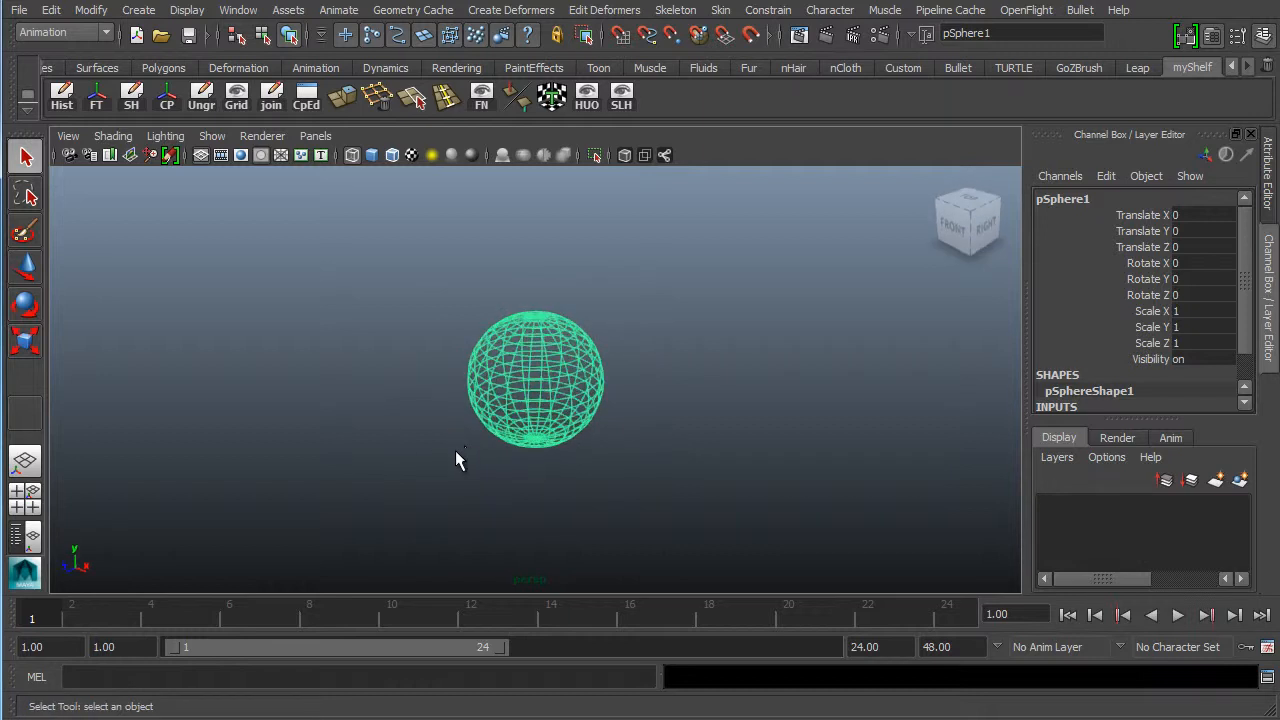
- Switch the viewport to shaded display with texture maps and inspect the polygon sphere's mesh from several angles
right_click_drag(455, 450, 648, 430, "alt")
key("6")
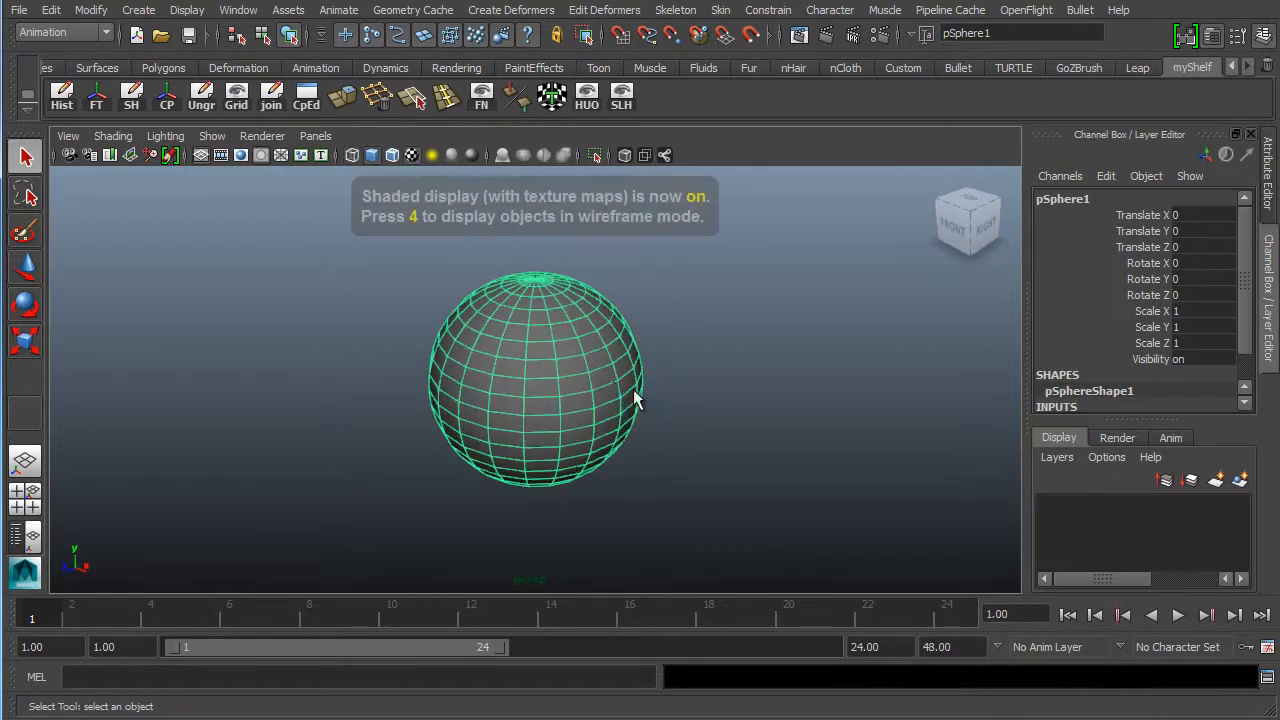
left_click_drag(417, 466, 419, 425, "alt")
right_click_drag(689, 401, 480, 470, "alt")
mouse_move(460, 490)
left_mouse_down("alt")
mouse_move(456, 456)
mouse_move(420, 451)
left_mouse_up("alt")
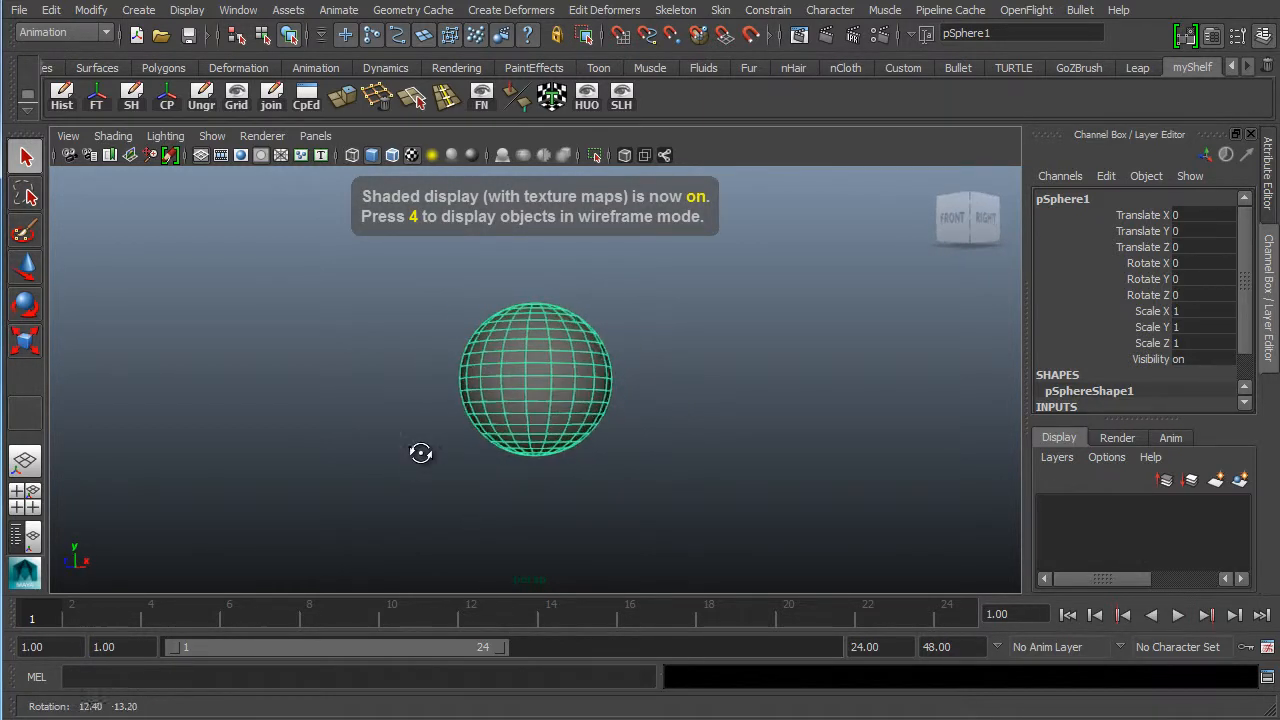
right_click_drag(591, 417, 434, 417, "alt")
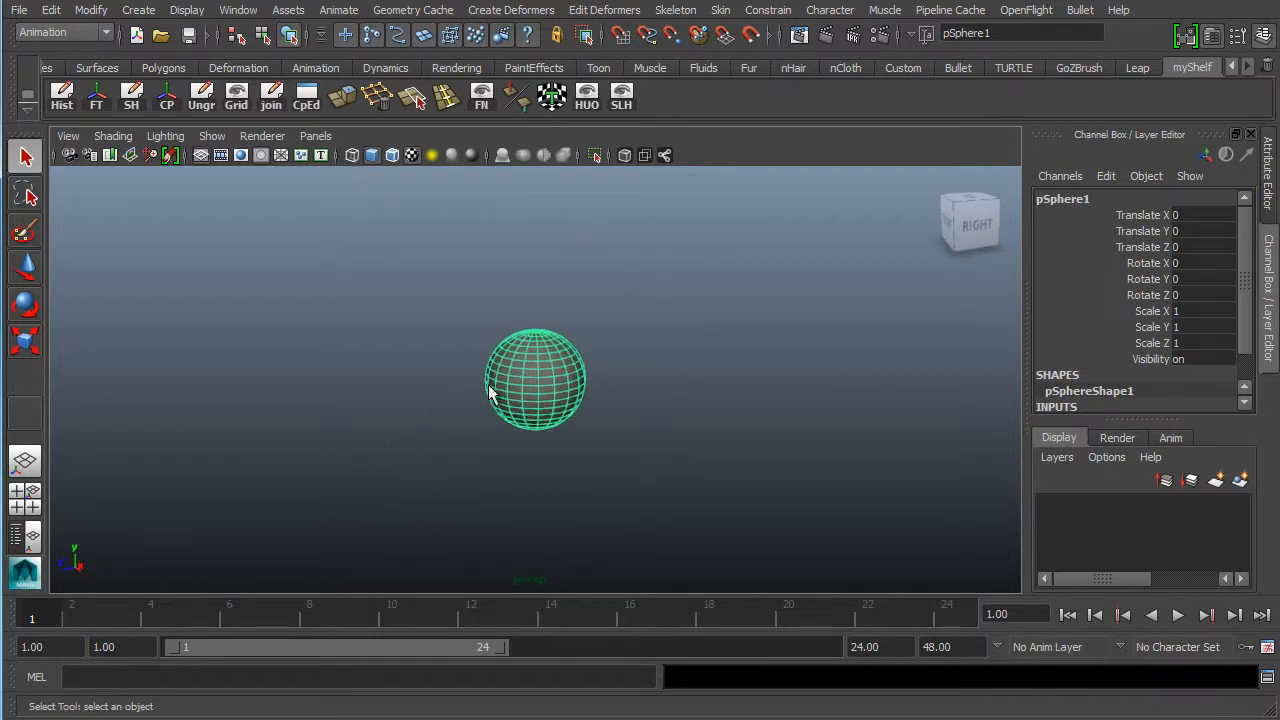
mouse_move(491, 386)
left_mouse_down("alt")
mouse_move(471, 451)
mouse_move(545, 398)
left_mouse_up("alt")
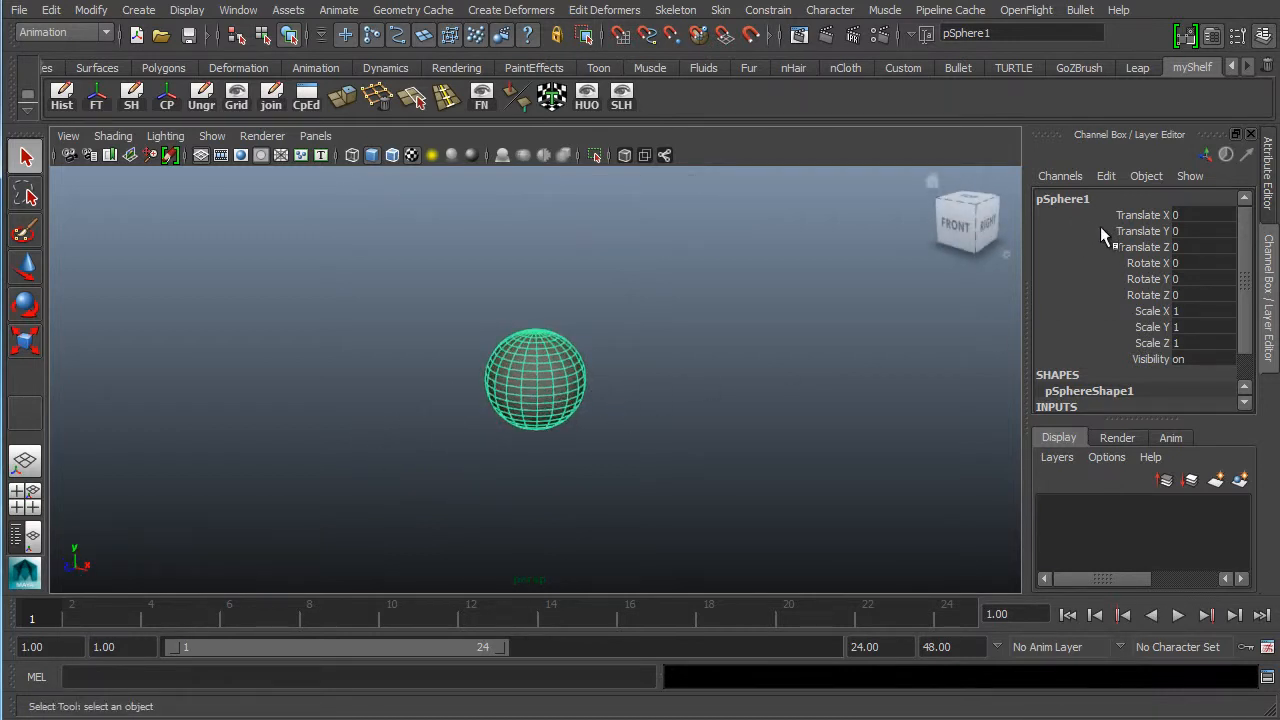
left_click_drag(877, 240, 596, 322, "alt")
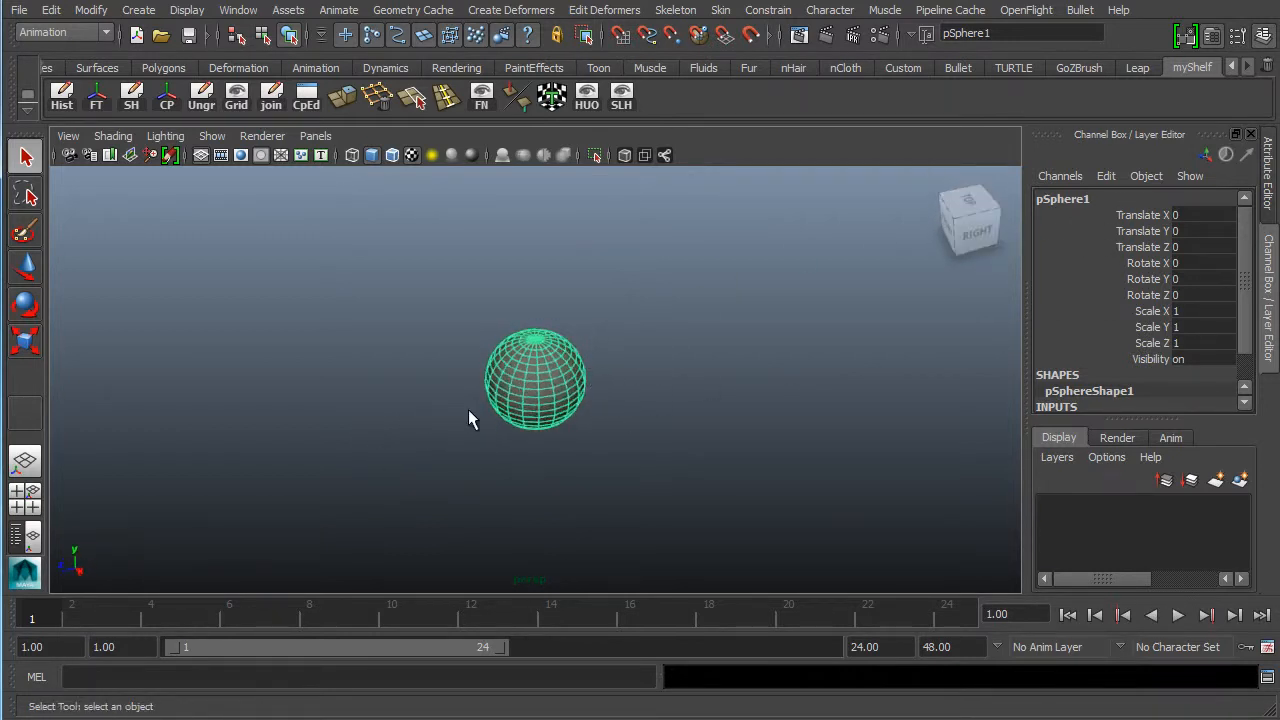
- Delete the polygon sphere and create a polygon cube in its place
key("Delete")
left_click(140, 10)
mouse_move(182, 62)
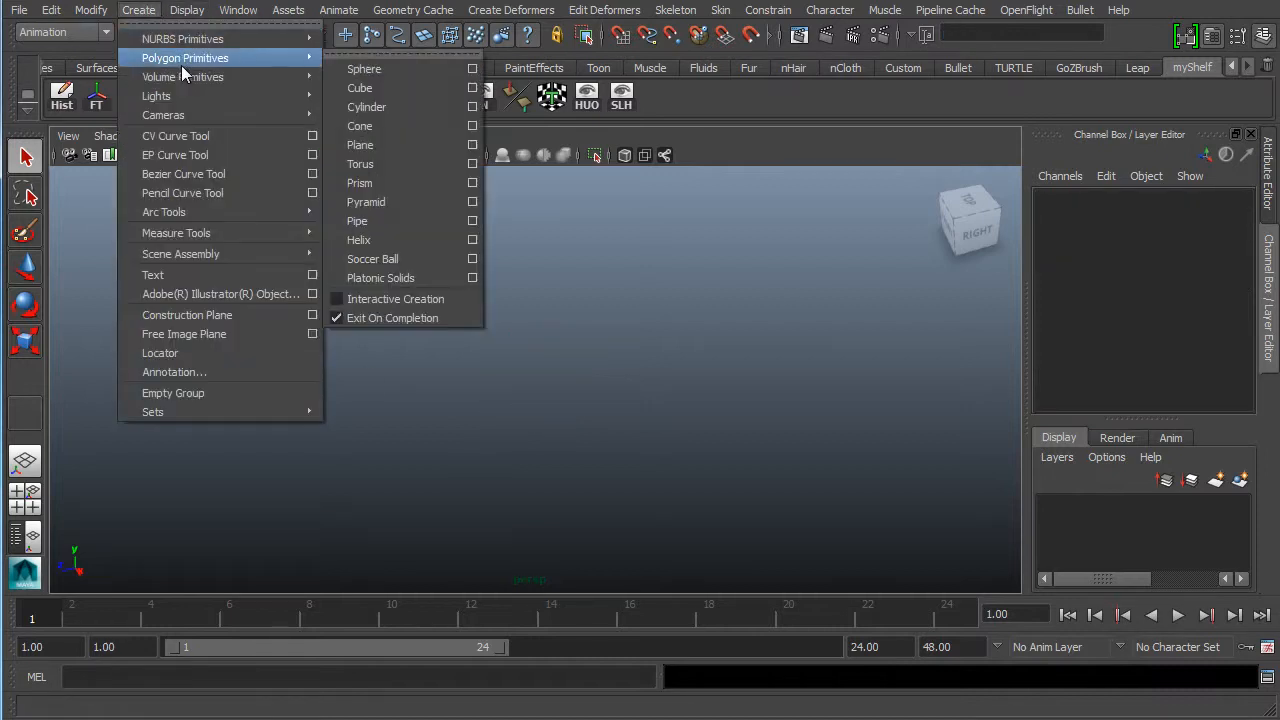
left_click(384, 88)
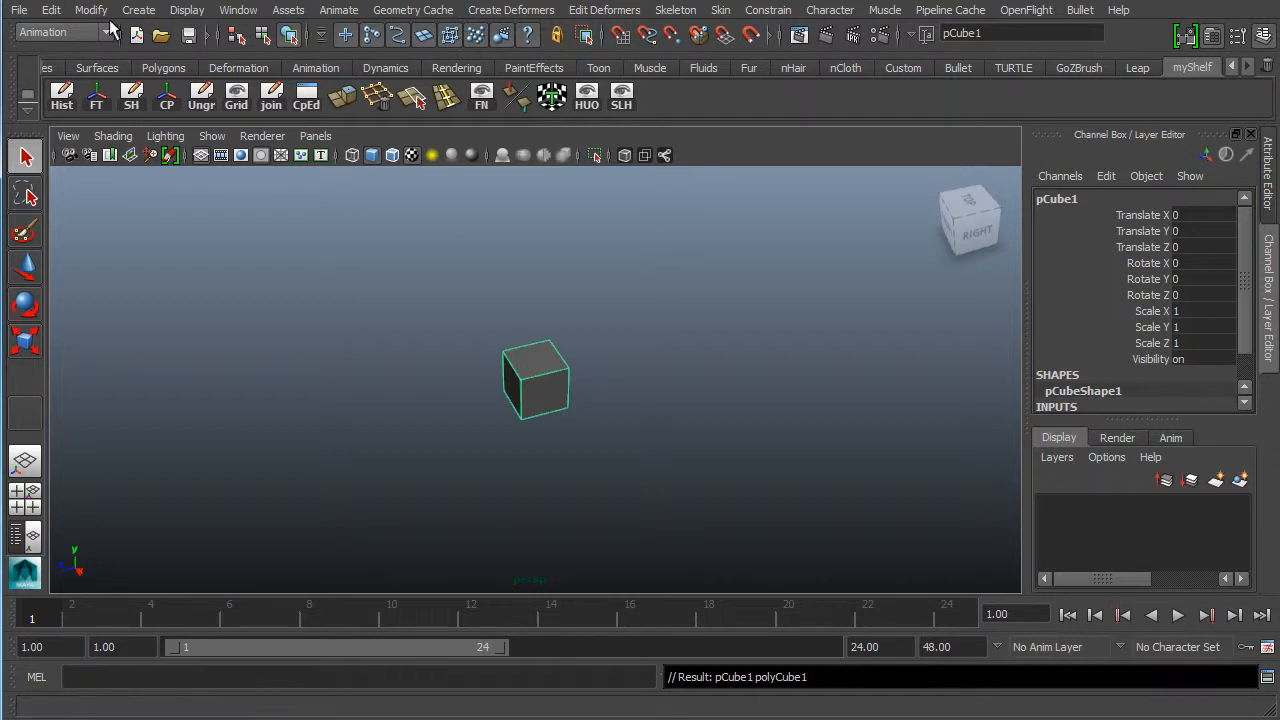
- Change the menu set to Polygons and apply Smooth to the cube mesh
left_click(62, 32)
left_click(40, 63)
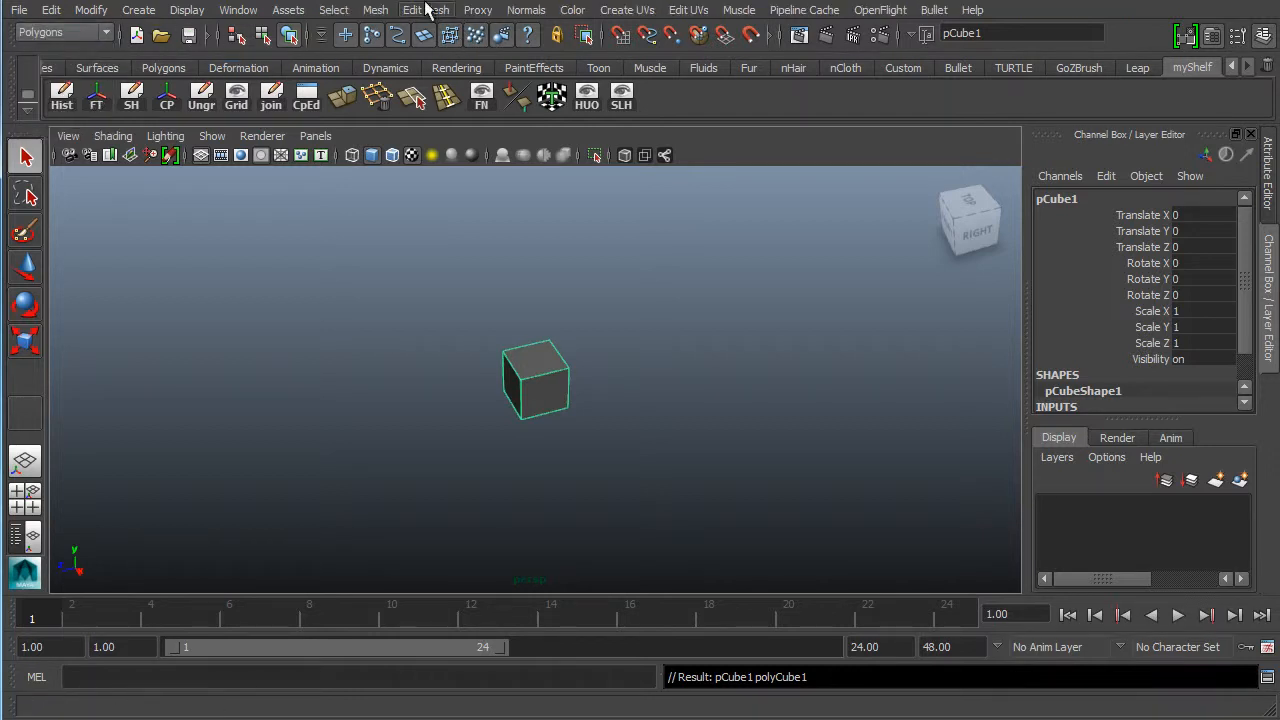
left_click(375, 10)
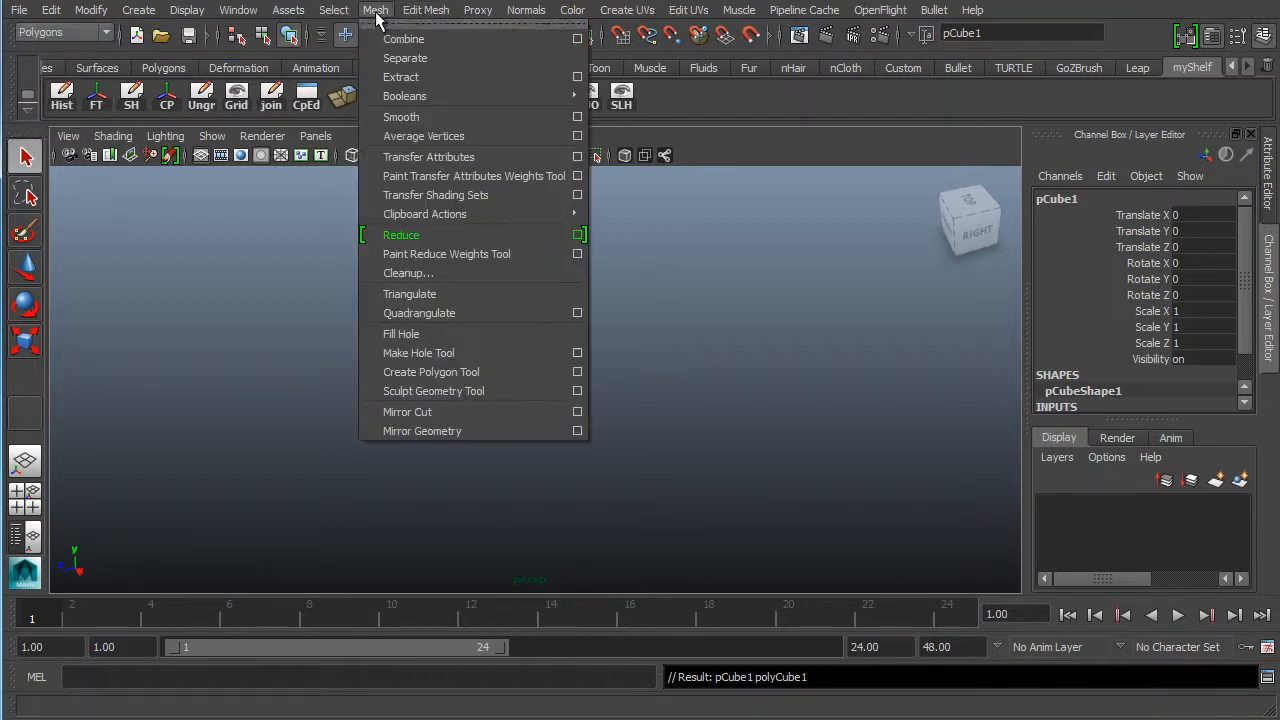
left_click(405, 116)
left_click_drag(569, 443, 531, 411, "alt")
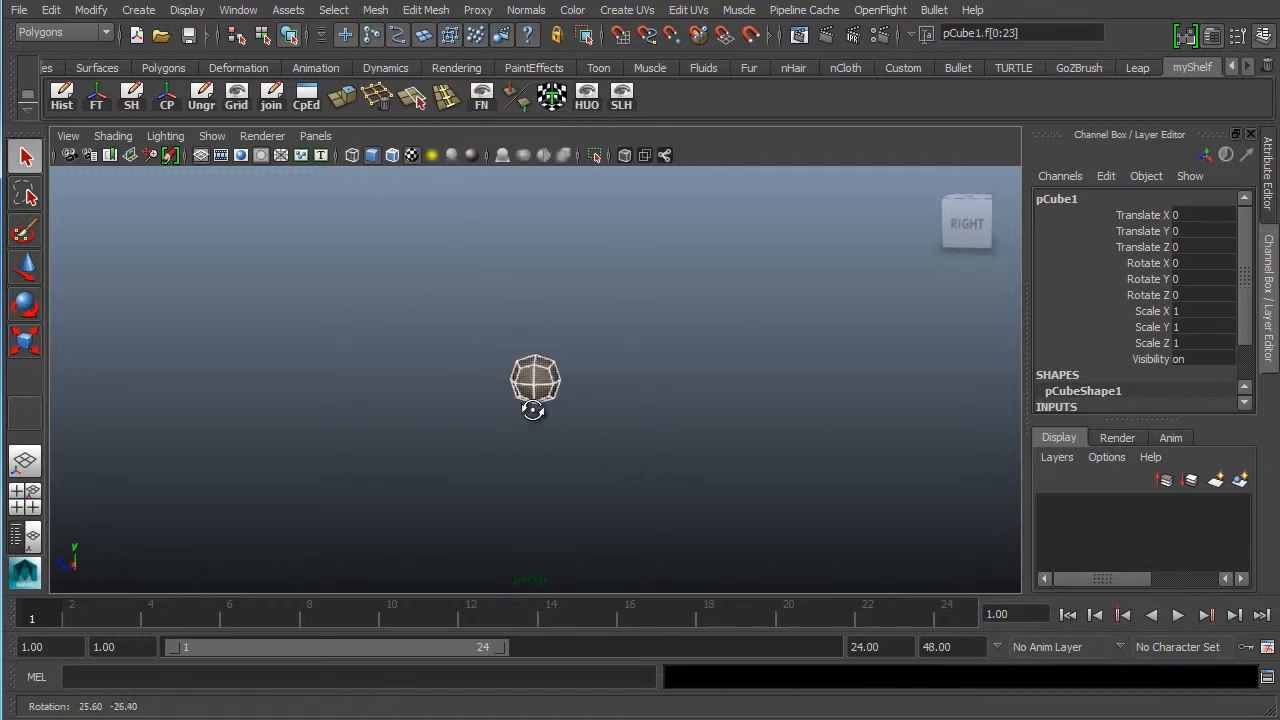
right_click_drag(531, 411, 724, 430, "alt")
right_click_drag(385, 385, 550, 377, "alt")
left_click_drag(550, 377, 546, 373, "alt")
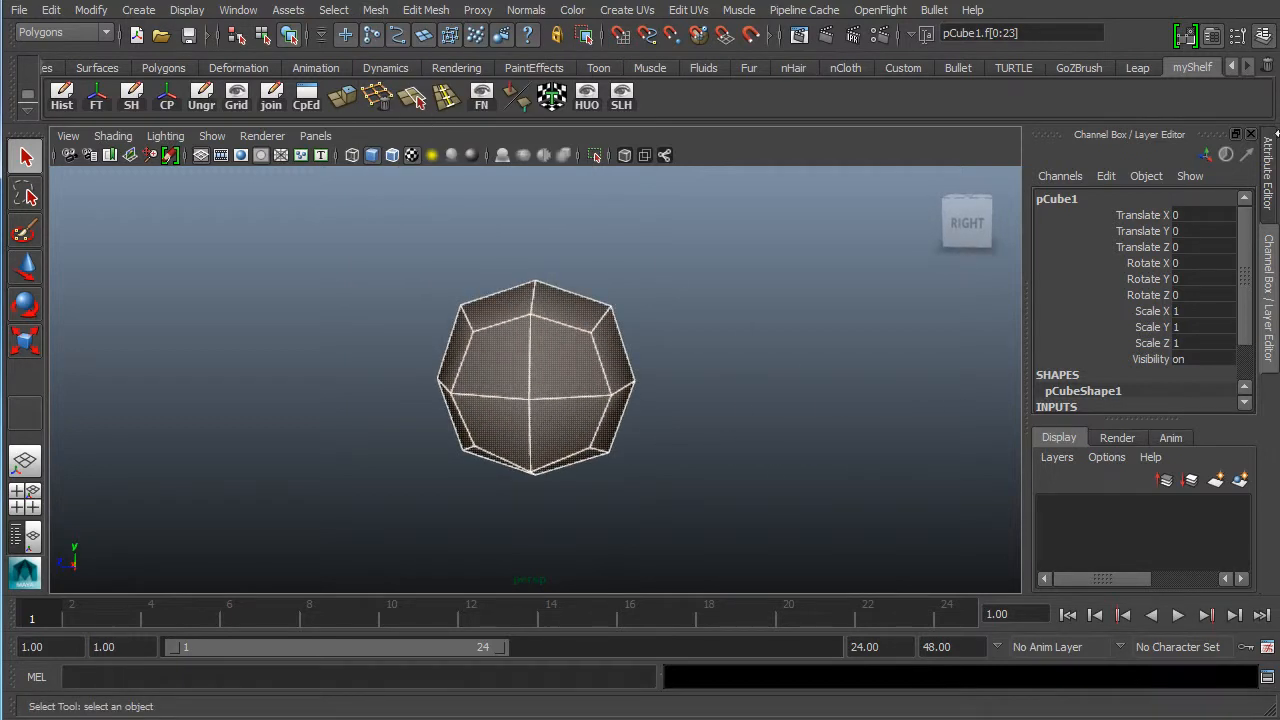
- Set the Divisions of the cube's polySmoothFace1 input to 2 and finally to 4
left_click_drag(1247, 319, 1247, 405)
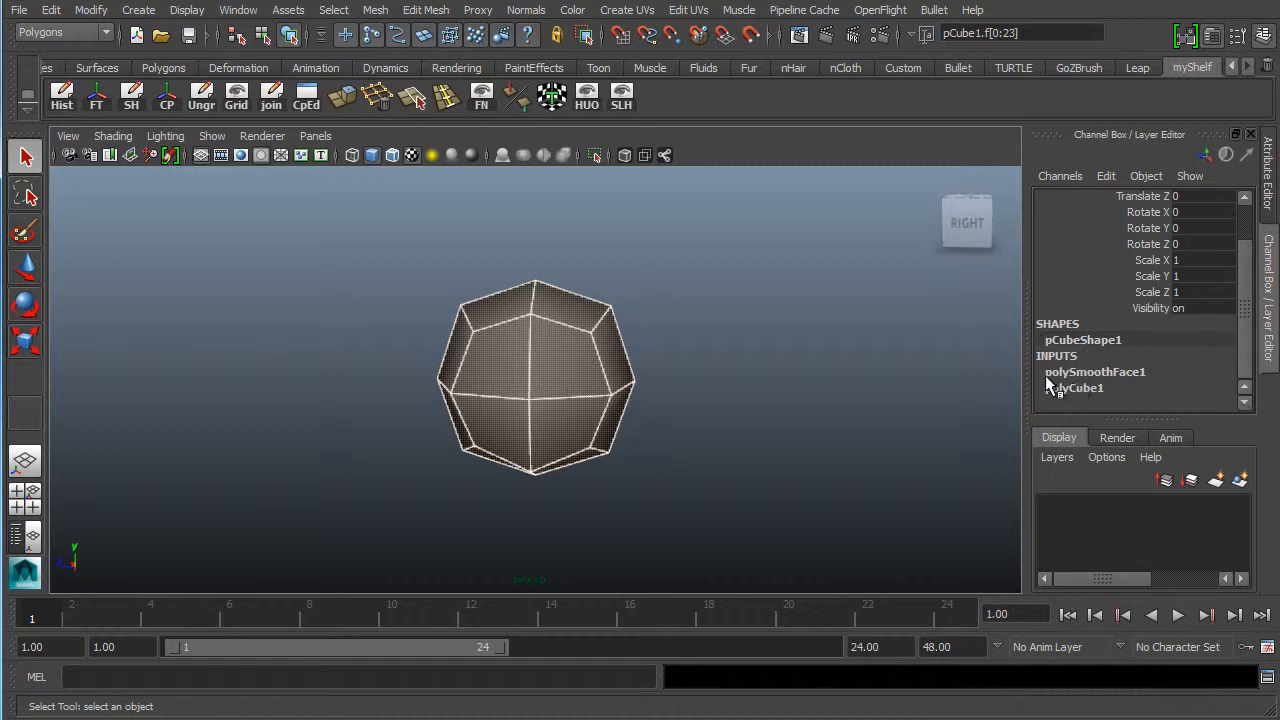
double_click(1120, 375)
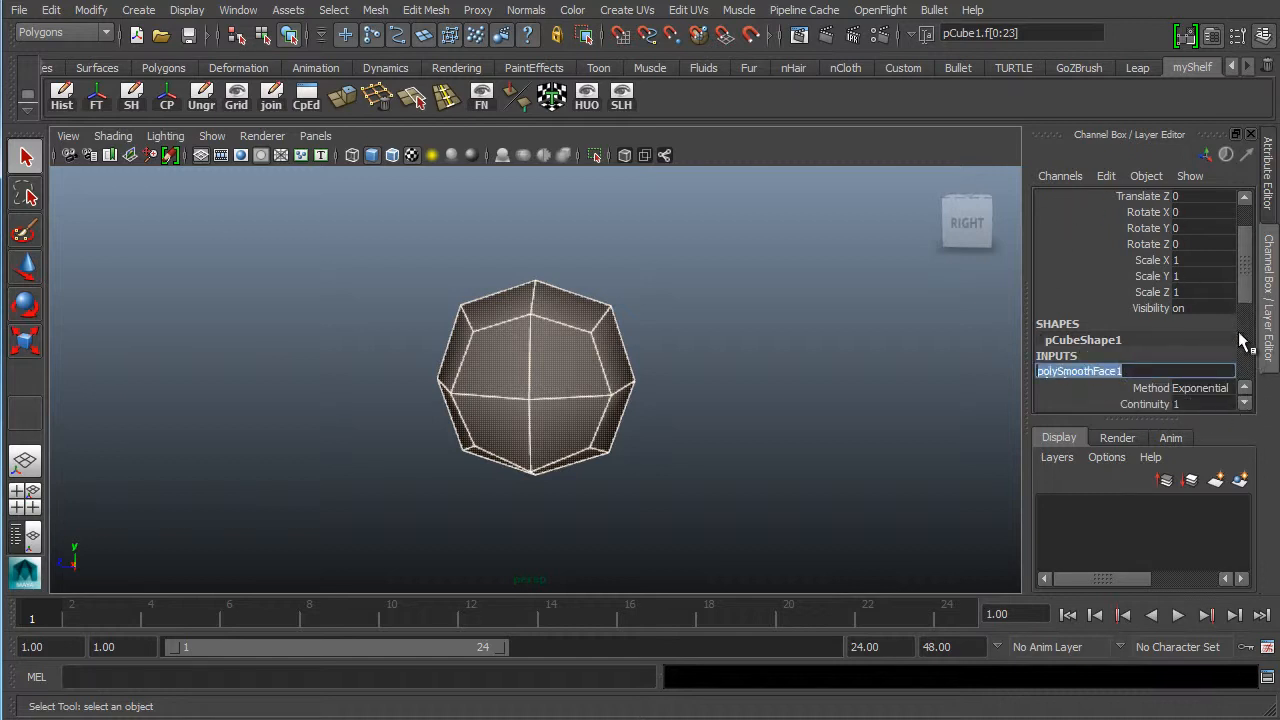
scroll(1243, 342, "down", 3)
double_click(1180, 328)
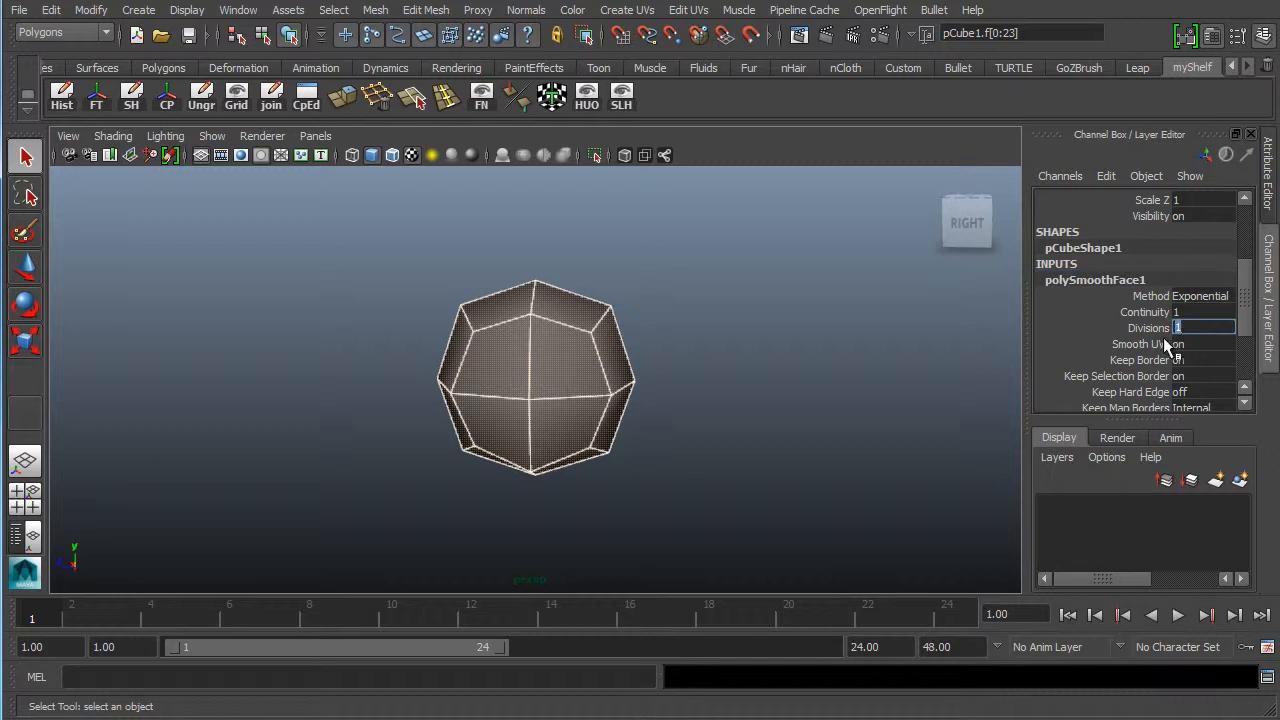
key("Return")
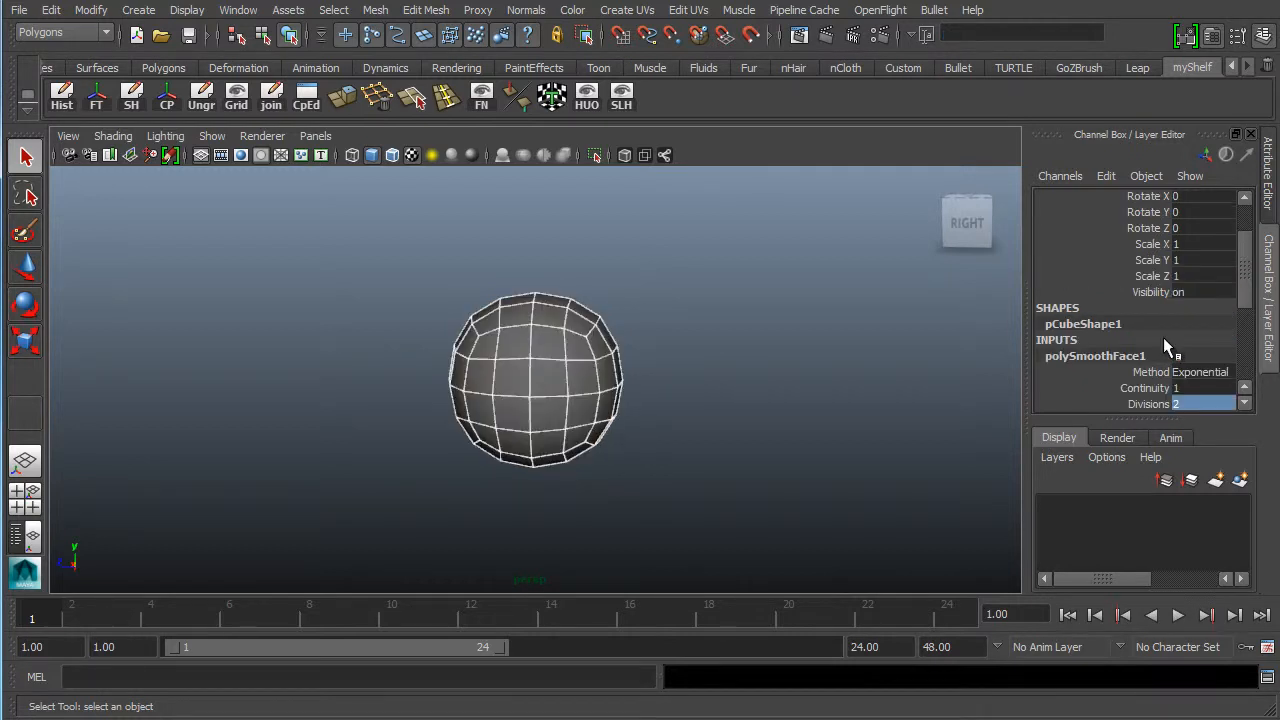
double_click(1216, 403)
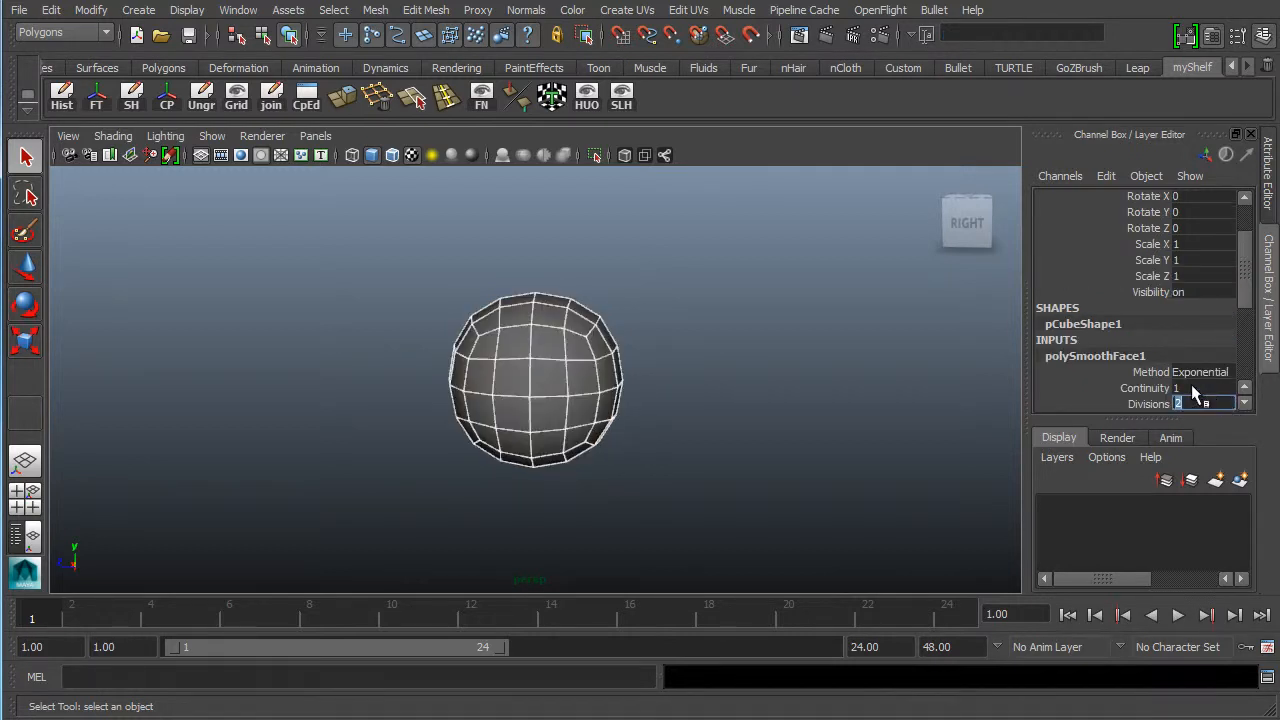
type("4")
key("Return")
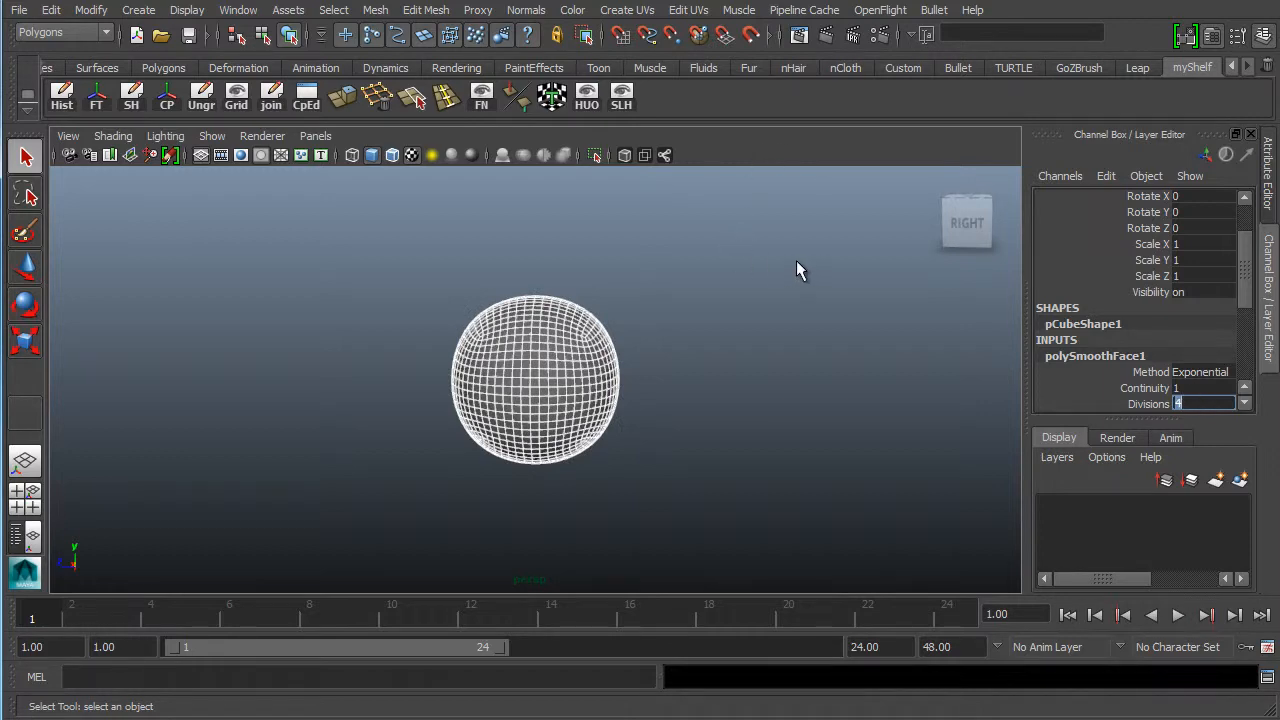
- Examine the smoothed cube's quad topology from several angles and distances
right_click_drag(726, 330, 600, 390, "alt")
left_click_drag(600, 400, 446, 424, "alt")
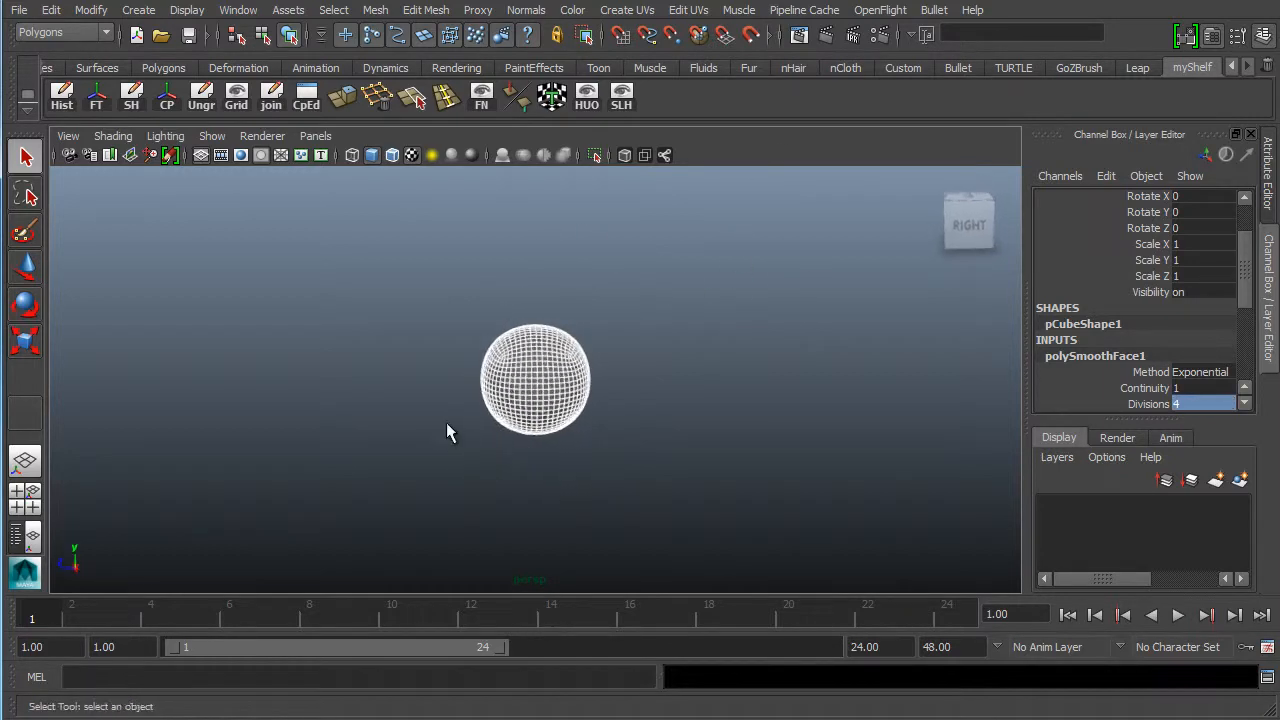
right_click_drag(446, 424, 720, 436, "alt")
right_click_drag(596, 424, 420, 434, "alt")
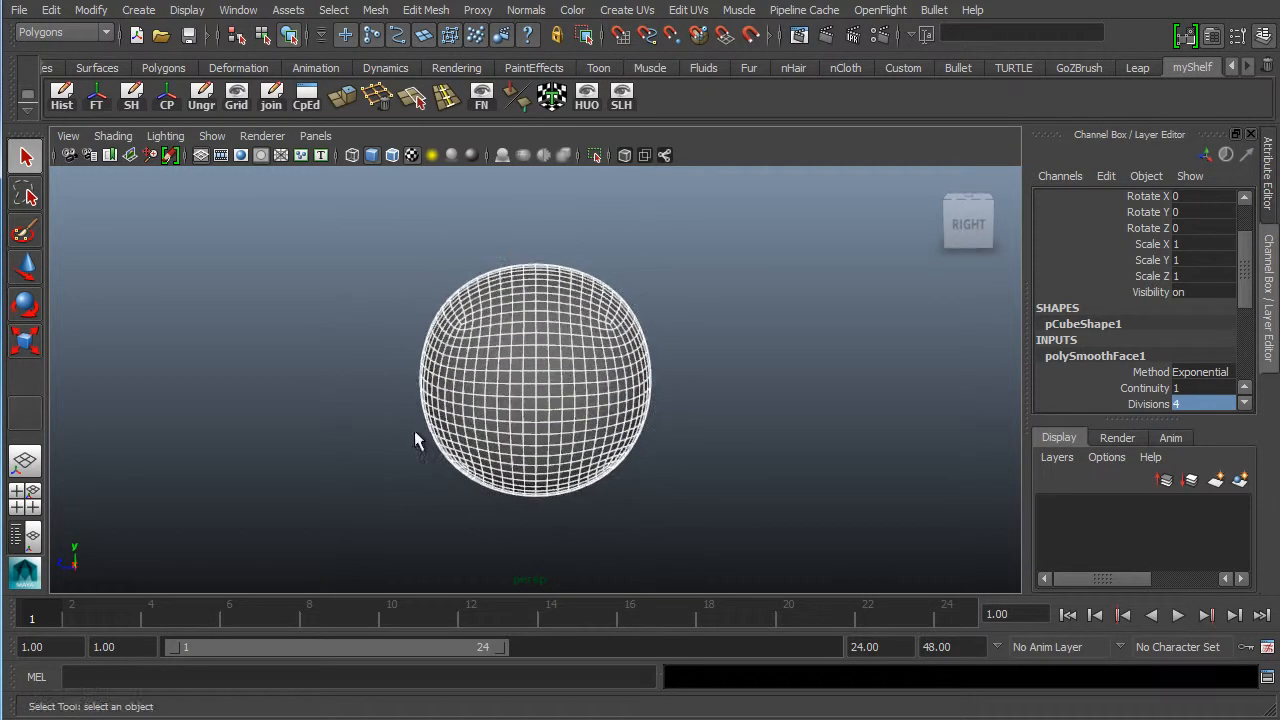
left_click_drag(420, 434, 395, 480, "alt")
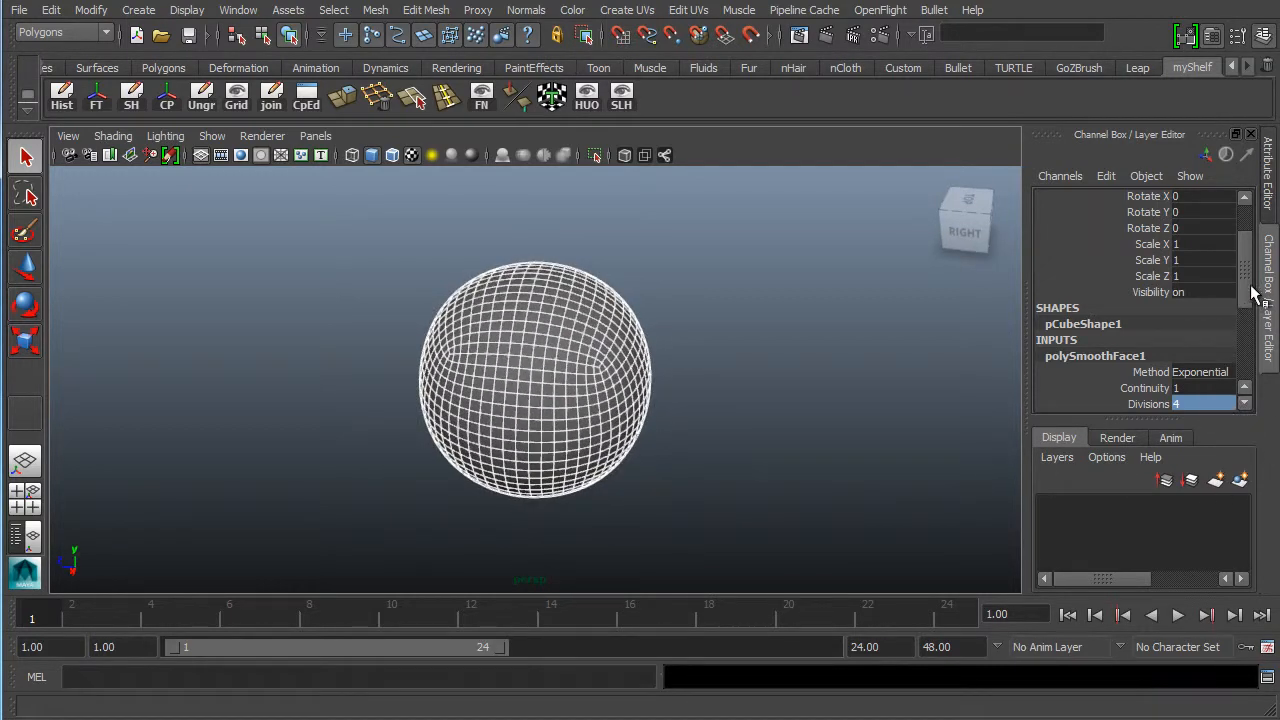
mouse_move(1252, 288)
left_mouse_down()
mouse_move(1254, 334)
mouse_move(1252, 287)
left_mouse_up()
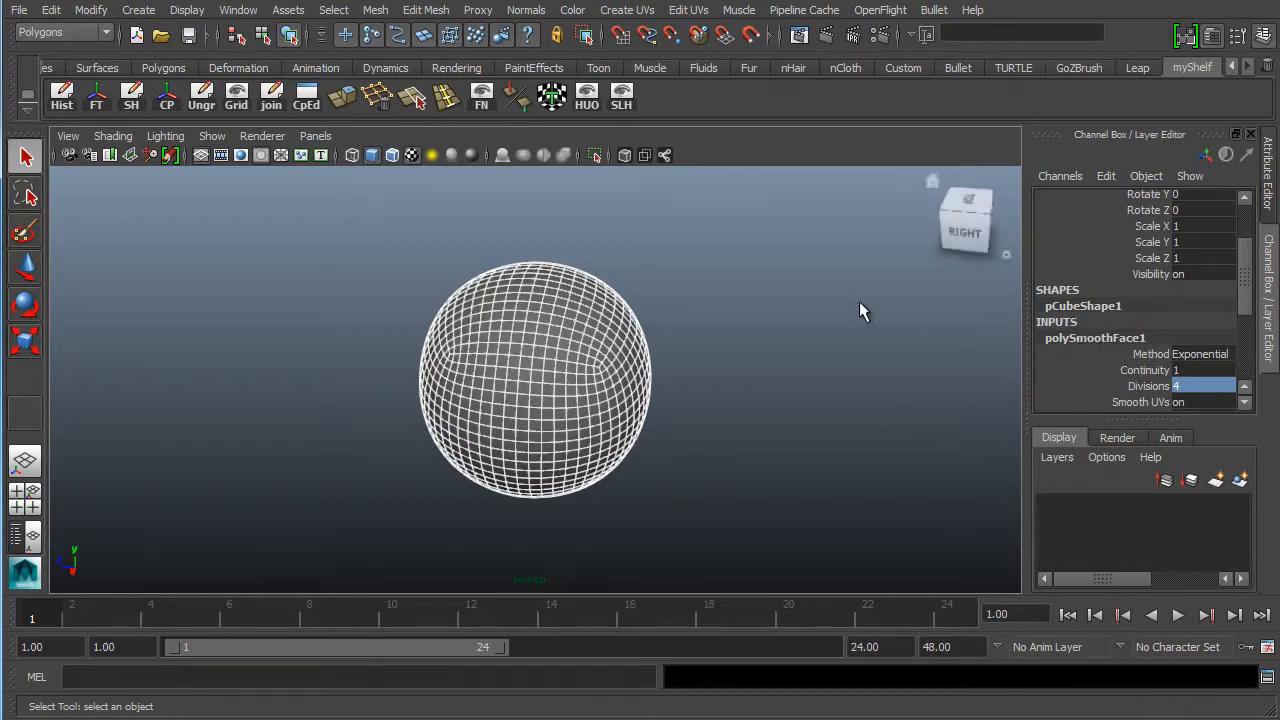
left_click_drag(606, 388, 635, 376, "alt")
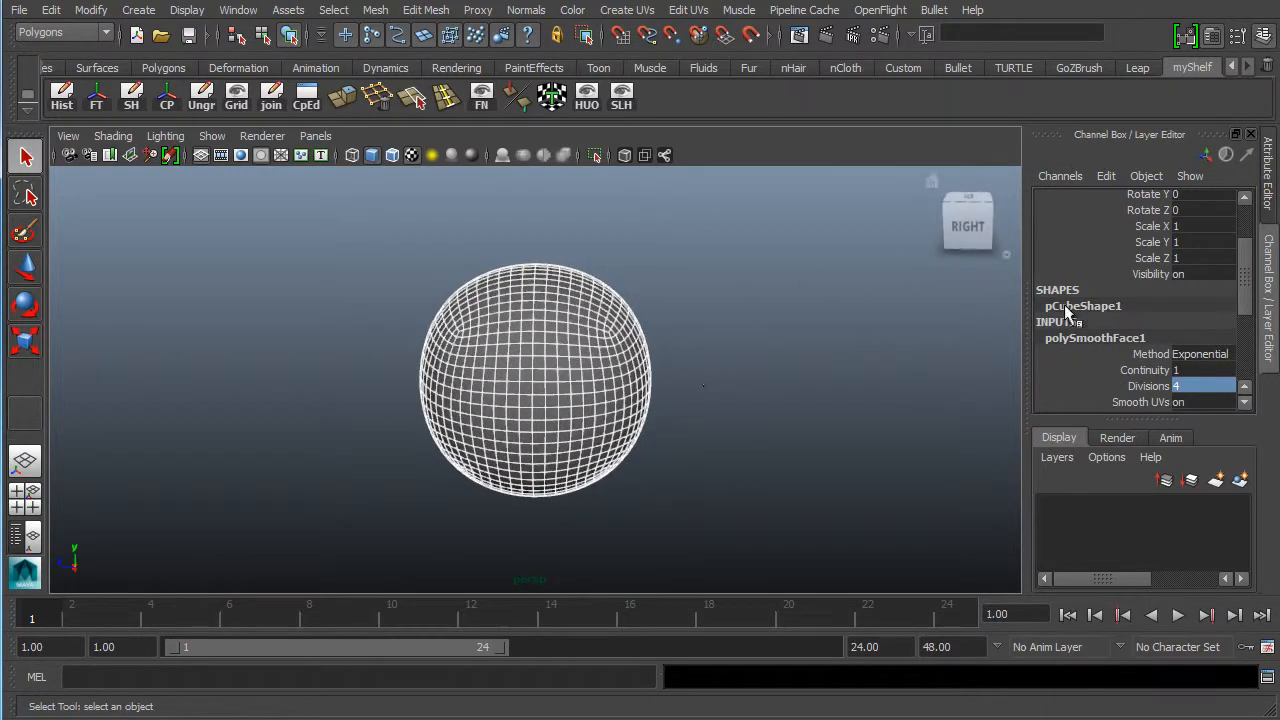
left_click_drag(660, 480, 608, 450, "alt")
left_click_drag(424, 474, 438, 488, "alt")
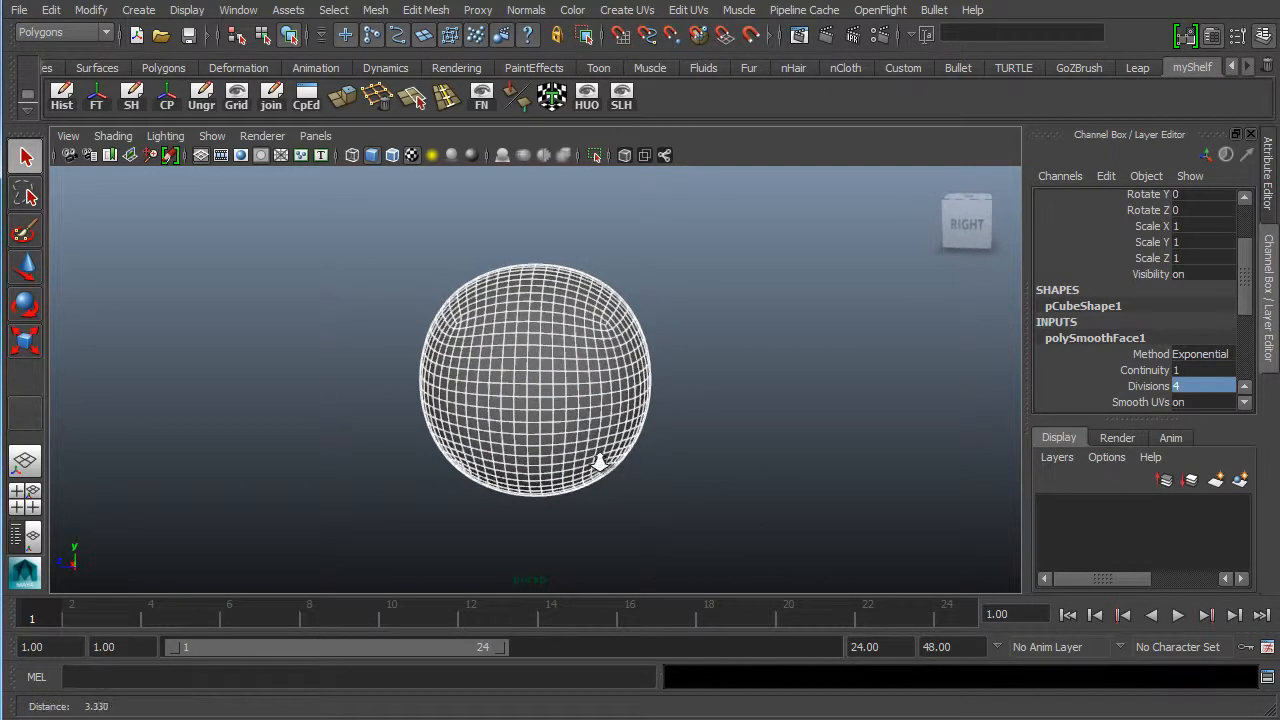
scroll(592, 460, "up", 3)
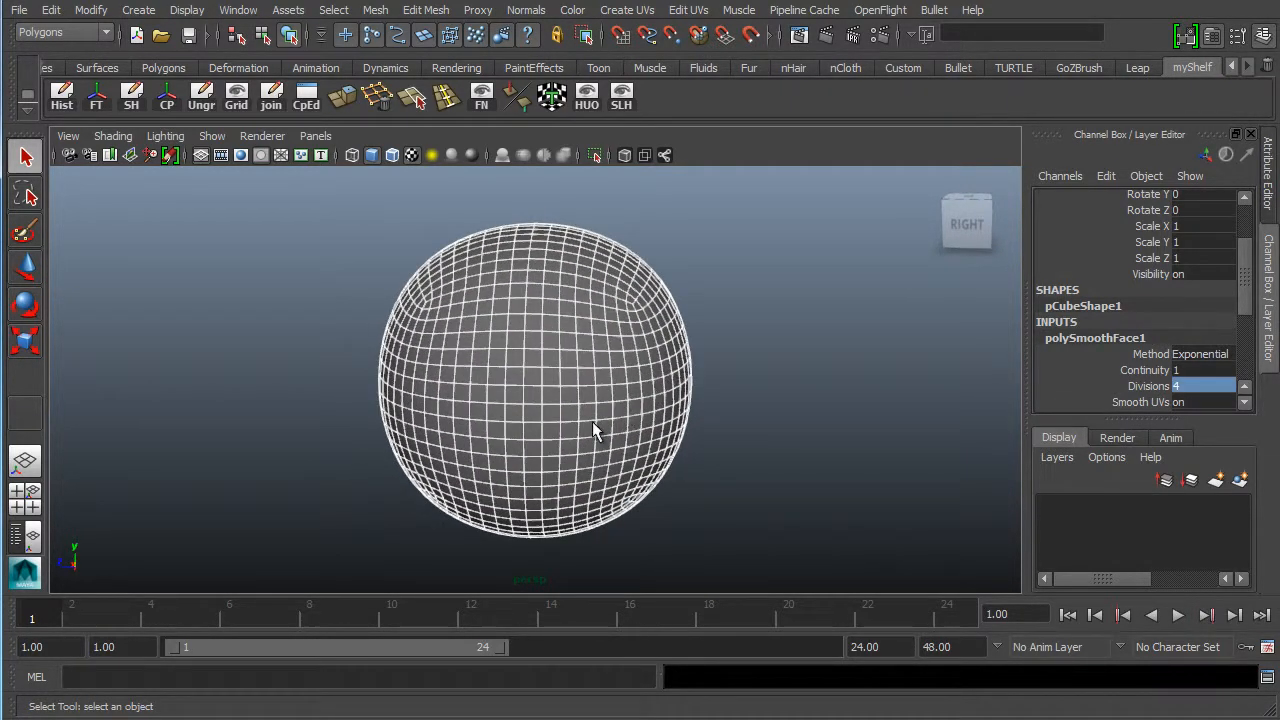
middle_click_drag(448, 432, 520, 440, "alt")
left_click_drag(567, 347, 434, 403, "alt")
scroll(430, 412, "down", 3)
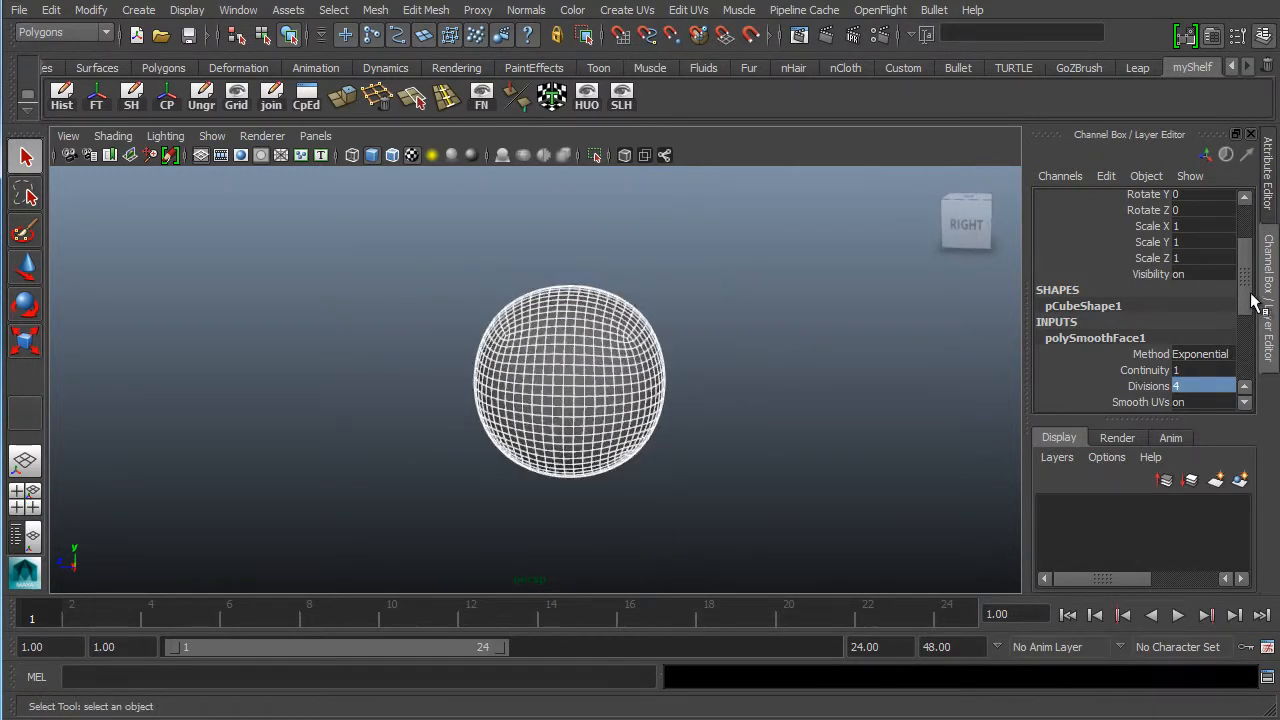
- Rename the smoothed cube pCube1 as star
scroll(1250, 300, "up", 3)
left_click(1214, 197)
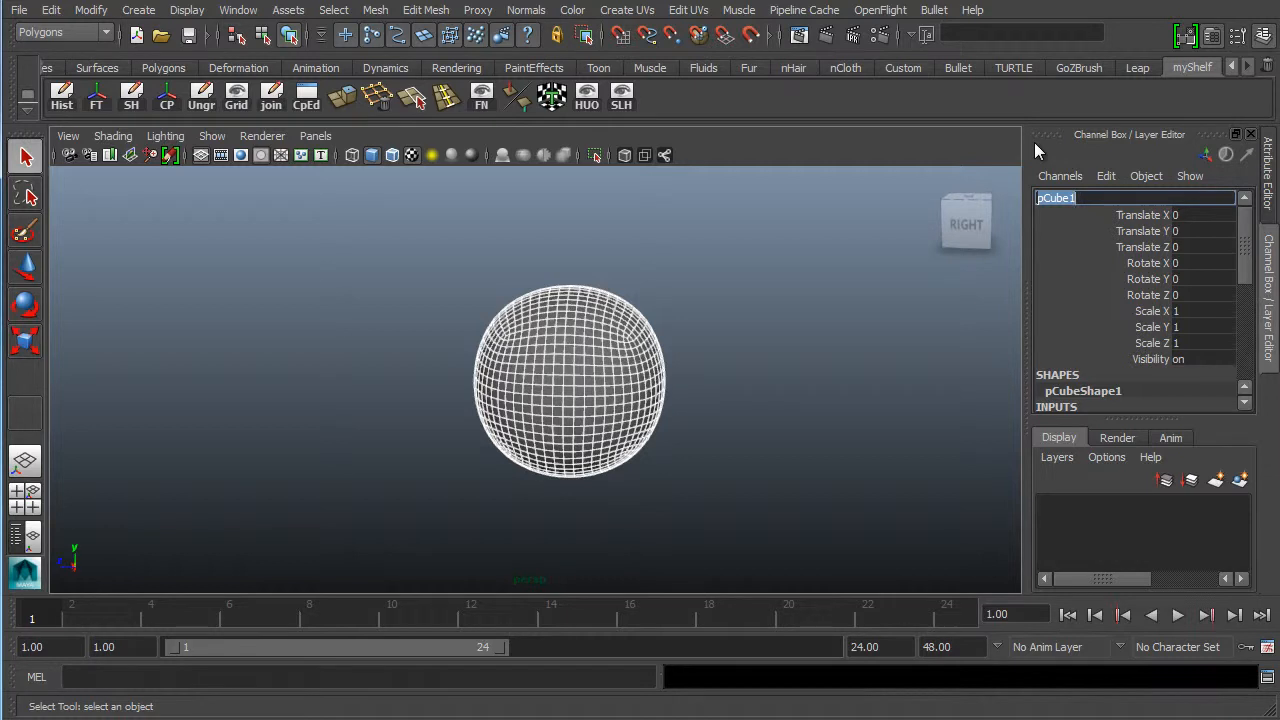
type("b")
key("BackSpace")
type("star")
key("Return")
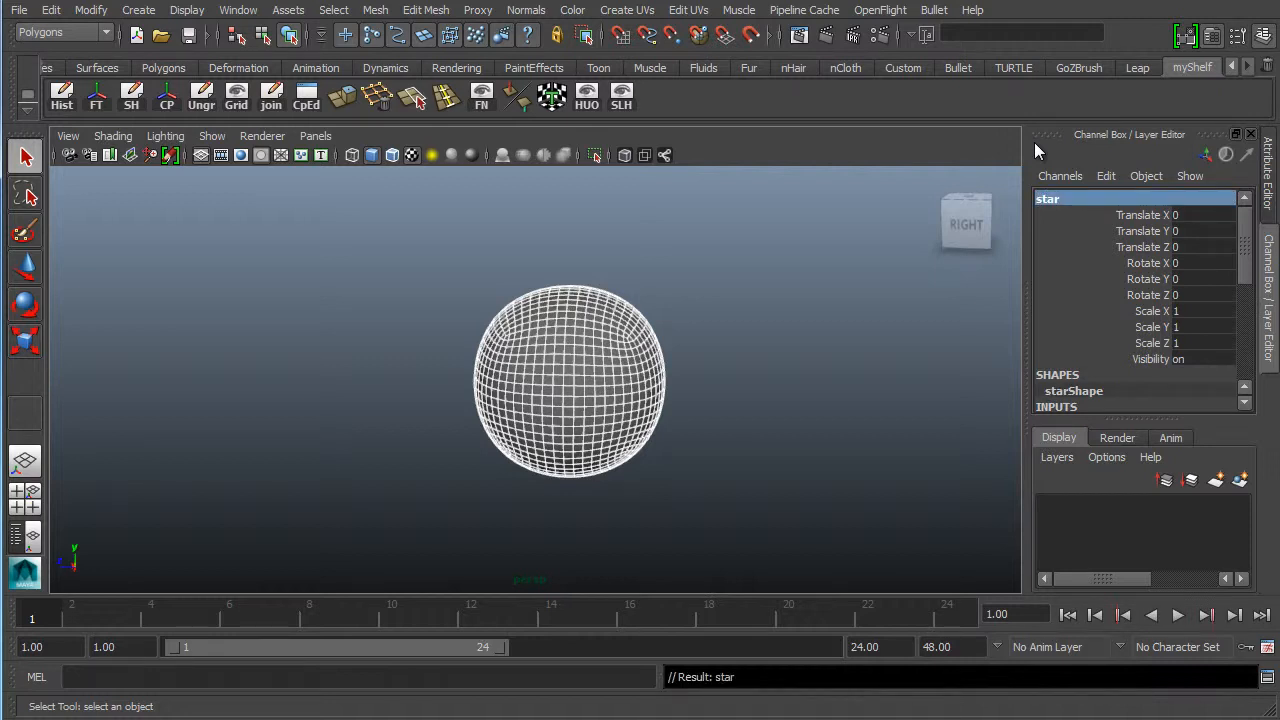
- Select the star as a whole object and turn on the grid display in the viewport
right_click_drag(648, 363, 445, 396, "alt")
left_click_drag(445, 396, 353, 443, "alt")
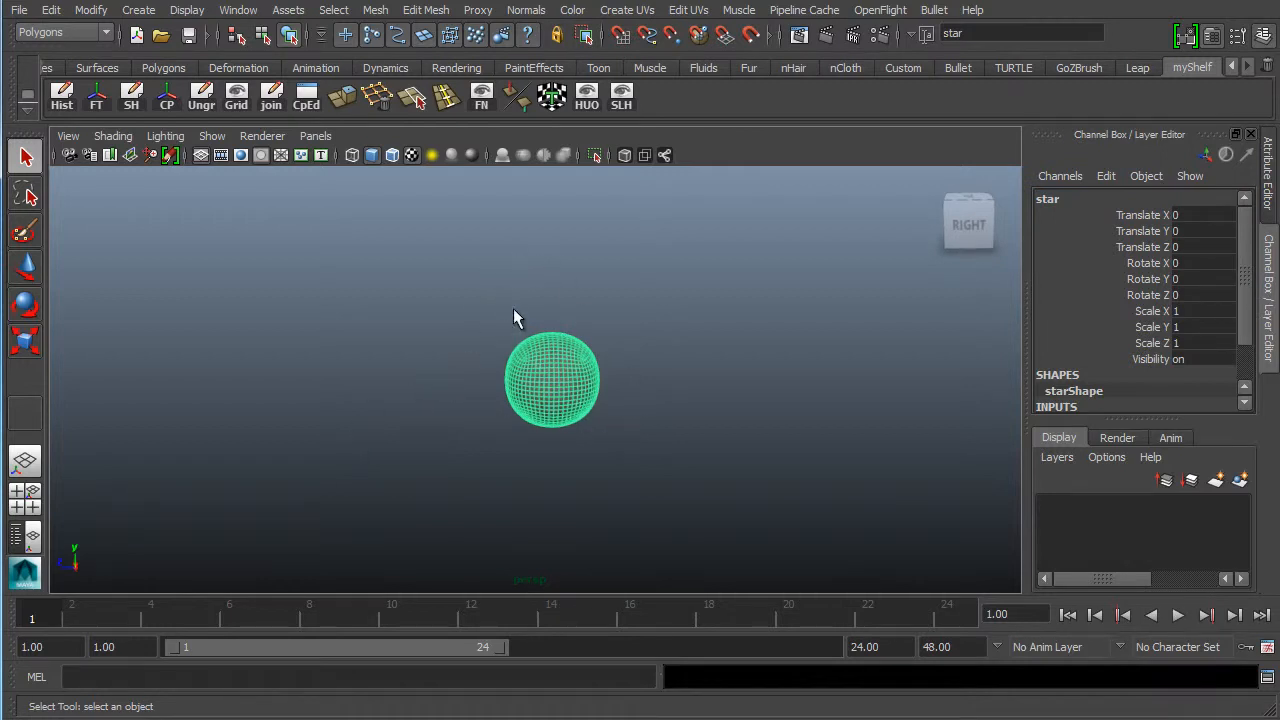
left_click_drag(458, 436, 424, 420, "alt")
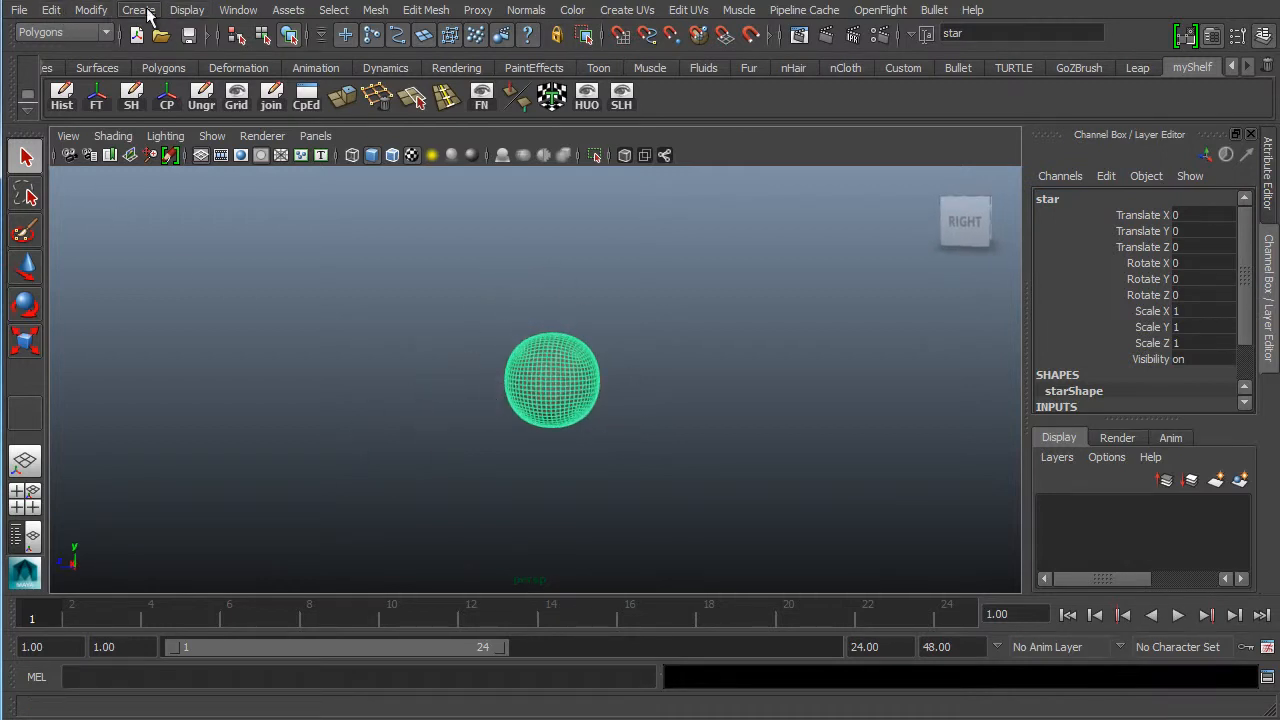
left_click(91, 14)
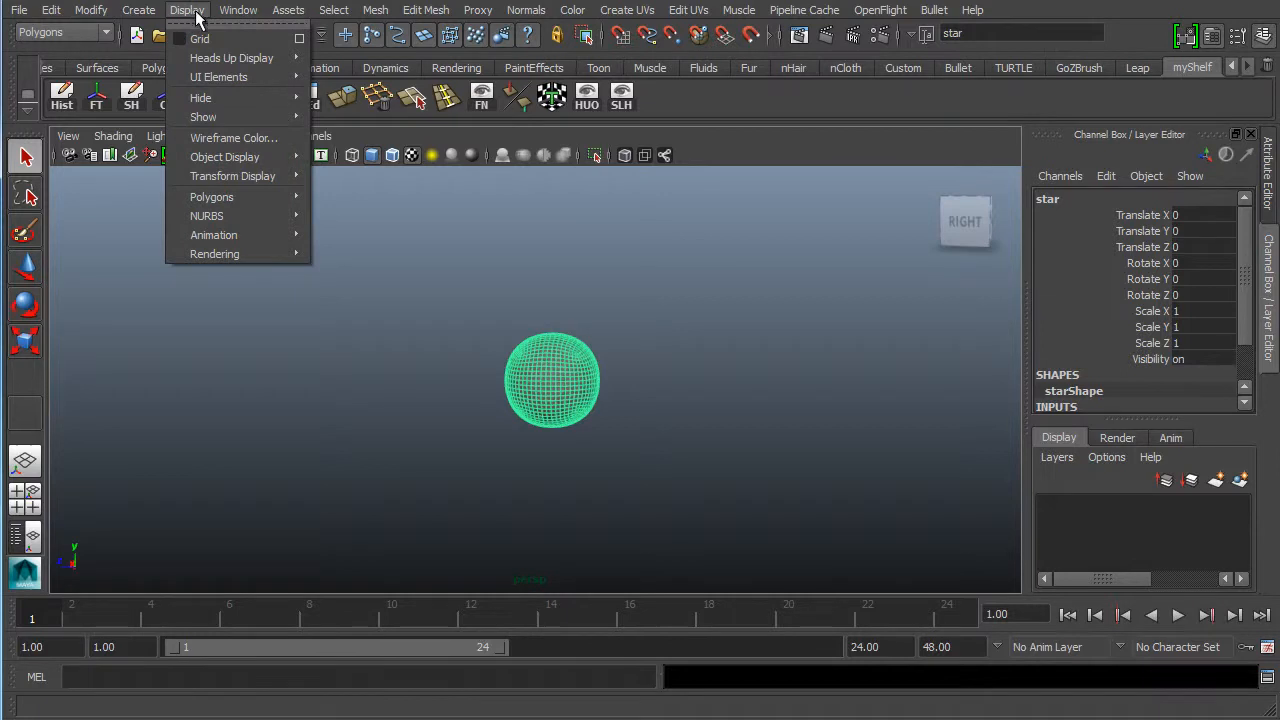
left_click(200, 39)
left_click_drag(771, 496, 678, 348, "alt")
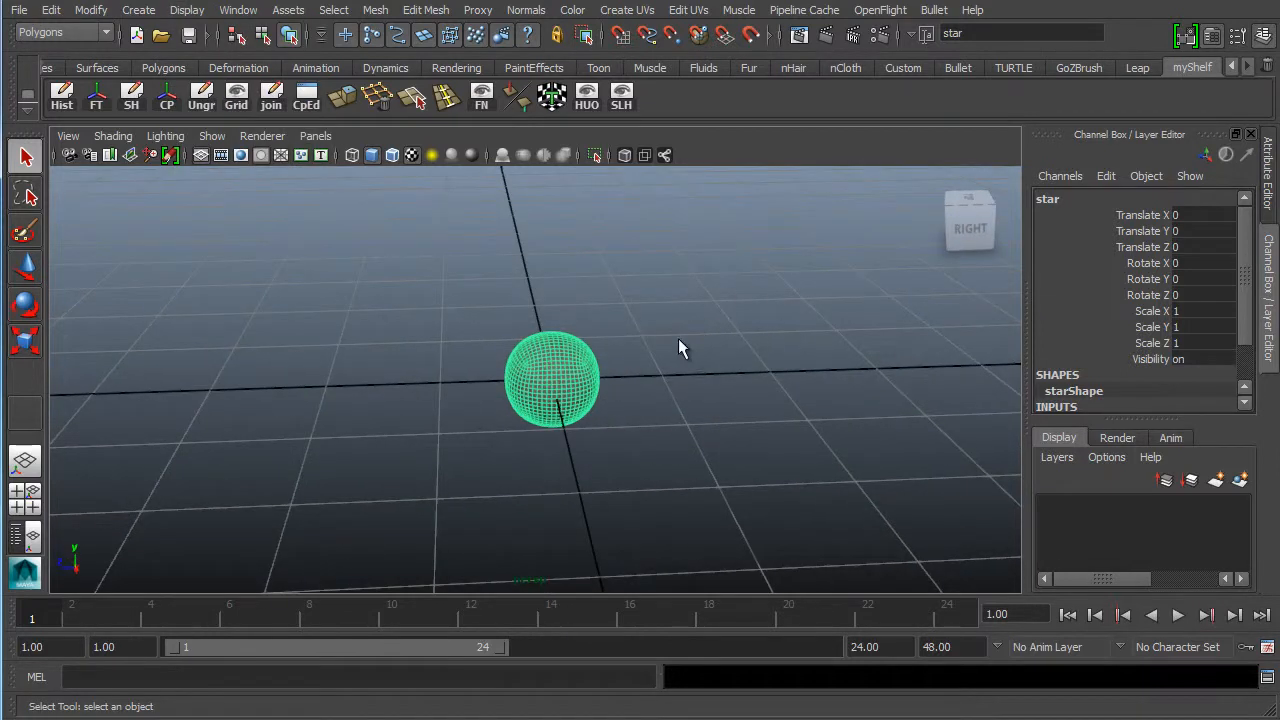
- Move the star up along the Y axis to about 0.83 so it sits above the grid, and check its placement
key("w")
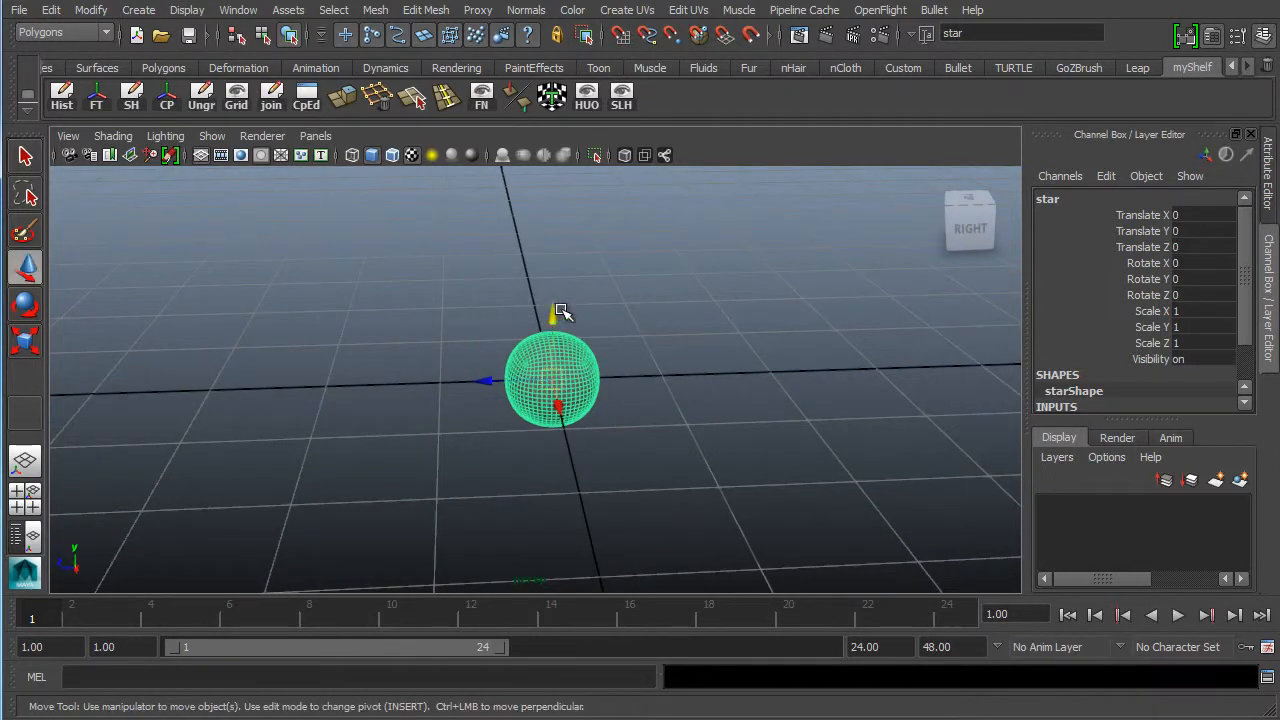
left_click_drag(552, 314, 548, 227)
left_click_drag(600, 422, 574, 338, "alt")
middle_click_drag(546, 376, 524, 506, "alt")
right_click_drag(590, 460, 706, 448, "alt")
middle_click_drag(577, 395, 622, 376, "alt")
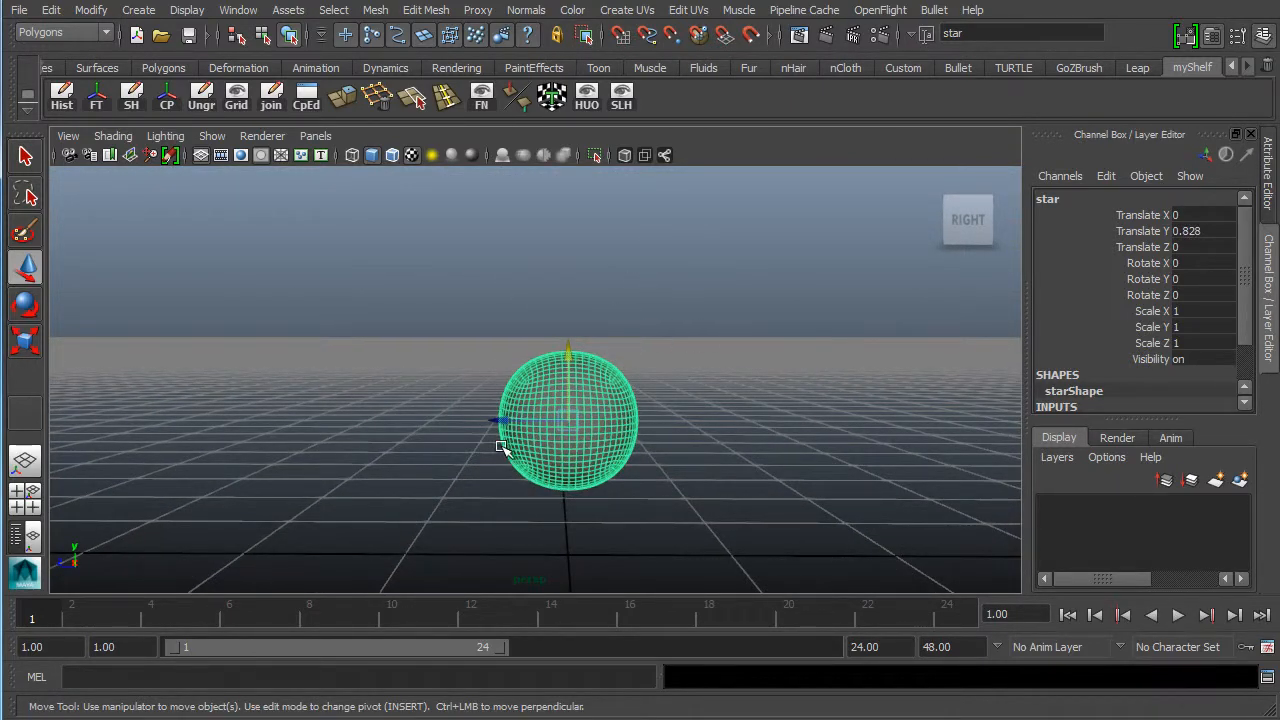
middle_click_drag(505, 452, 497, 414, "alt")
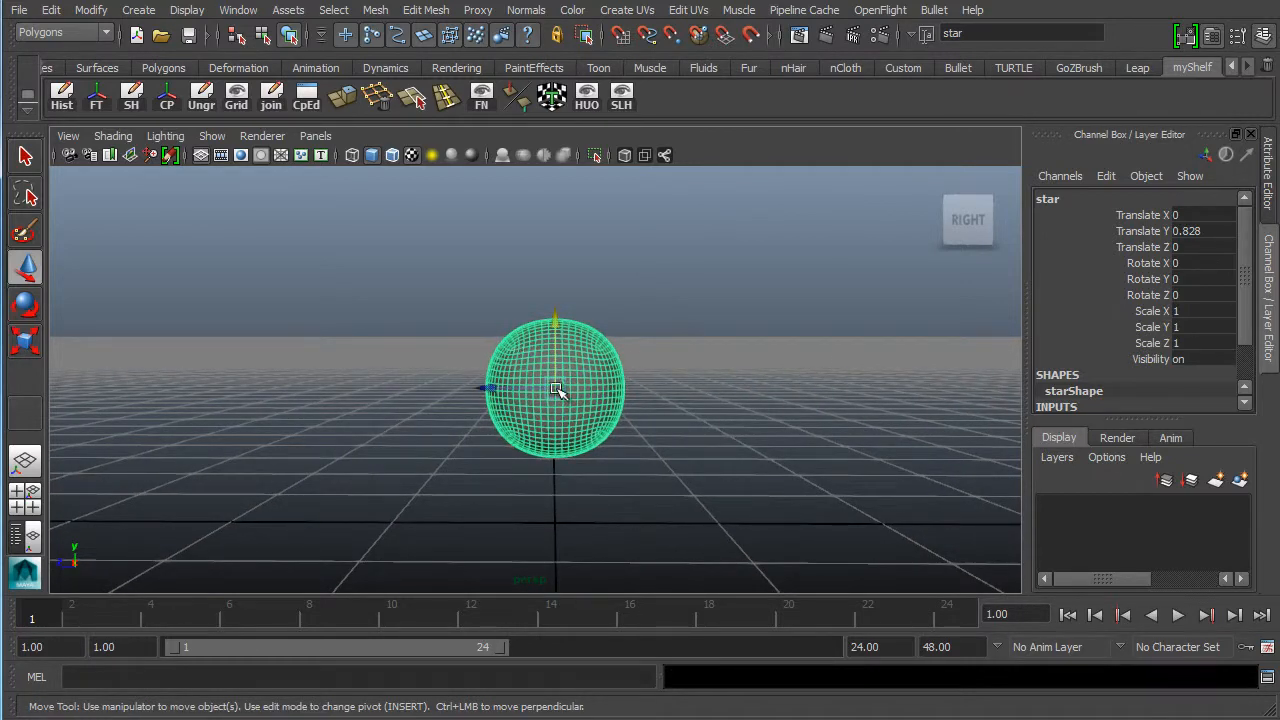
mouse_move(540, 440)
left_mouse_down("alt")
mouse_move(517, 474)
mouse_move(557, 480)
mouse_move(521, 478)
mouse_move(562, 437)
left_mouse_up("alt")
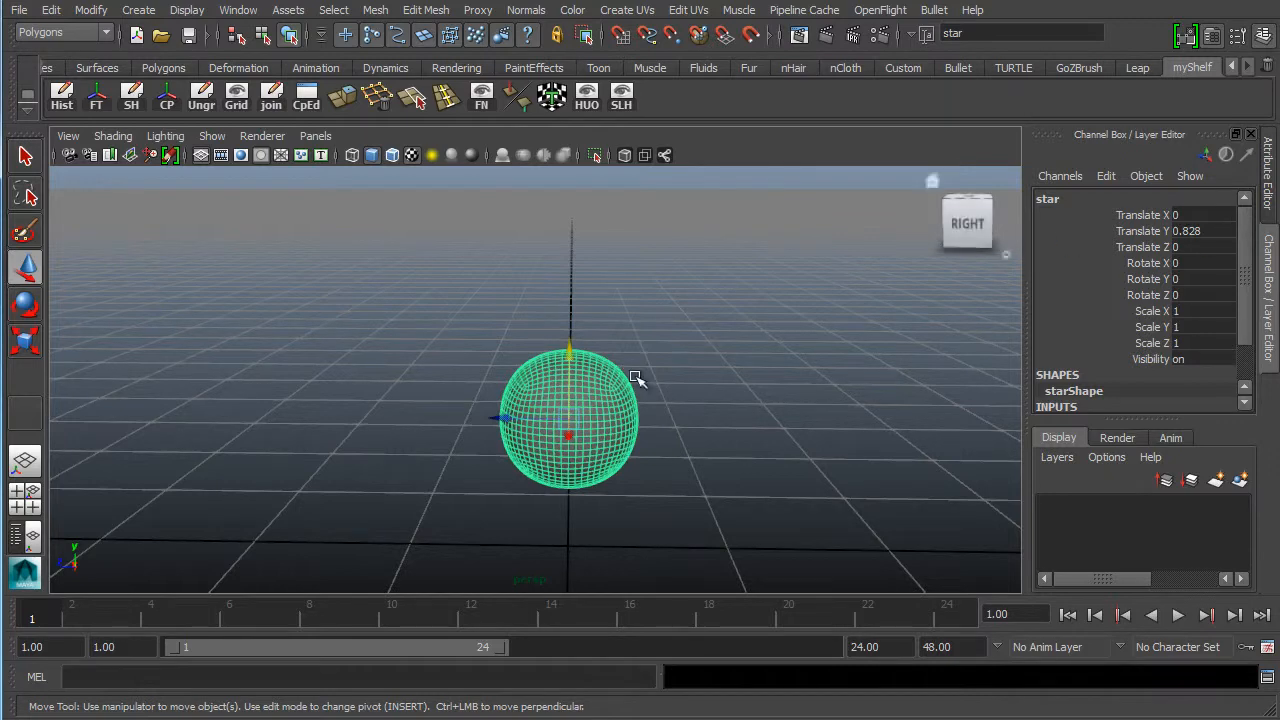
- Freeze the star's transformations at its raised position and delete its construction history
left_click(90, 10)
left_click(145, 78)
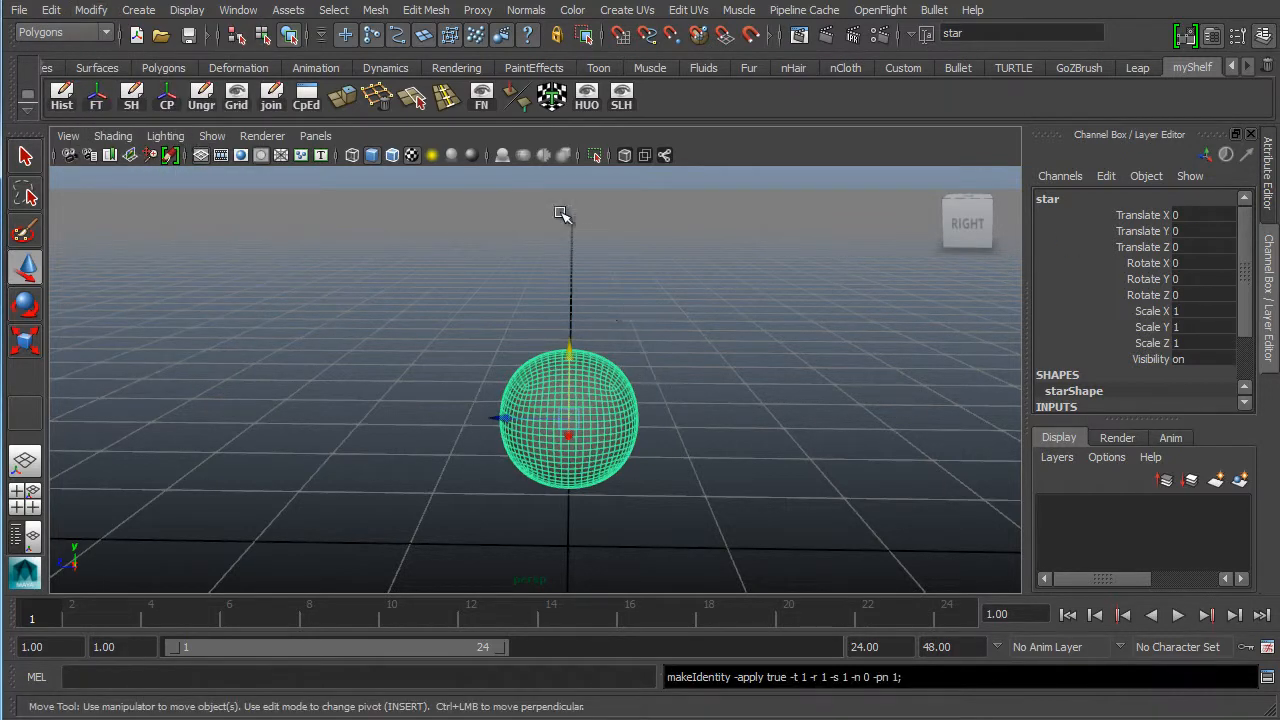
left_click(51, 10)
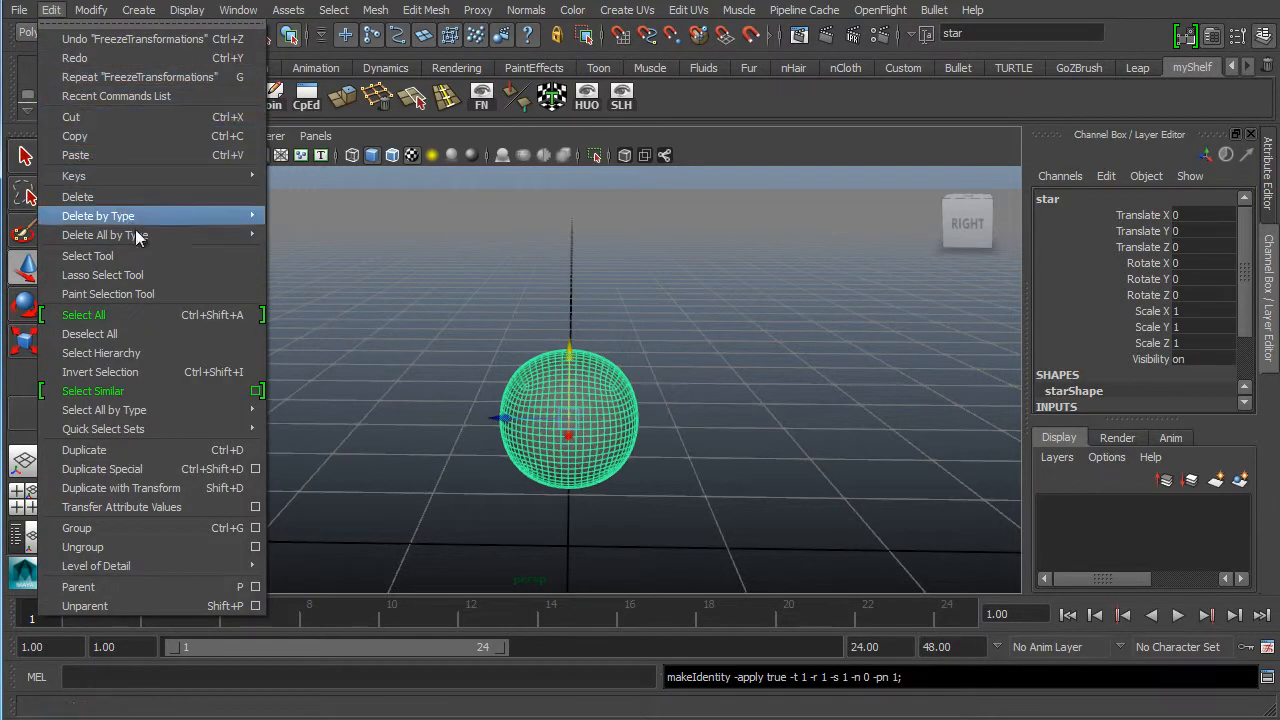
mouse_move(178, 216)
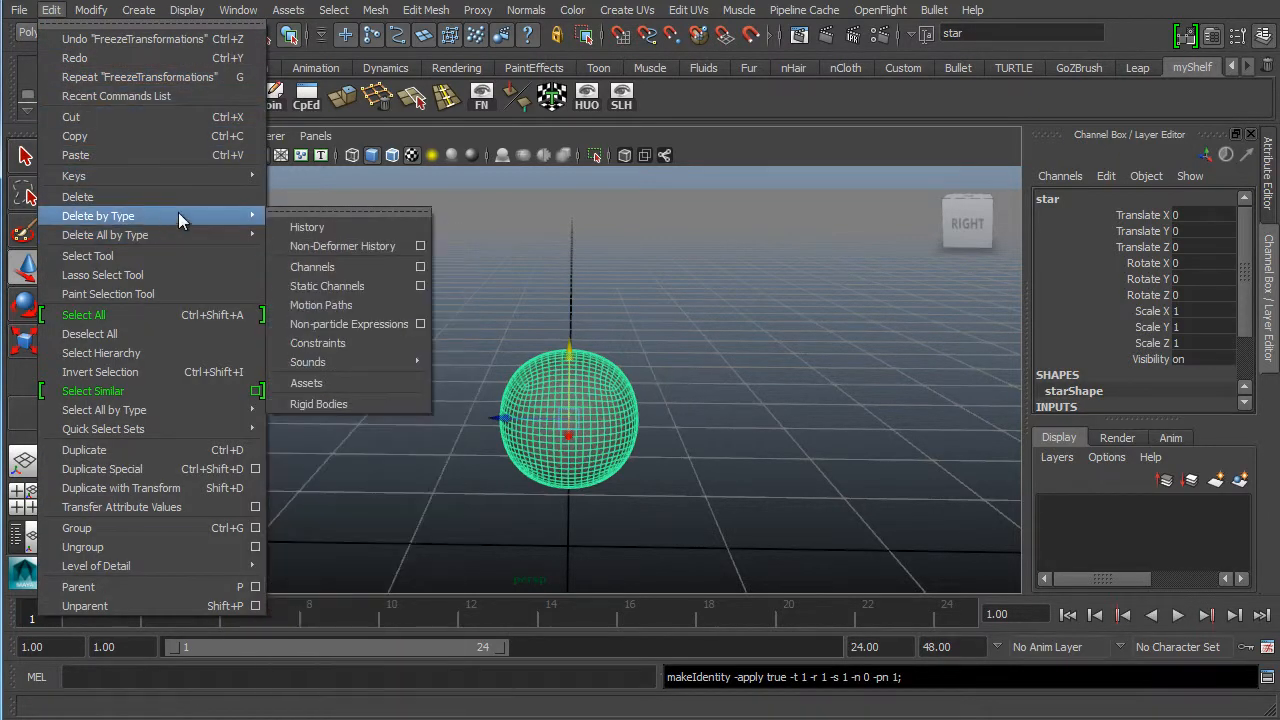
left_click(345, 228)
left_click_drag(584, 402, 567, 370, "alt")
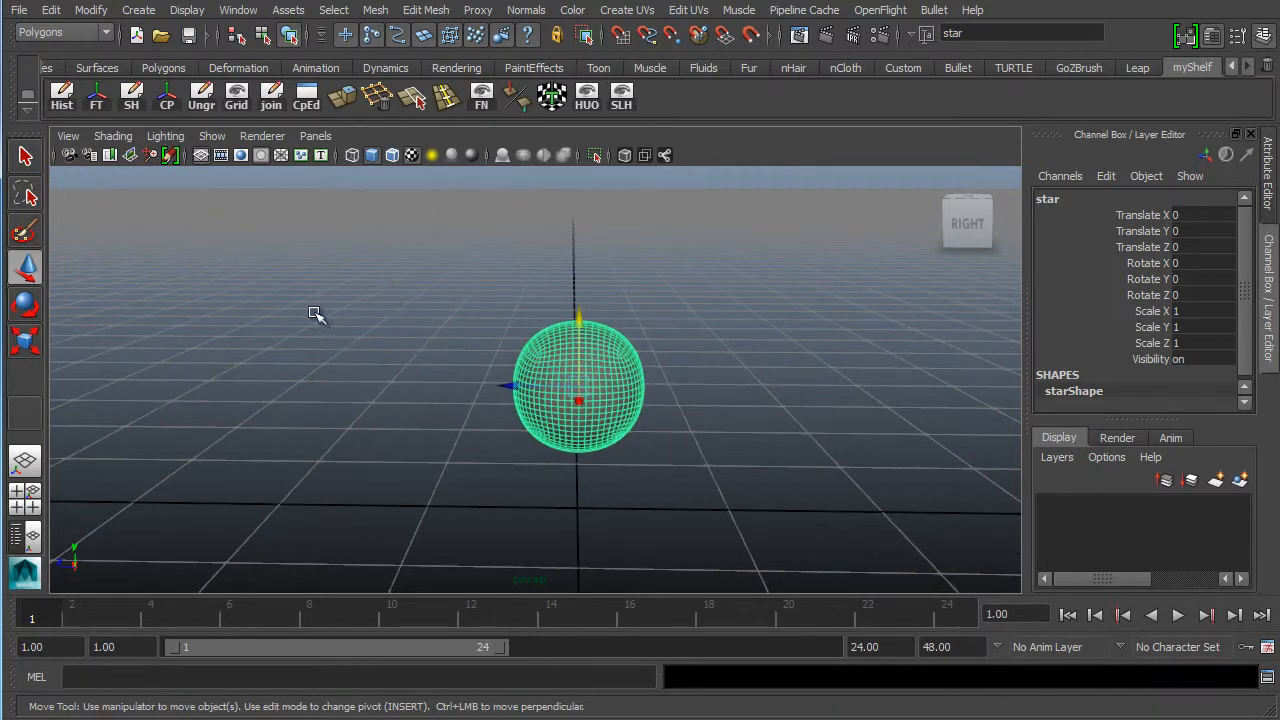
- Duplicate the star and move the copy about 1.585 along the Z axis, beside the original
left_click(51, 10)
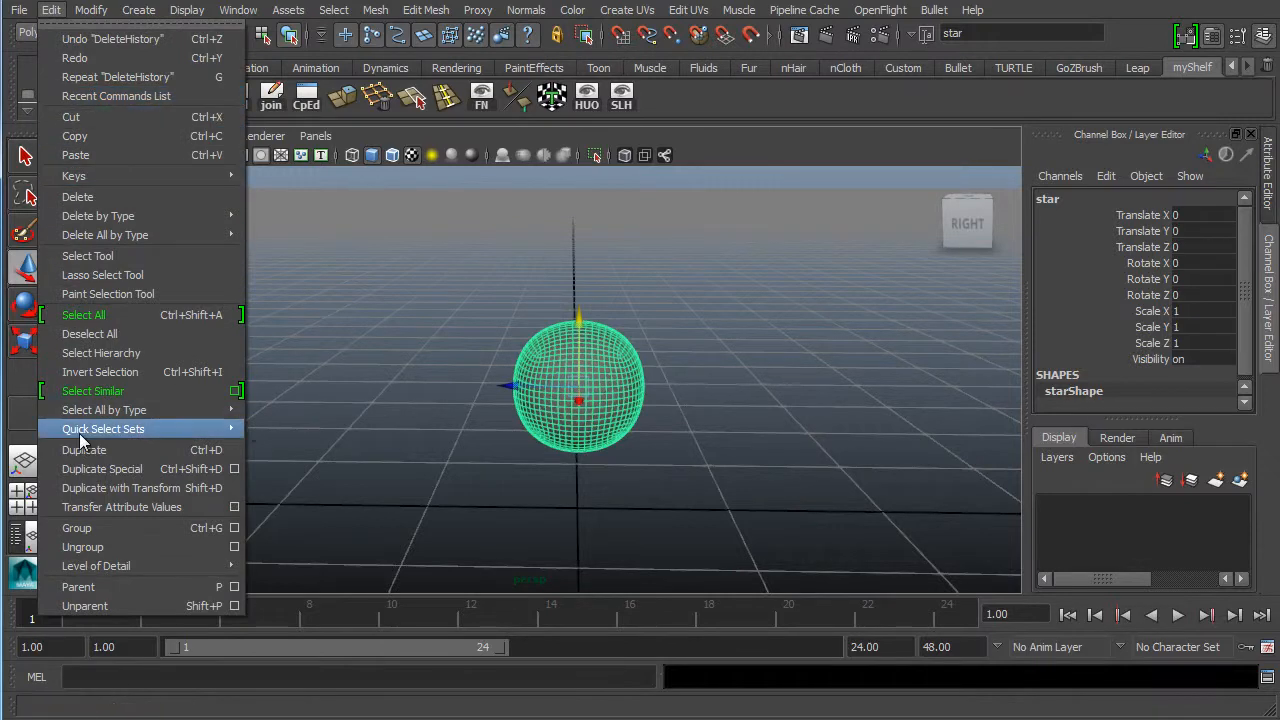
left_click(127, 452)
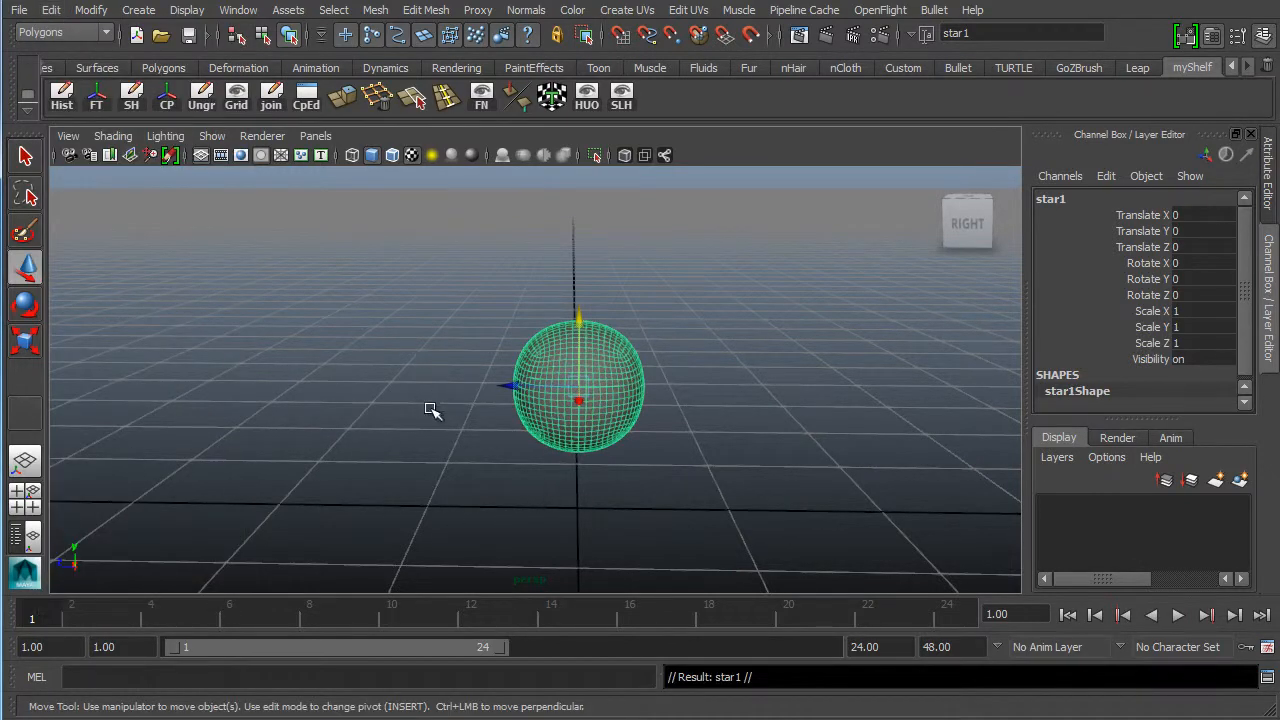
left_click_drag(512, 385, 296, 424)
middle_click_drag(298, 424, 480, 423, "alt")
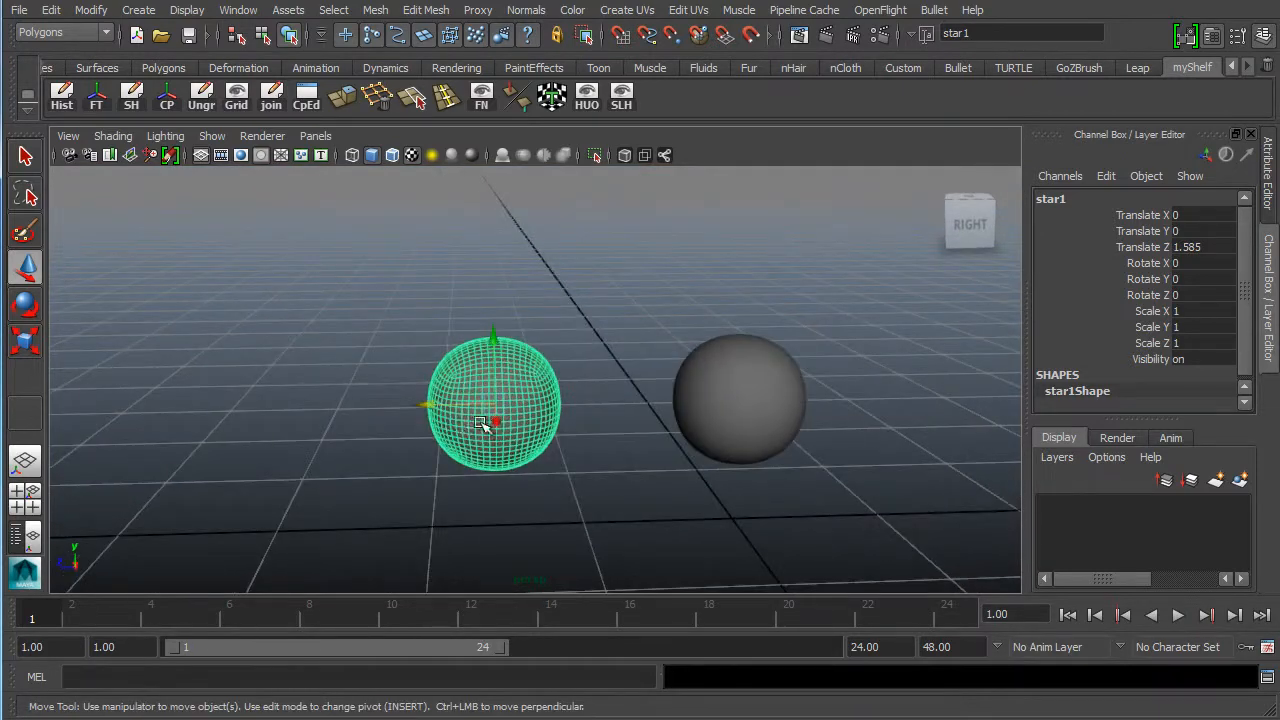
left_click_drag(481, 424, 486, 323, "alt")
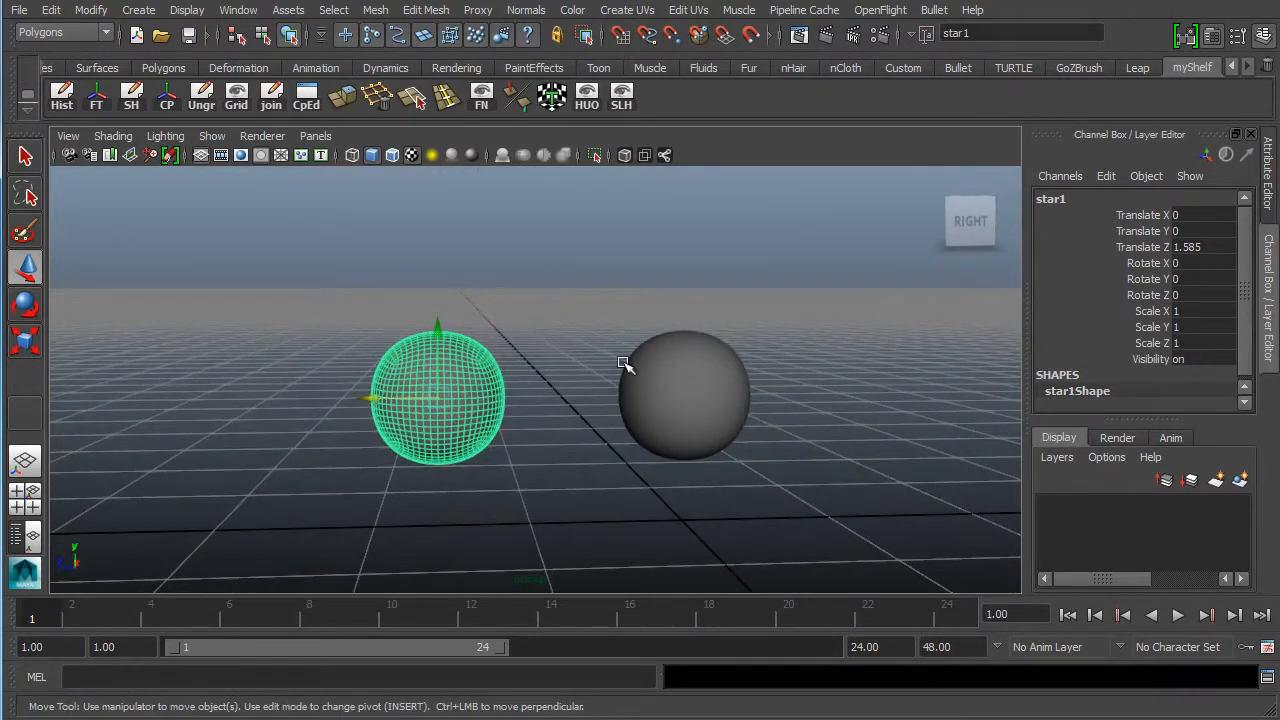
left_click_drag(503, 429, 823, 283, "alt")
- Rename the duplicated sphere star1 as intoStar
left_click(1050, 198)
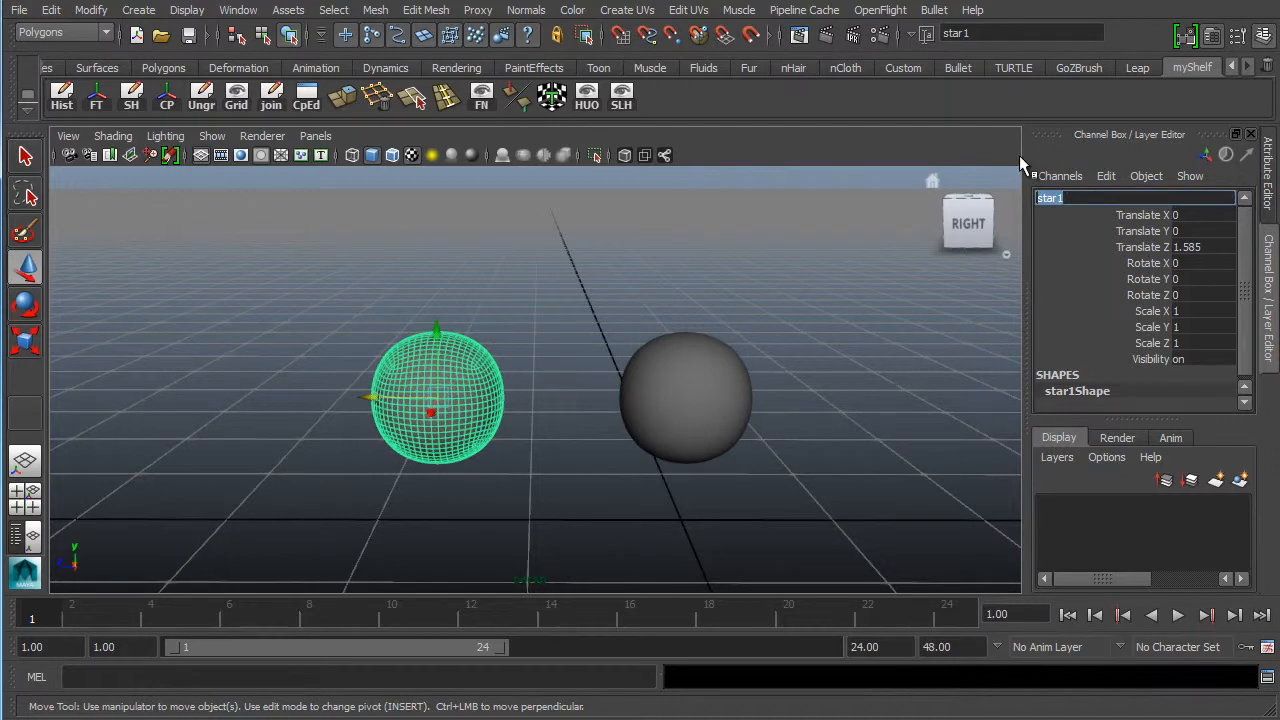
type("intoStar")
key("Return")
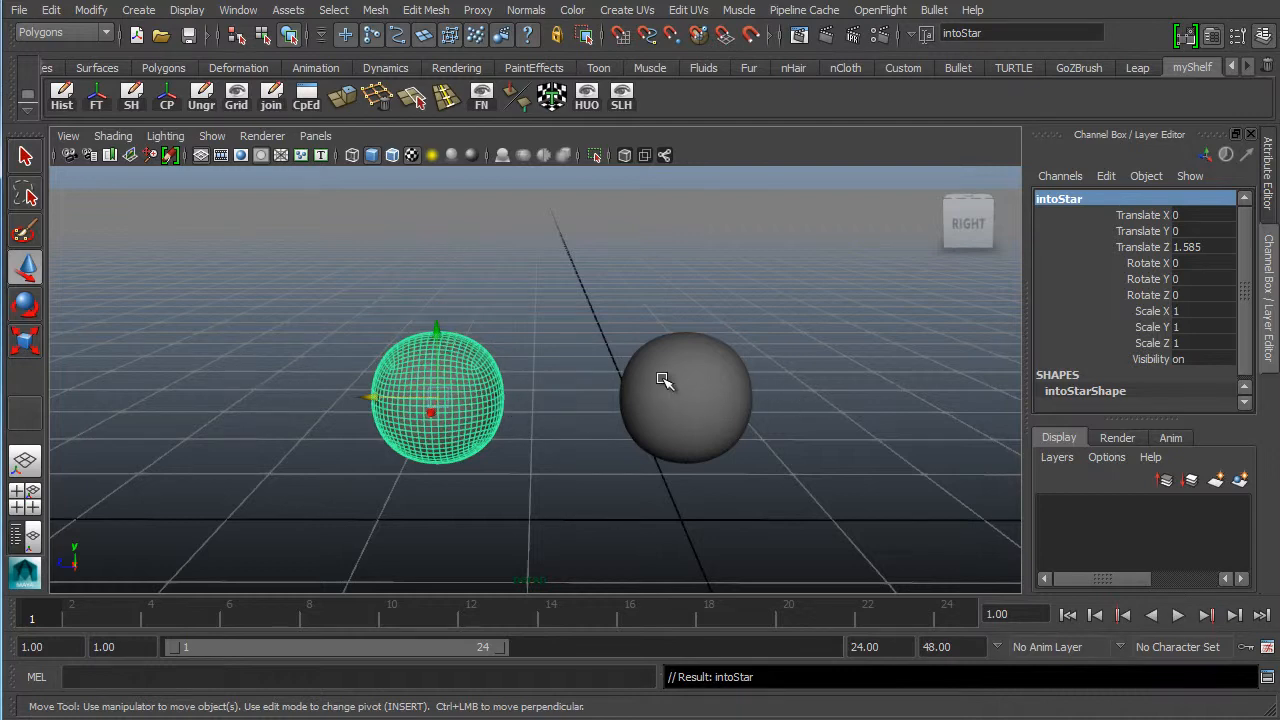
- Select star and intoStar together and compare their mesh topology from several angles and distances
left_click_drag(663, 380, 700, 363, "alt")
left_click_drag(549, 445, 601, 389, "alt")
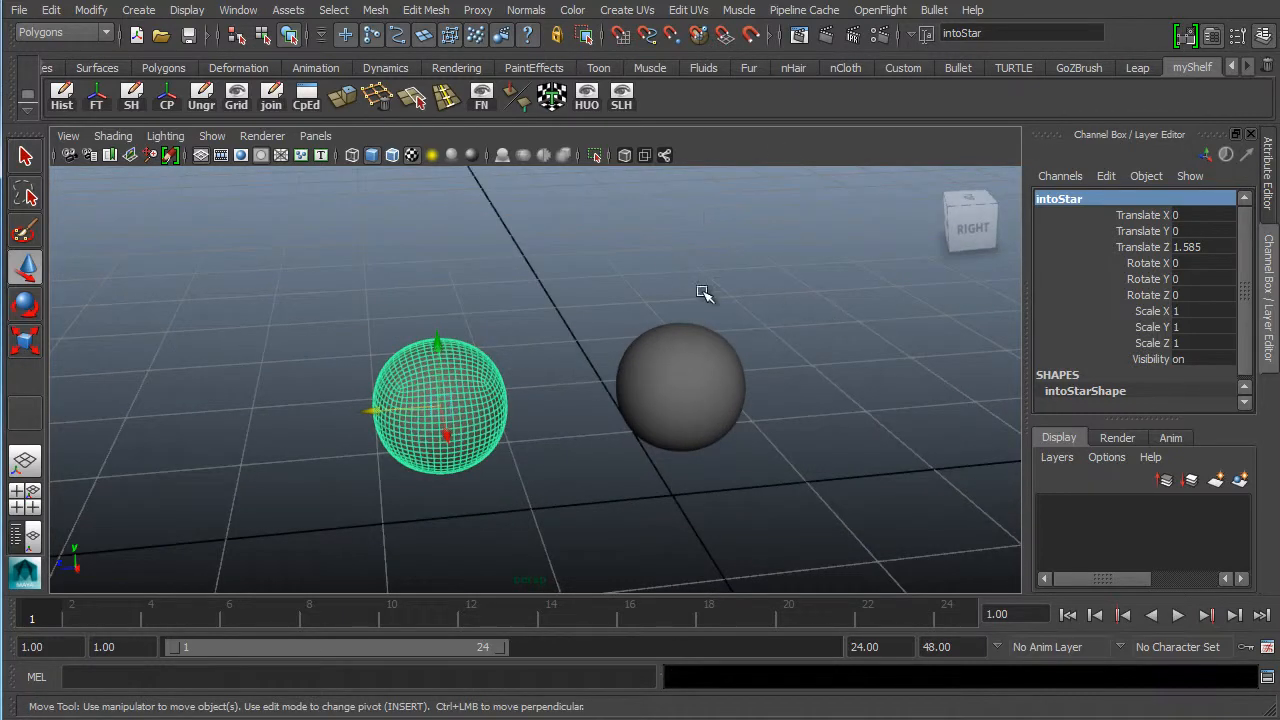
middle_click_drag(500, 405, 629, 397, "alt")
left_click_drag(572, 460, 560, 454, "alt")
middle_click_drag(464, 389, 334, 334, "alt")
left_click(643, 363)
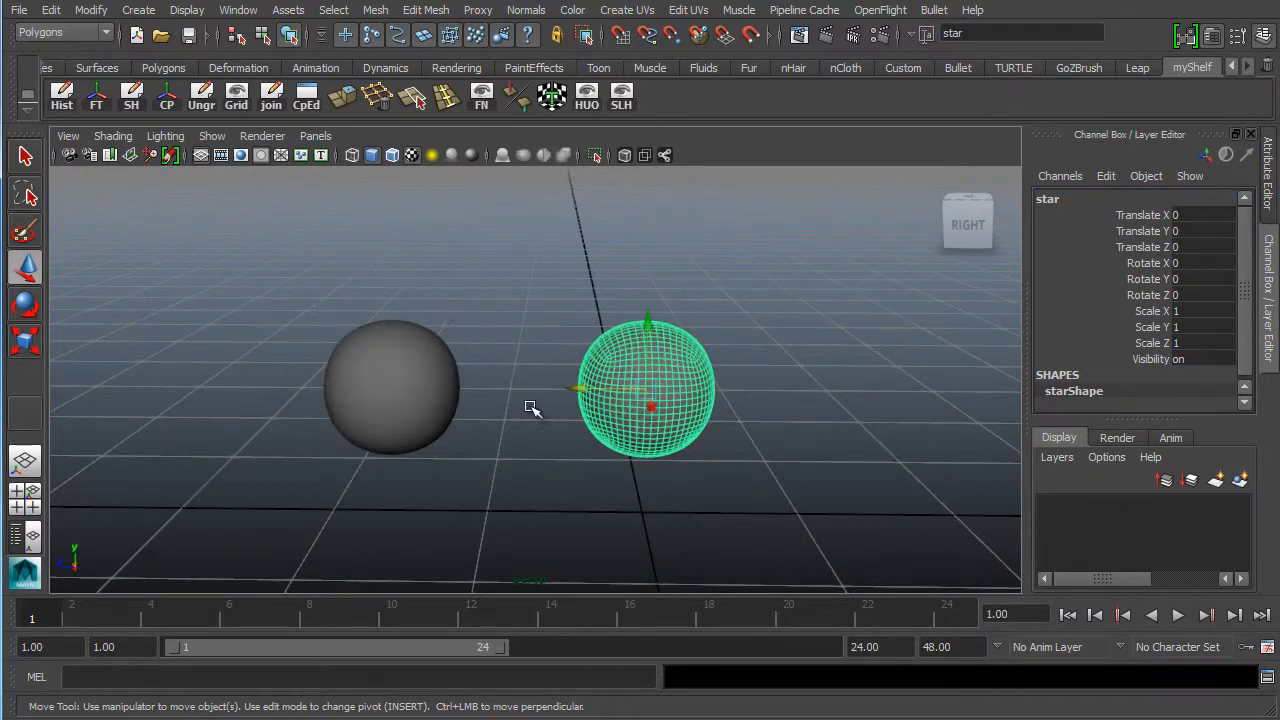
left_click_drag(599, 355, 449, 426, "alt")
left_click(374, 412, "shift")
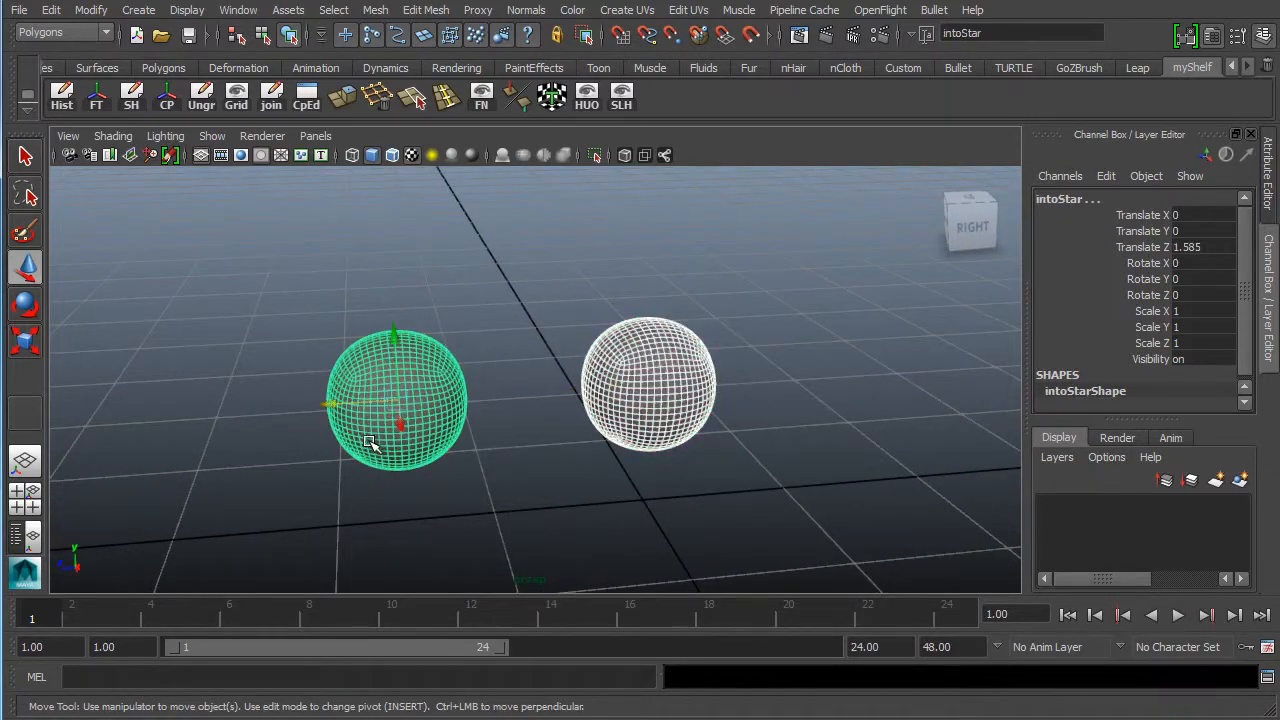
left_click_drag(371, 446, 510, 412, "alt")
right_click_drag(540, 415, 712, 462, "alt")
middle_click_drag(585, 411, 600, 399, "alt")
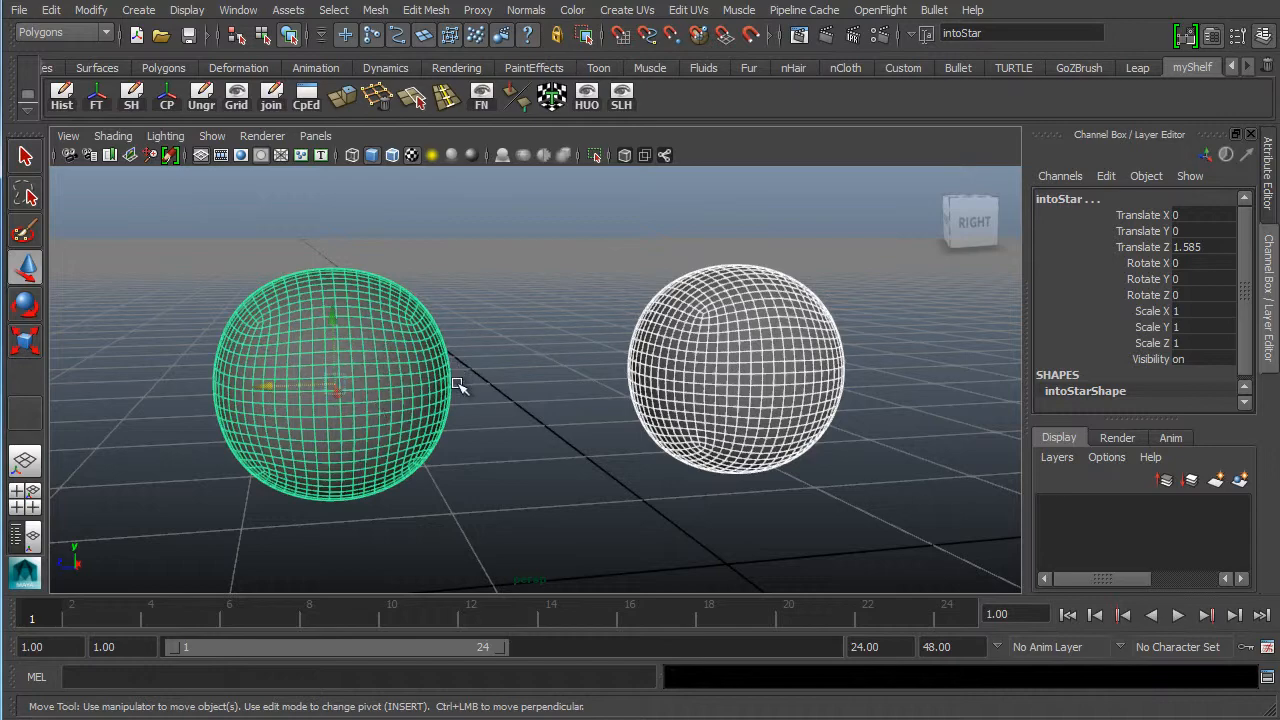
left_click_drag(355, 407, 410, 420, "alt")
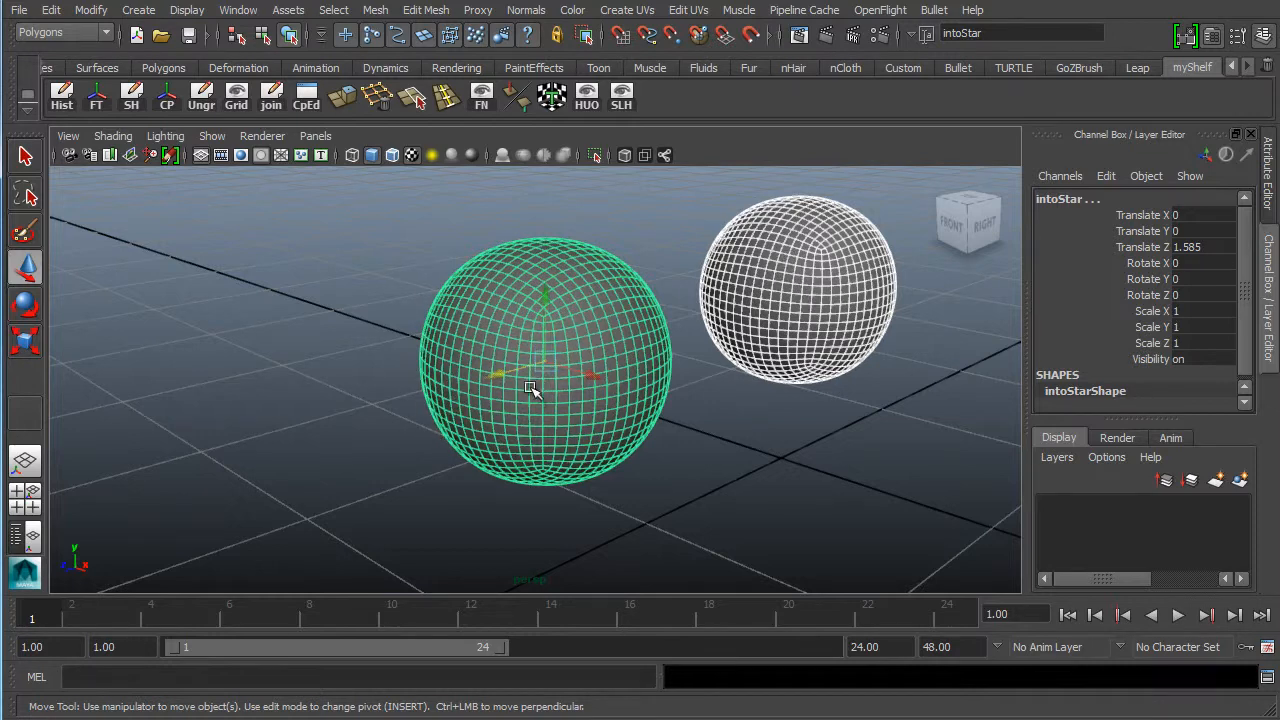
left_click_drag(531, 389, 437, 333, "alt")
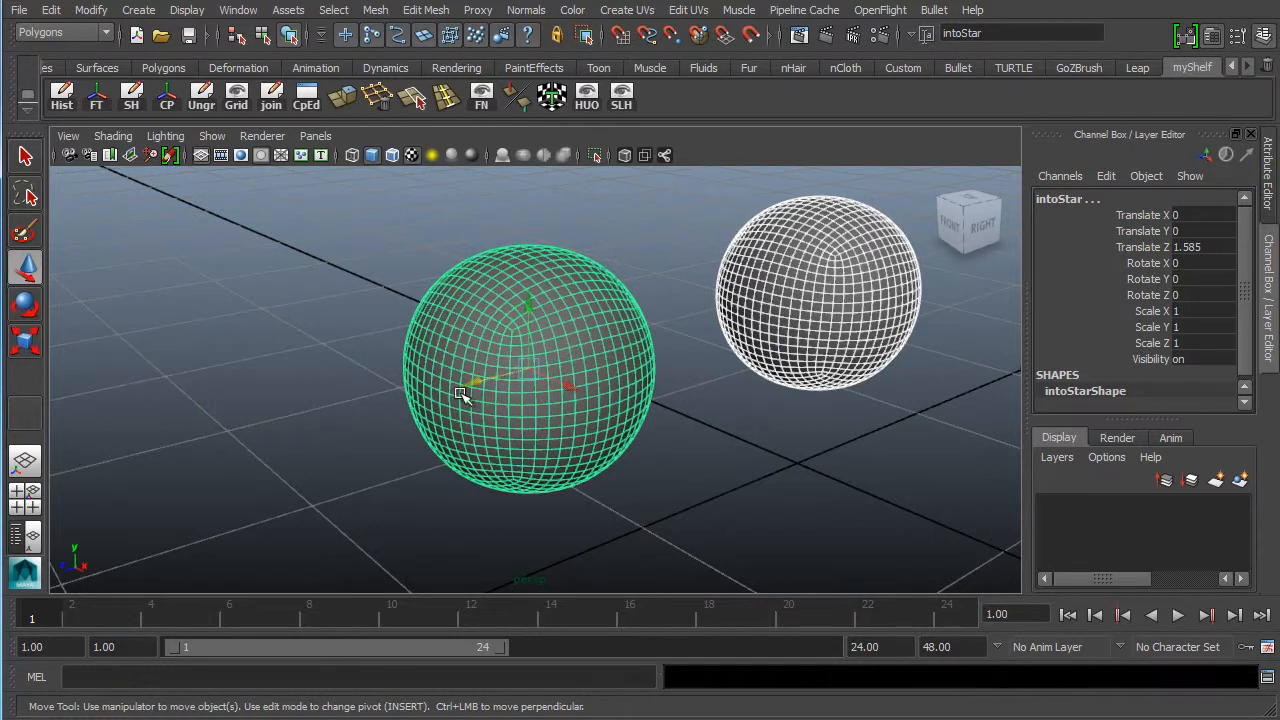
middle_click_drag(571, 404, 592, 382, "alt")
right_click_drag(560, 398, 550, 362, "alt")
middle_click_drag(640, 368, 520, 355, "alt")
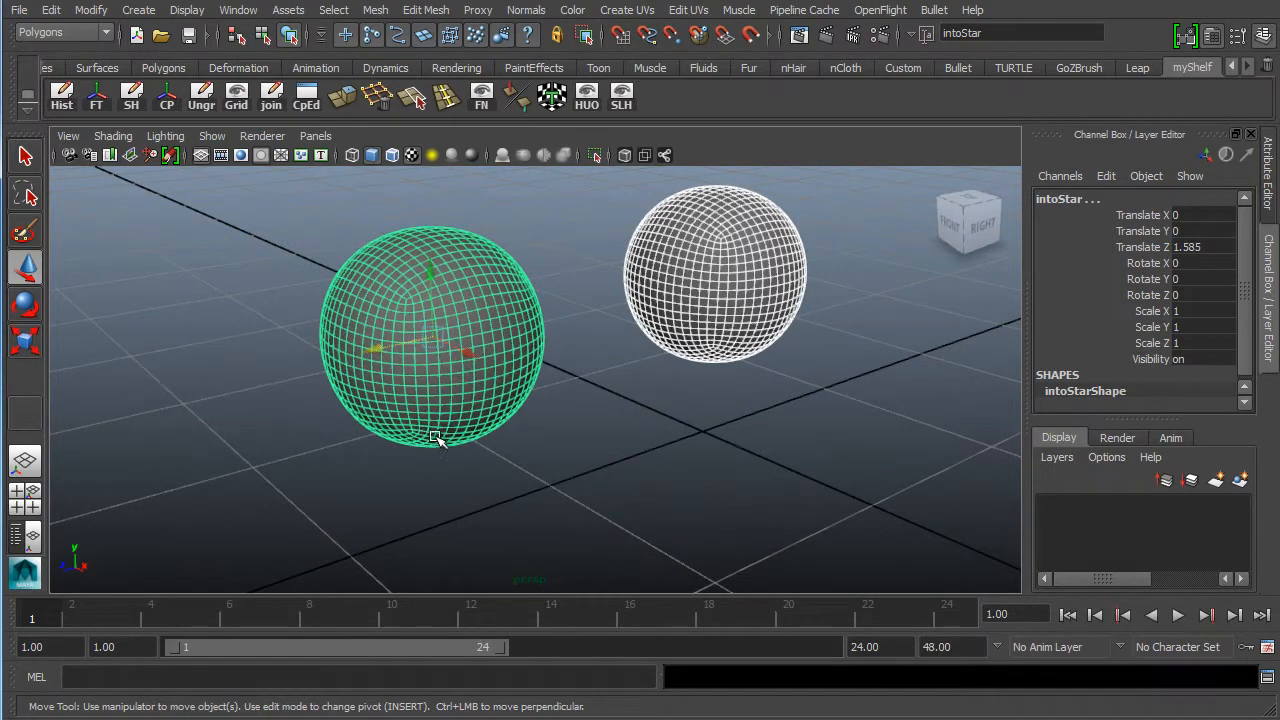
- Check star and intoStar against each other once more, and leave only intoStar selected
left_click(511, 326)
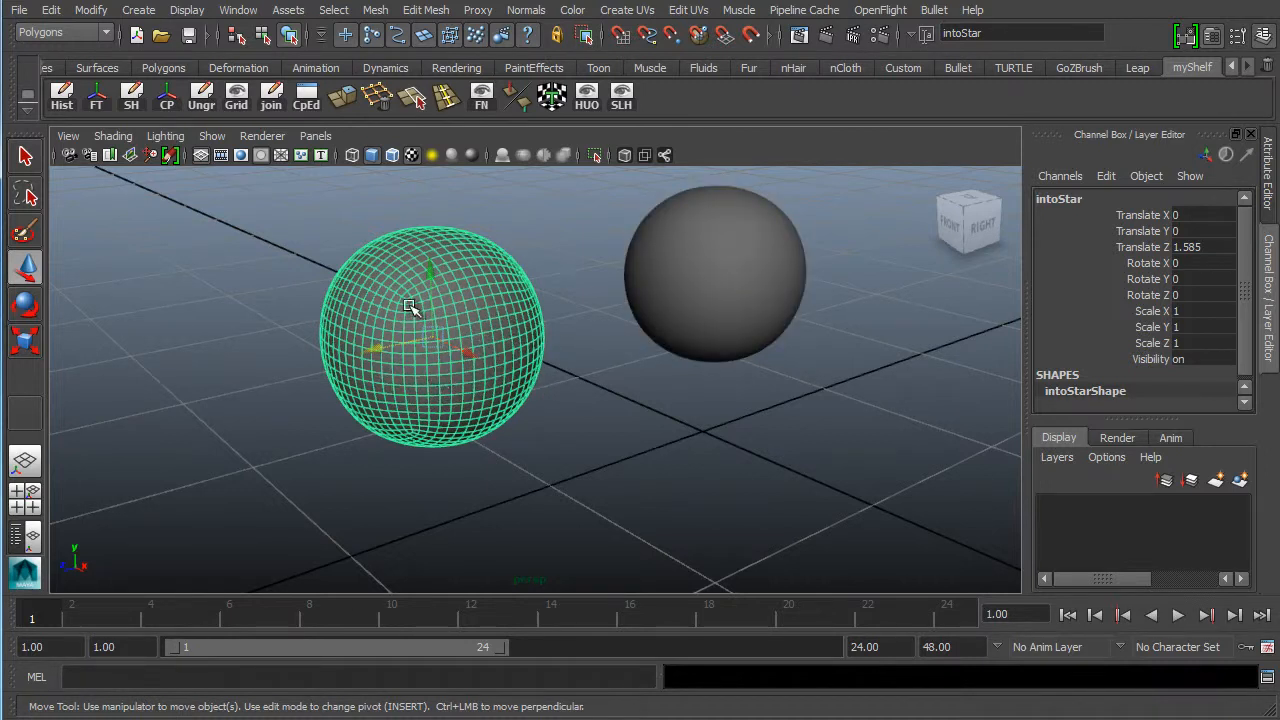
middle_click_drag(550, 321, 555, 388, "alt")
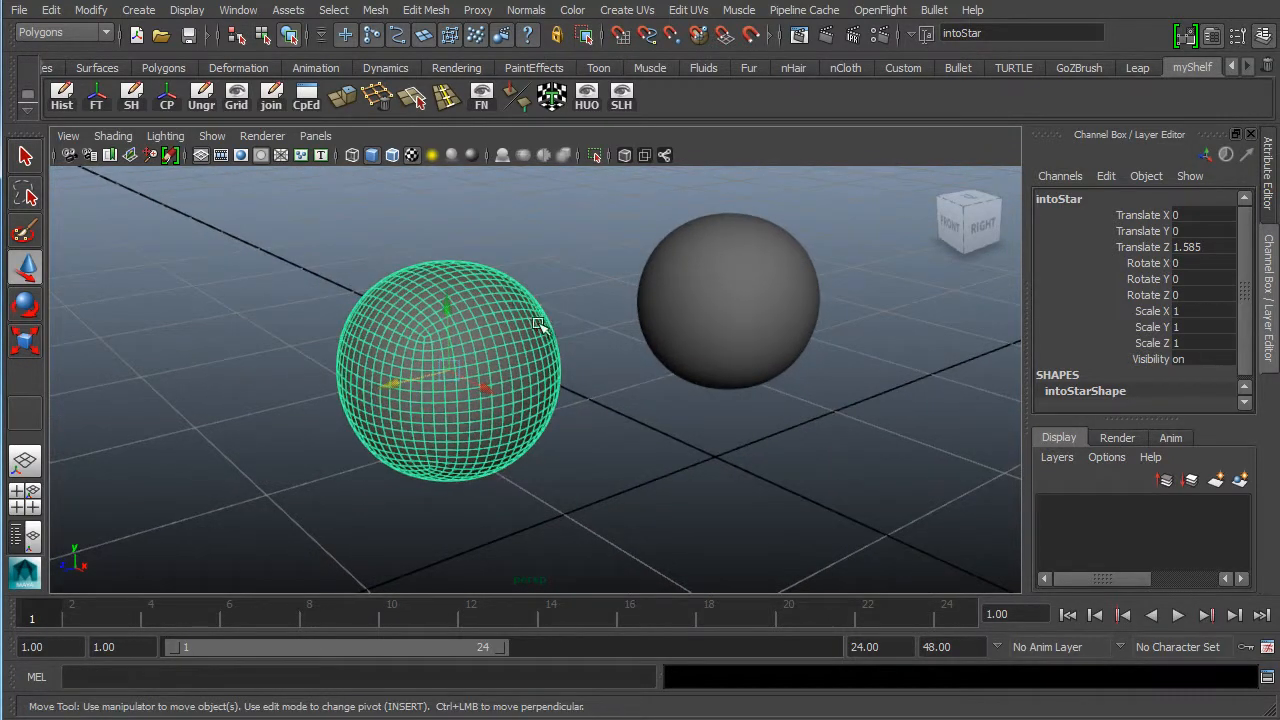
left_click(690, 338)
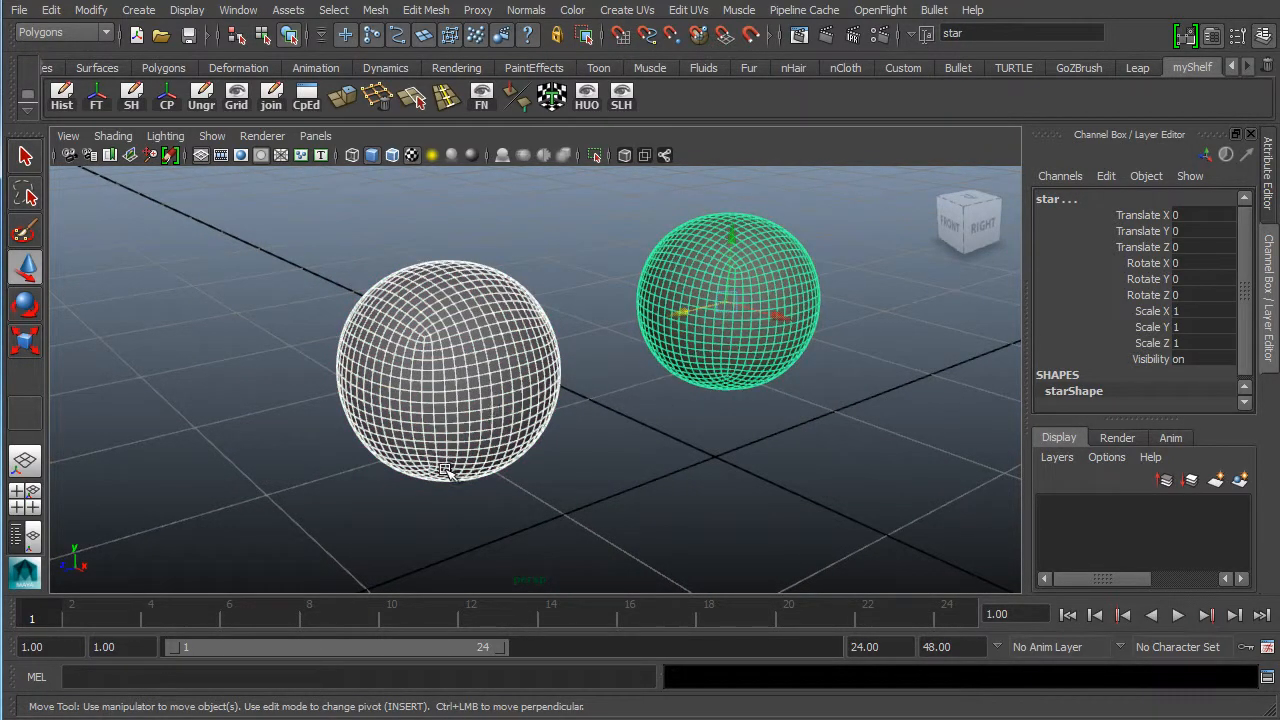
left_click(465, 368)
right_click_drag(547, 360, 445, 325, "alt")
middle_click_drag(445, 325, 571, 316, "alt")
left_click_drag(610, 372, 520, 390, "alt")
middle_click_drag(520, 390, 343, 350, "alt")
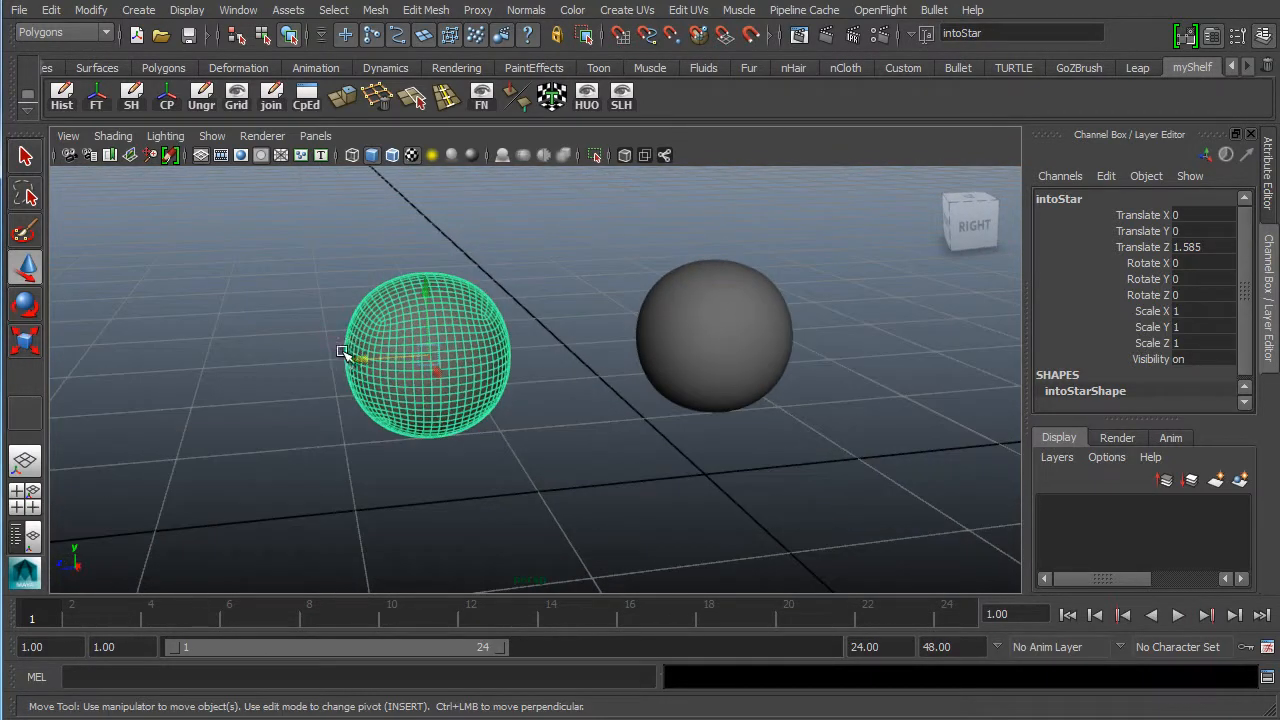
- Open the Move Tool settings and enable Soft Select
double_click(28, 270)
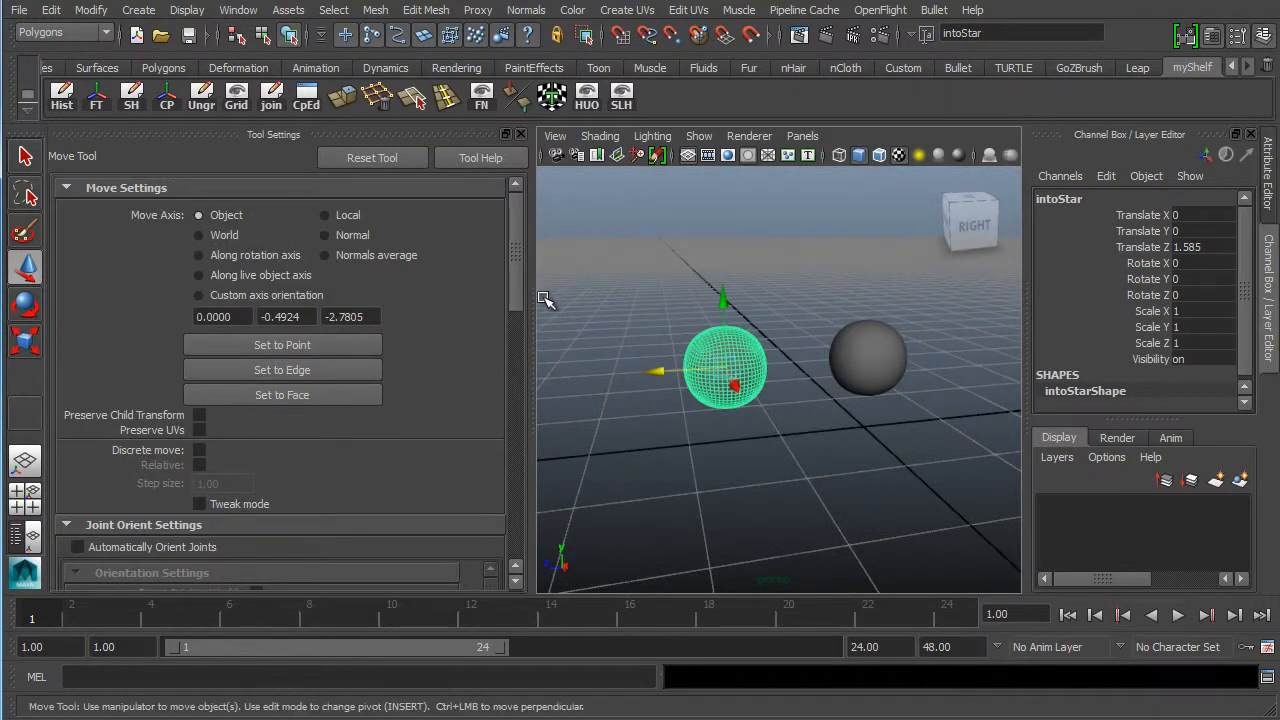
scroll(505, 330, "down", 5)
scroll(499, 380, "down", 1)
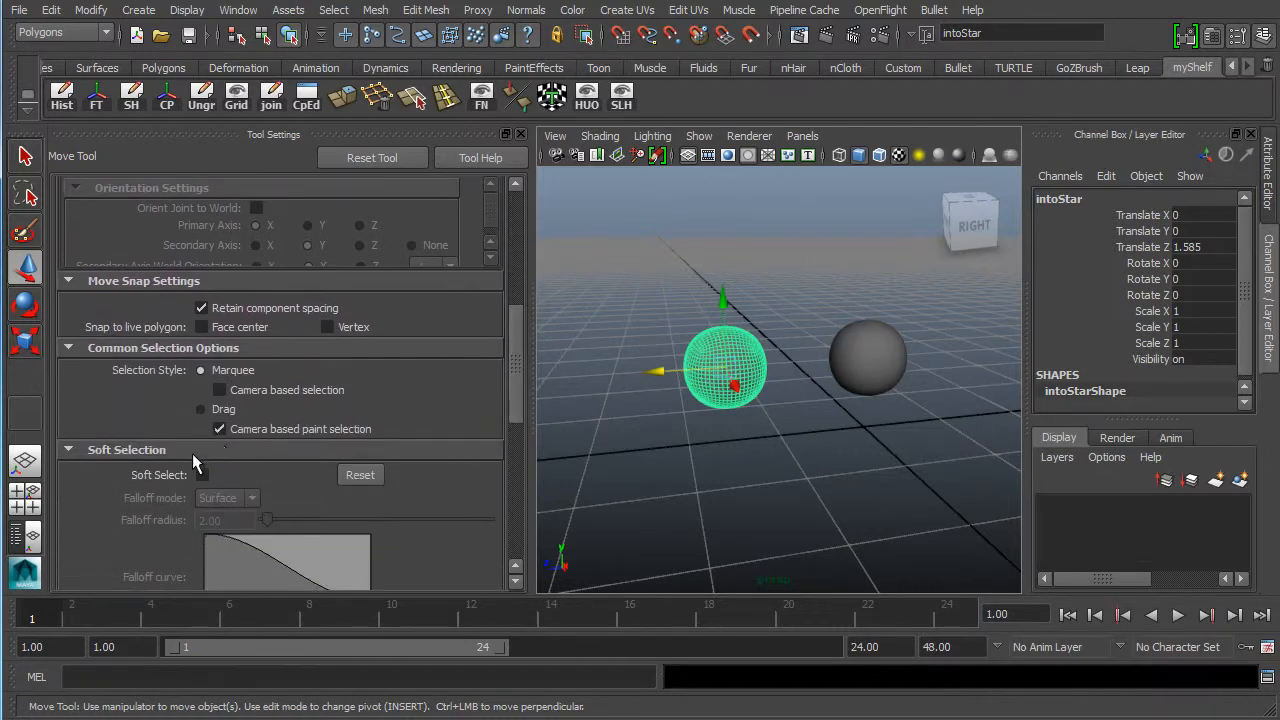
left_click(202, 475)
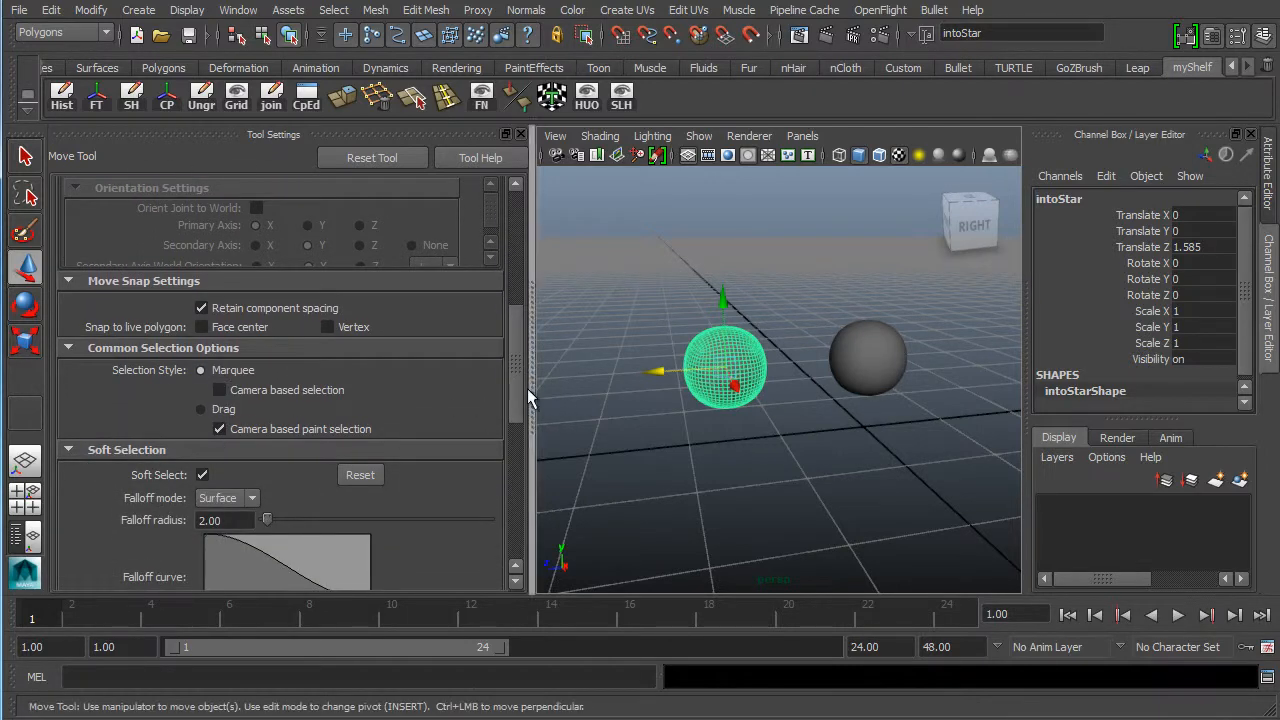
scroll(500, 430, "down", 4)
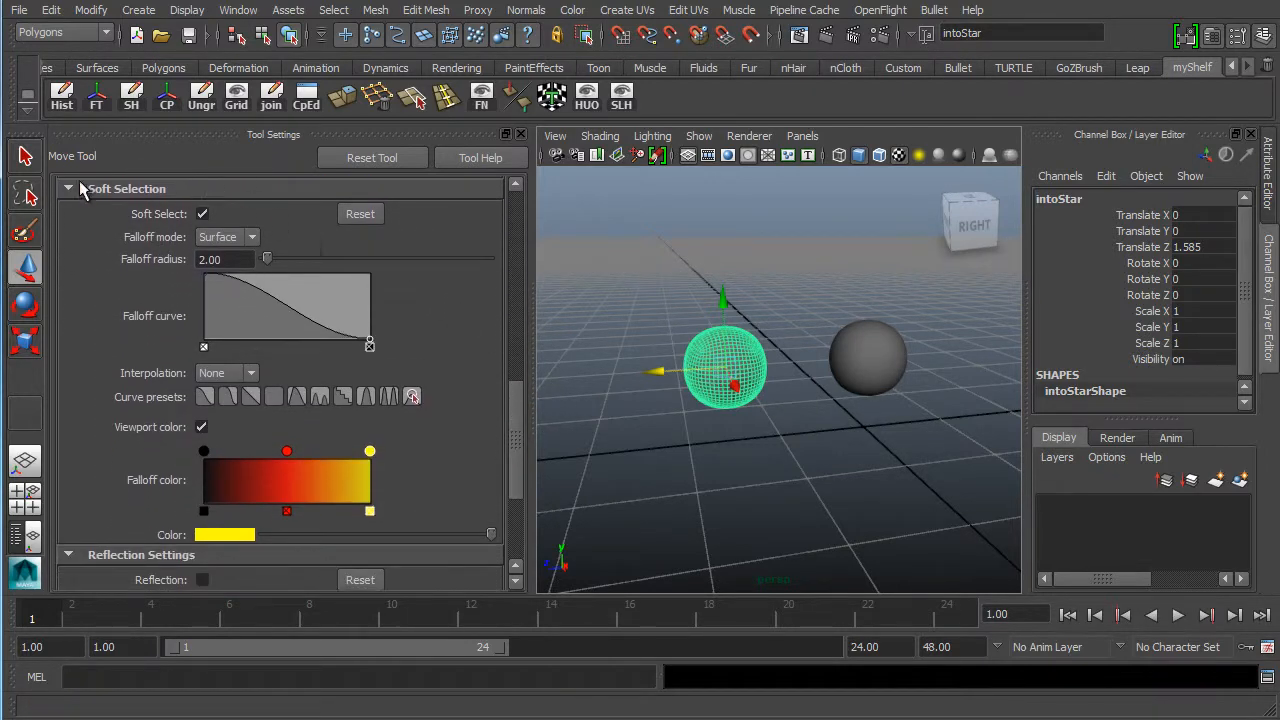
- Inspect intoStar's mesh up close and turn on Reflection for the Move Tool
middle_click_drag(622, 372, 608, 338, "alt")
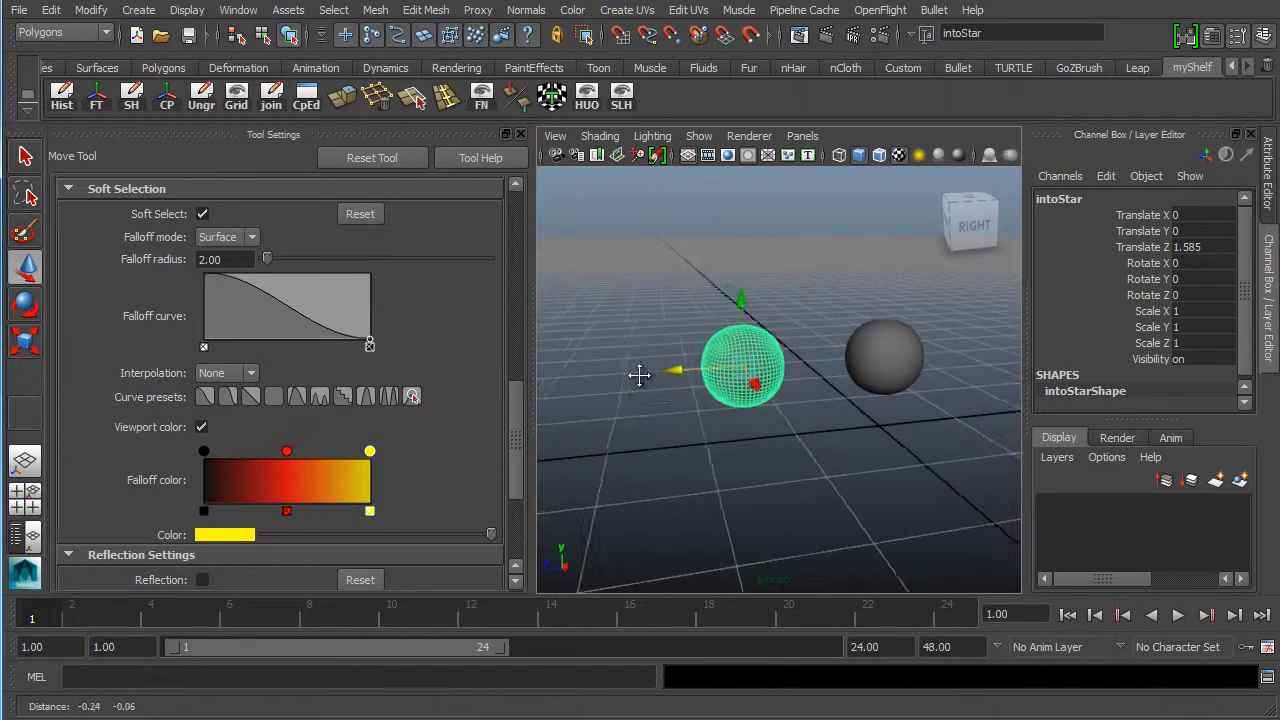
right_click_drag(640, 350, 880, 400, "alt")
middle_click_drag(700, 415, 780, 510, "alt")
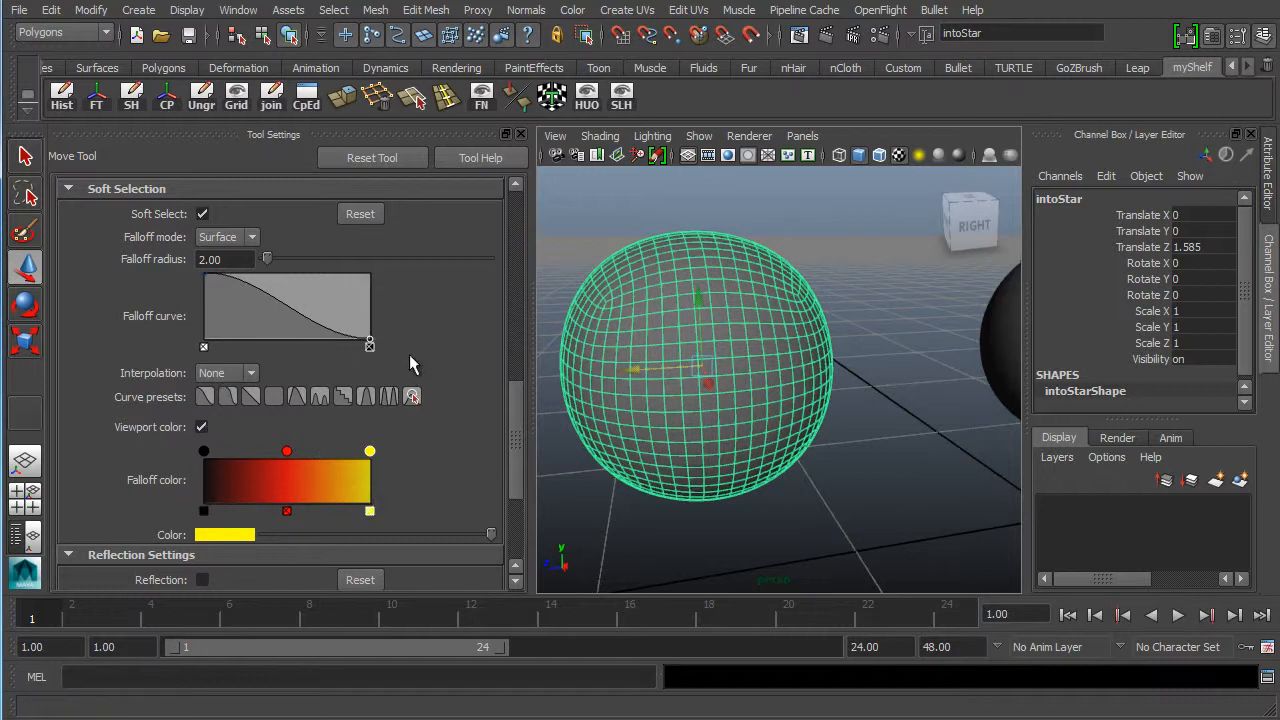
left_click_drag(772, 419, 692, 407, "alt")
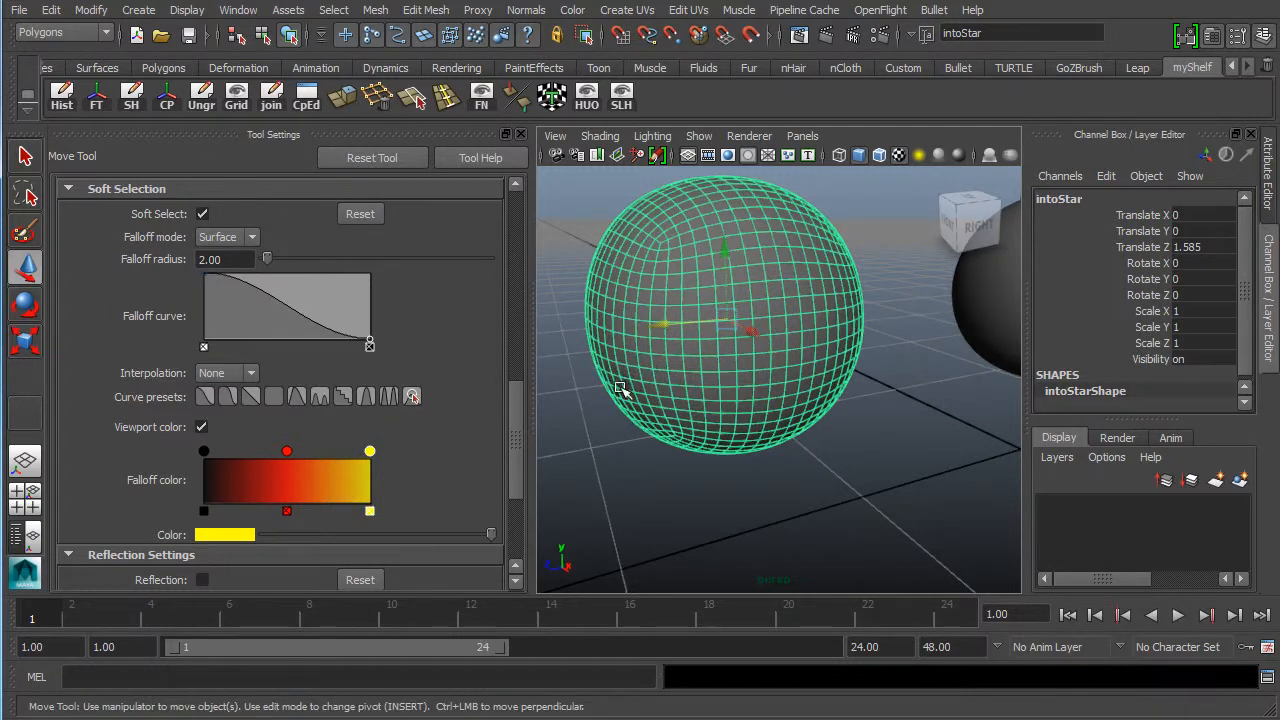
left_click_drag(620, 388, 718, 380, "alt")
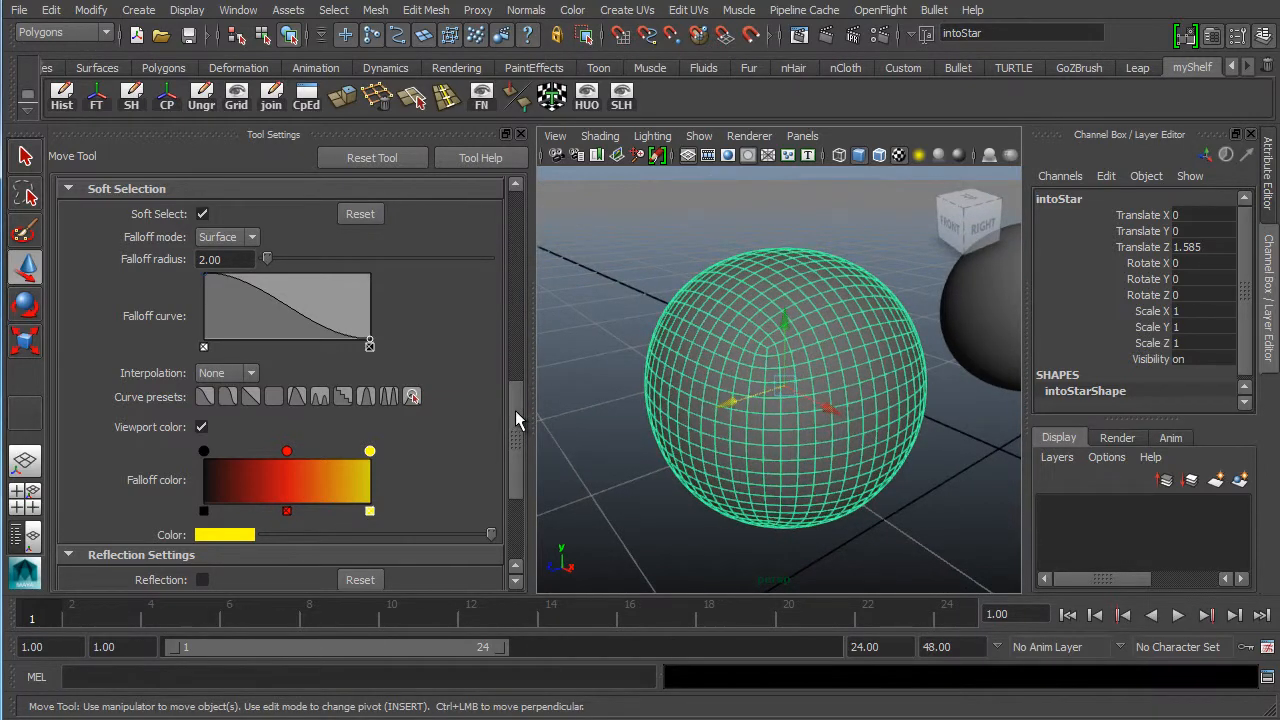
left_click_drag(515, 410, 513, 490)
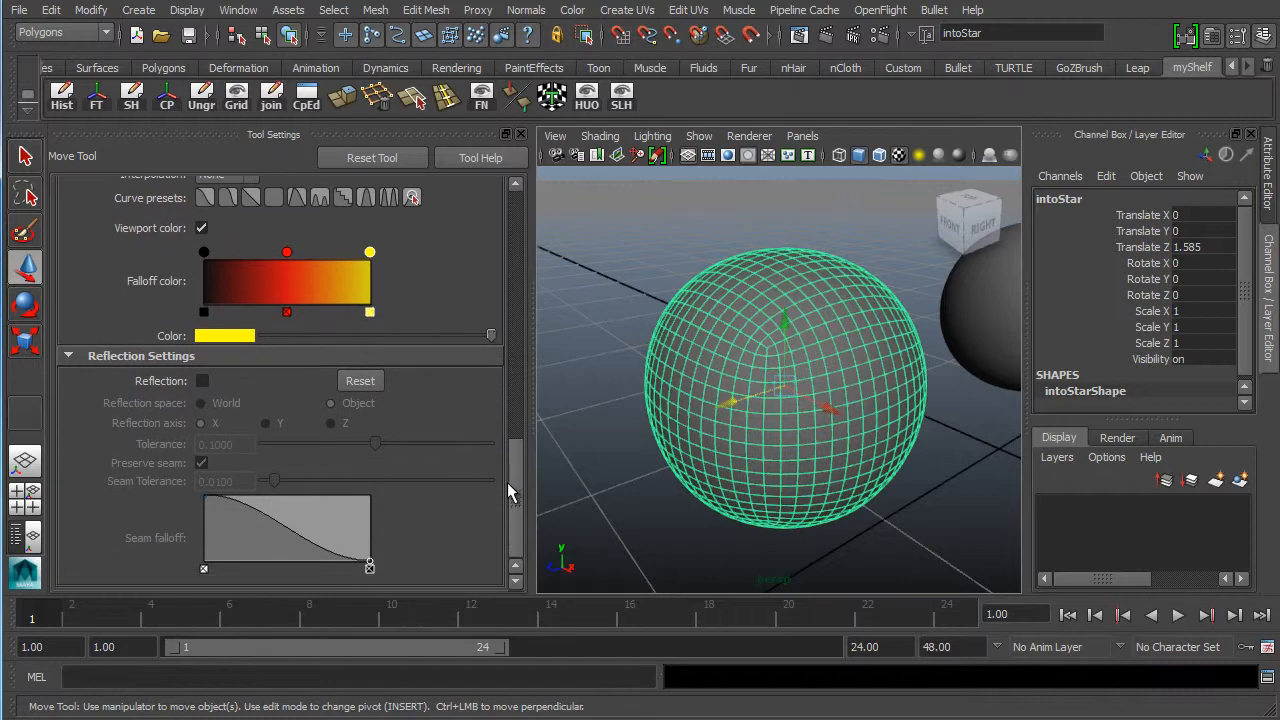
left_click(200, 381)
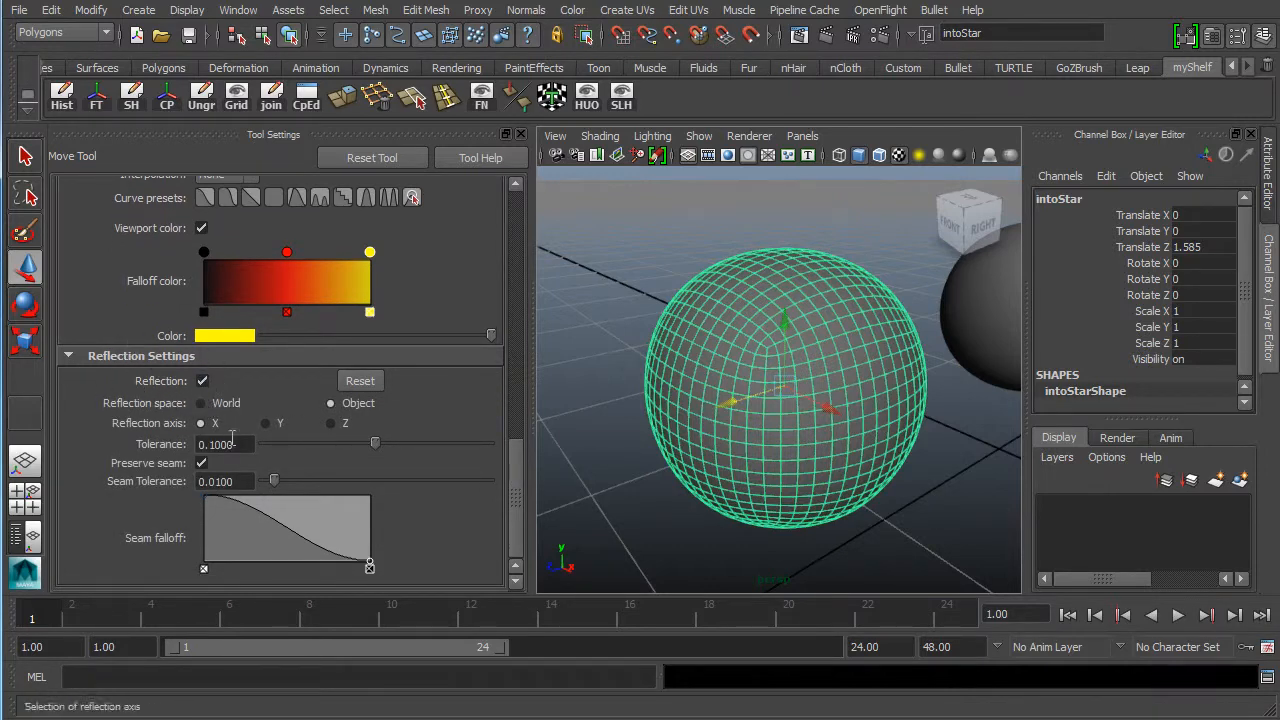
- Set intoStar's Translate Z to 0 so it coincides with the original star
left_click_drag(818, 350, 845, 415, "alt")
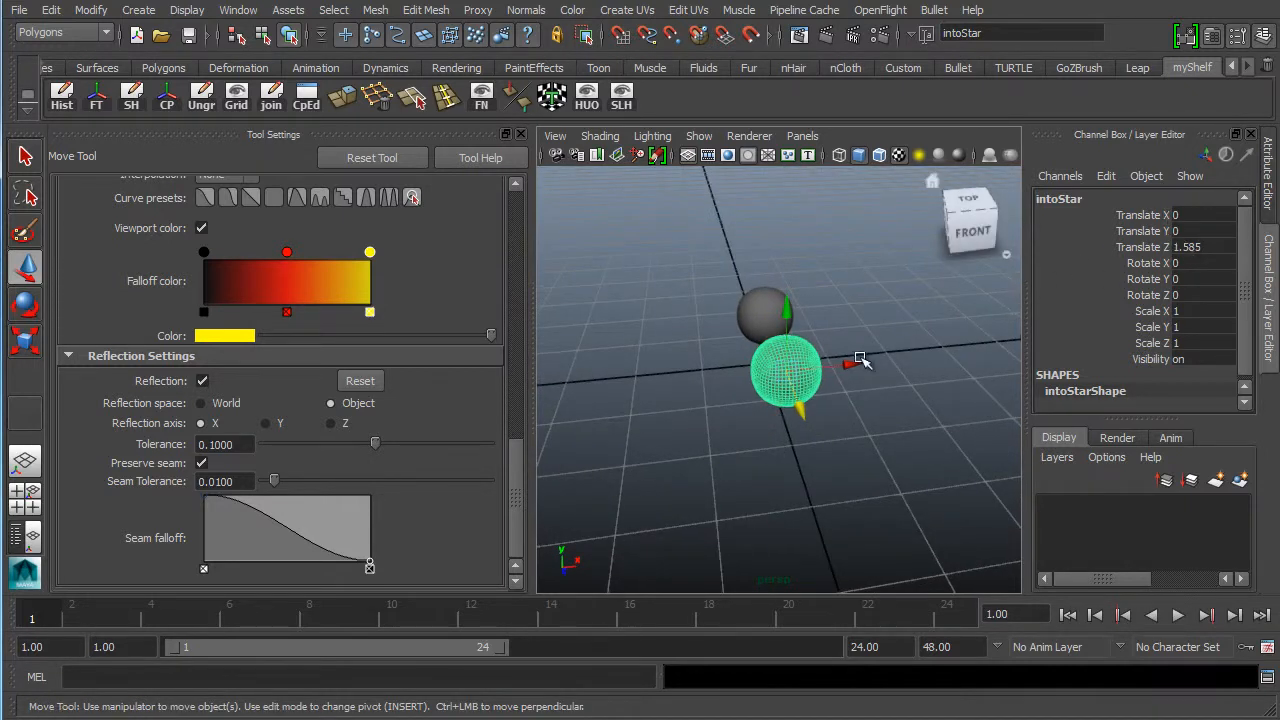
left_click_drag(860, 360, 900, 340, "alt")
double_click(1200, 247)
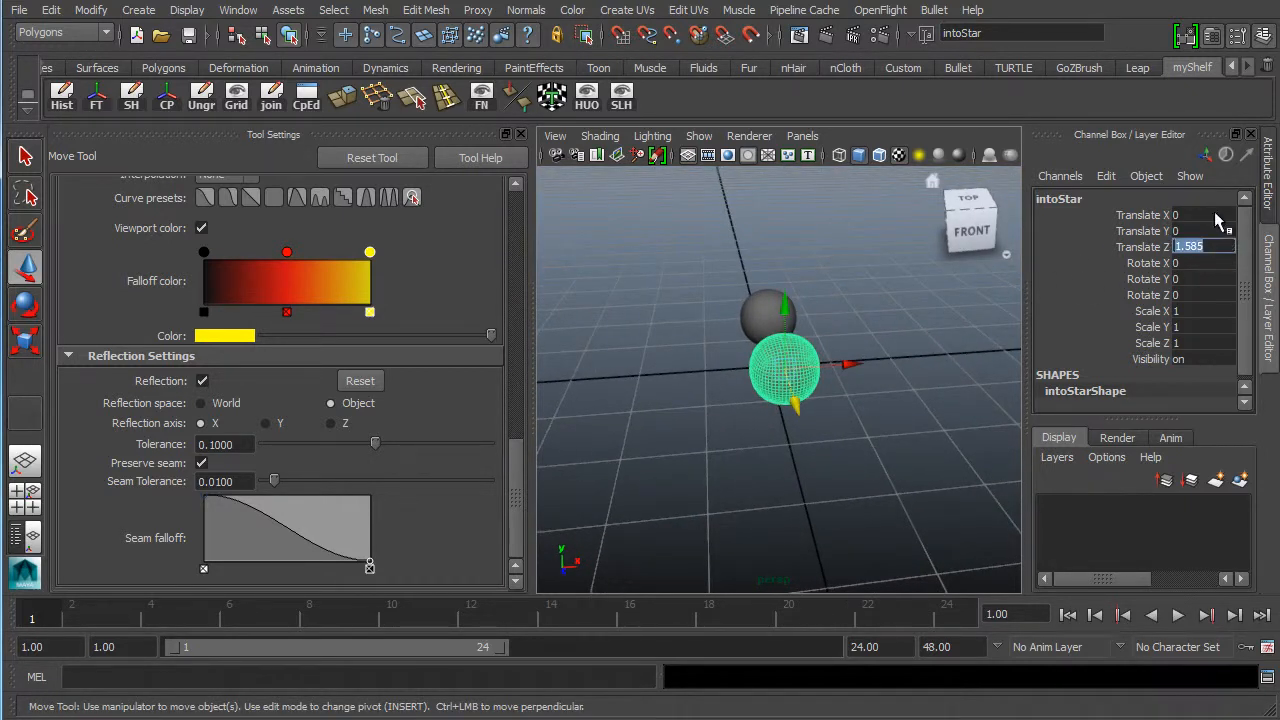
type("0")
key("Return")
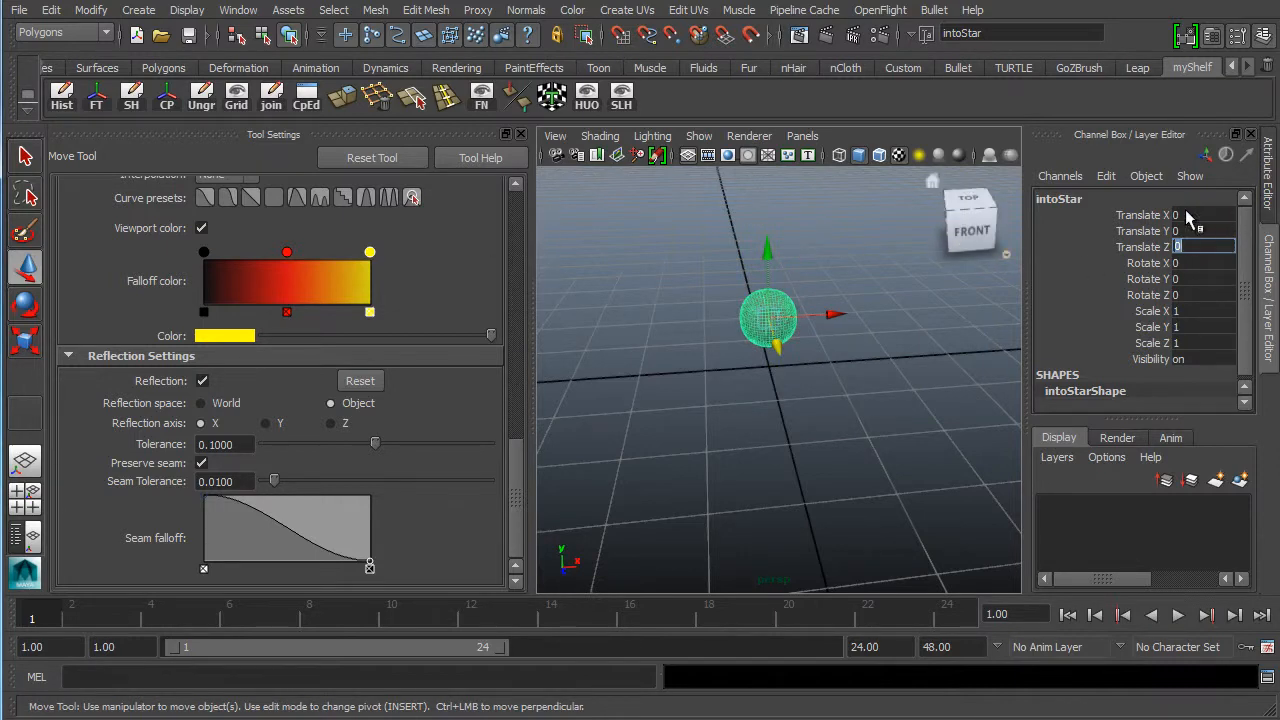
left_click_drag(740, 320, 788, 355, "alt")
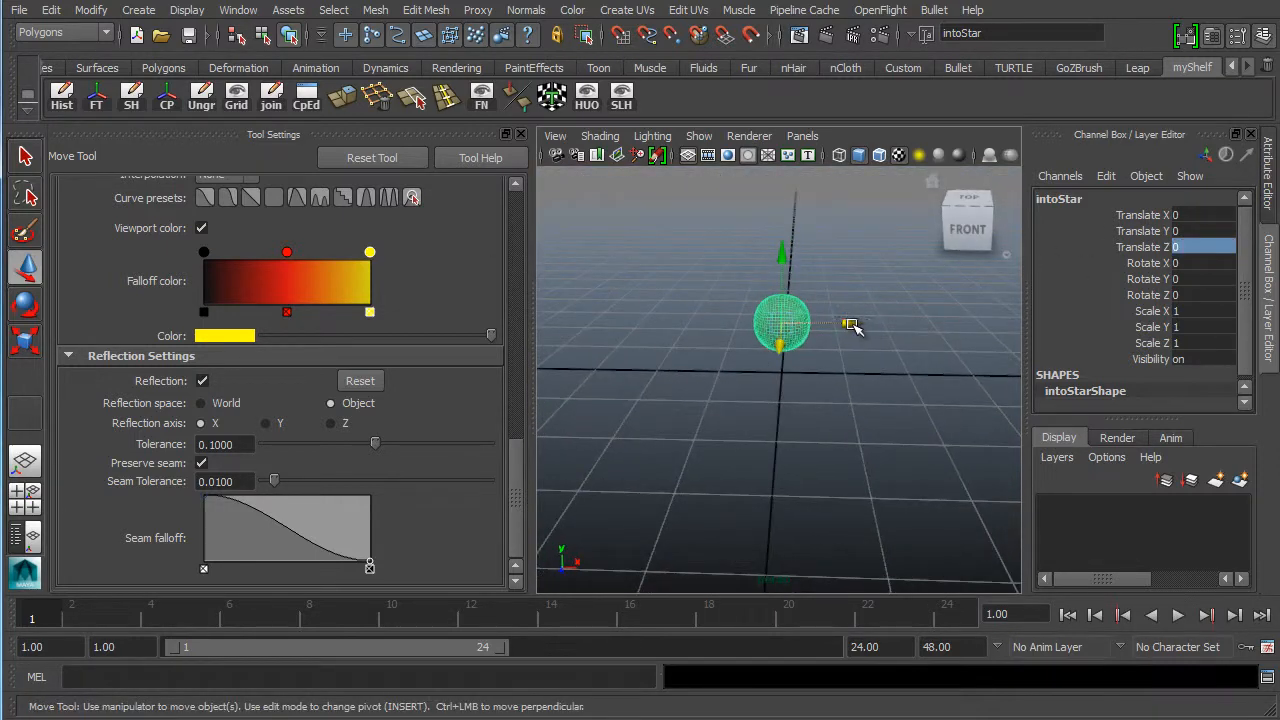
- Move intoStar along X to about -1.325 so it stands beside the original sphere
left_click_drag(852, 326, 980, 215)
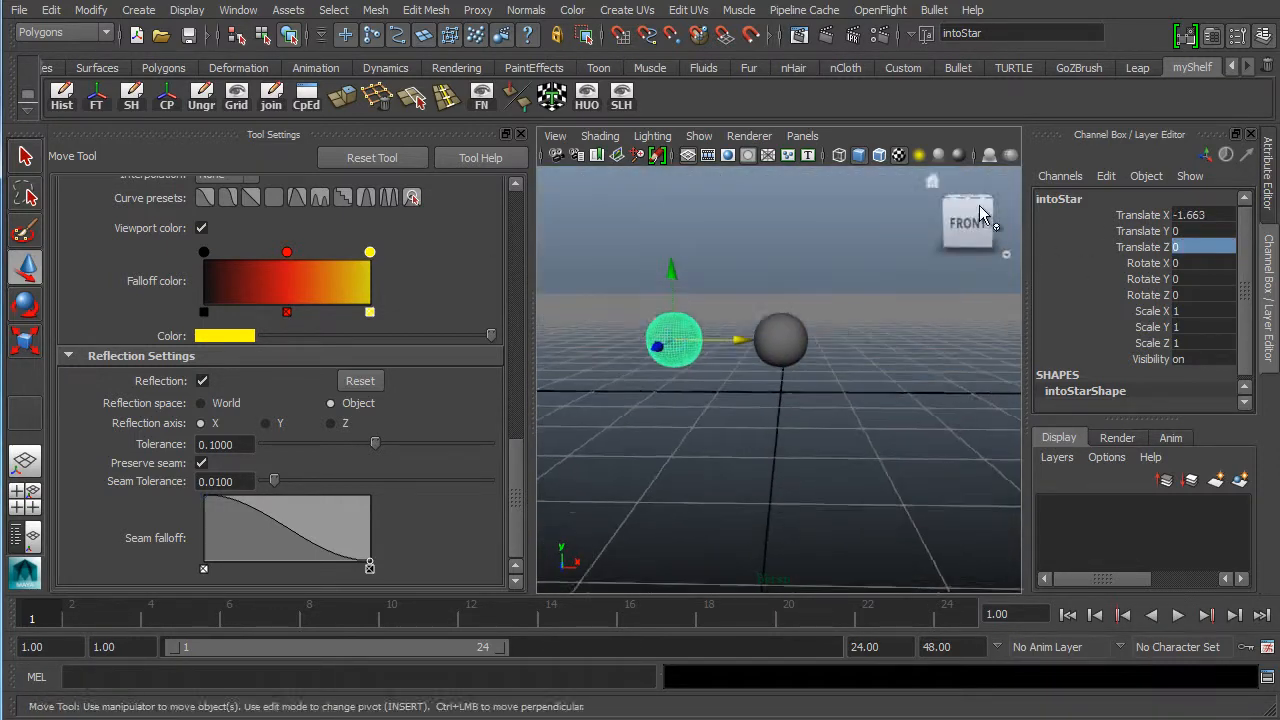
right_click_drag(785, 428, 894, 433, "alt")
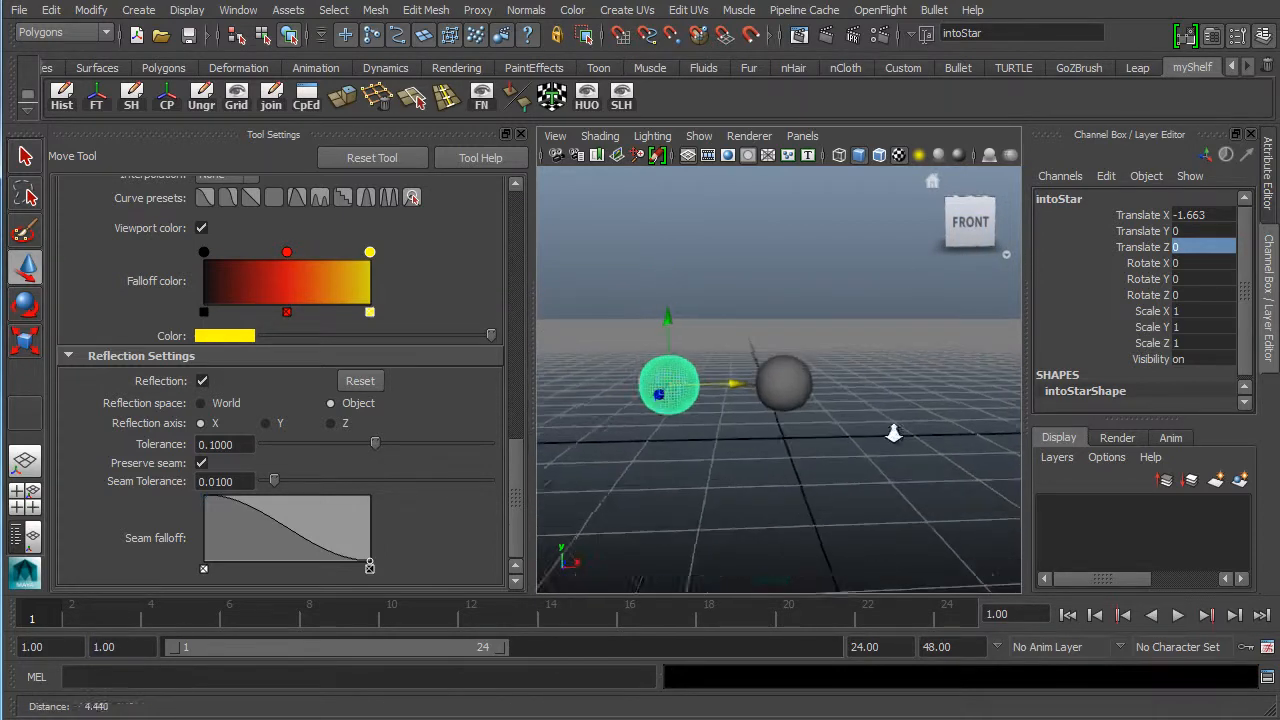
left_click_drag(669, 386, 700, 393)
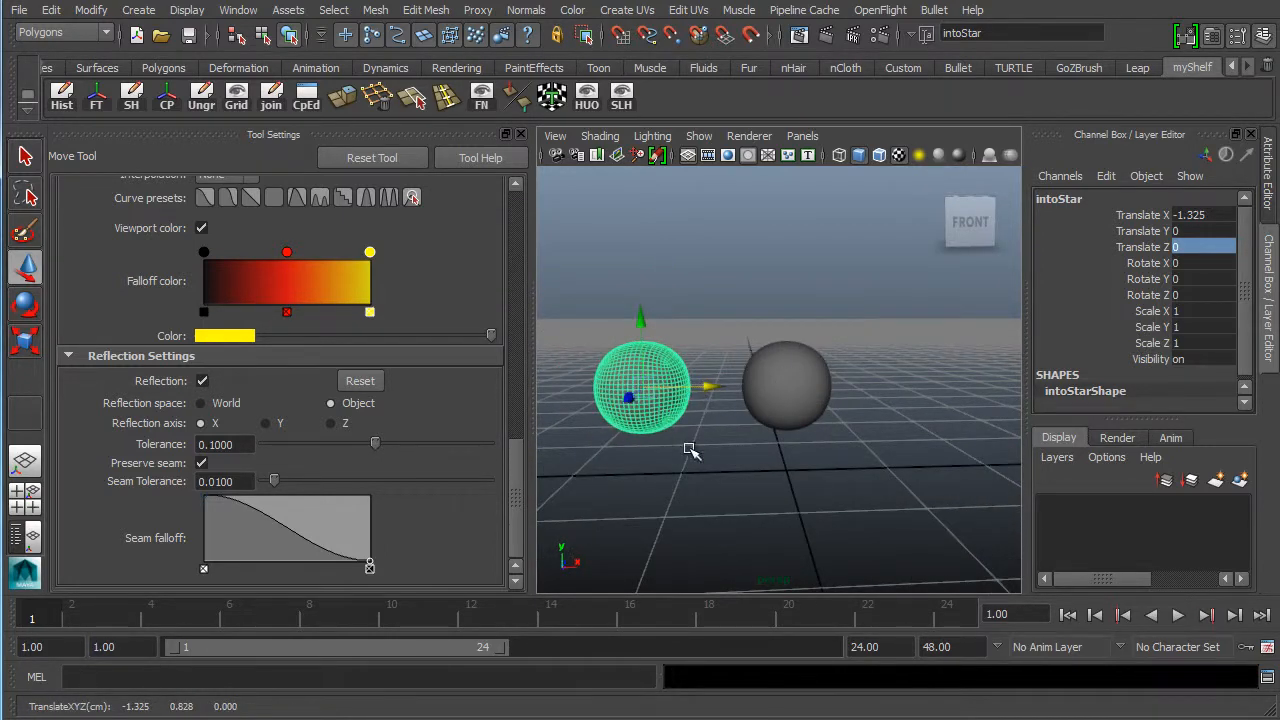
- Examine intoStar's mesh beside the original sphere from several angles and distances, keeping intoStar selected
left_click_drag(690, 450, 700, 362, "alt")
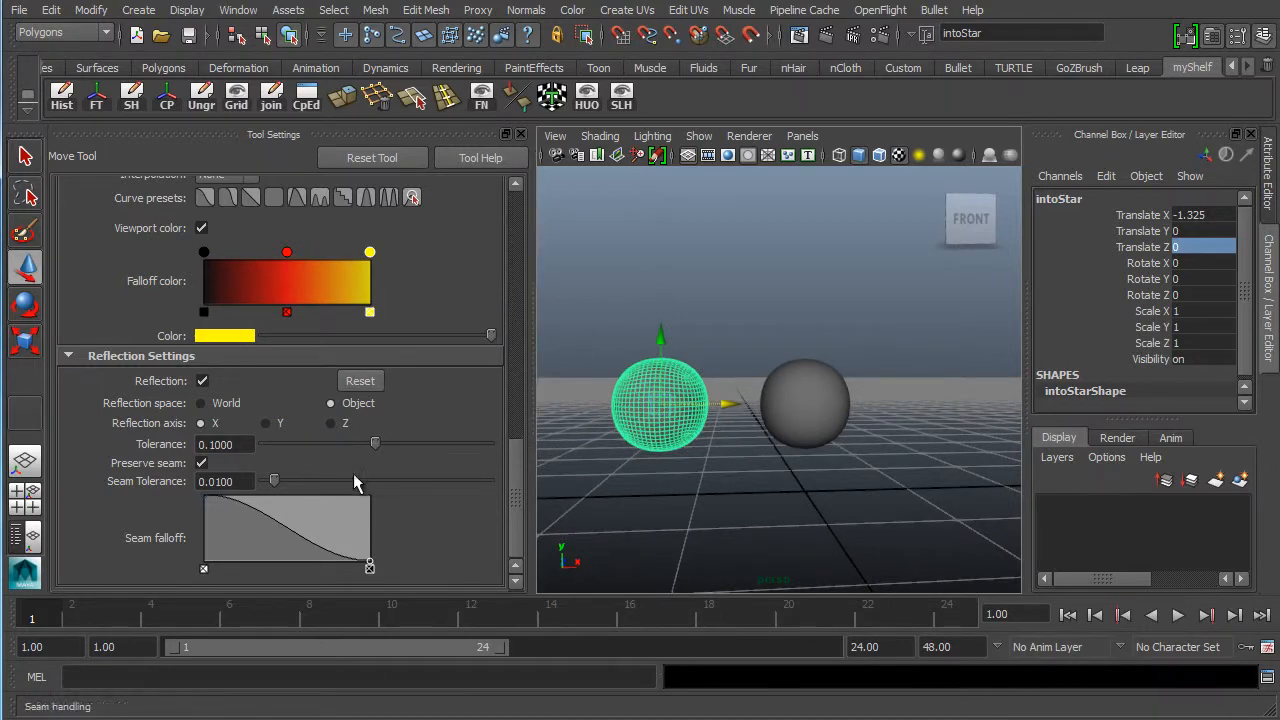
mouse_move(728, 400)
middle_mouse_down("alt")
mouse_move(767, 392)
mouse_move(732, 377)
middle_mouse_up("alt")
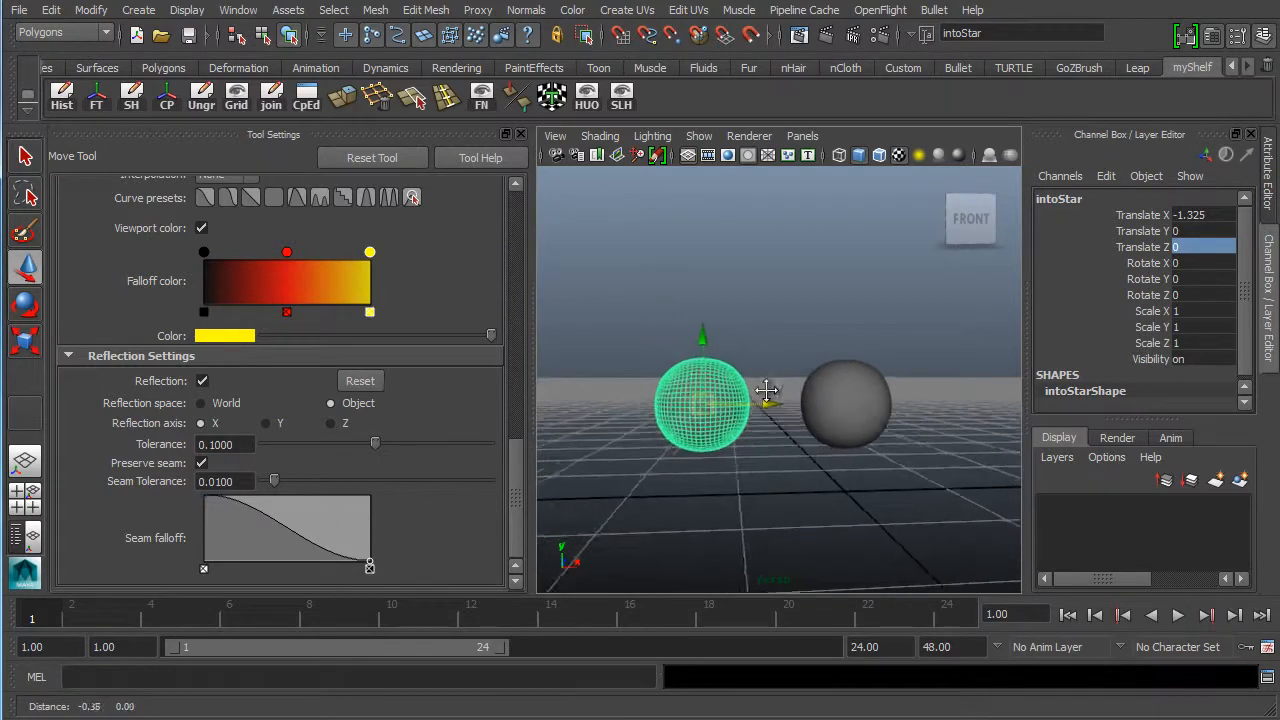
right_click_drag(735, 357, 790, 364, "alt")
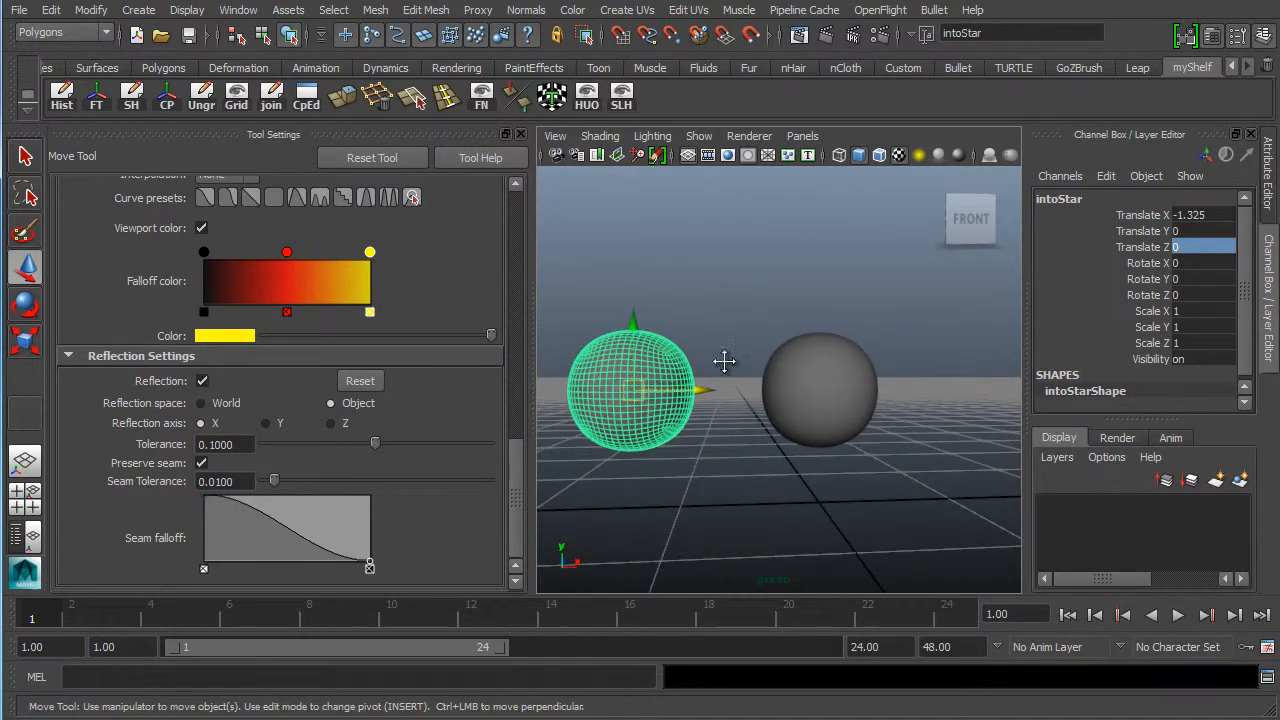
middle_click_drag(723, 363, 763, 363, "alt")
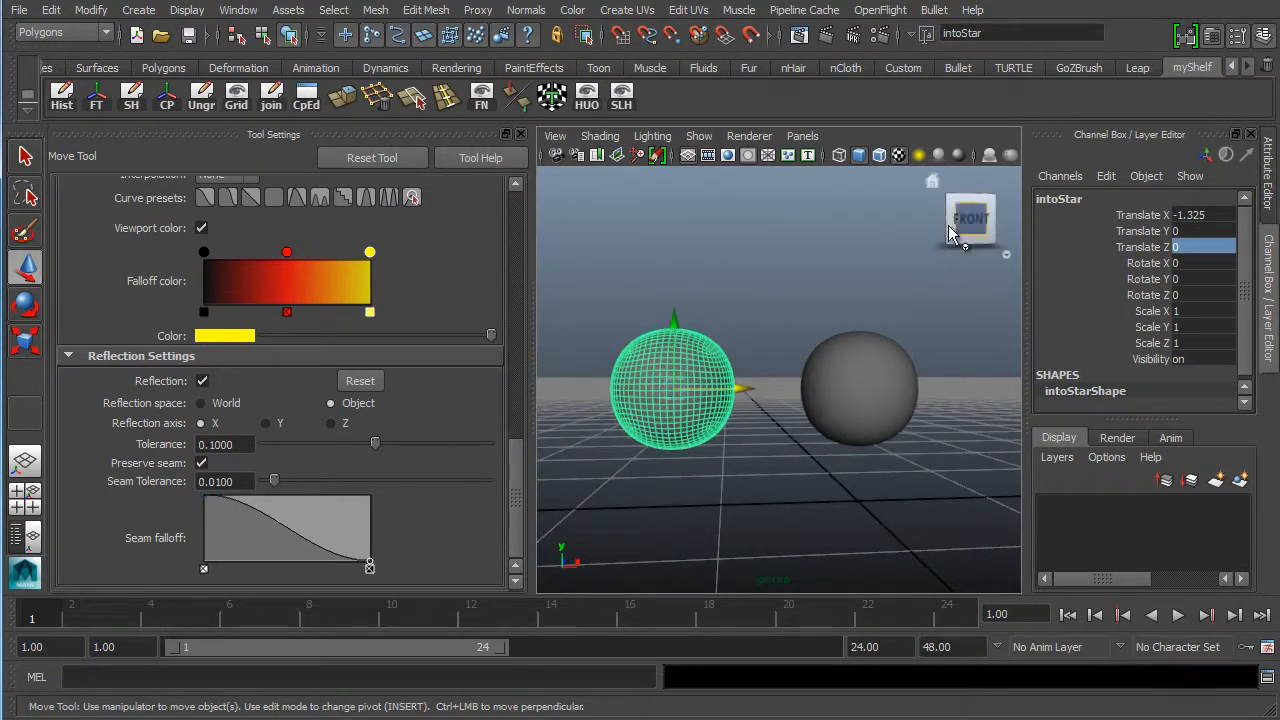
middle_click_drag(728, 403, 739, 402, "alt")
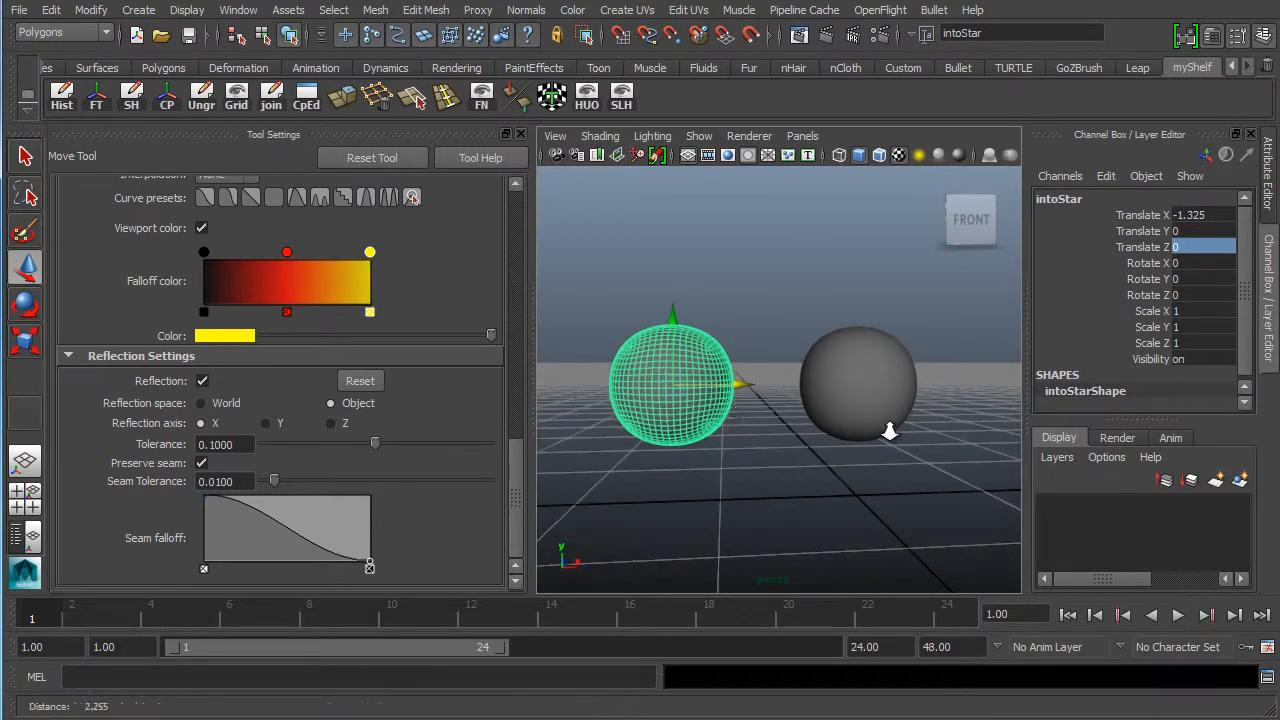
right_click_drag(888, 431, 950, 430, "alt")
middle_click_drag(776, 404, 925, 391, "alt")
right_click_drag(935, 358, 771, 363, "alt")
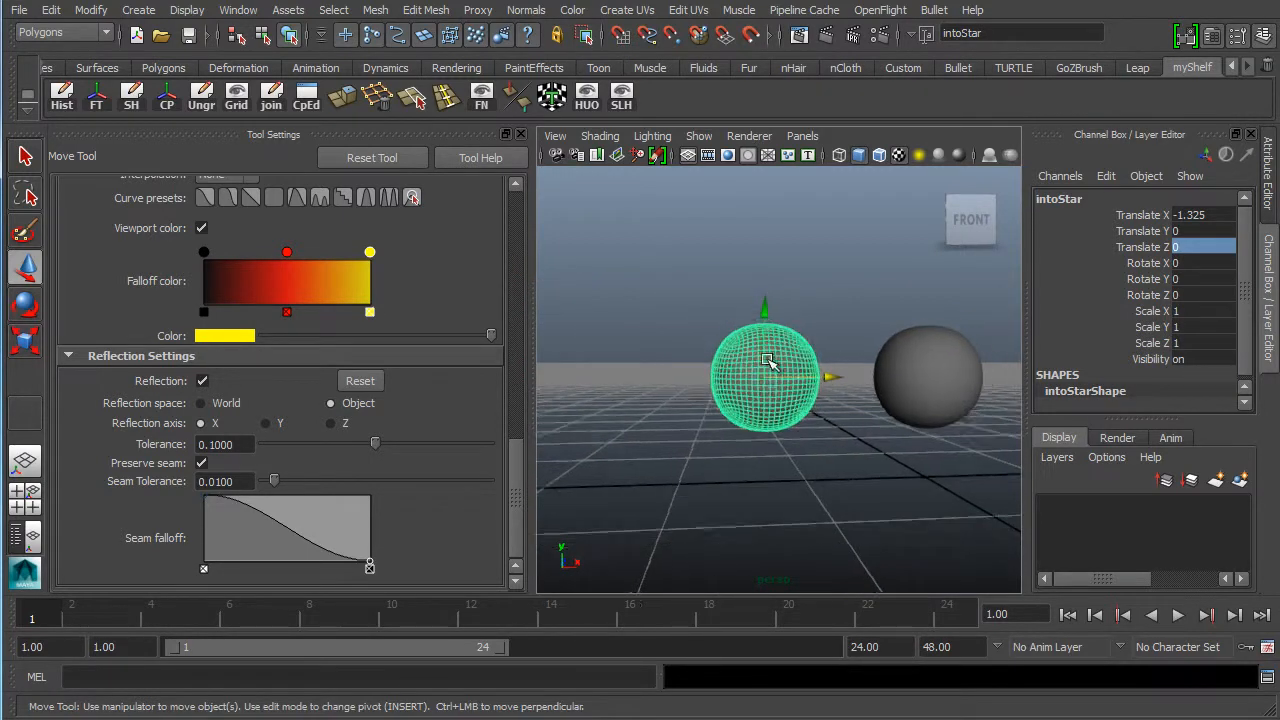
left_click_drag(720, 398, 678, 431, "alt")
left_click(789, 464)
left_click(771, 412)
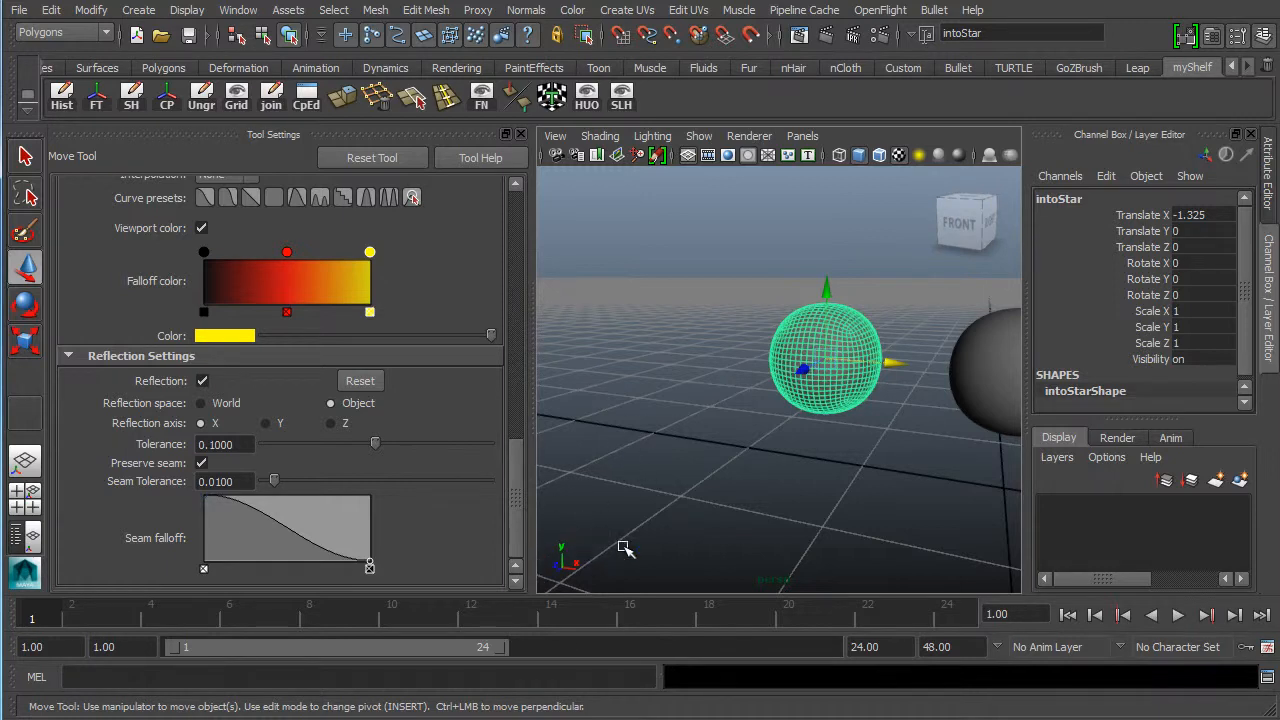
left_click_drag(628, 490, 683, 463, "alt")
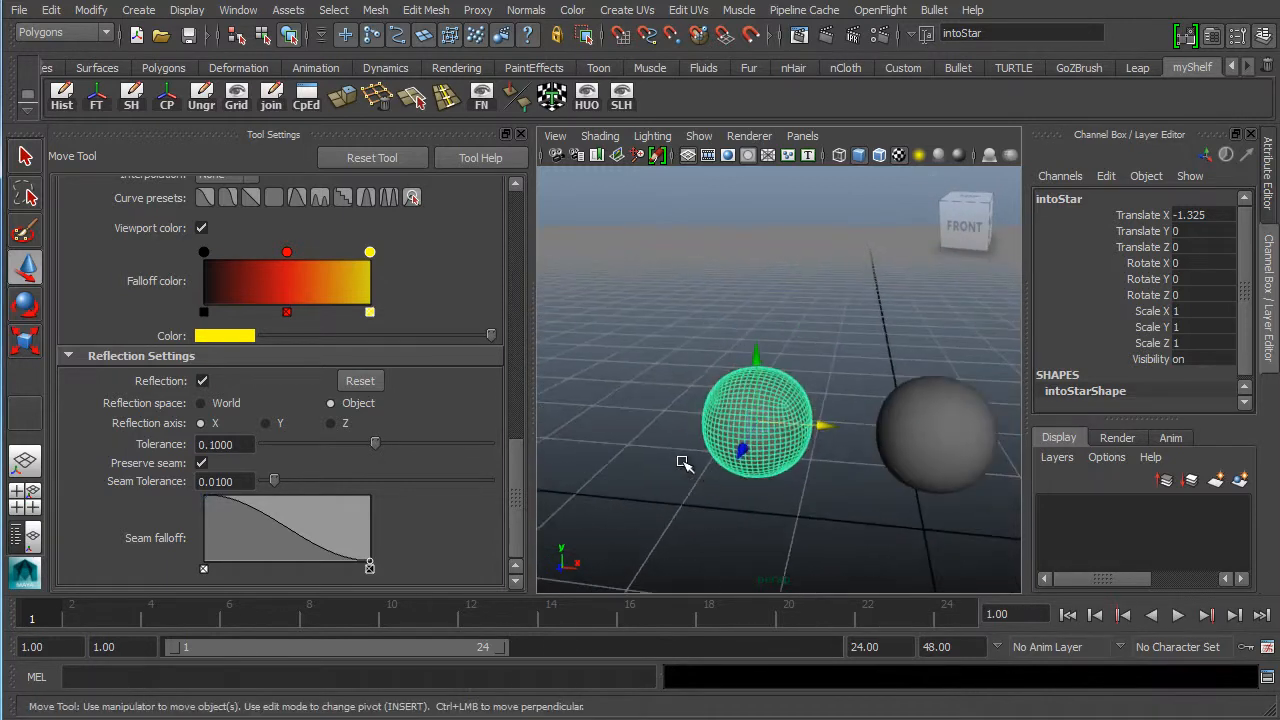
right_click_drag(683, 463, 827, 417, "alt")
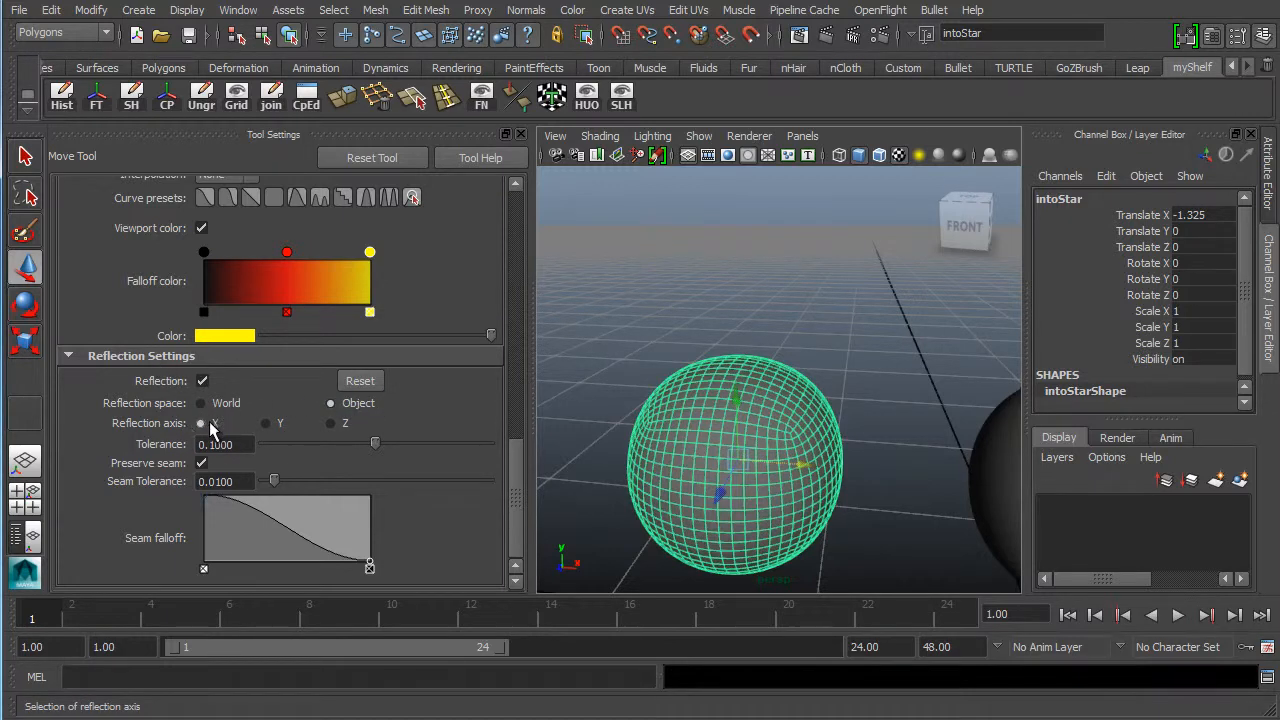
- Switch intoStar to vertex mode and select a vertex on the upper side of the sphere with its mirrored counterpart
left_click_drag(746, 471, 760, 426, "alt")
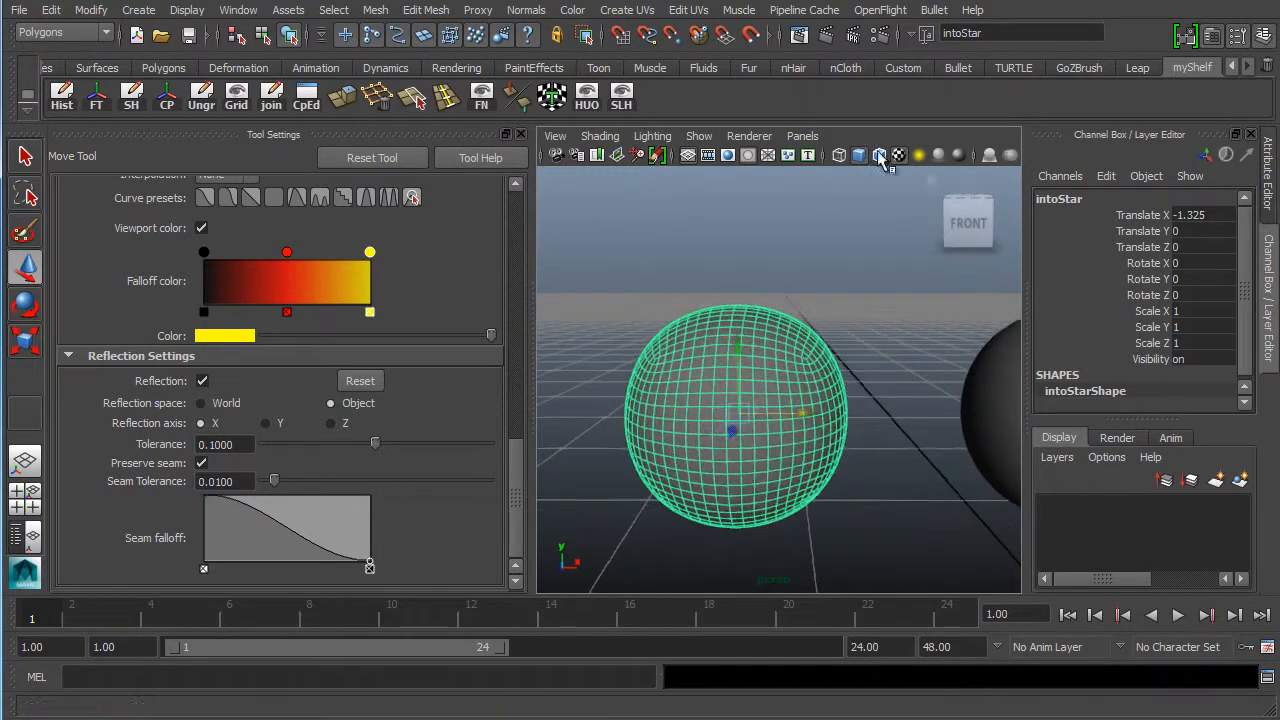
right_click_drag(792, 365, 717, 363)
left_click_drag(717, 363, 640, 410, "alt")
left_click(935, 350)
- Set the soft selection falloff radius to 1.00
scroll(522, 445, "up", 1)
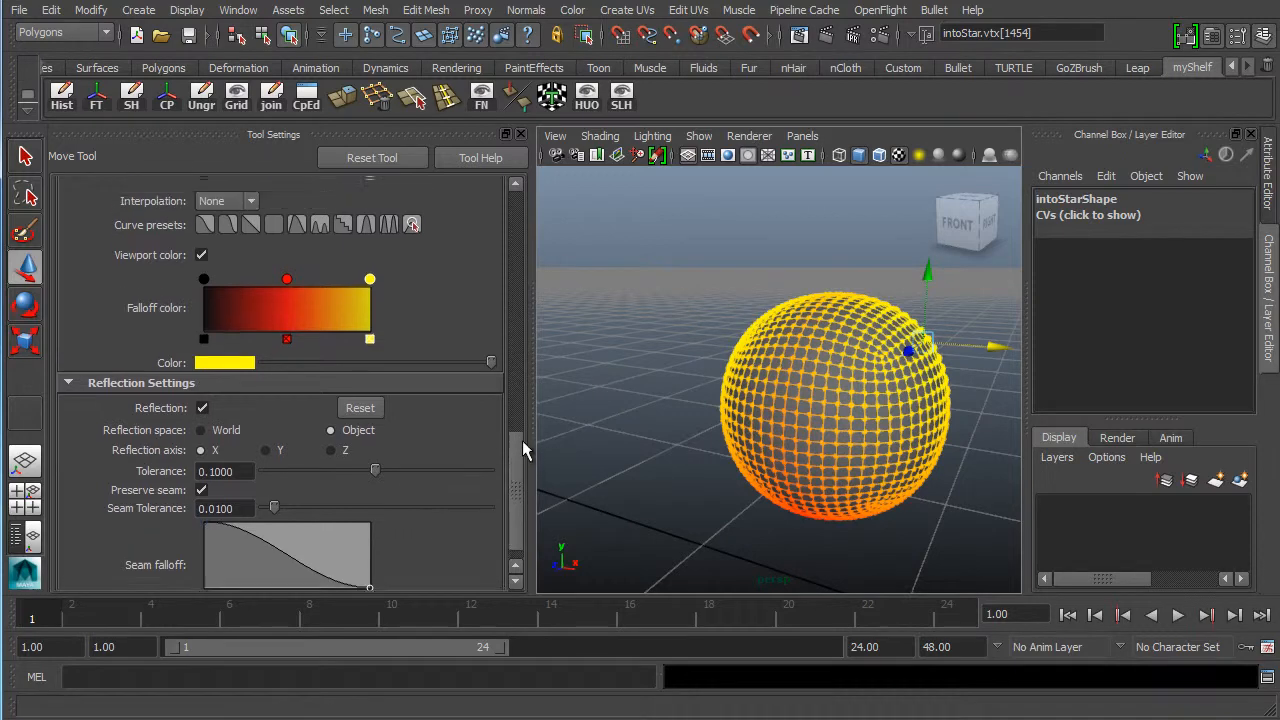
left_click_drag(522, 440, 498, 358)
left_click(218, 349)
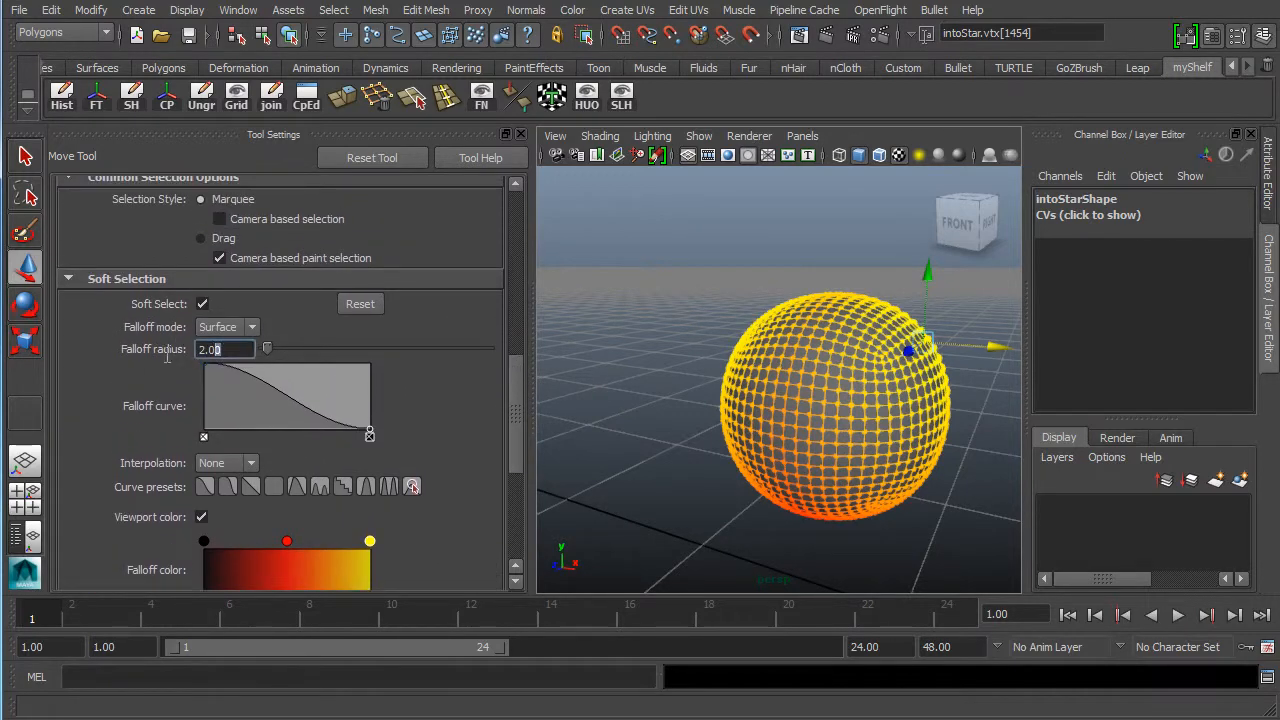
type("1")
key("Return")
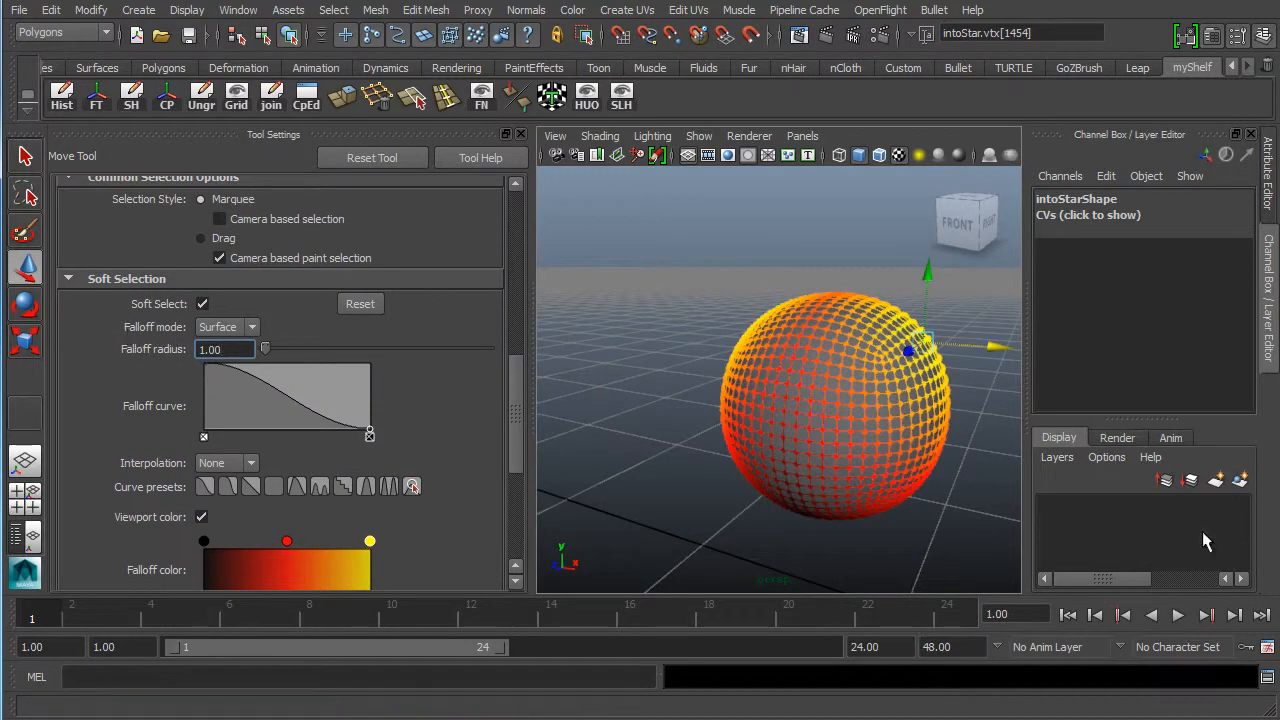
- Try soft selection falloff radii of 0.44 and 0.30 on the selected upper vertices
left_click_drag(800, 450, 870, 413, "alt")
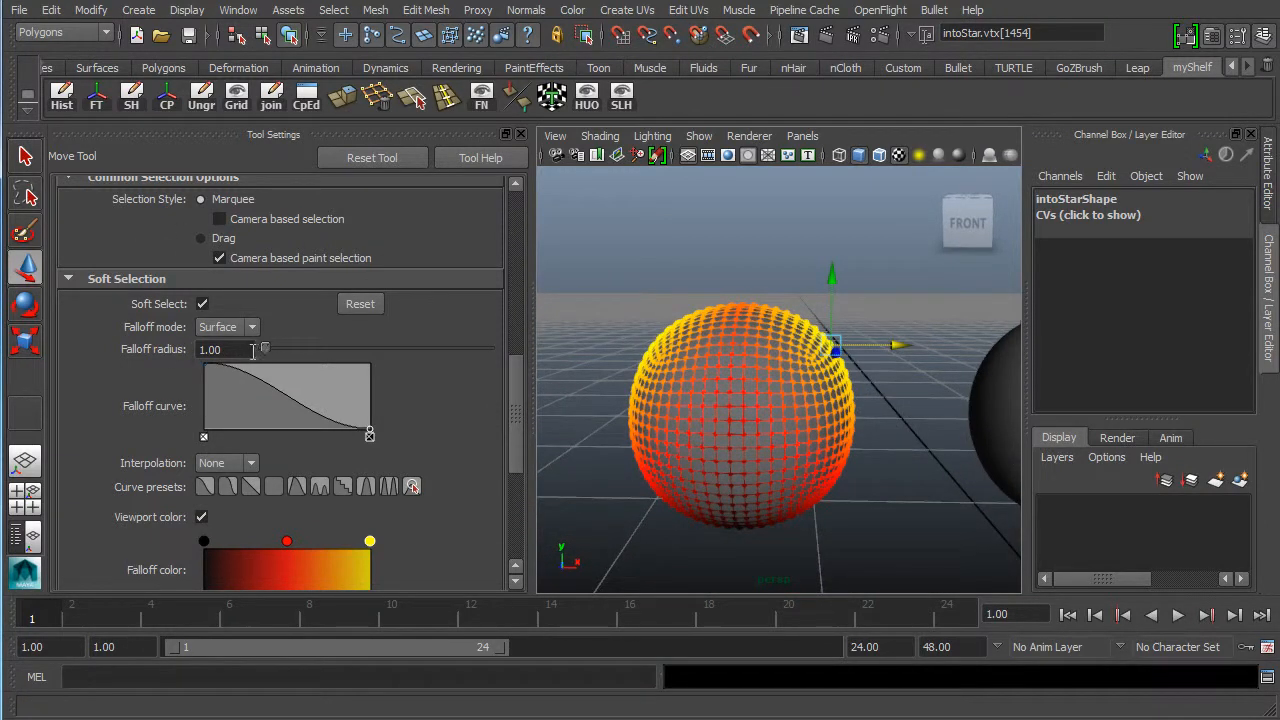
left_click_drag(265, 355, 263, 350)
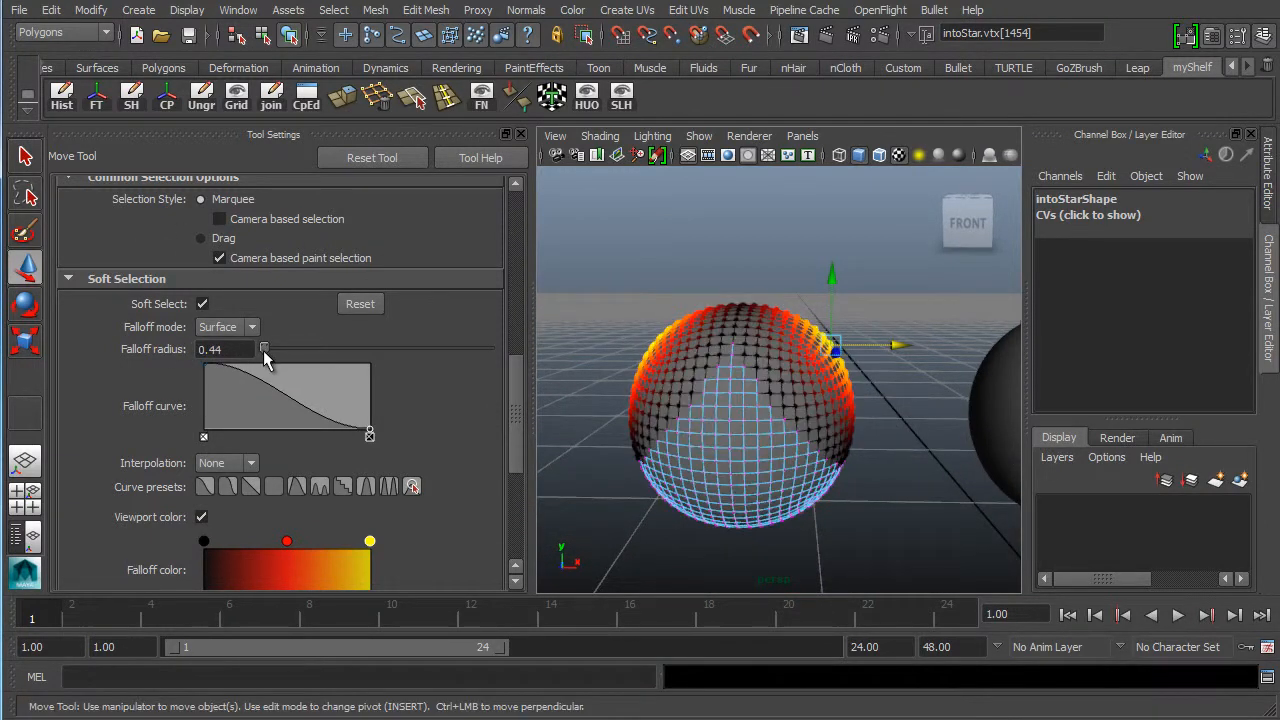
left_click_drag(818, 370, 688, 344, "alt")
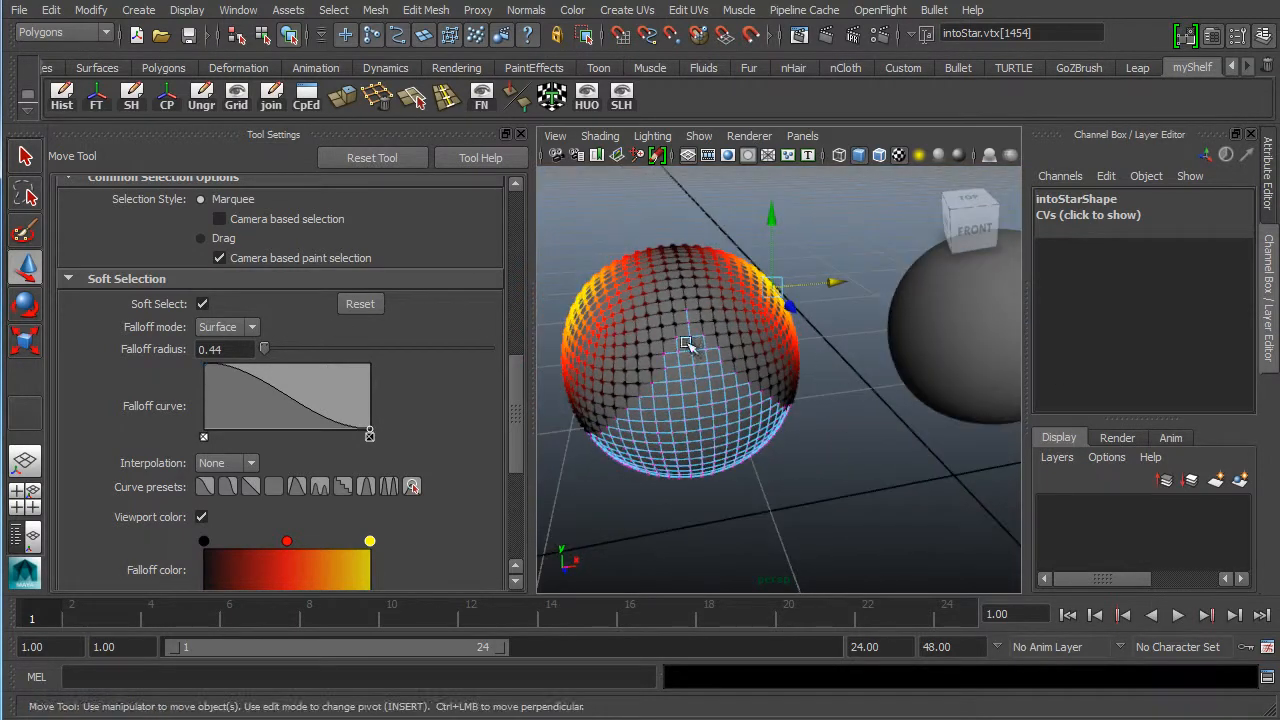
left_click(235, 349)
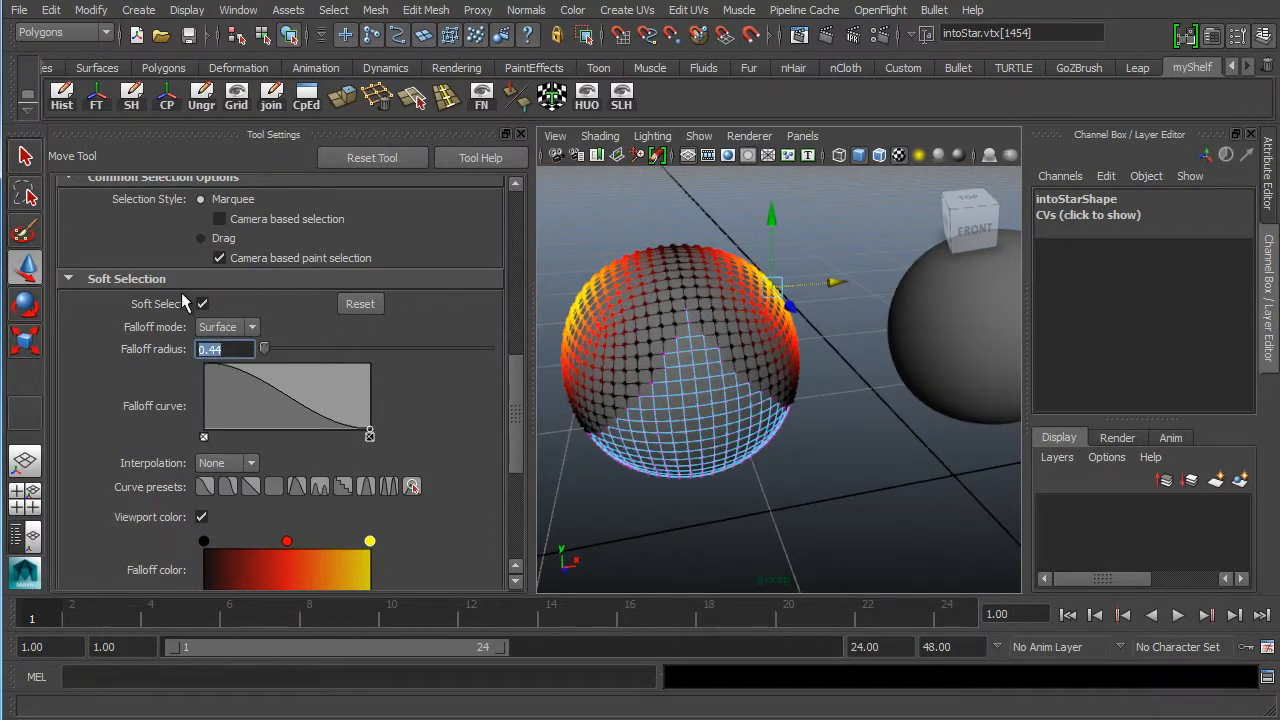
type("0.3")
key("Return")
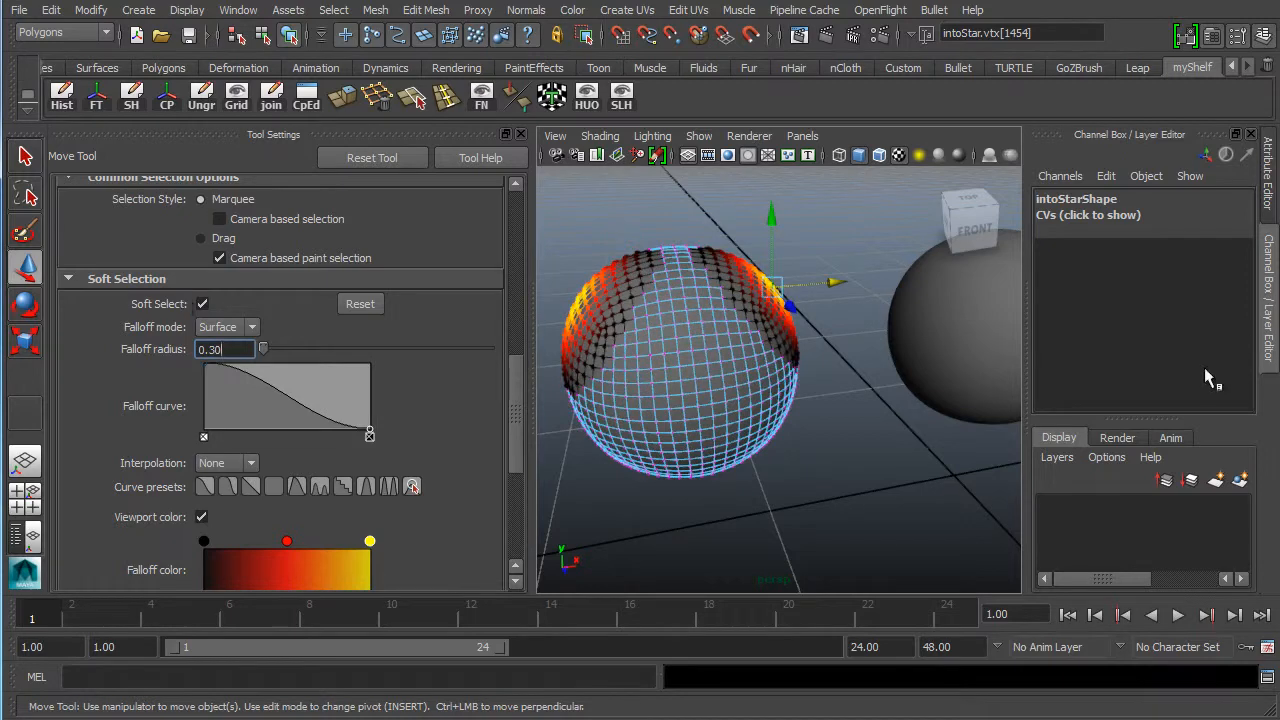
left_click_drag(700, 340, 785, 311, "alt")
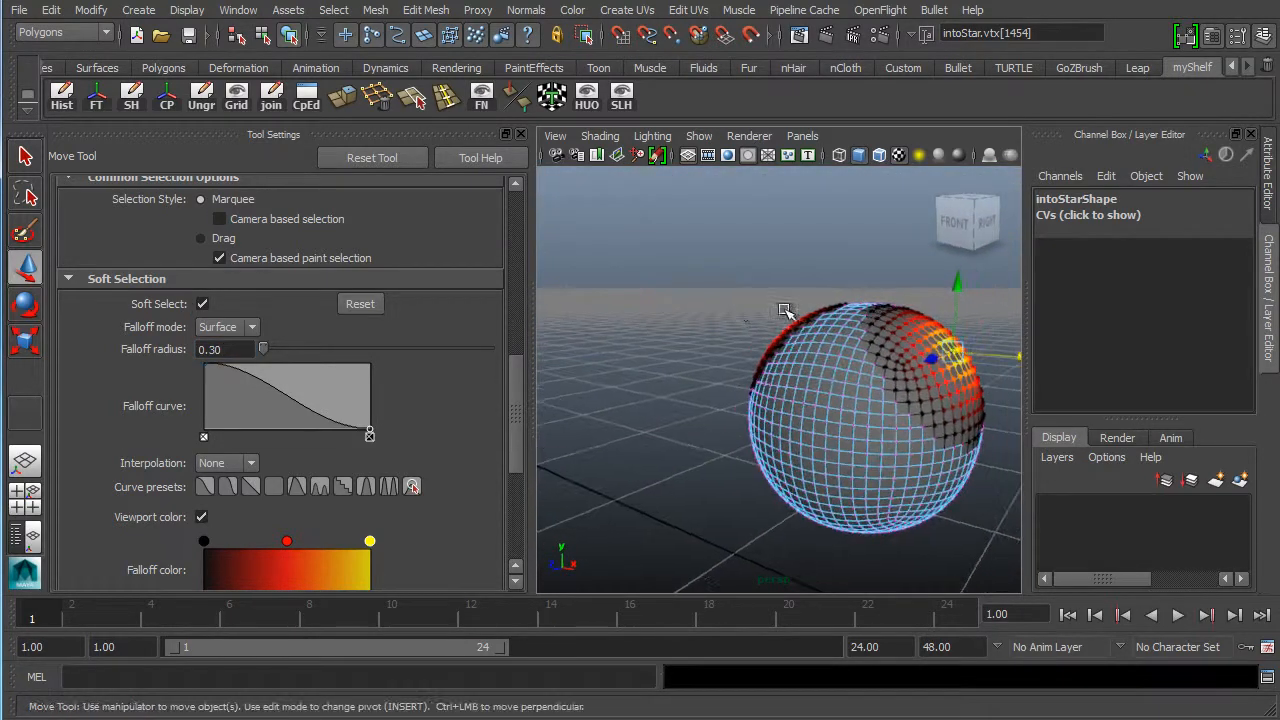
- Set the soft selection falloff radius to 0.25 and check the affected area around the selected vertex
left_click_drag(232, 352, 80, 298)
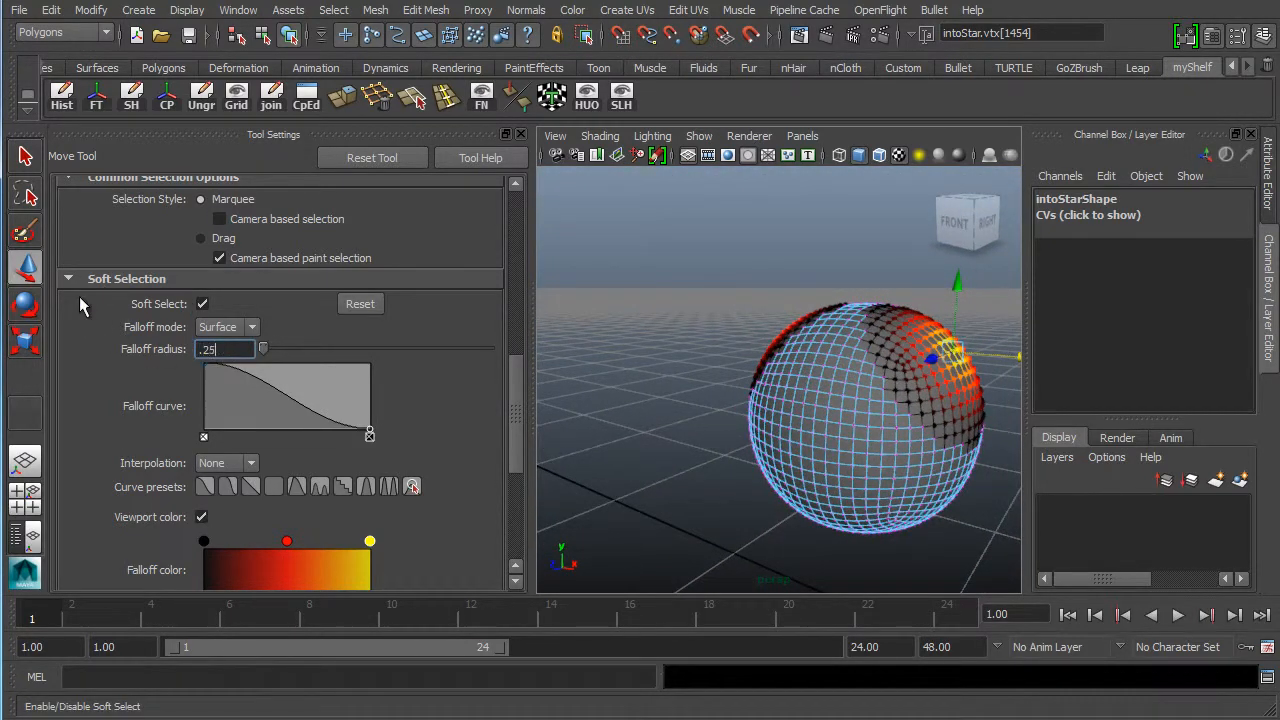
key("Return")
left_click_drag(884, 399, 857, 374, "alt")
middle_click_drag(857, 374, 708, 403, "alt")
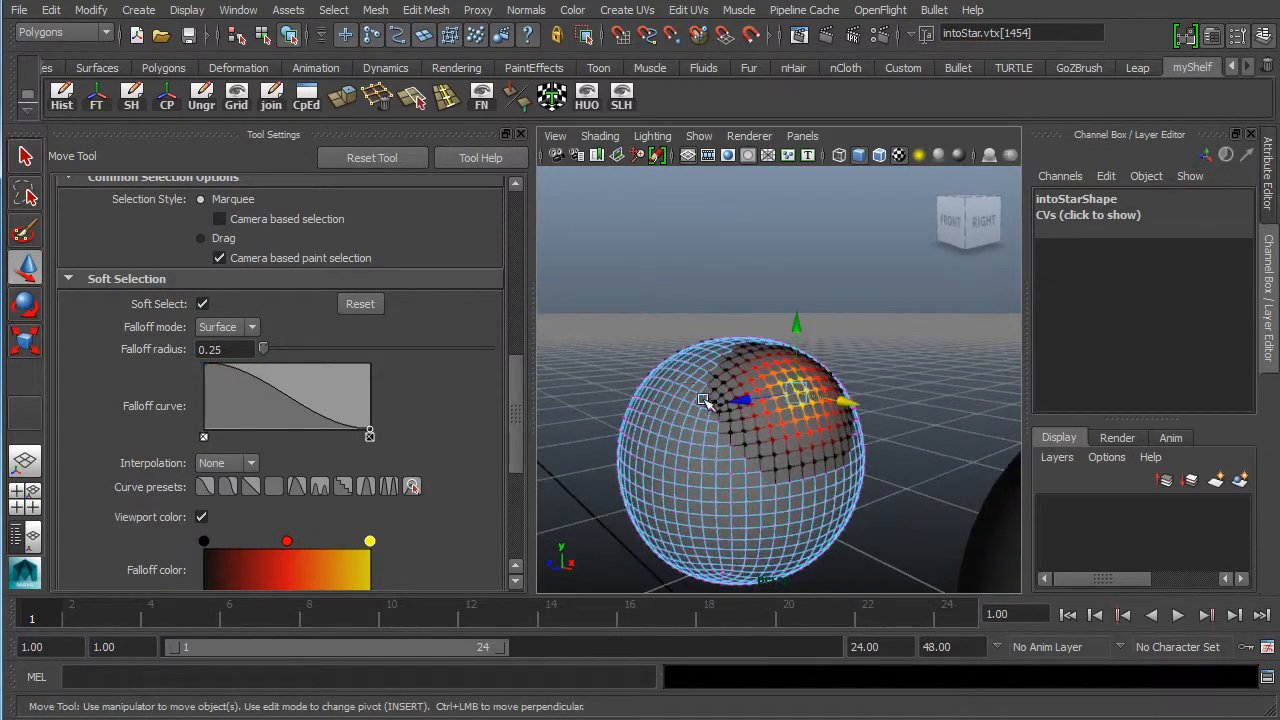
- Pull the mirrored upper vertices outward and up to about Y 1.37 to form the star's two upper side points
left_click_drag(708, 403, 862, 420, "alt")
middle_click_drag(768, 384, 818, 359, "alt")
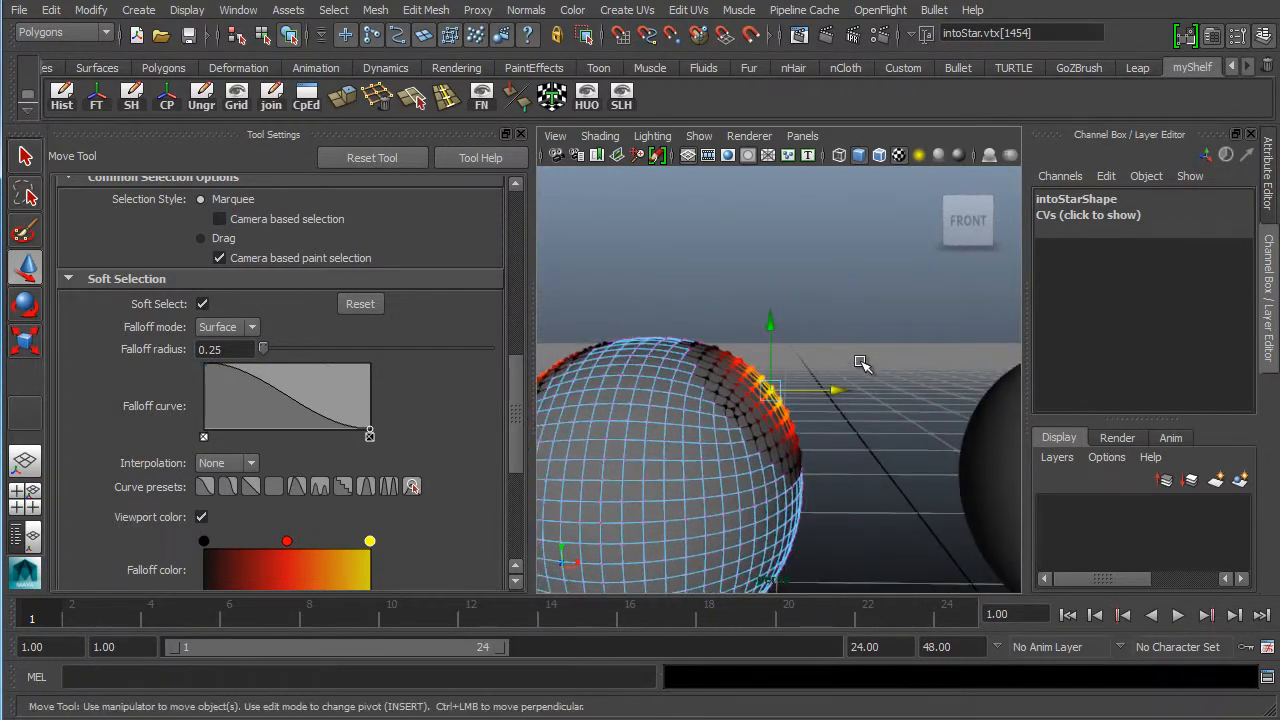
left_click_drag(705, 393, 745, 397, "alt")
left_click_drag(842, 384, 860, 246)
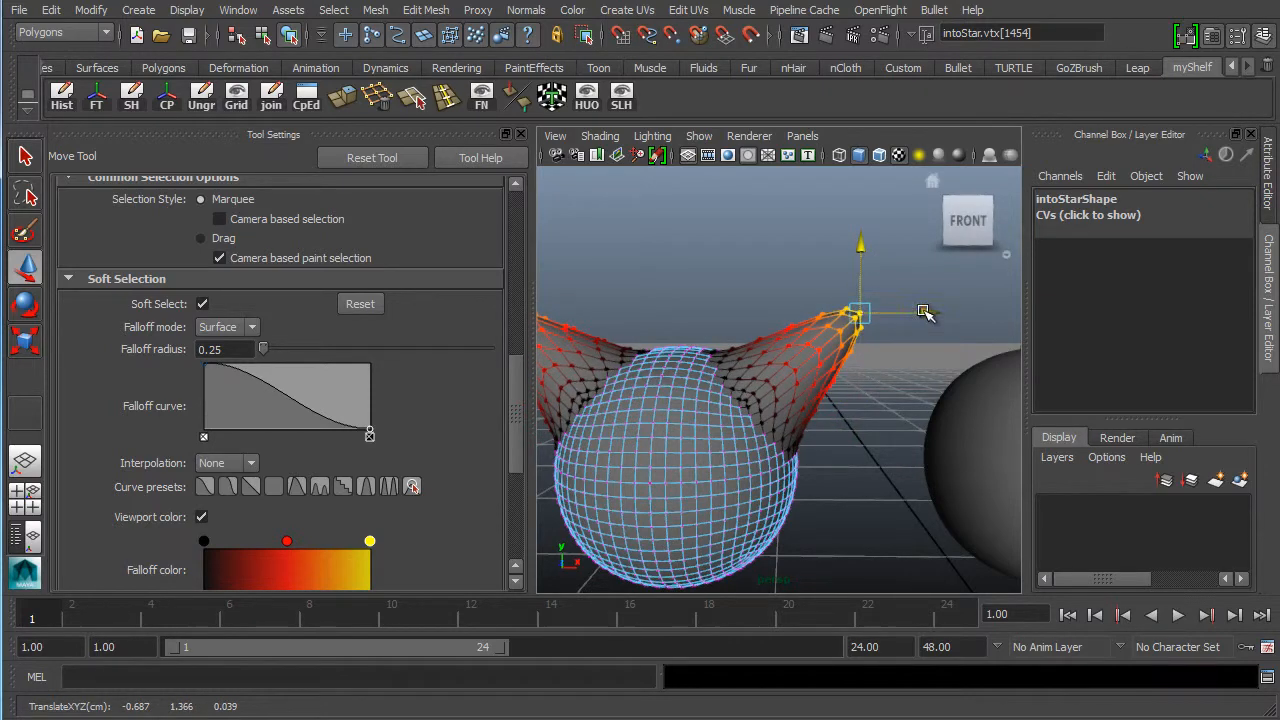
left_click_drag(925, 312, 946, 313)
middle_click_drag(893, 317, 903, 300, "alt")
- Pull the mirrored lower vertices down to about X -0.96, Y 0.05 to form the star's two lower points
left_click_drag(903, 300, 730, 432, "alt")
middle_click_drag(727, 375, 735, 380)
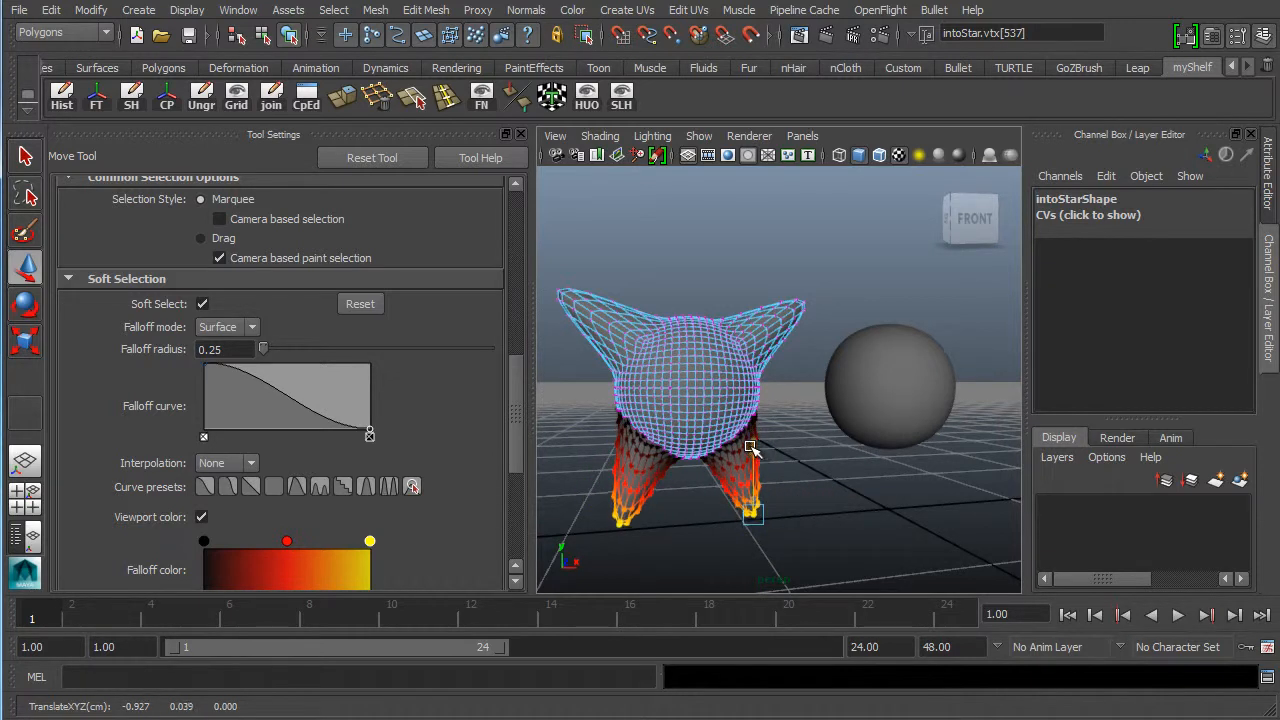
middle_click_drag(840, 512, 780, 505)
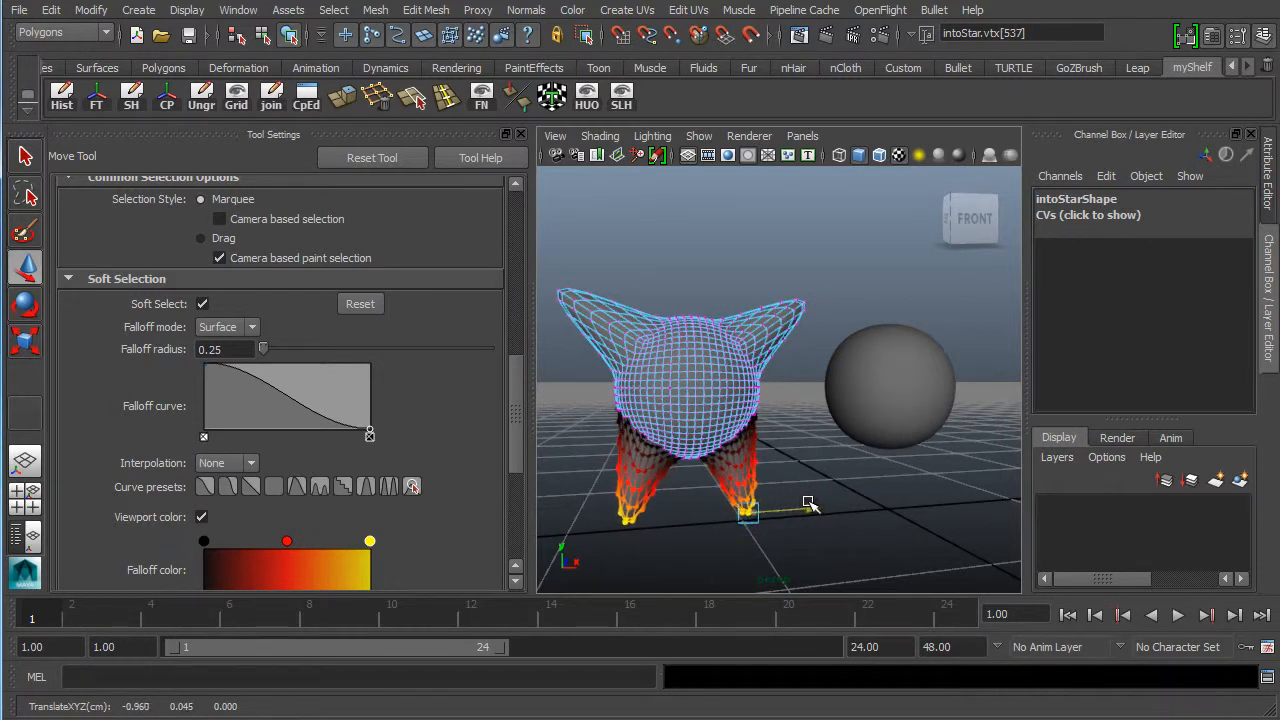
left_click_drag(766, 506, 760, 395, "alt")
- Select the vertex on the centre line at intoStar's crown and pull it up to about Y 2.0 to form the top point
left_click_drag(686, 395, 707, 249, "alt")
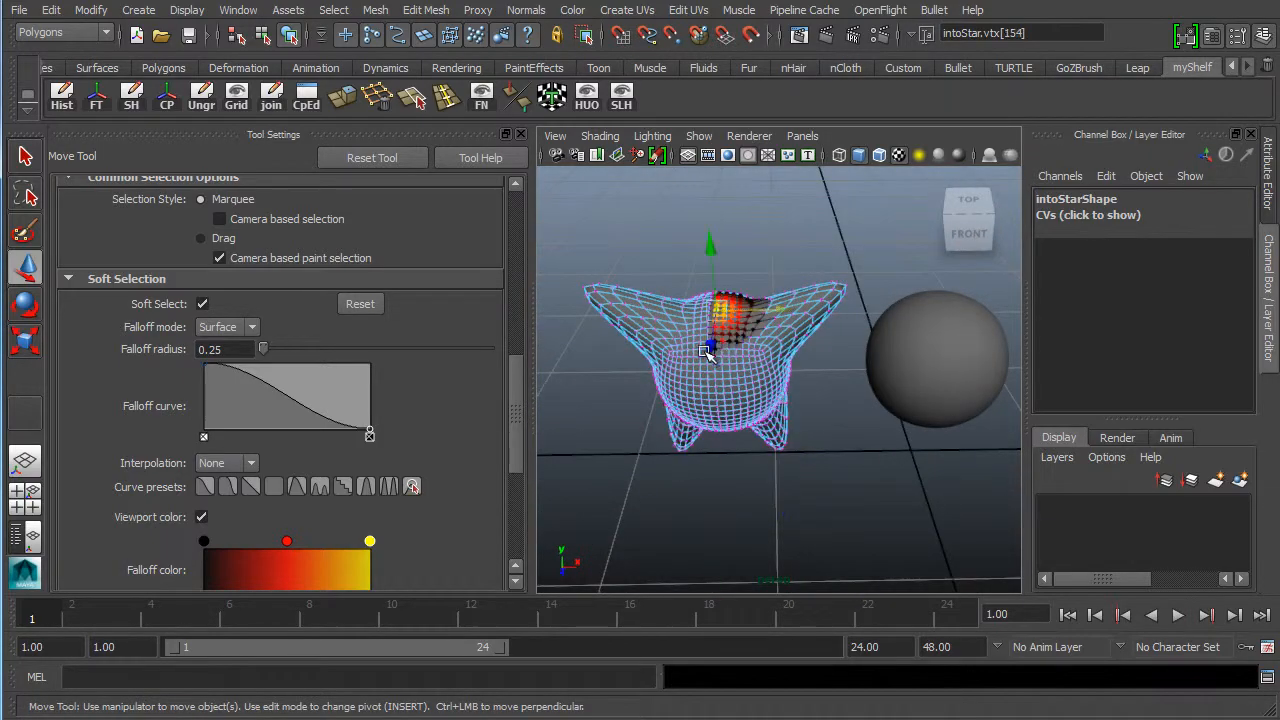
right_click_drag(597, 320, 754, 314, "alt")
middle_click_drag(690, 260, 658, 330, "alt")
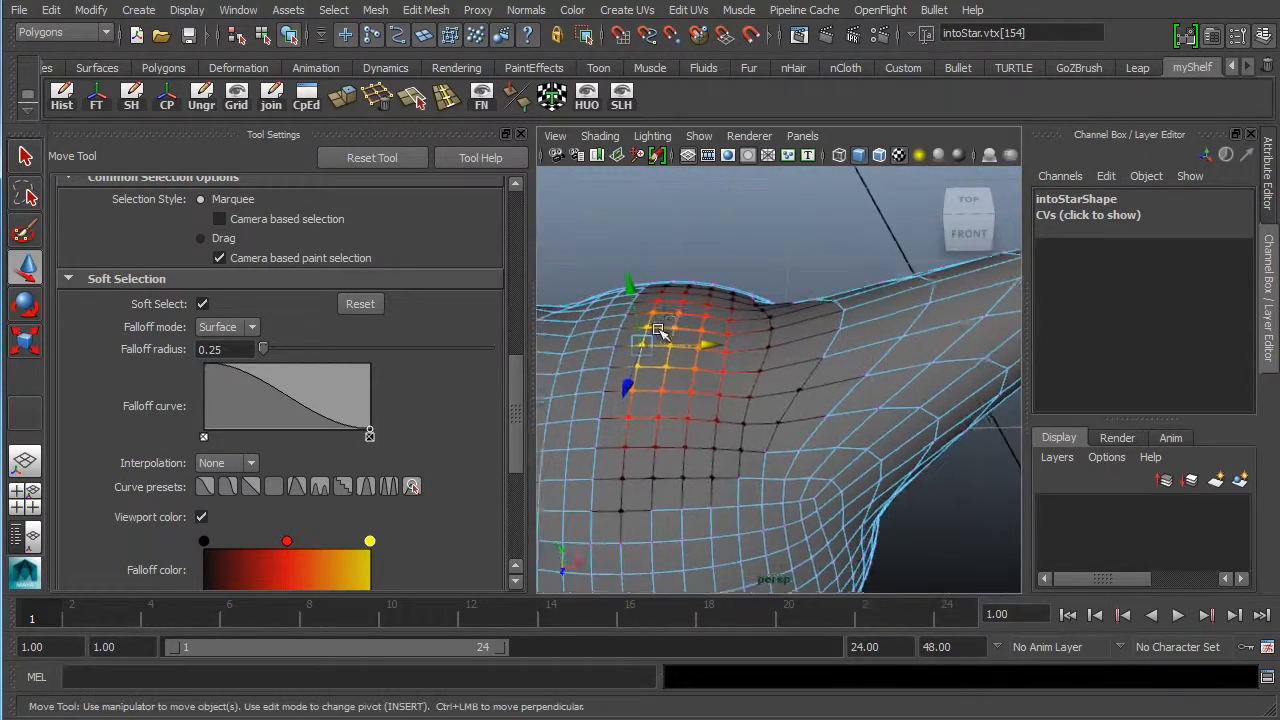
left_click_drag(658, 330, 740, 336, "alt")
left_click(751, 372)
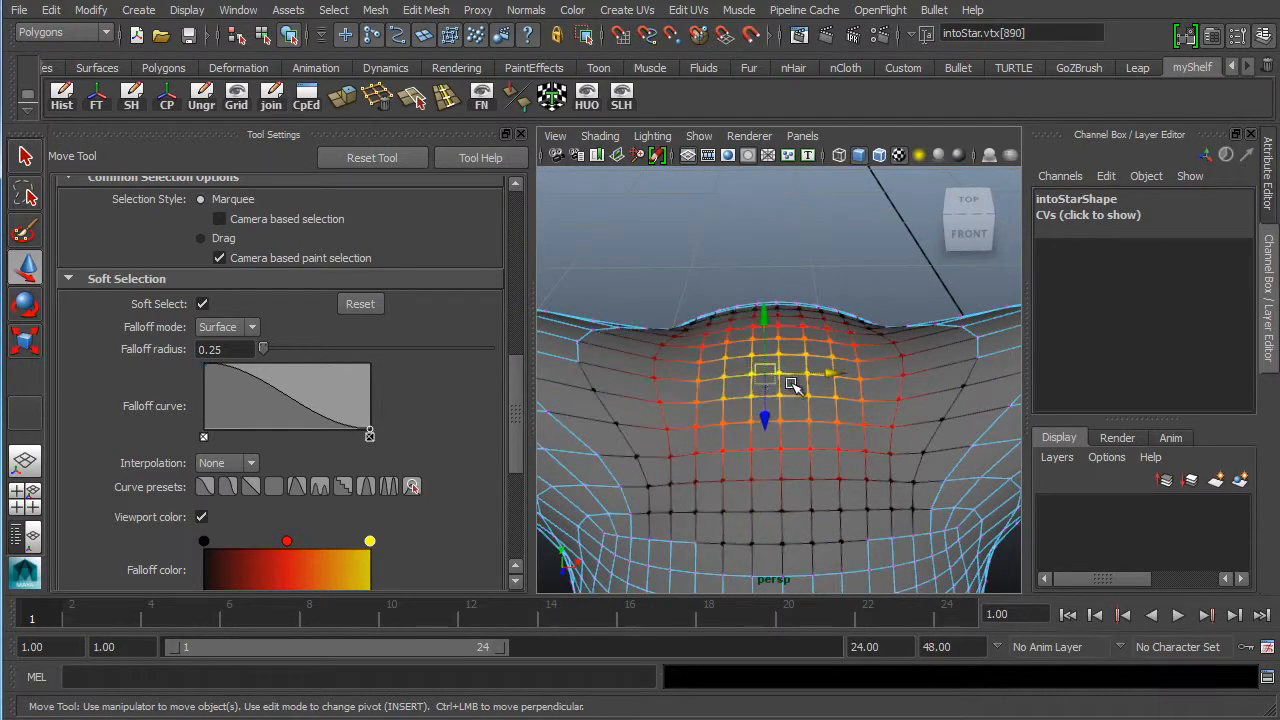
left_click_drag(762, 402, 790, 262, "alt")
scroll(785, 344, "down", 2)
left_click_drag(785, 344, 766, 334, "alt")
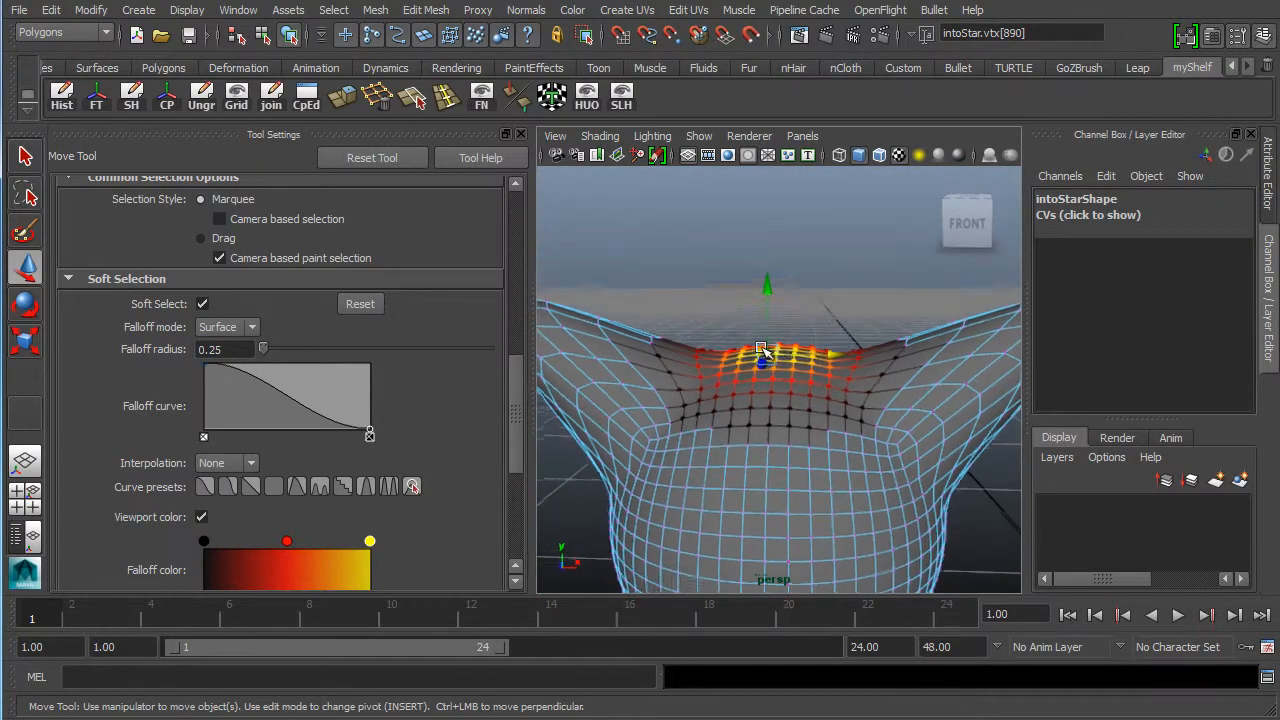
left_click_drag(767, 289, 771, 148)
right_click_drag(877, 345, 840, 360, "alt")
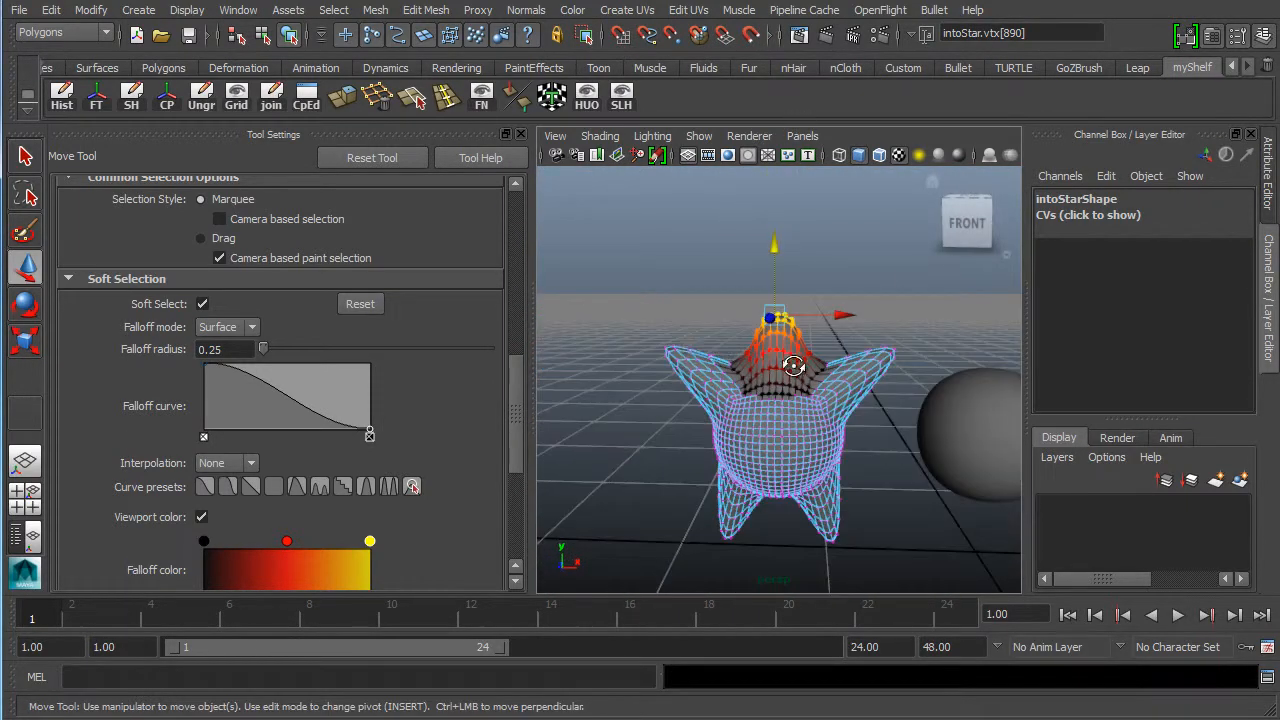
left_click_drag(772, 245, 805, 180)
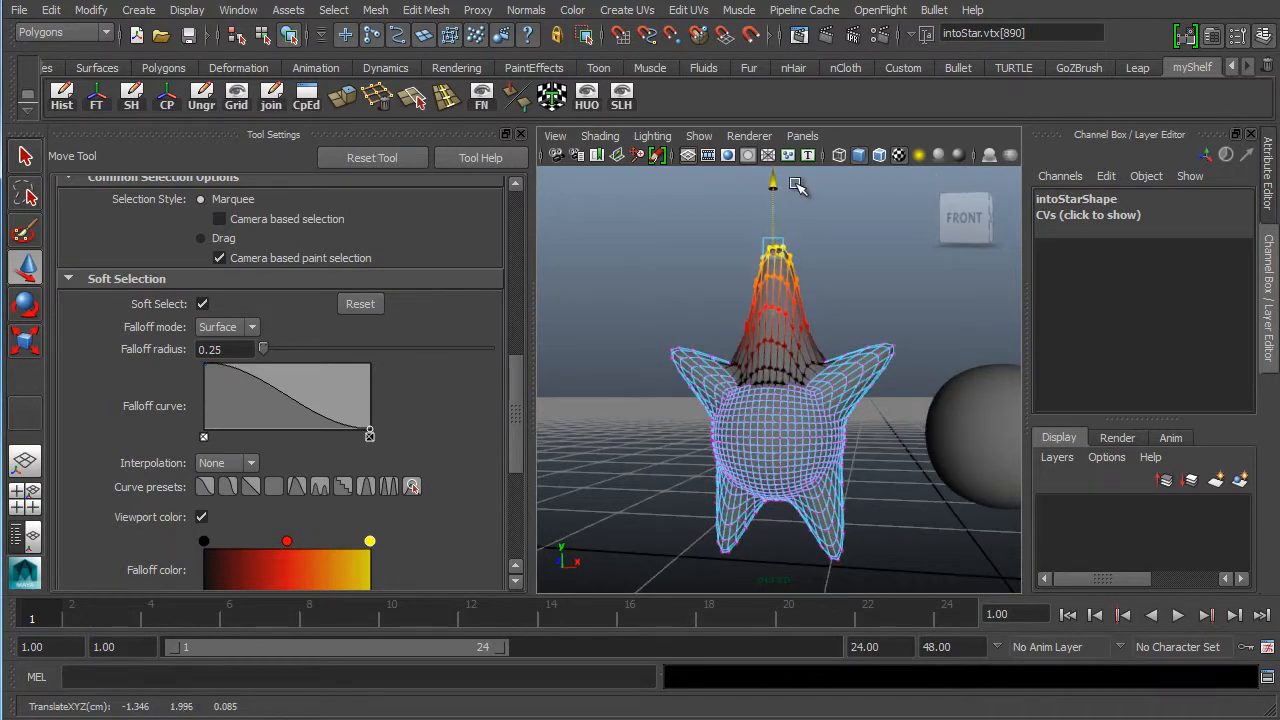
left_click_drag(700, 400, 791, 402, "alt")
mouse_move(724, 460)
left_mouse_down("alt")
mouse_move(737, 430)
mouse_move(718, 452)
left_mouse_up("alt")
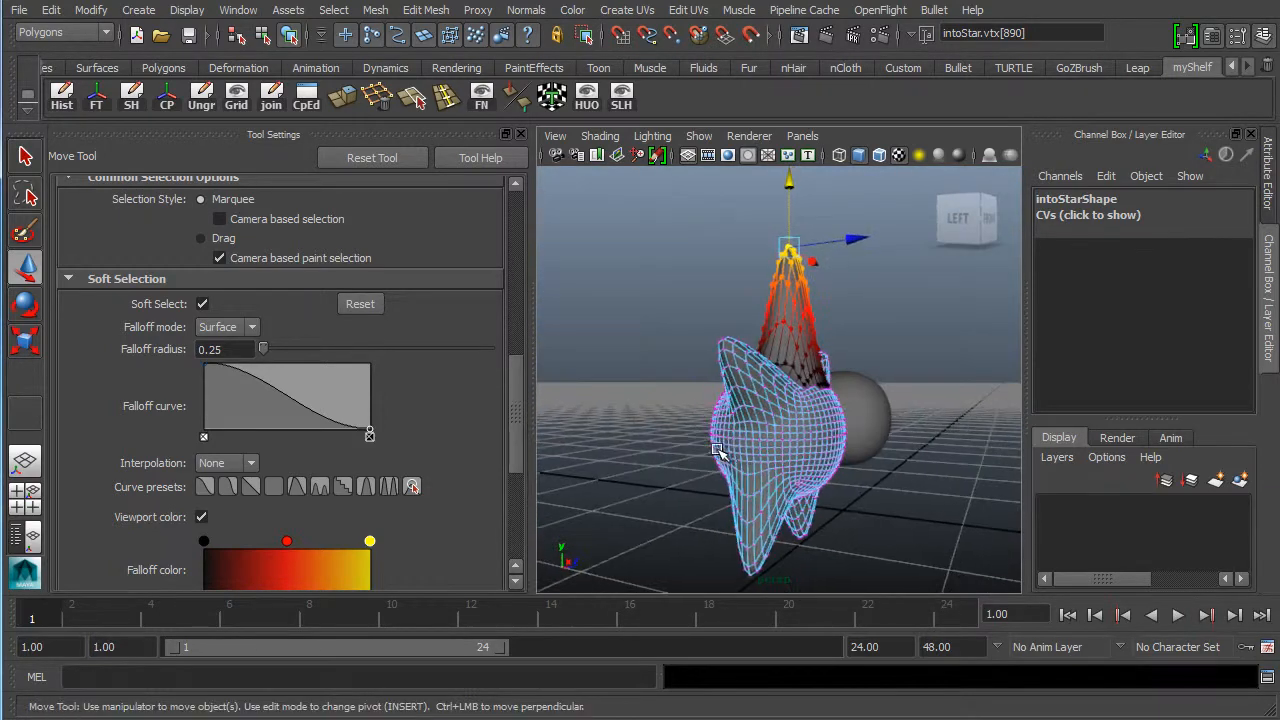
- Return to object mode, turn off soft selection and reflection for the Move tool, and close its settings
left_click_drag(880, 520, 735, 461, "alt")
mouse_move(756, 462)
right_mouse_down("alt")
mouse_move(780, 437)
mouse_move(830, 428)
right_mouse_up("alt")
left_click_drag(678, 373, 703, 394, "alt")
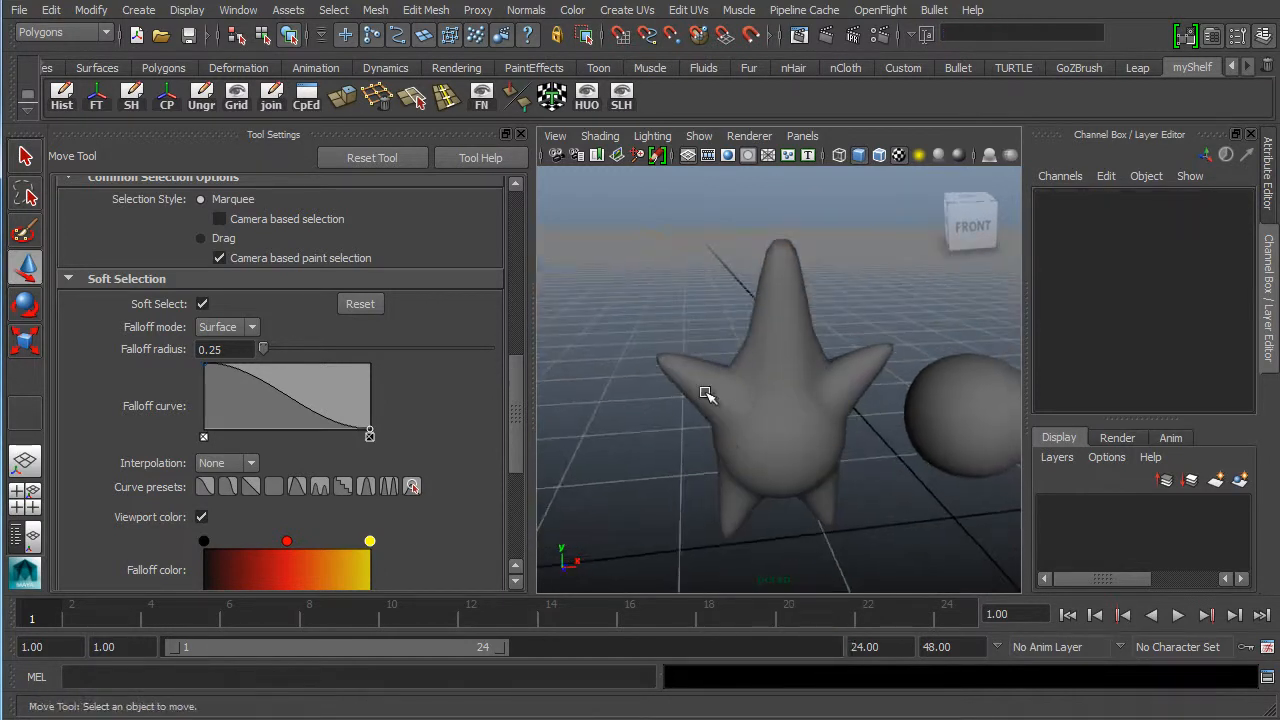
left_click(201, 306)
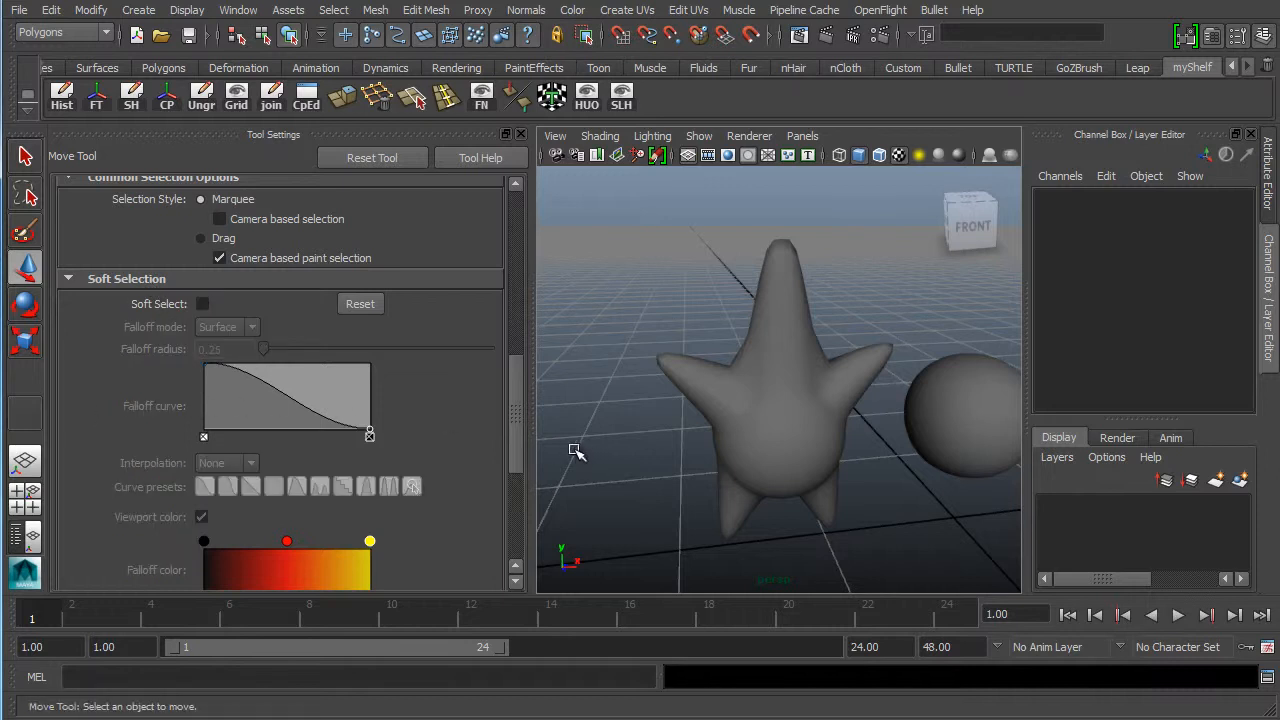
left_click_drag(515, 431, 308, 494)
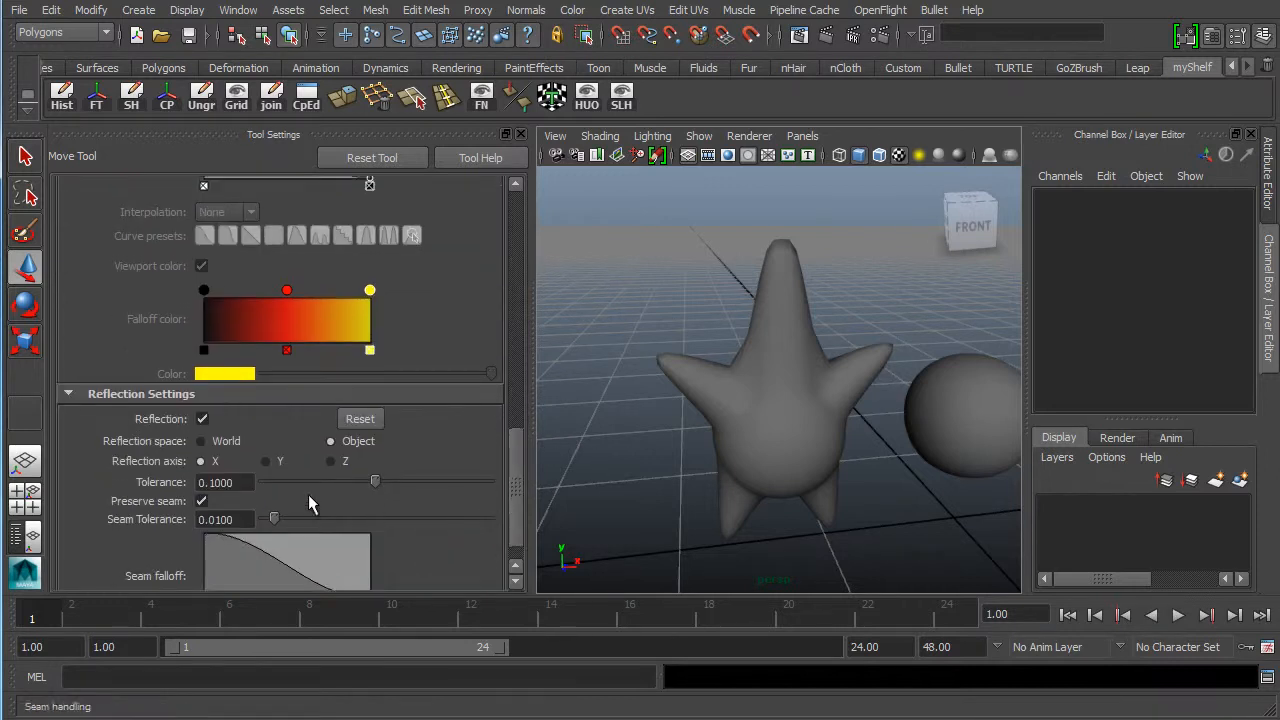
left_click(201, 418)
left_click(521, 134)
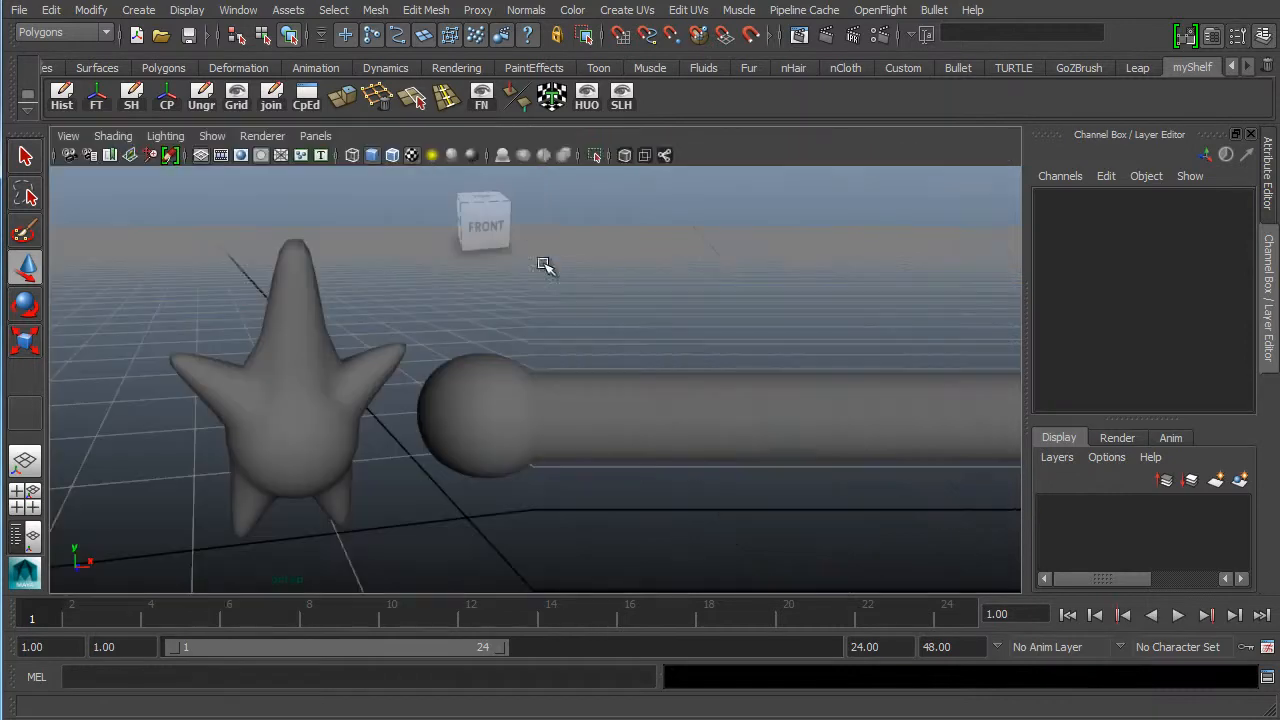
- Select the whole intoStar mesh as an object
left_click_drag(543, 265, 507, 455, "alt")
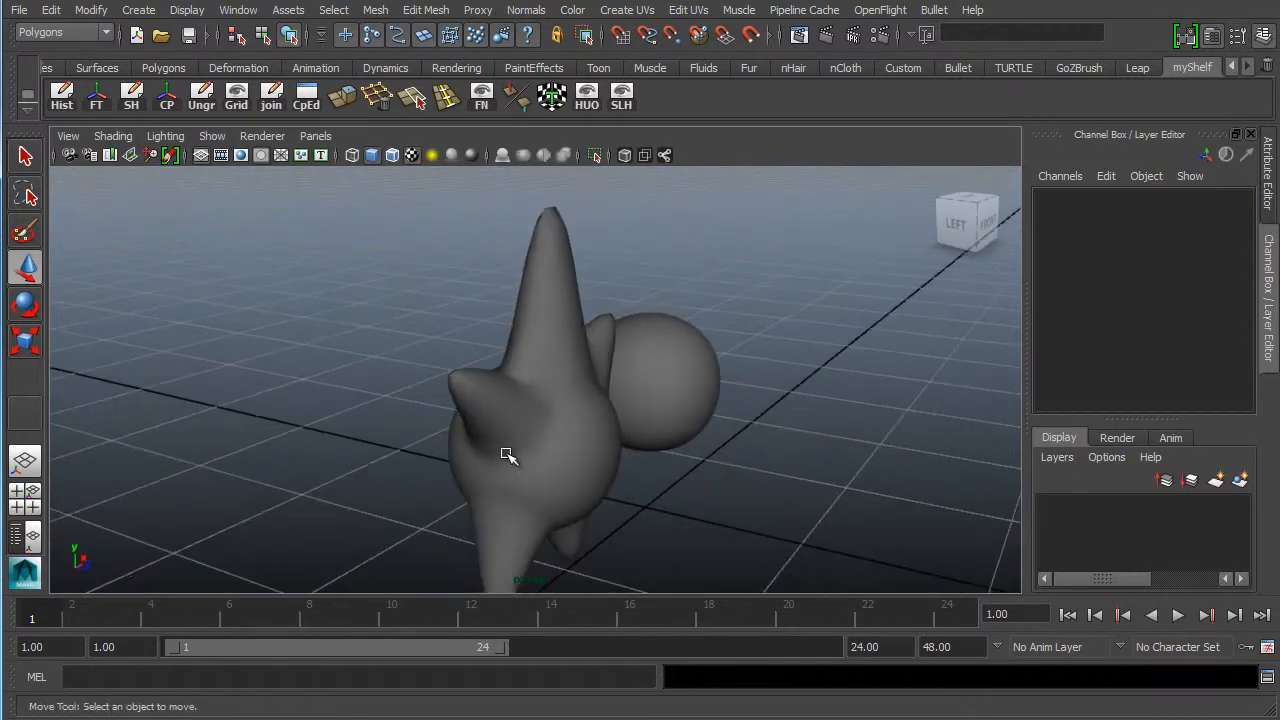
left_click(566, 458)
right_click_drag(790, 453, 560, 425, "alt")
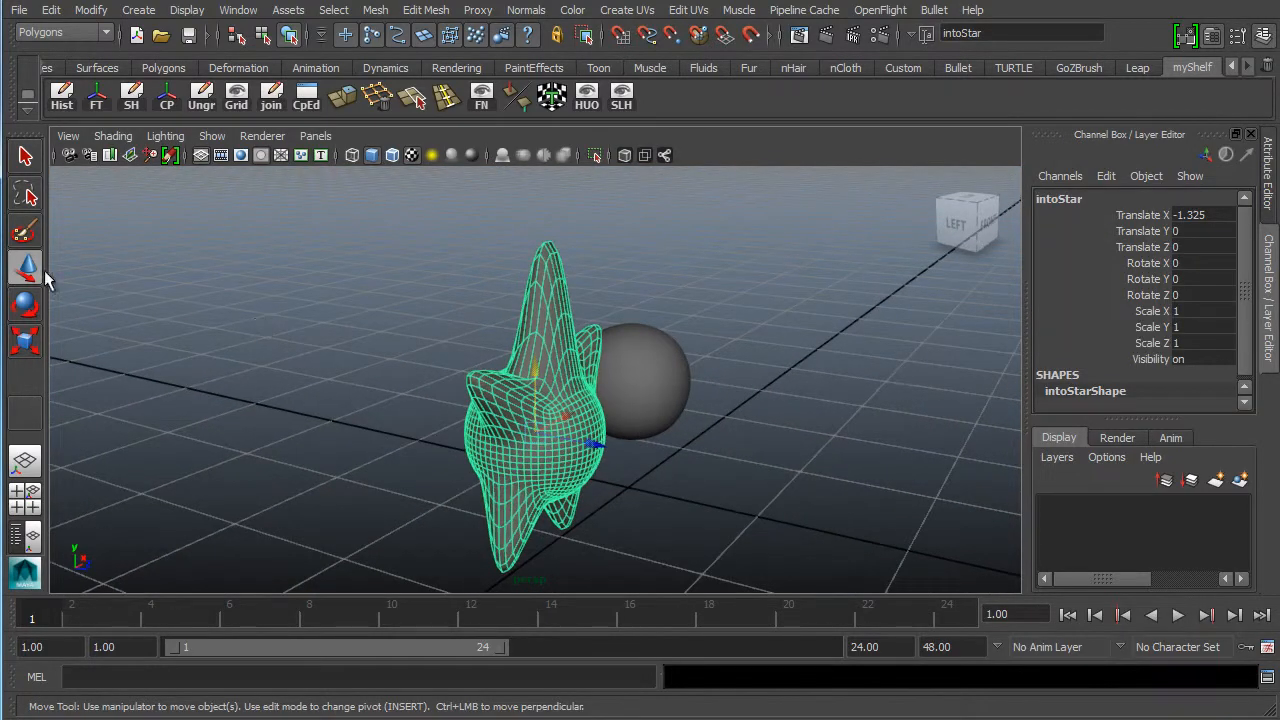
- Try flattening intoStar in depth by scaling it to 0.625 along Z, and undo the scaling
left_click(23, 337)
left_click_drag(573, 459, 636, 440, "alt")
left_click_drag(621, 440, 586, 480)
left_click_drag(433, 456, 630, 465, "alt")
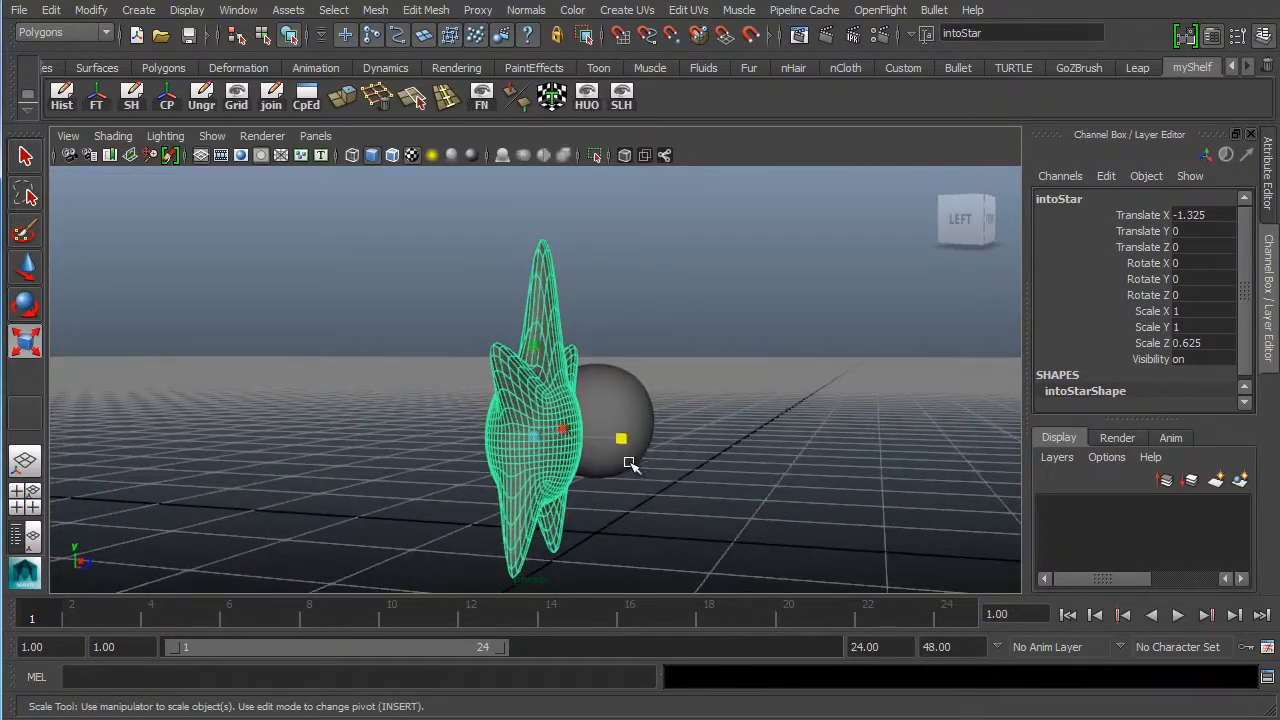
key("ctrl+z")
- Switch from the Polygons to the Animation menu set and open the Blend Shape creation options
left_click_drag(594, 517, 590, 392, "alt")
left_click_drag(422, 434, 476, 363, "alt")
left_click_drag(562, 250, 558, 385, "alt")
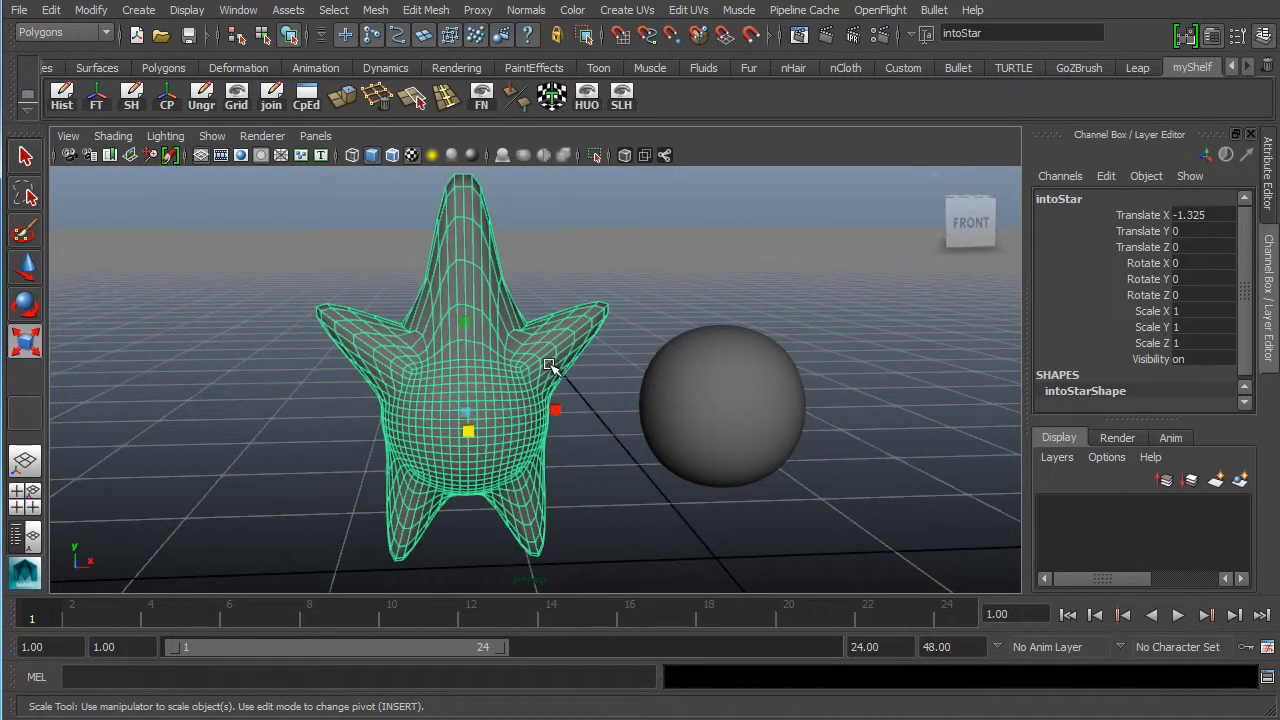
left_click_drag(537, 425, 532, 431, "alt")
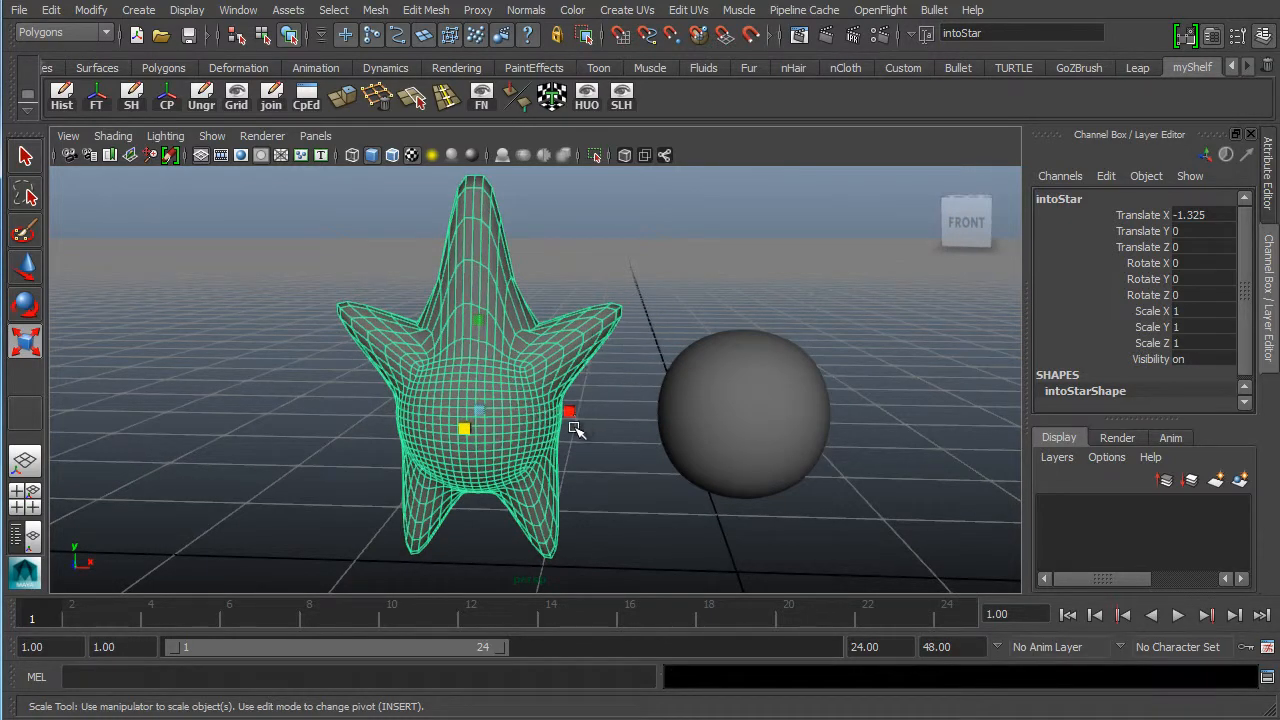
left_click(66, 33)
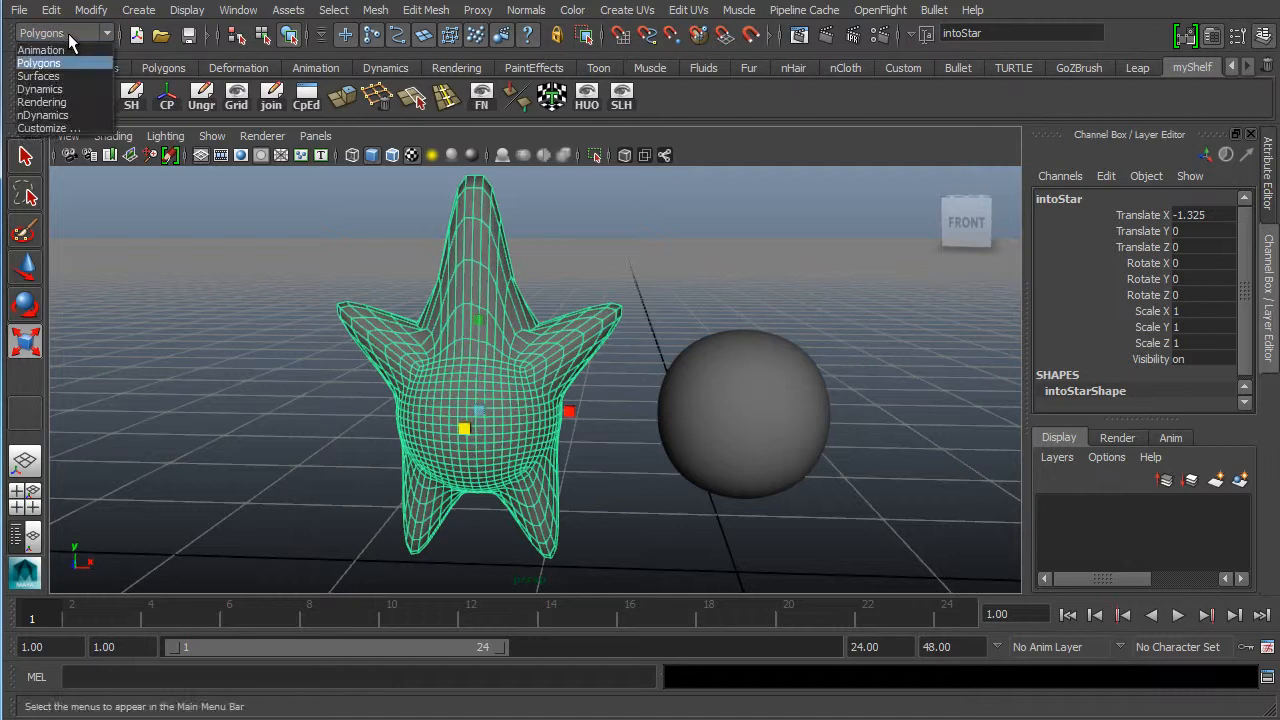
left_click(58, 50)
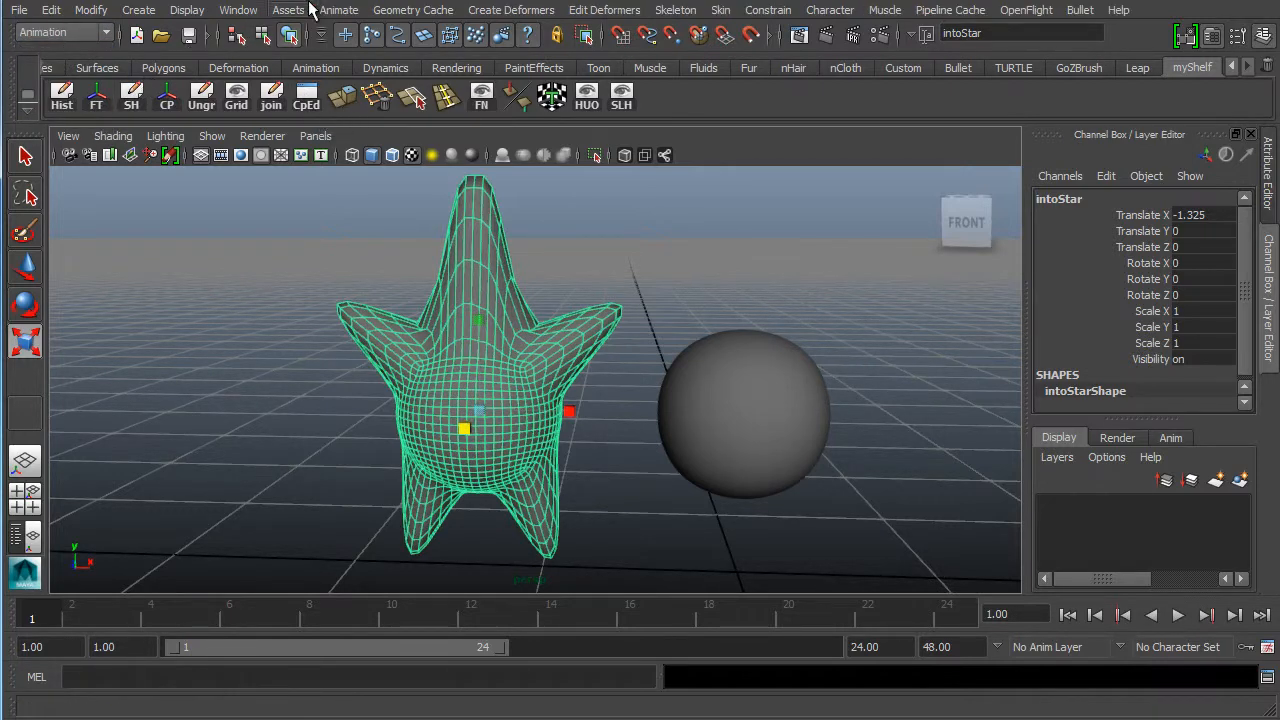
left_click(507, 12)
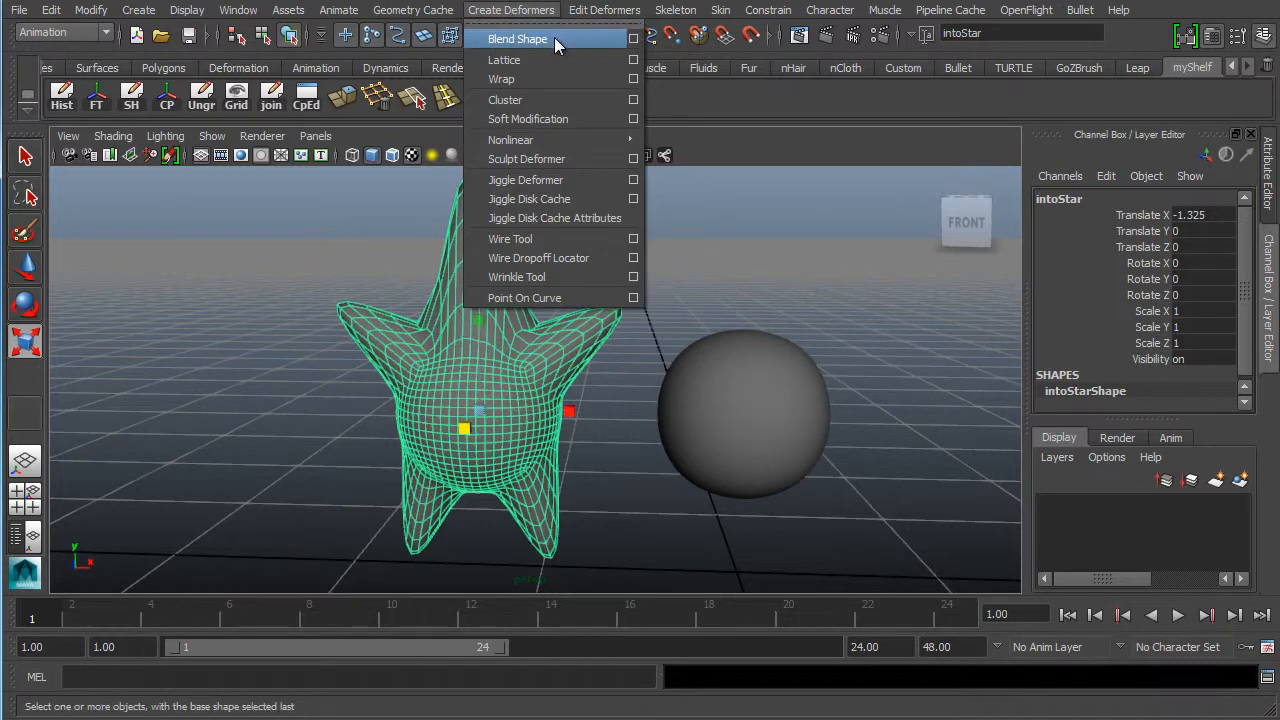
left_click(633, 39)
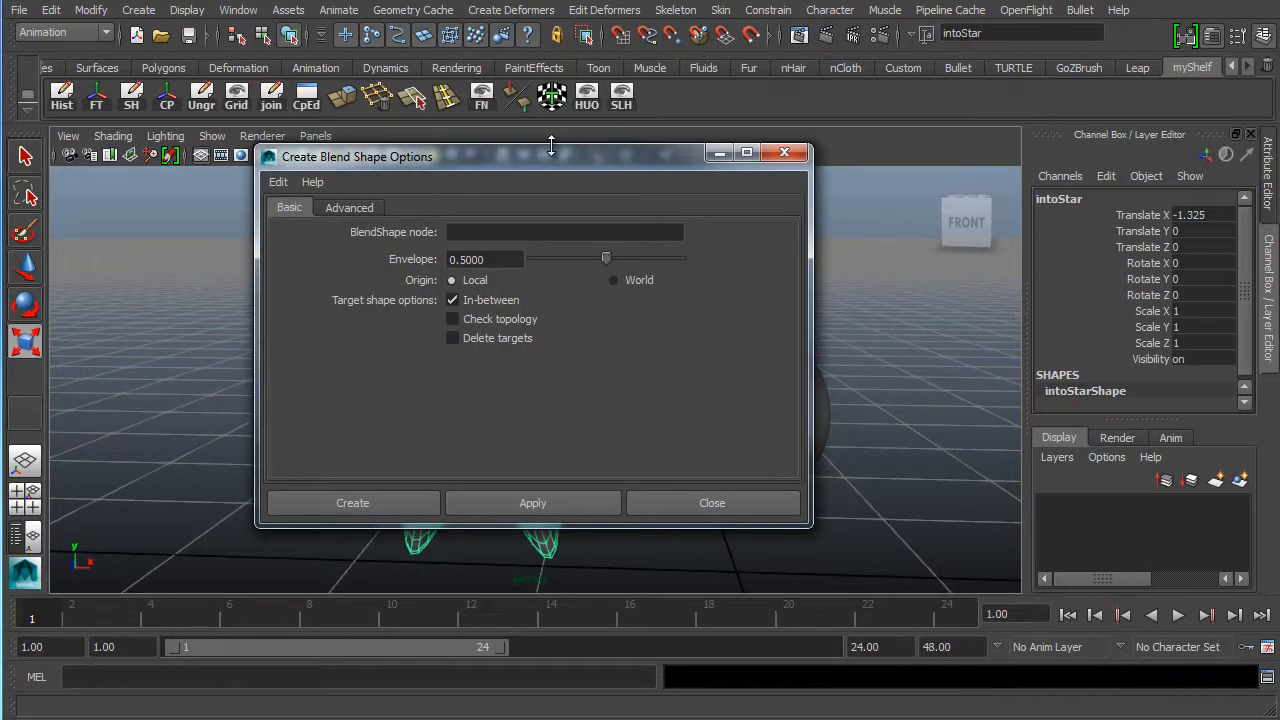
- Reset the Blend Shape options to their defaults and arrange the options window clear of both meshes
left_click_drag(336, 163, 673, 57)
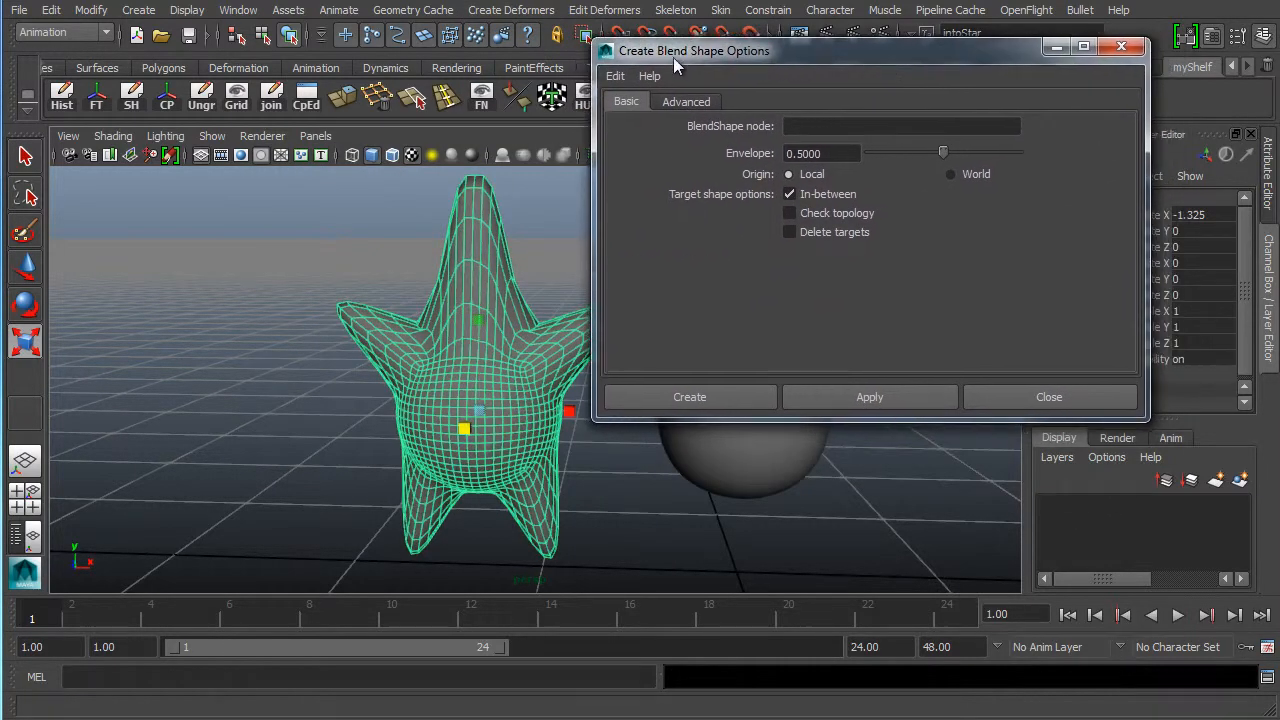
left_click(615, 76)
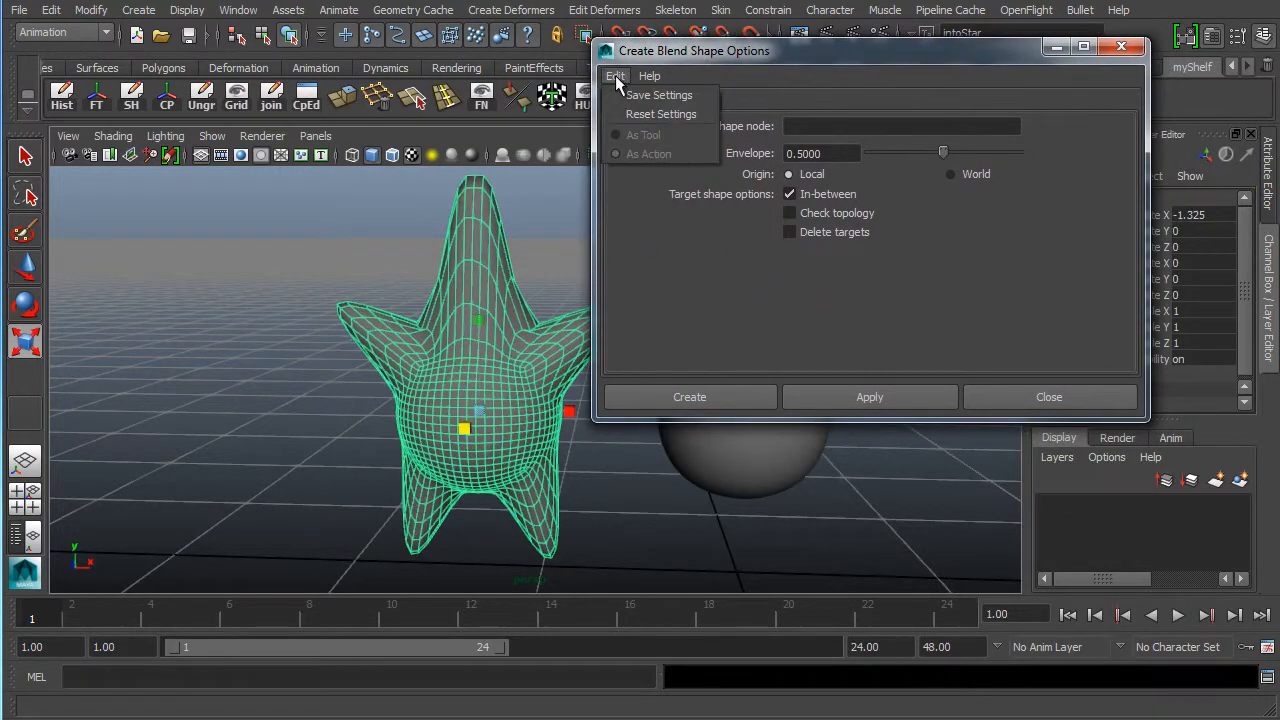
left_click(662, 114)
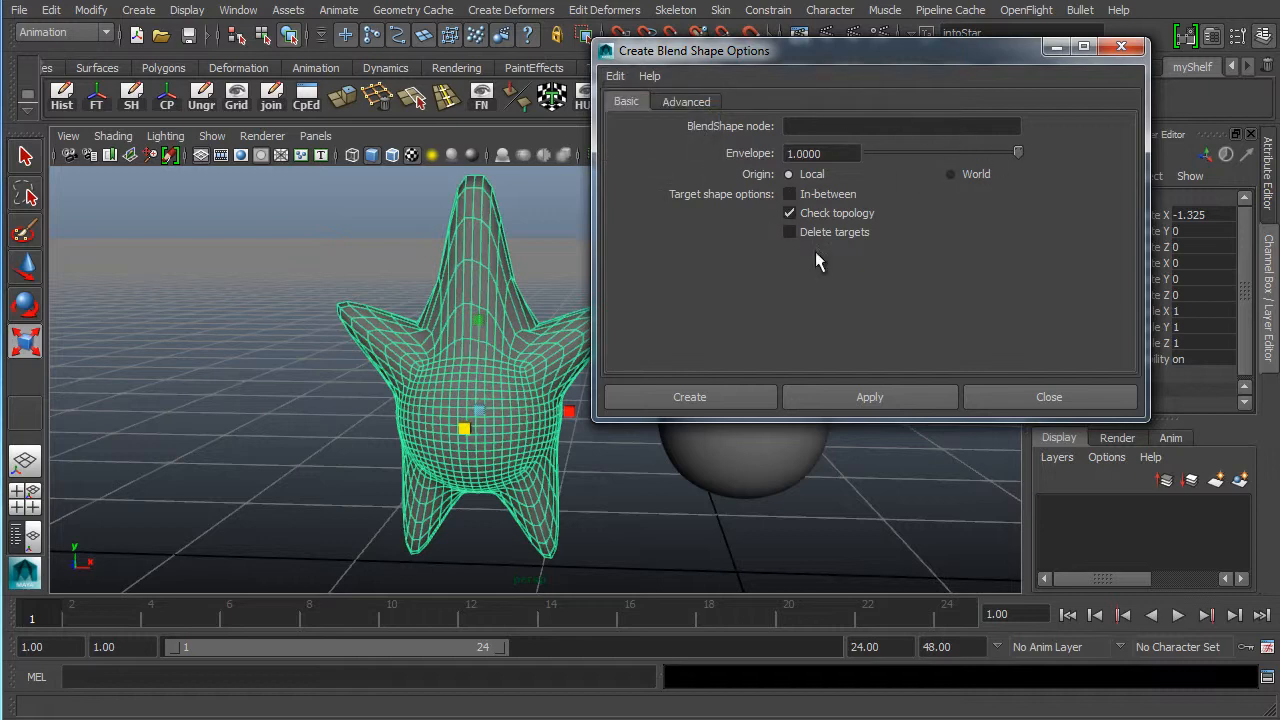
left_click(615, 76)
left_click(668, 114)
left_click_drag(920, 51, 890, 26)
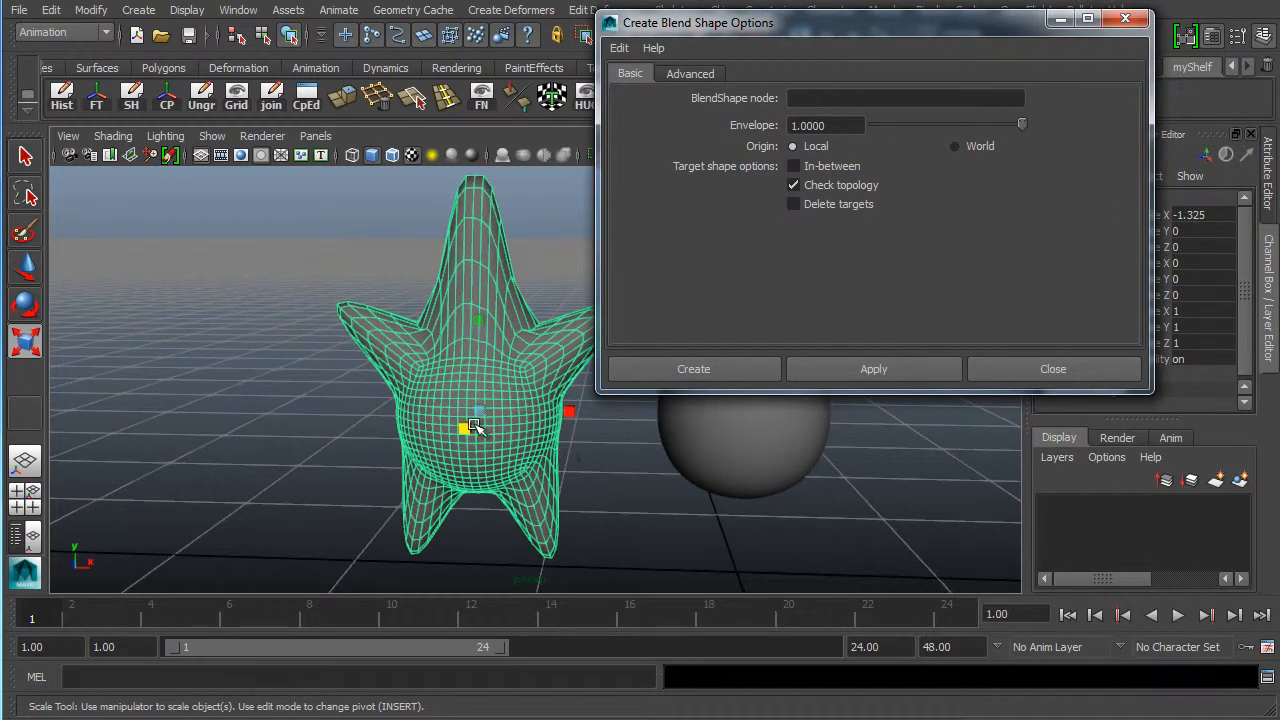
left_click_drag(895, 28, 909, 15)
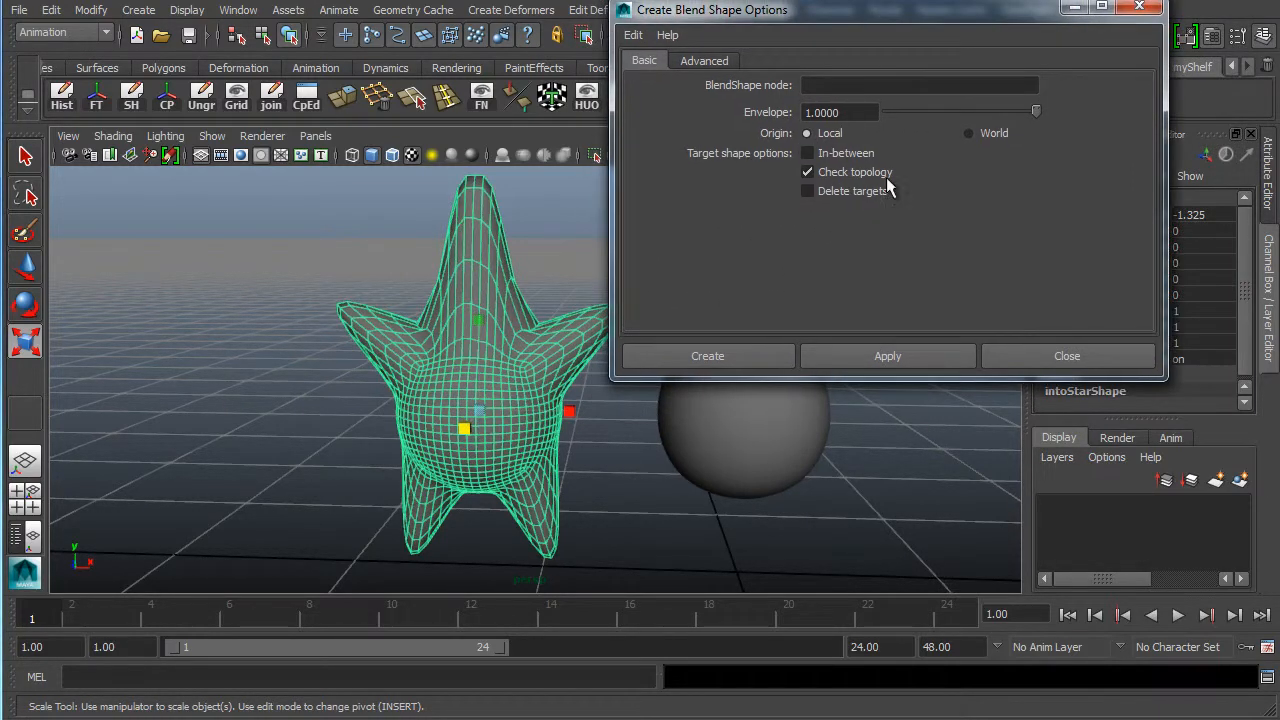
left_click_drag(863, 378, 824, 298)
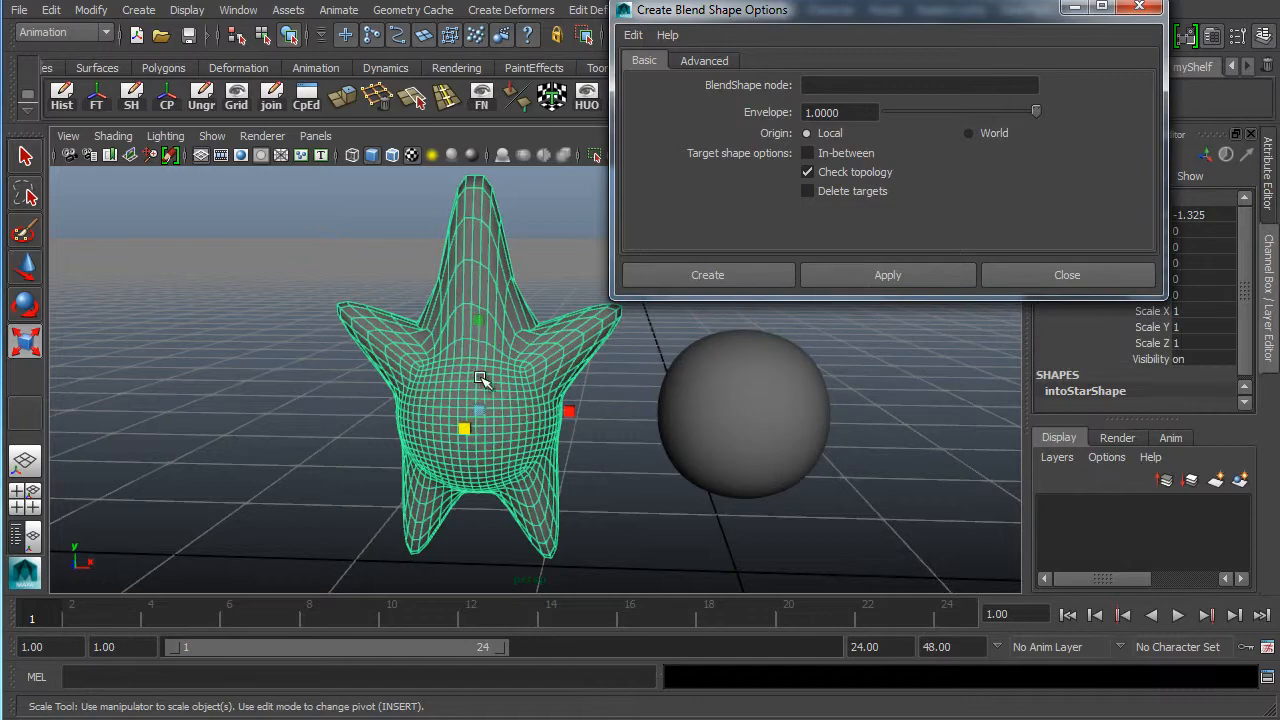
- Add the sphere star to the selection after intoStar and create a blend shape with star as the base
middle_click_drag(522, 368, 345, 379, "alt")
left_click_drag(292, 436, 319, 418, "alt")
middle_click_drag(287, 420, 328, 386, "alt")
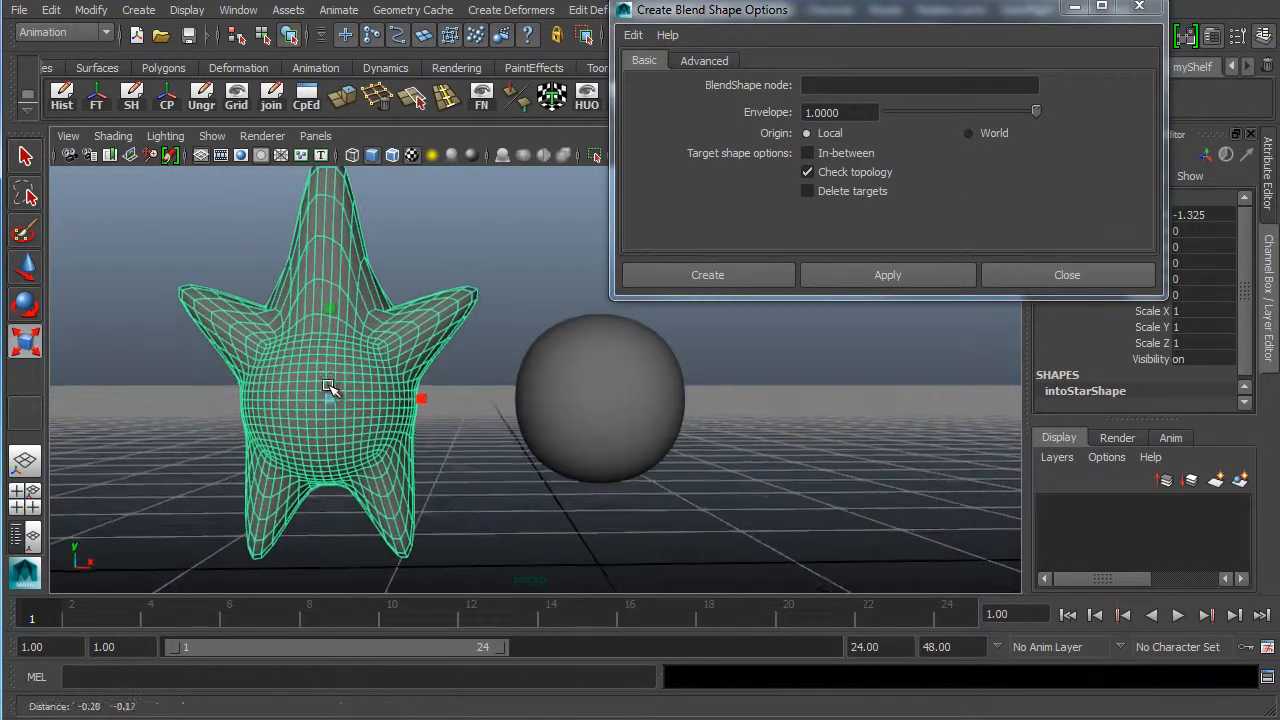
left_click_drag(350, 366, 341, 402, "alt")
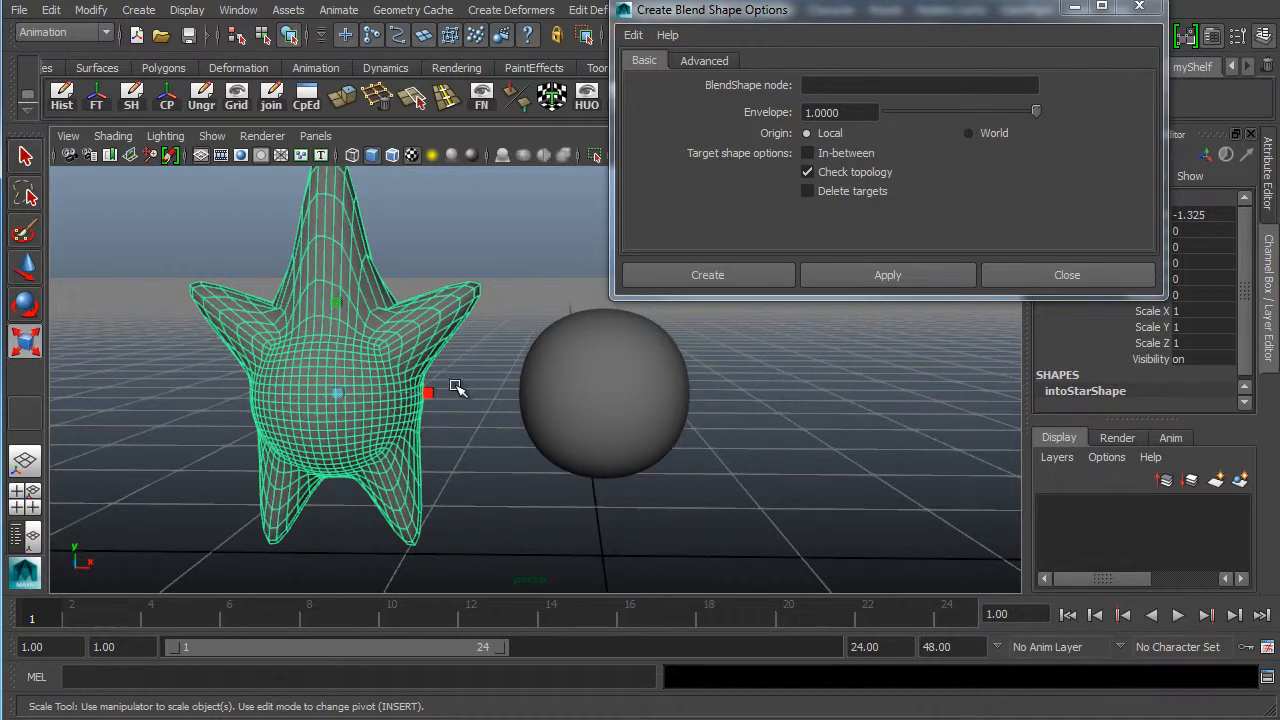
left_click(604, 437, "shift")
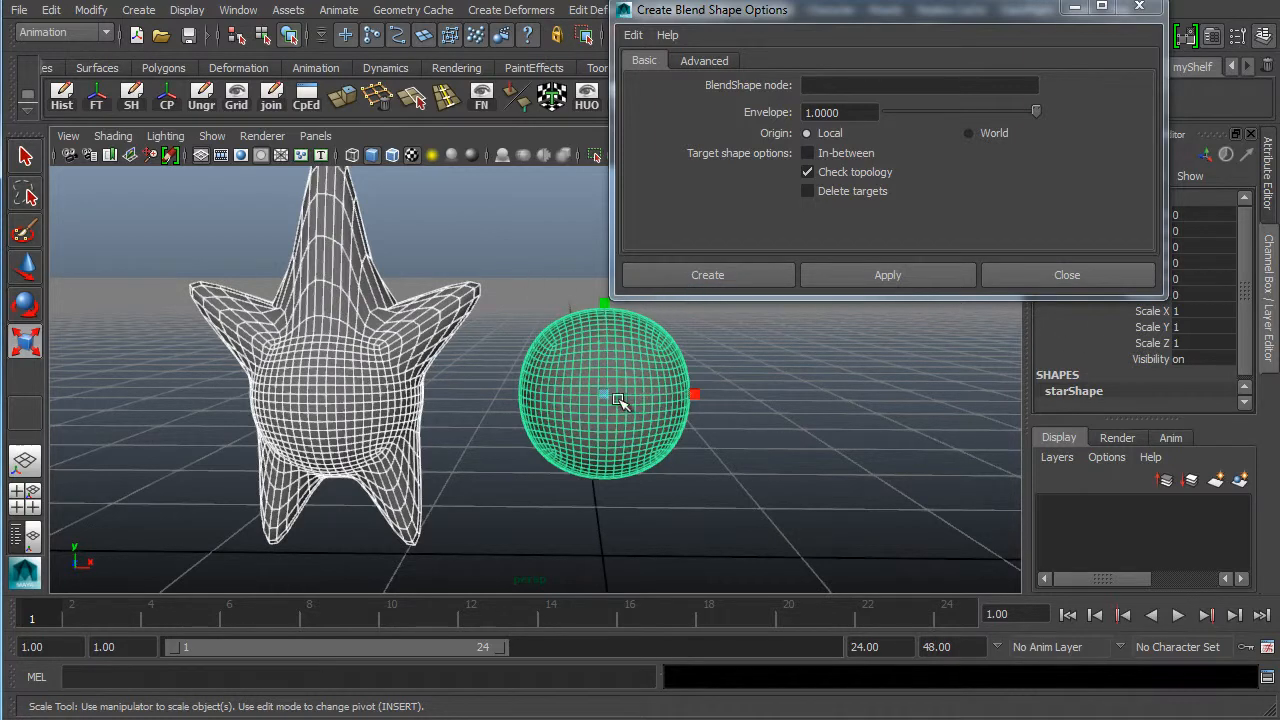
left_click_drag(575, 375, 360, 360, "alt")
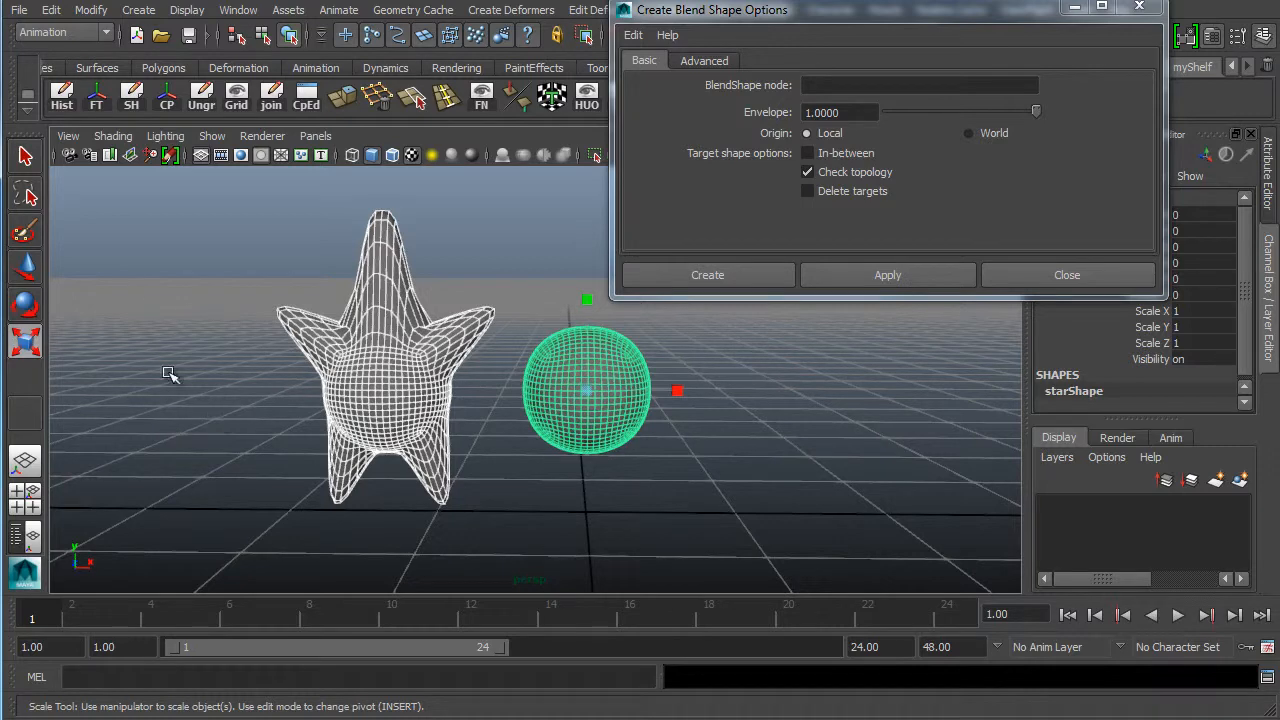
left_click_drag(163, 395, 345, 405, "alt")
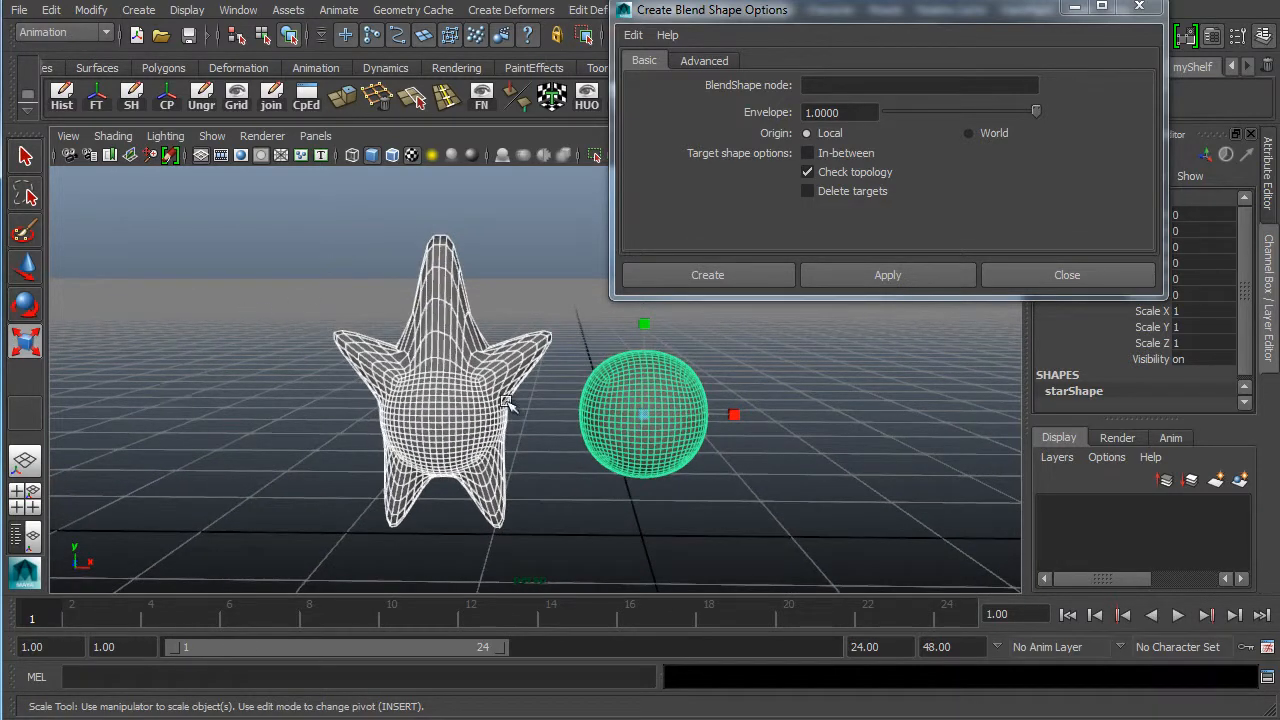
left_click_drag(507, 402, 420, 381, "alt")
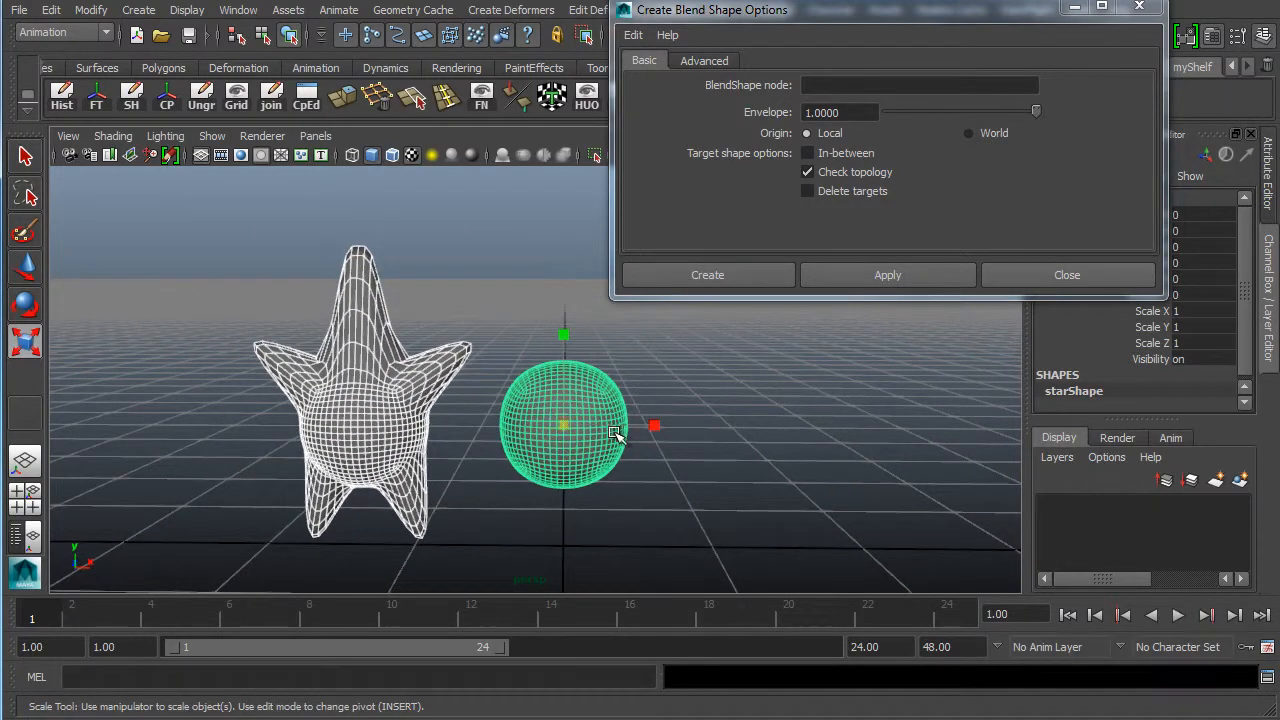
middle_click_drag(526, 412, 467, 412, "alt")
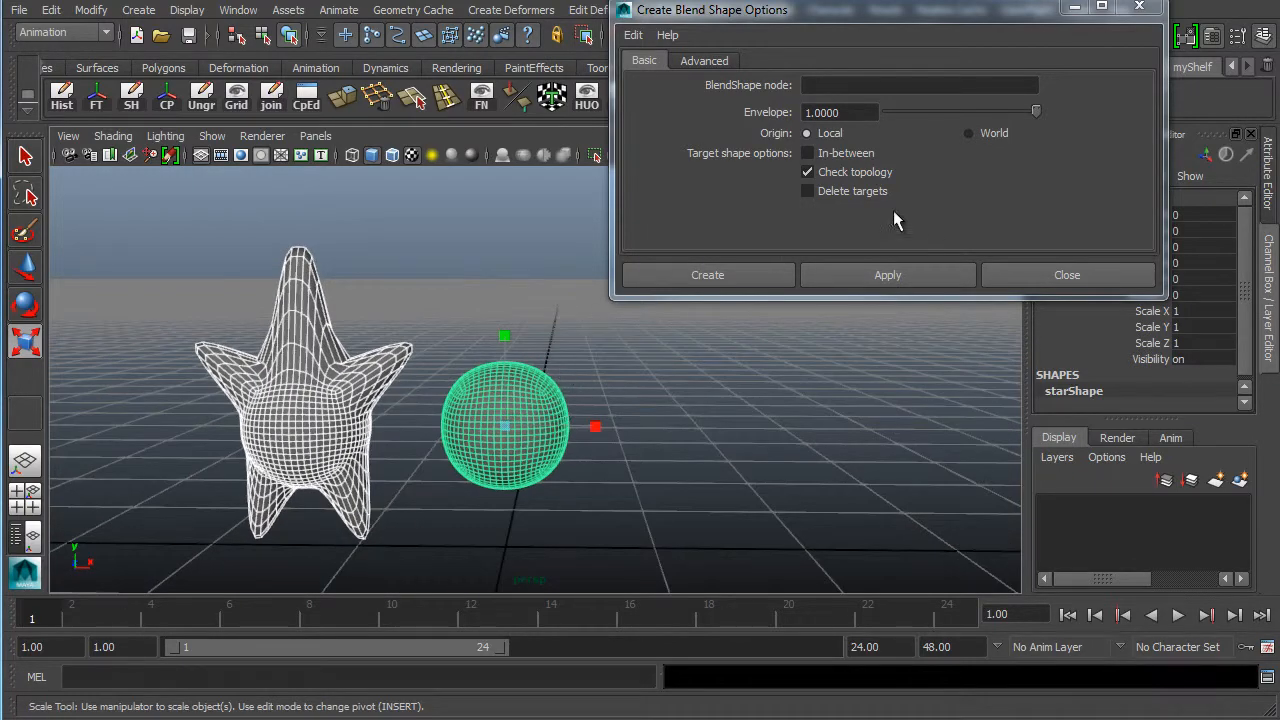
left_click(745, 276)
left_click_drag(447, 453, 666, 457, "alt")
key("5")
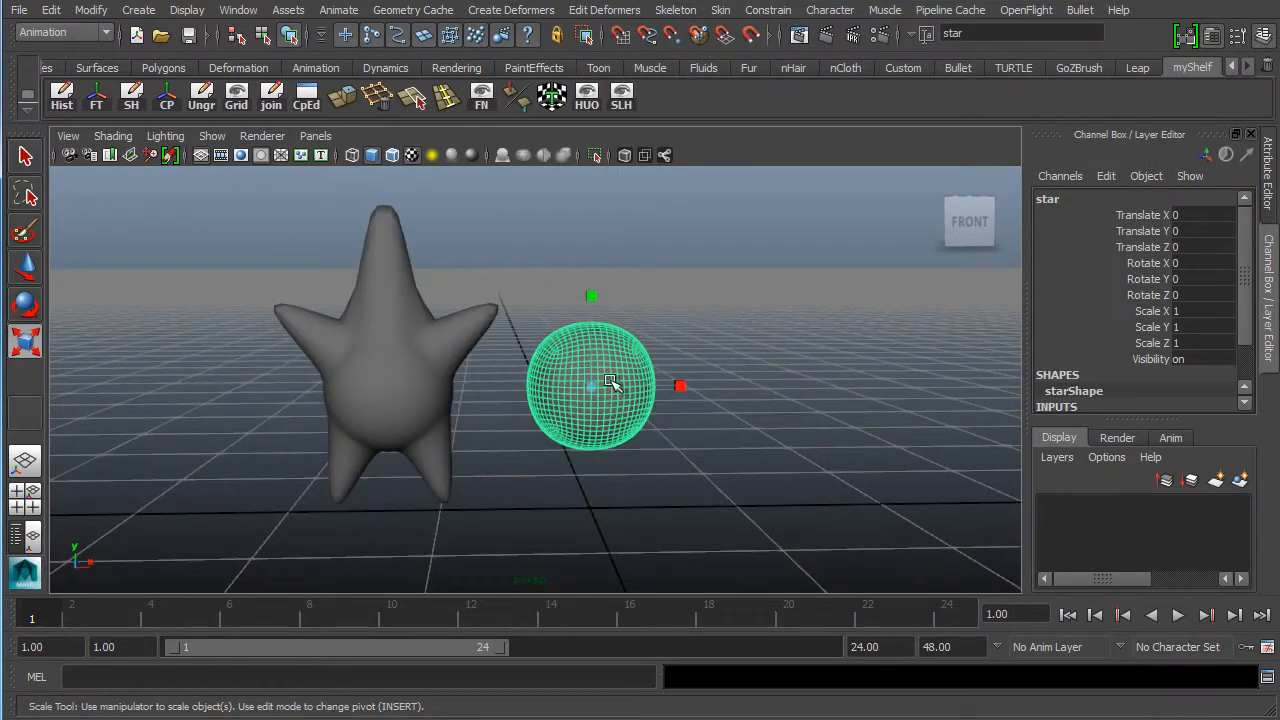
left_click_drag(611, 384, 657, 443, "alt")
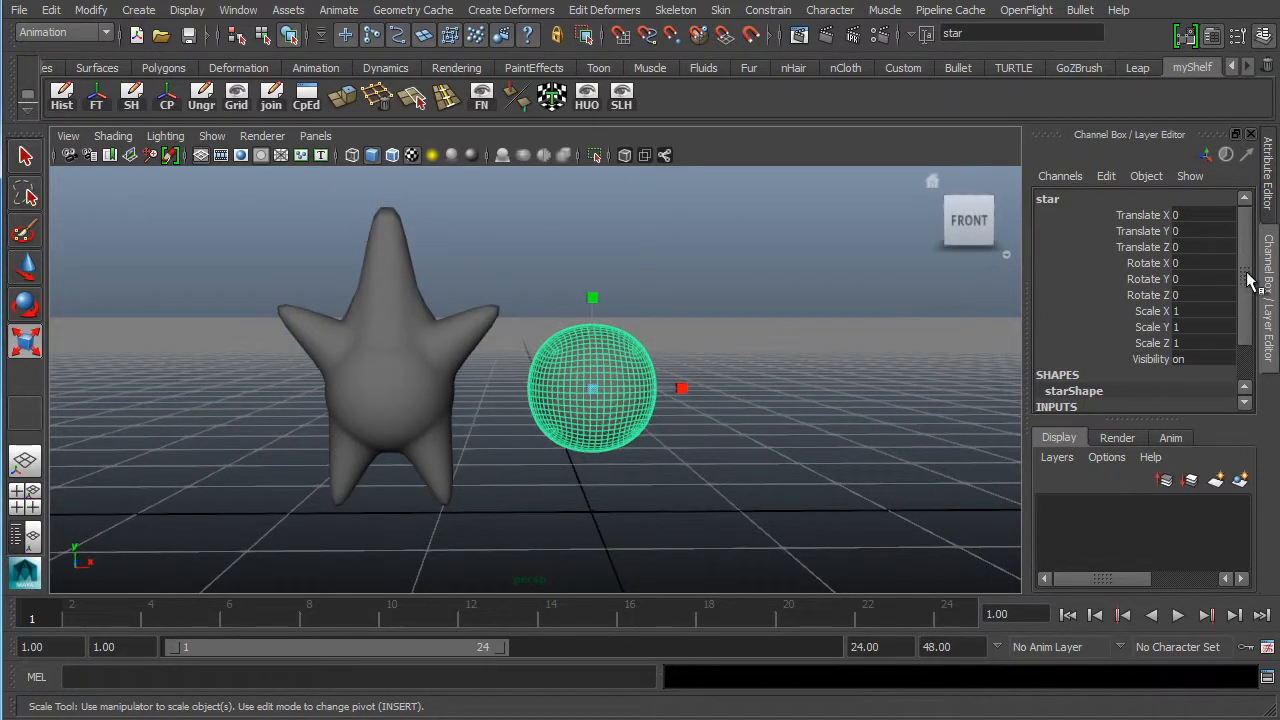
- Expand blendShape1 on star and test the morph by sliding the intoStar weight to 1 and back to 0
left_click_drag(1249, 282, 1249, 338)
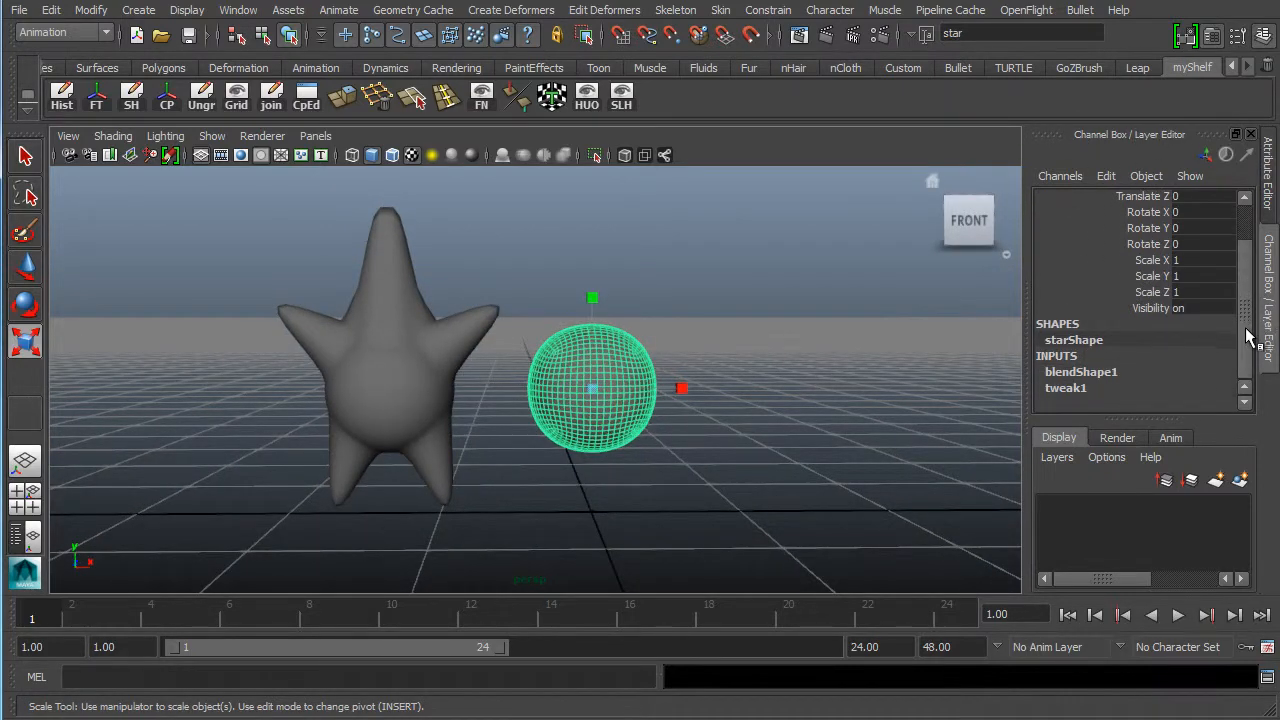
double_click(1094, 373)
scroll(1240, 355, "down", 2)
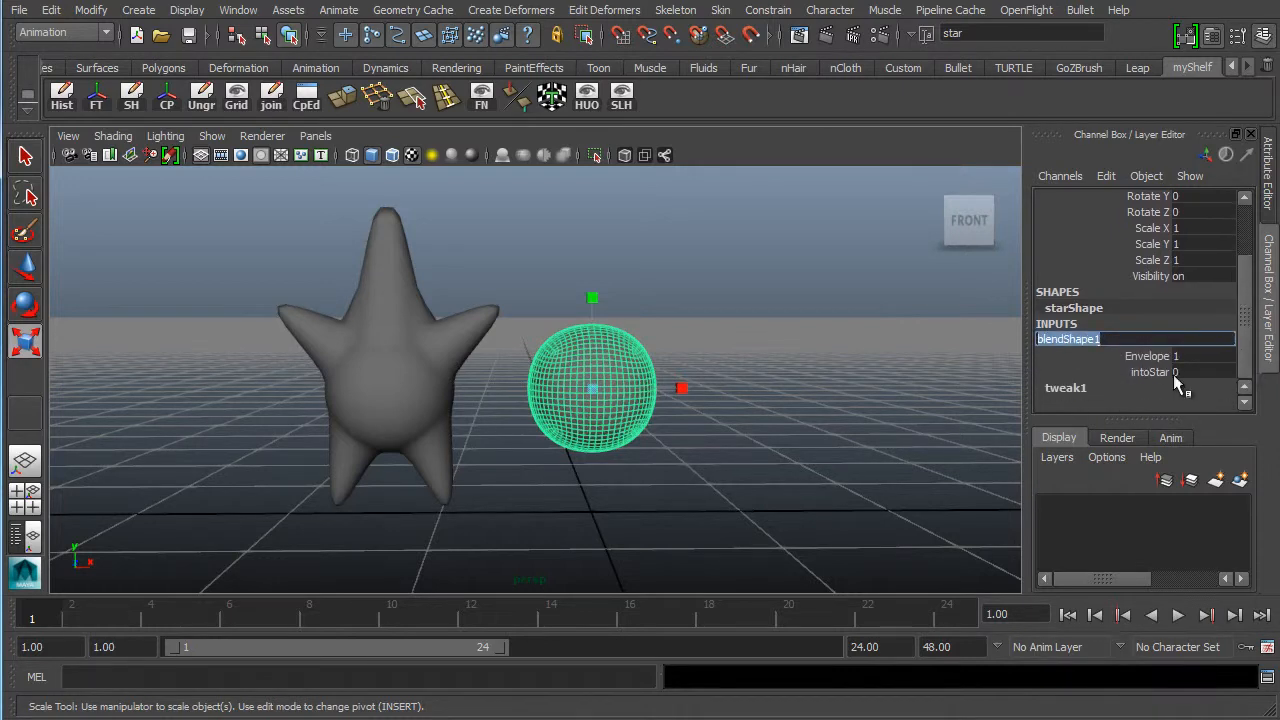
left_click(1147, 374)
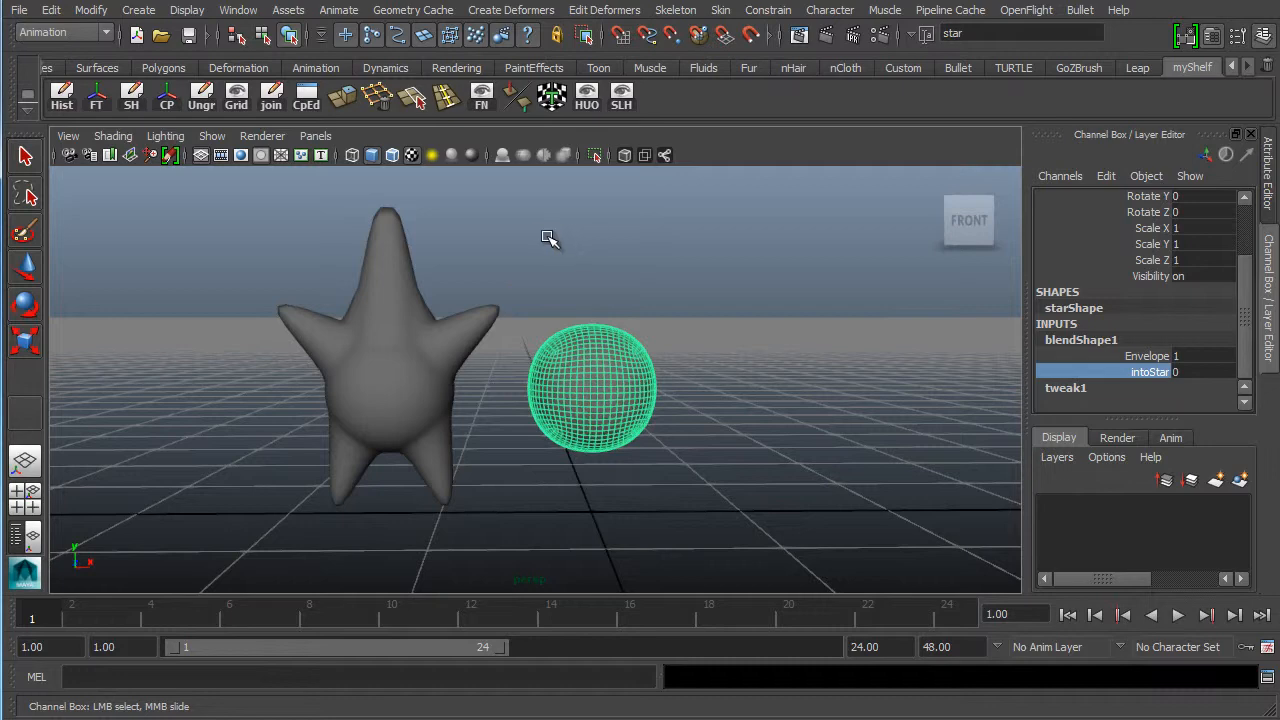
middle_click_drag(549, 238, 603, 262)
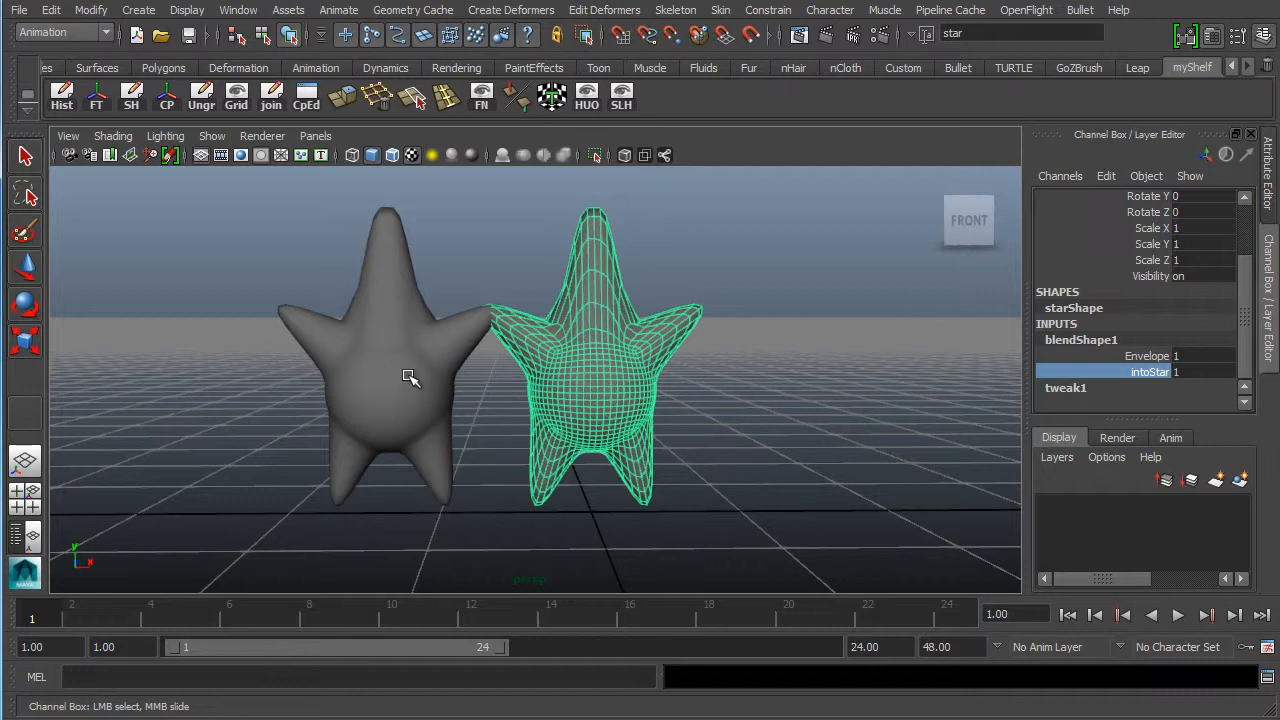
middle_click_drag(660, 260, 628, 287)
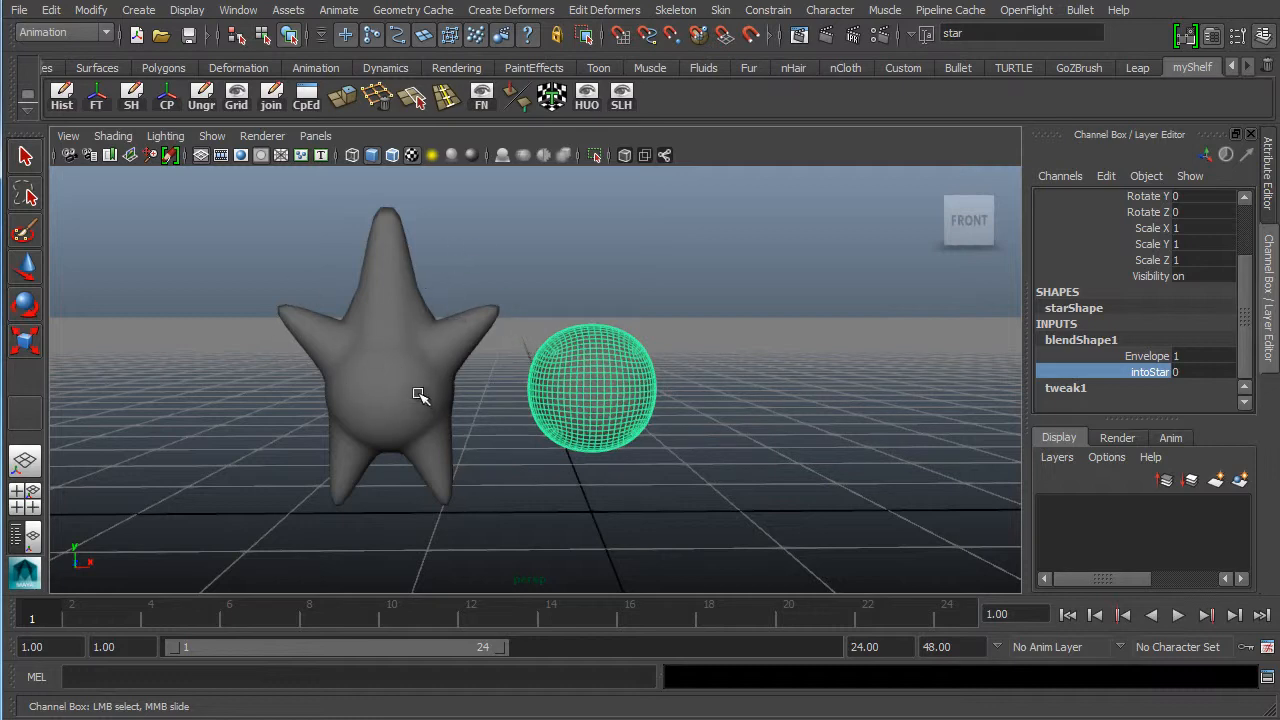
middle_click_drag(455, 288, 518, 313, "alt")
left_click_drag(528, 400, 496, 383, "alt")
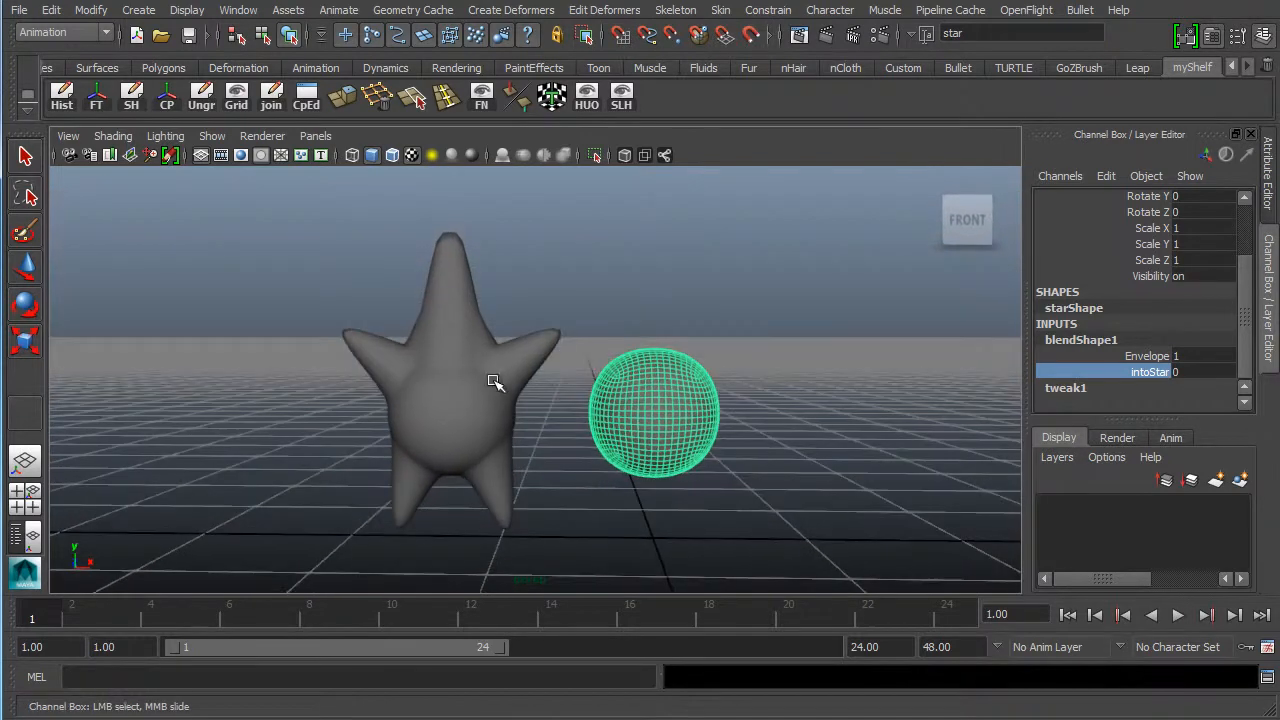
right_click_drag(715, 320, 620, 312, "alt")
middle_click_drag(368, 398, 377, 370, "alt")
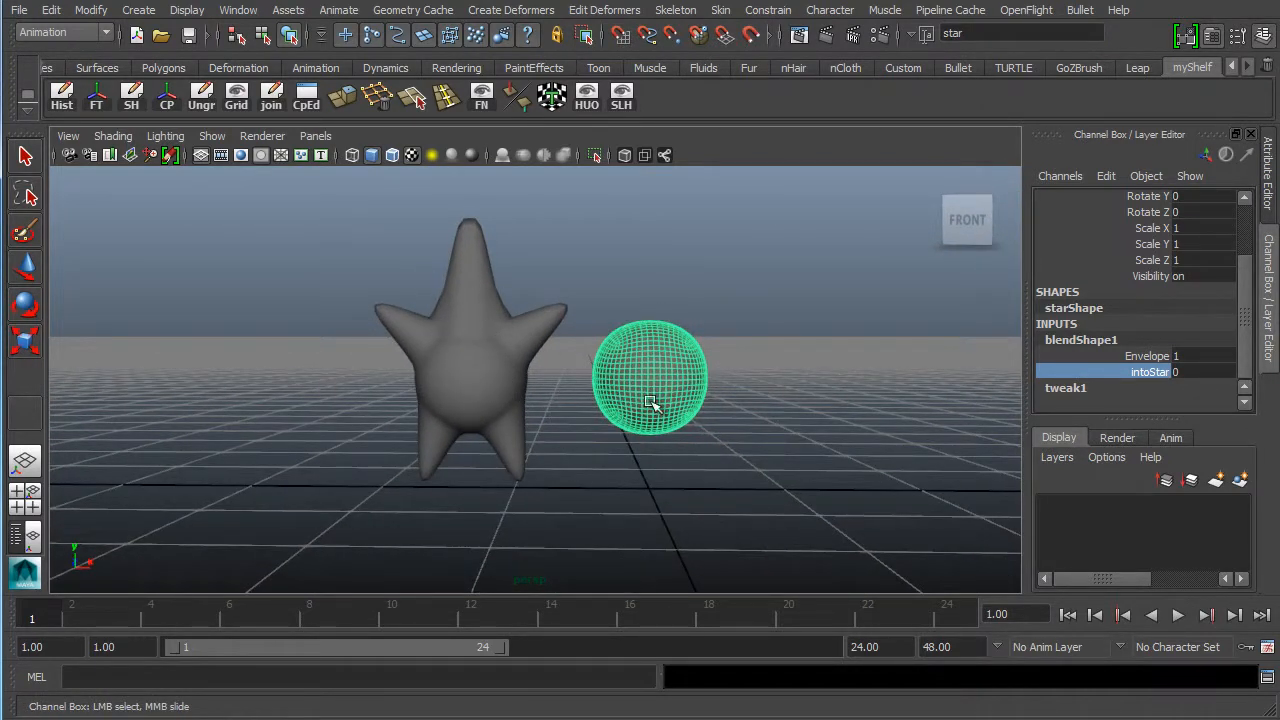
- Duplicate the star sphere and move the copy along X past intoStar, to a Translate X of about -3.048
key("r")
key("ctrl+d")
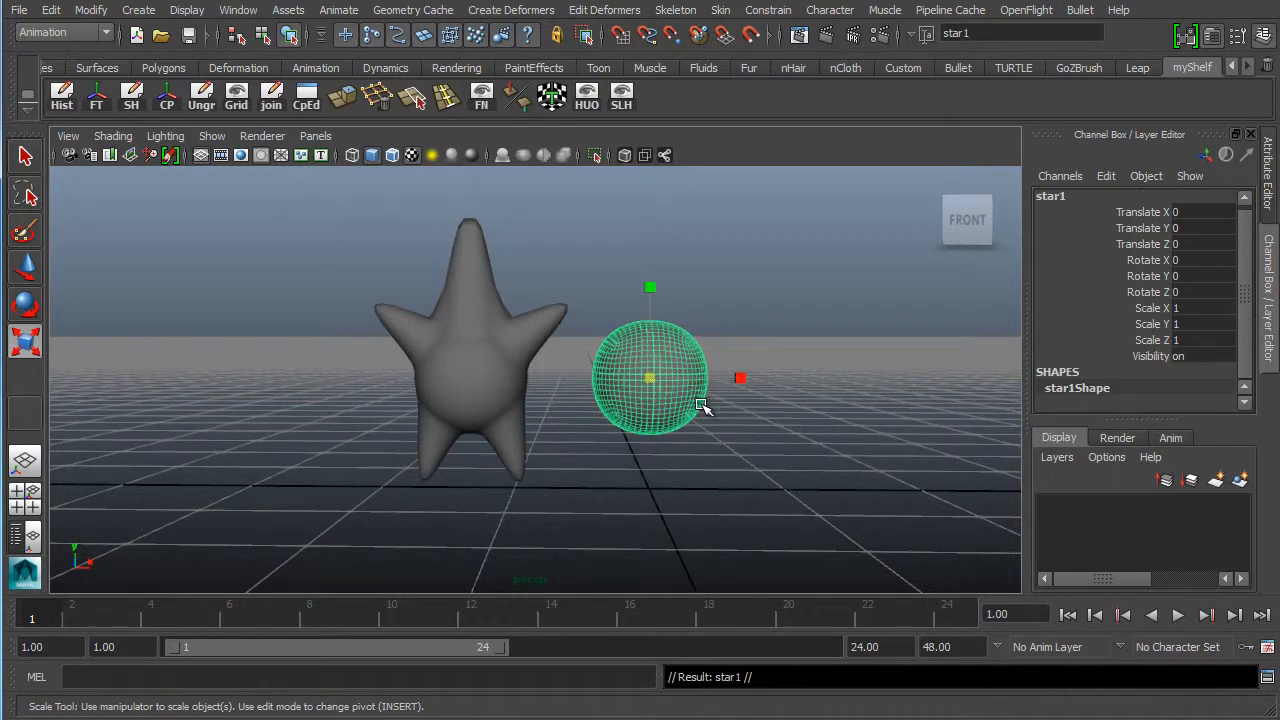
key("w")
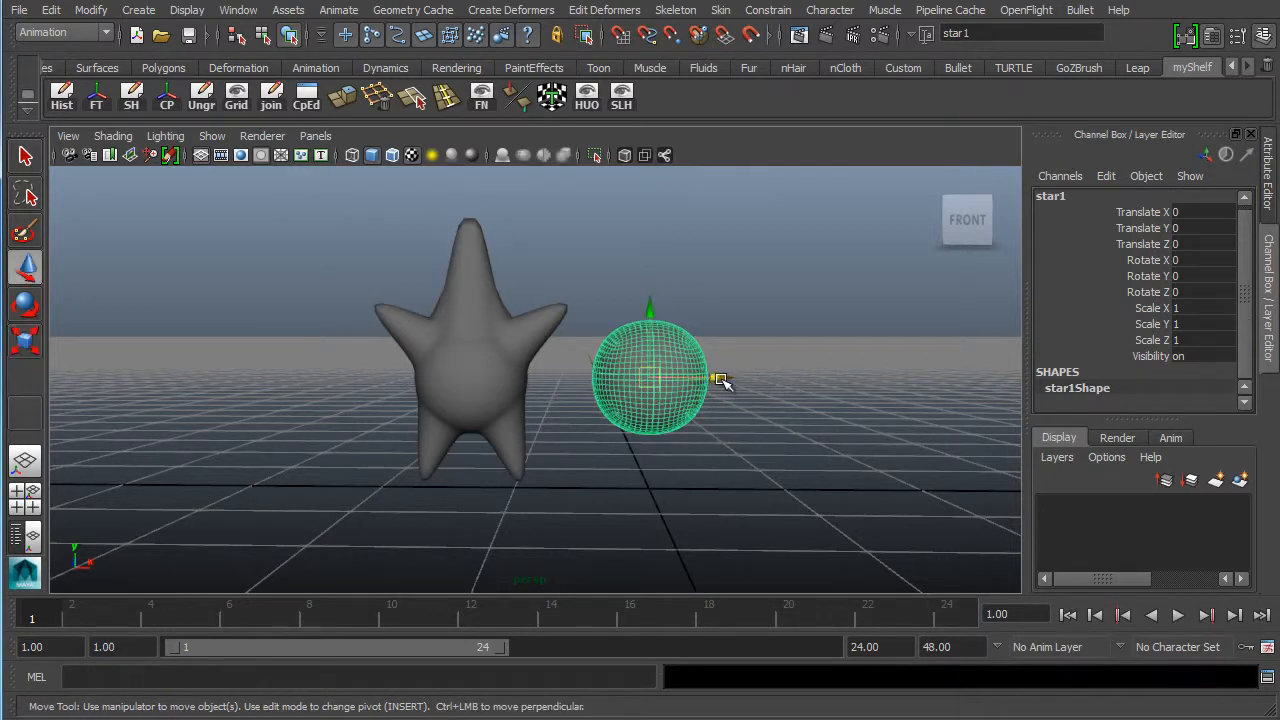
left_click_drag(720, 374, 295, 372)
left_click_drag(491, 329, 407, 412, "alt")
right_click_drag(394, 416, 437, 417, "alt")
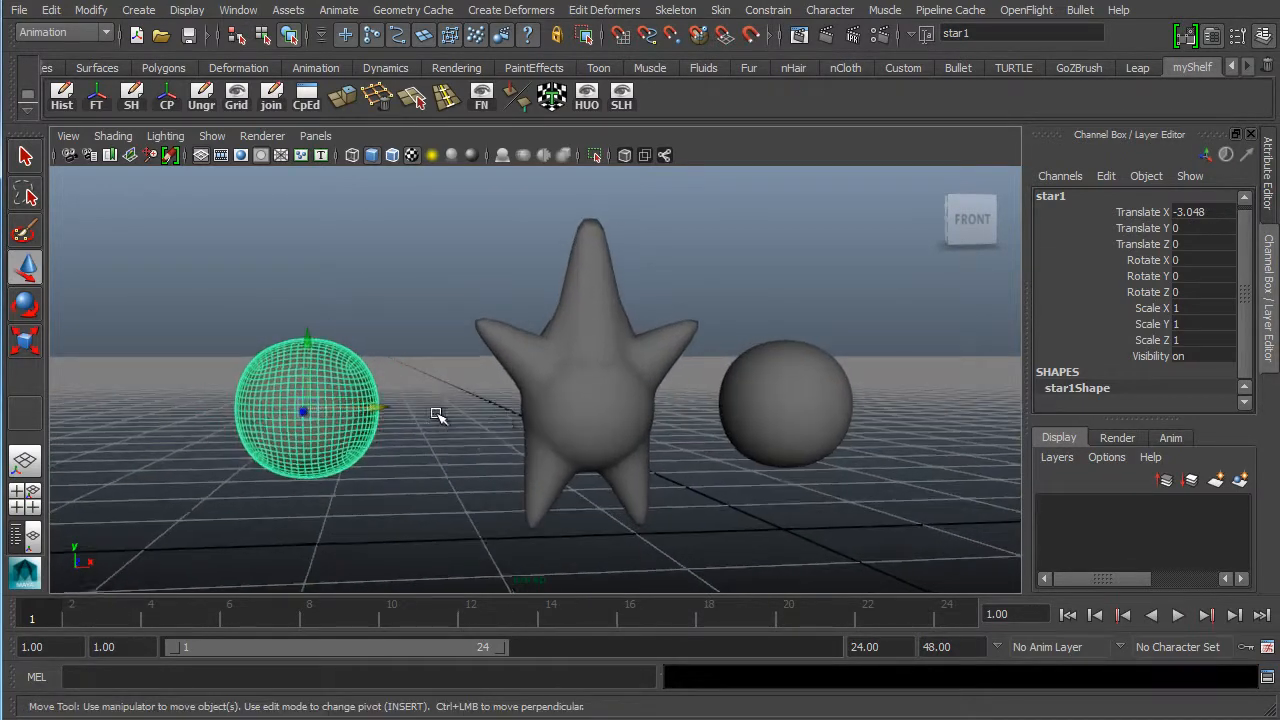
middle_click_drag(323, 300, 414, 263, "alt")
middle_click_drag(366, 326, 334, 291, "alt")
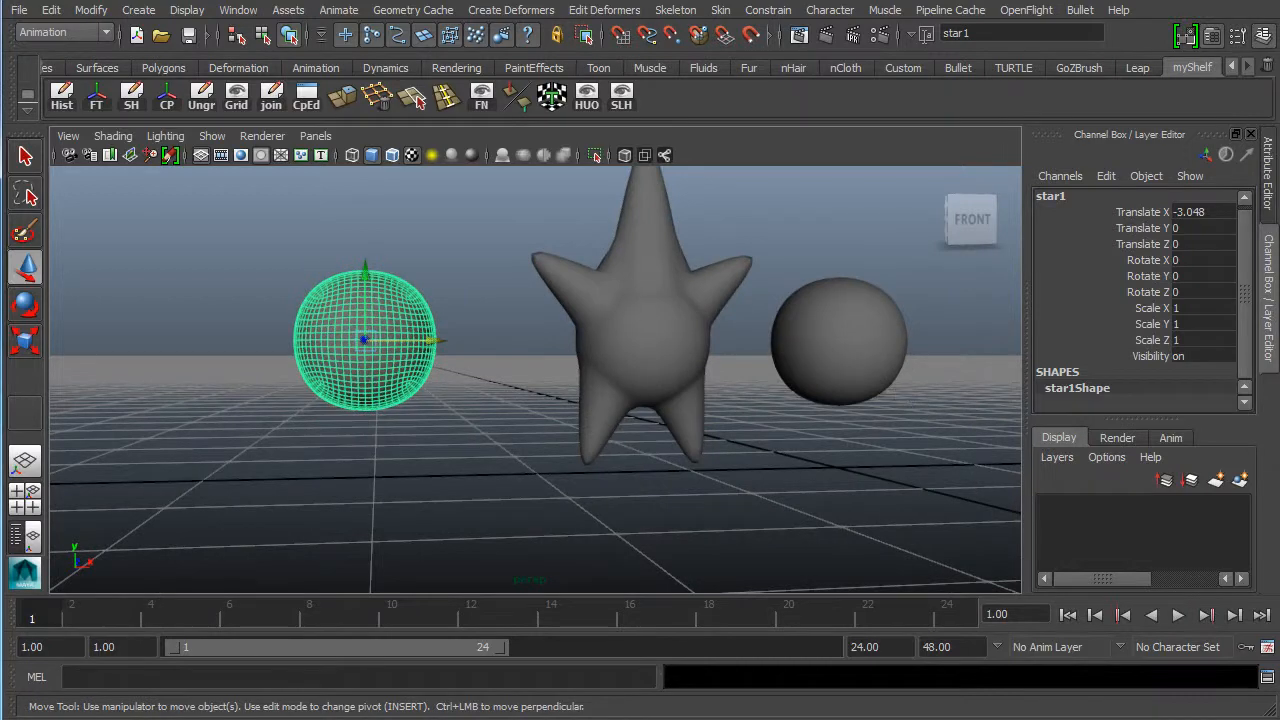
- Select the original star sphere and examine its shape and input nodes
left_click(880, 354)
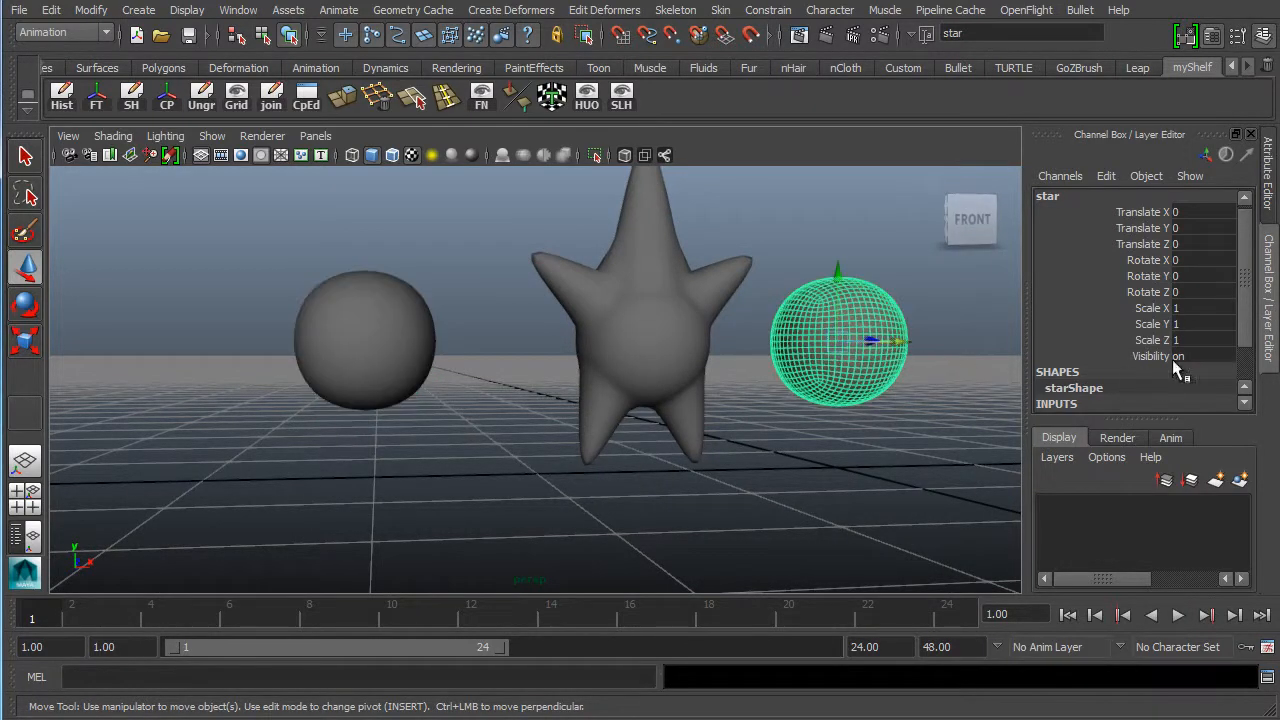
scroll(1245, 360, "down", 1)
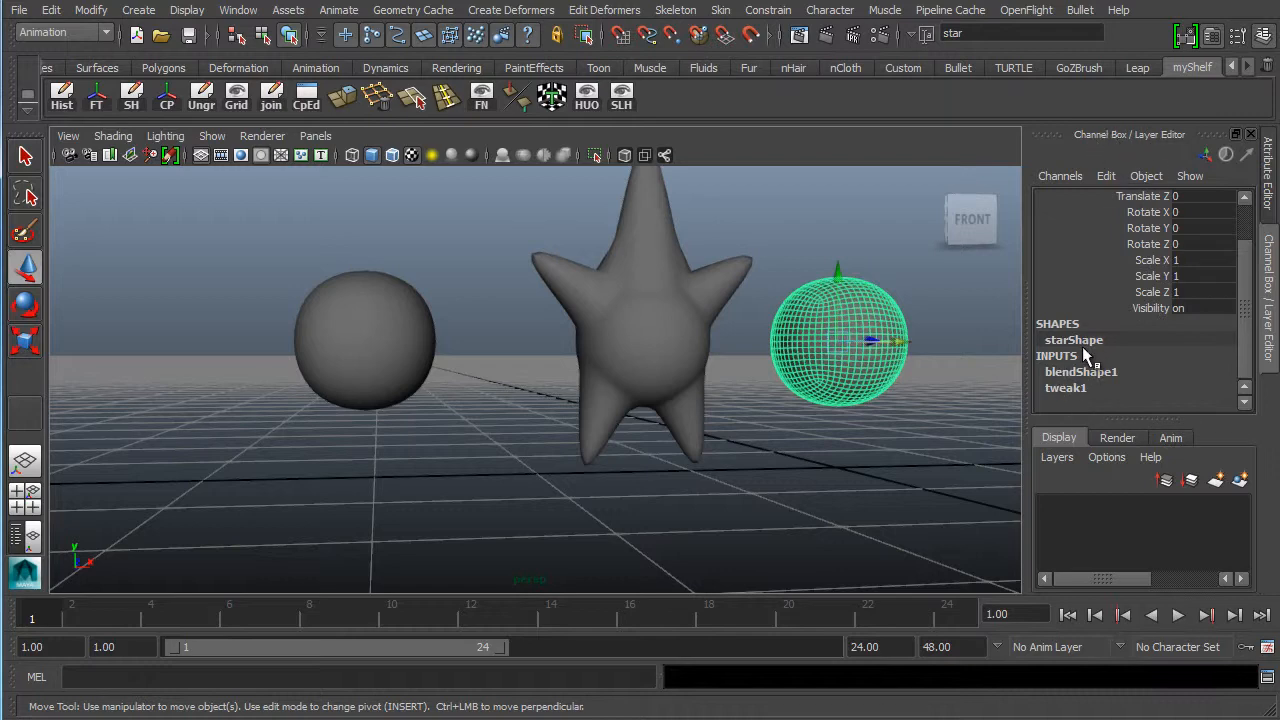
middle_click_drag(576, 316, 593, 385, "alt")
left_click_drag(701, 416, 687, 413, "alt")
middle_click_drag(638, 379, 581, 369, "alt")
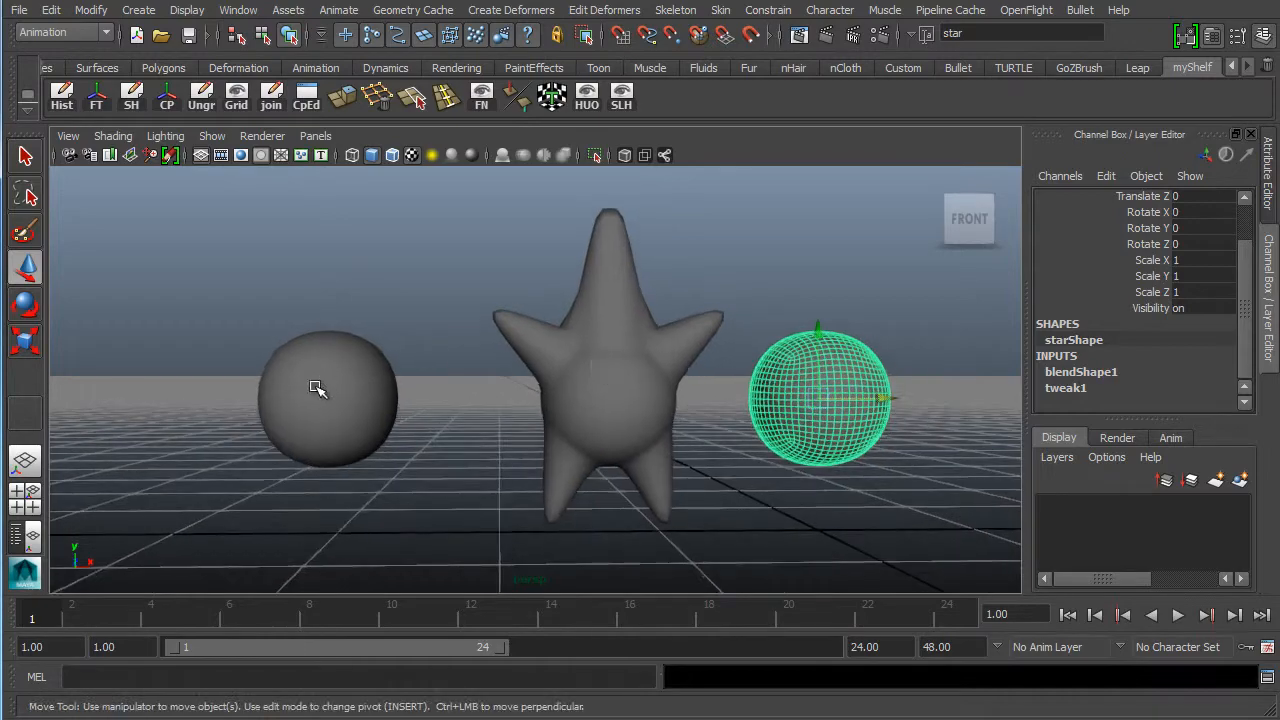
- Select the duplicated sphere star1 and shift it along X to a Translate X of about -2.888
left_click(322, 389)
left_click_drag(407, 401, 449, 343)
middle_click_drag(353, 349, 508, 363, "alt")
right_click_drag(508, 363, 475, 378, "alt")
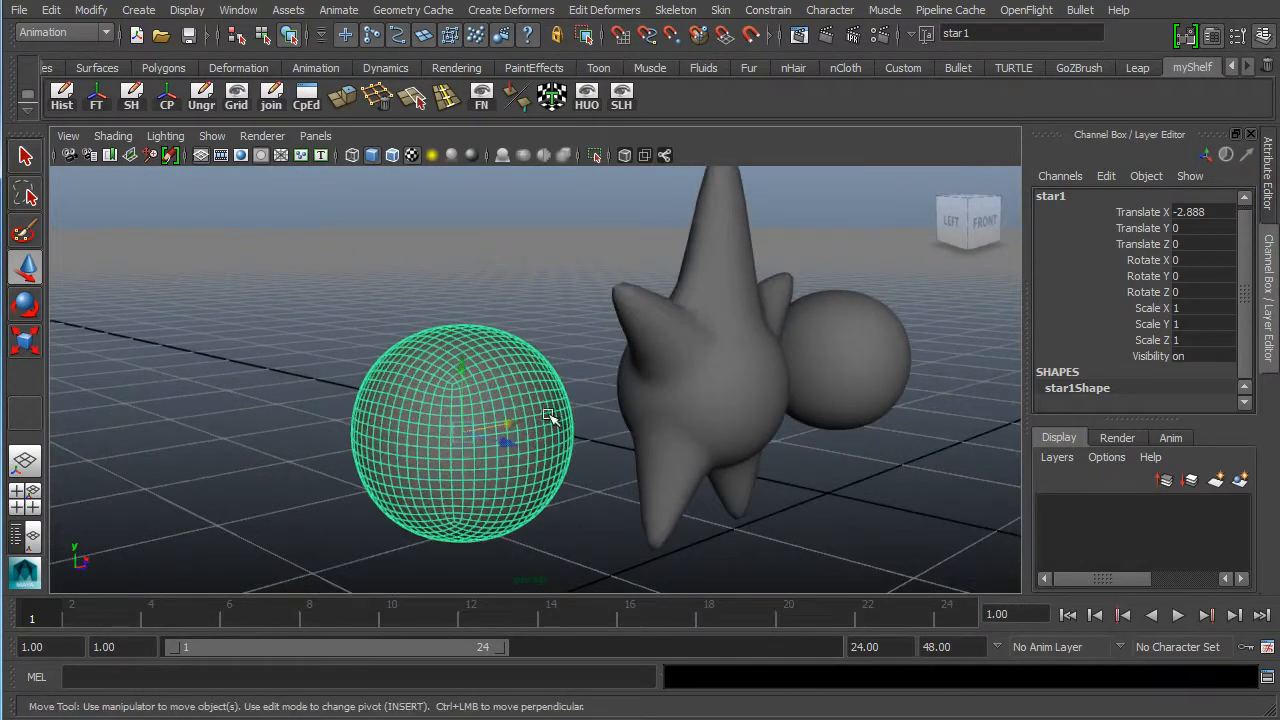
left_click_drag(547, 416, 486, 424, "alt")
middle_click_drag(486, 424, 492, 390, "alt")
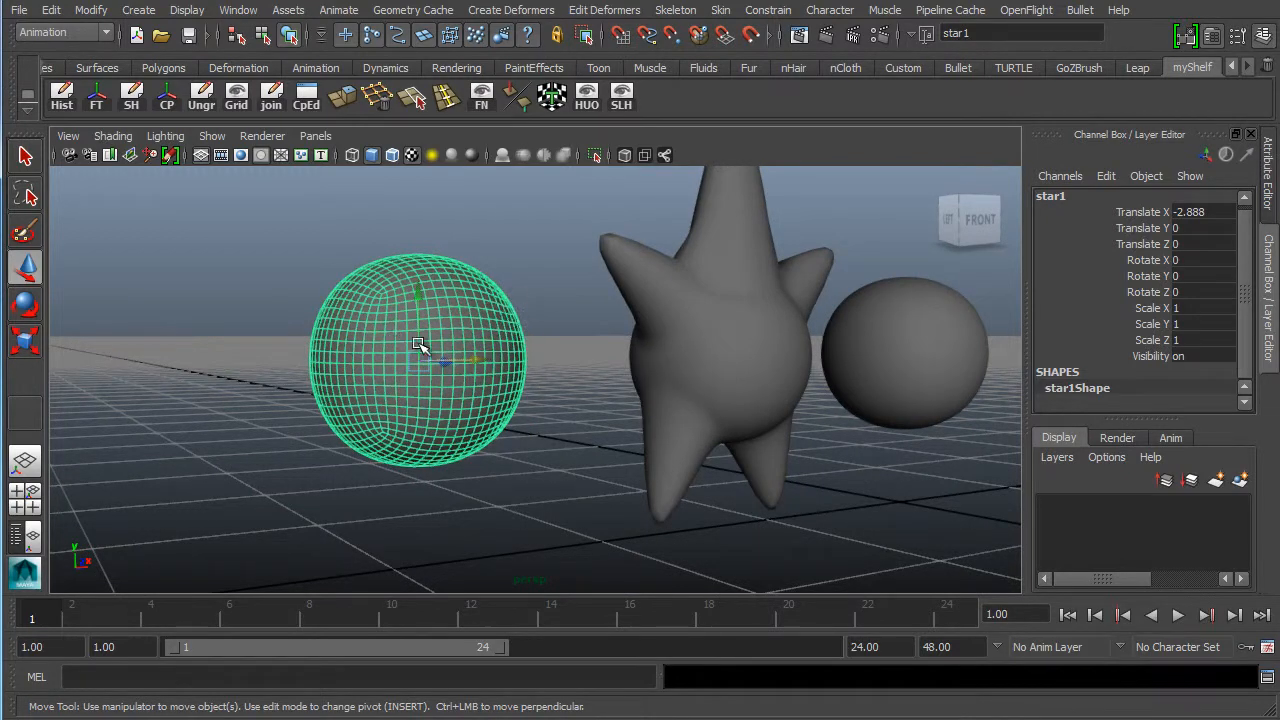
left_click_drag(543, 419, 489, 424, "alt")
scroll(477, 398, "up", 1)
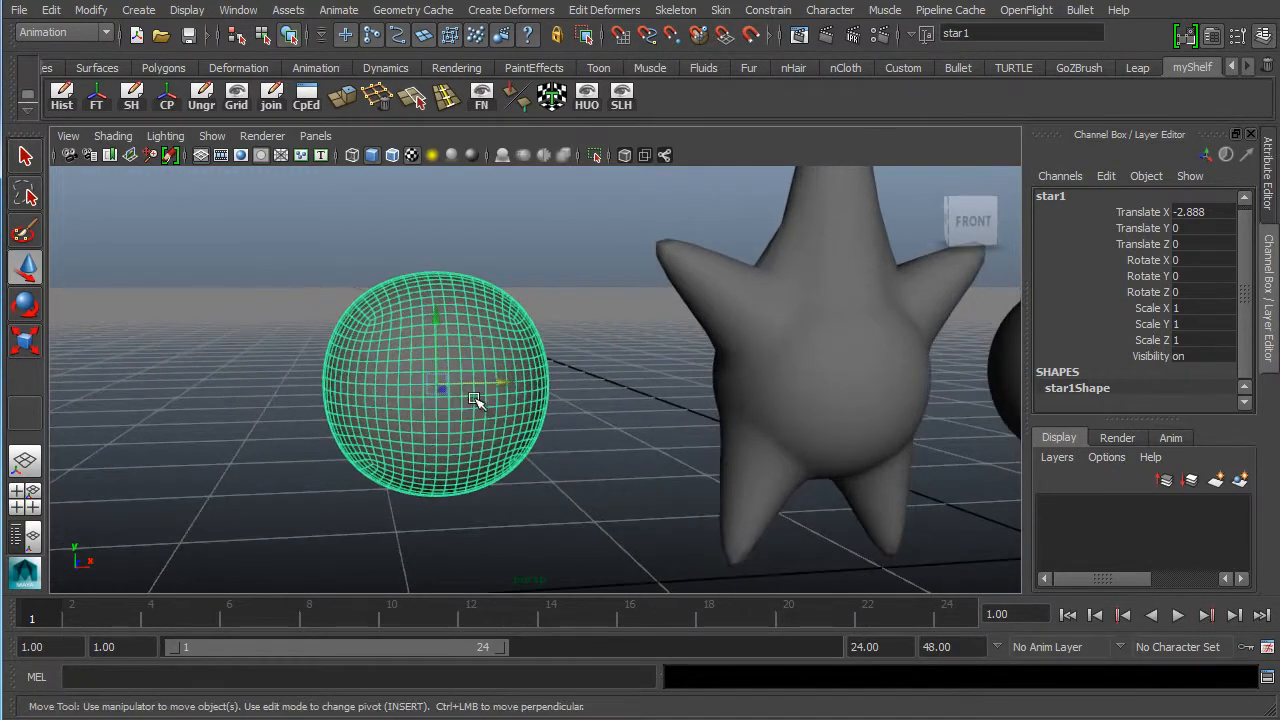
middle_click_drag(434, 373, 440, 400, "alt")
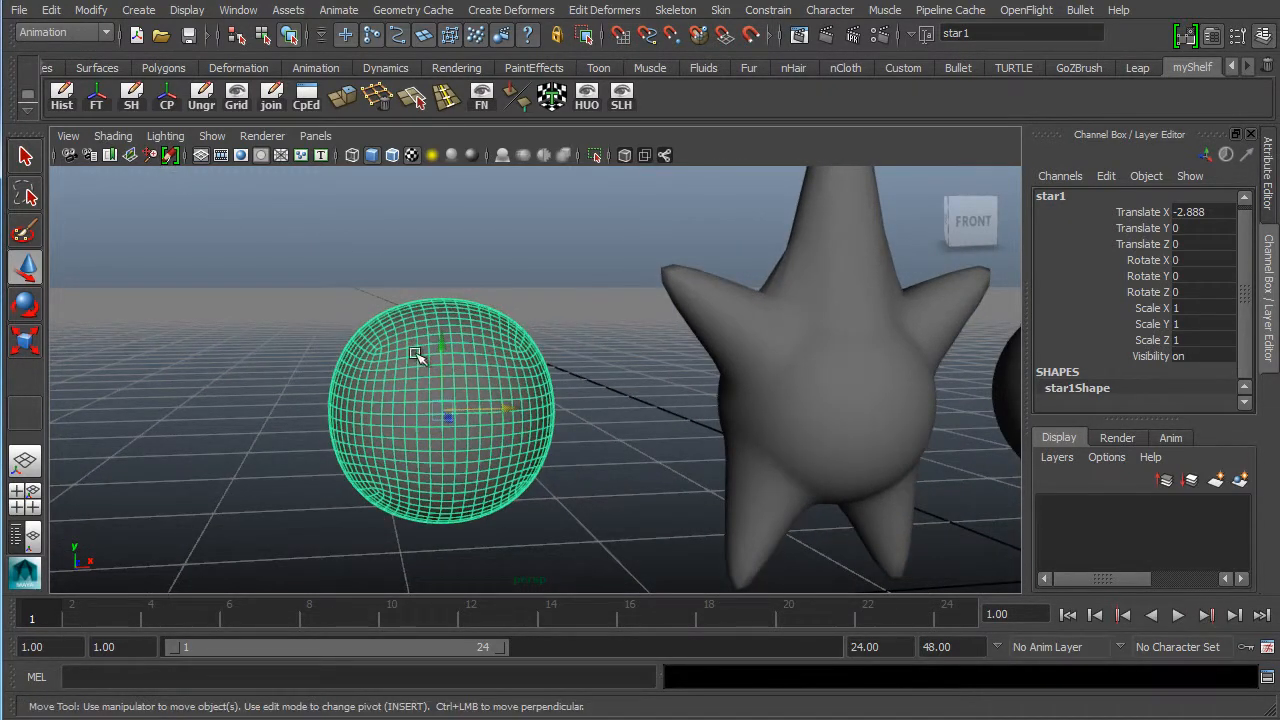
middle_click_drag(548, 474, 502, 422, "alt")
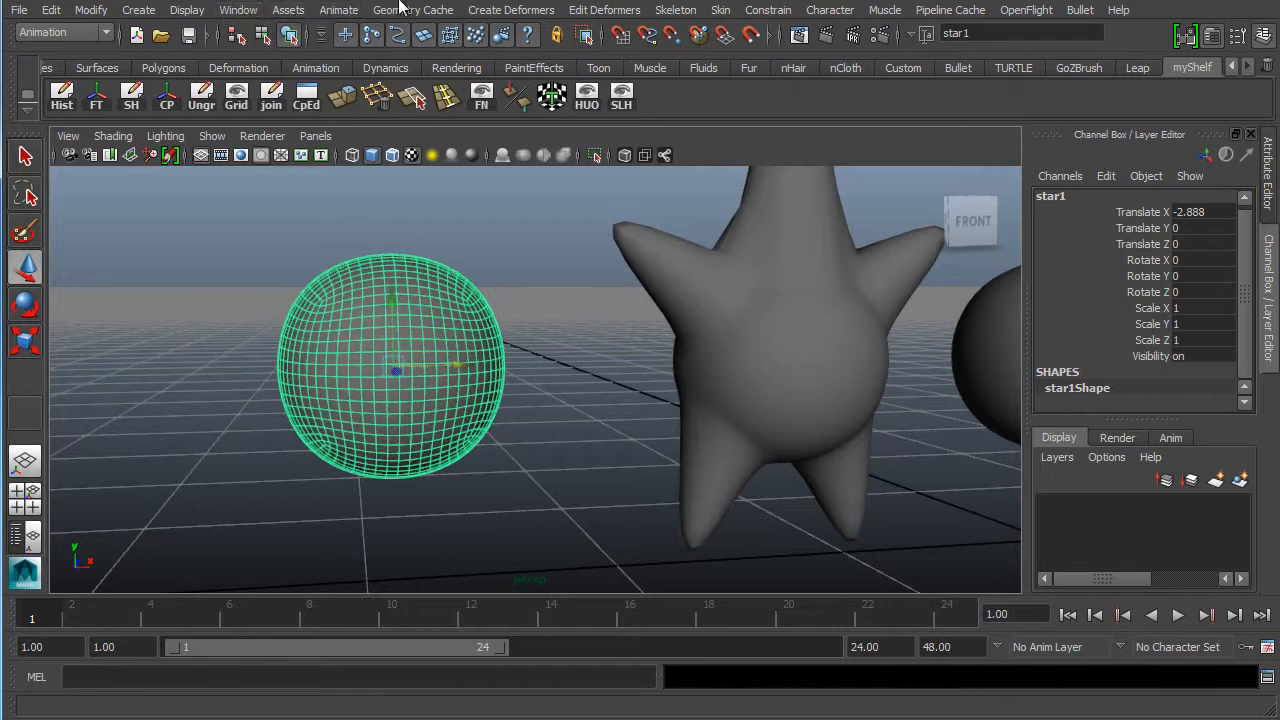
- Switch to the Polygons menu set and open the Sculpt Geometry Tool with its settings for star1
left_click(60, 32)
left_click(55, 60)
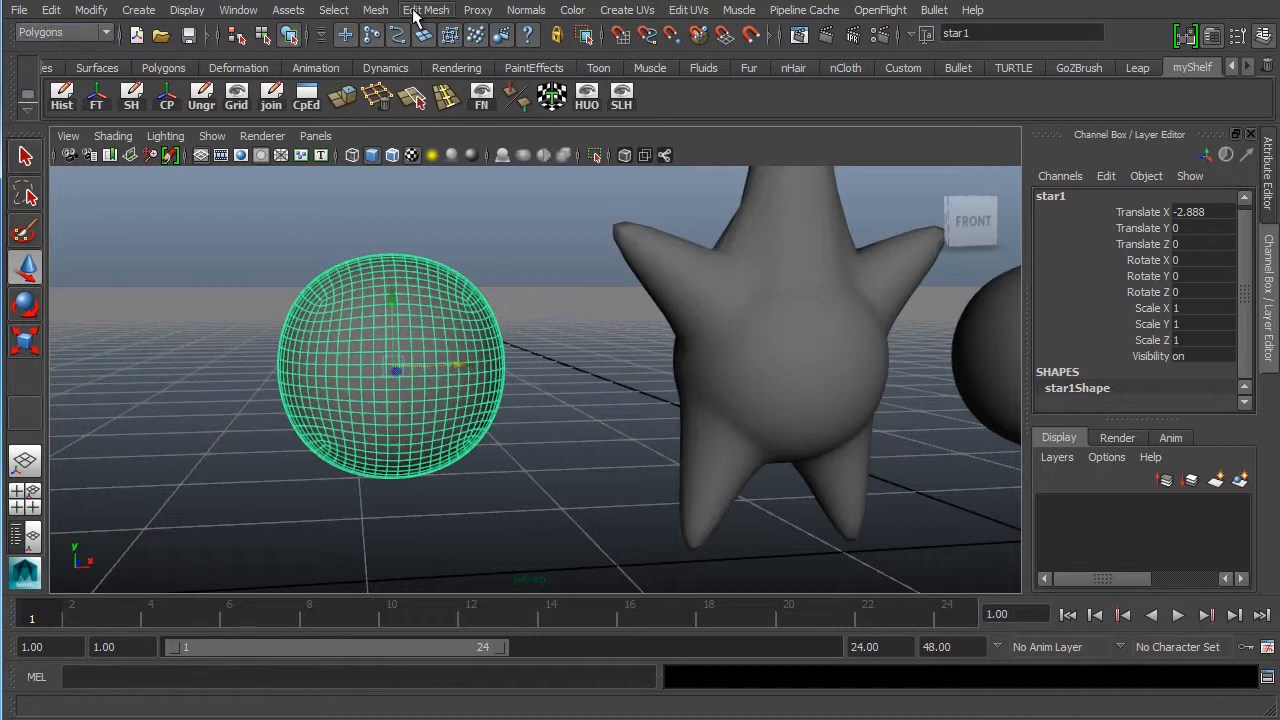
left_click(375, 10)
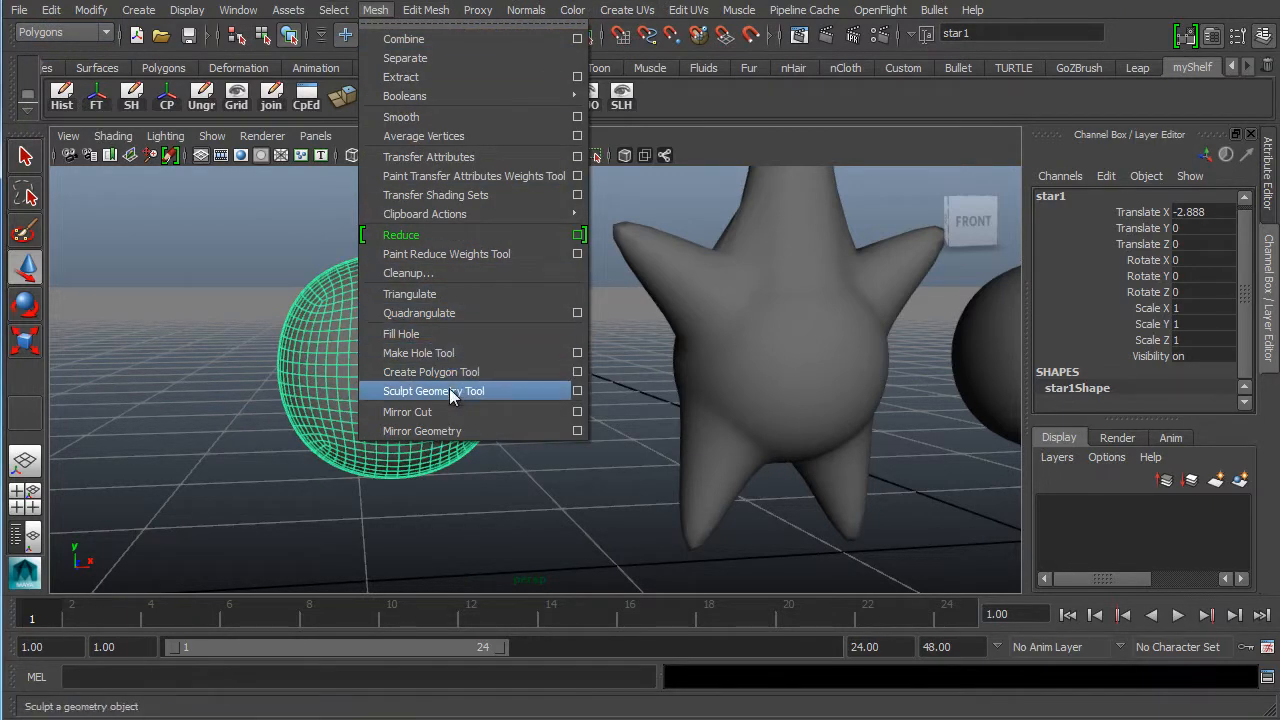
left_click(579, 390)
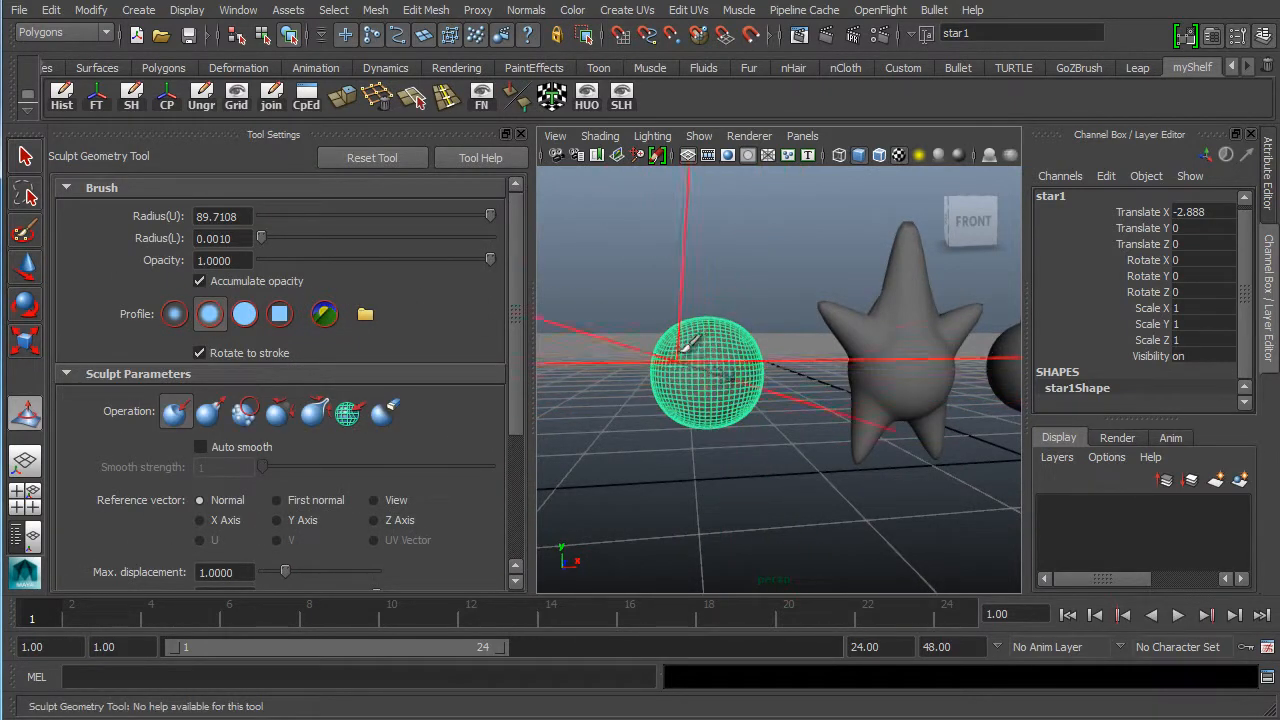
- Set the sculpt brush's upper radius to 1, then try a push stroke on star1 and undo it
left_click_drag(611, 395, 609, 395)
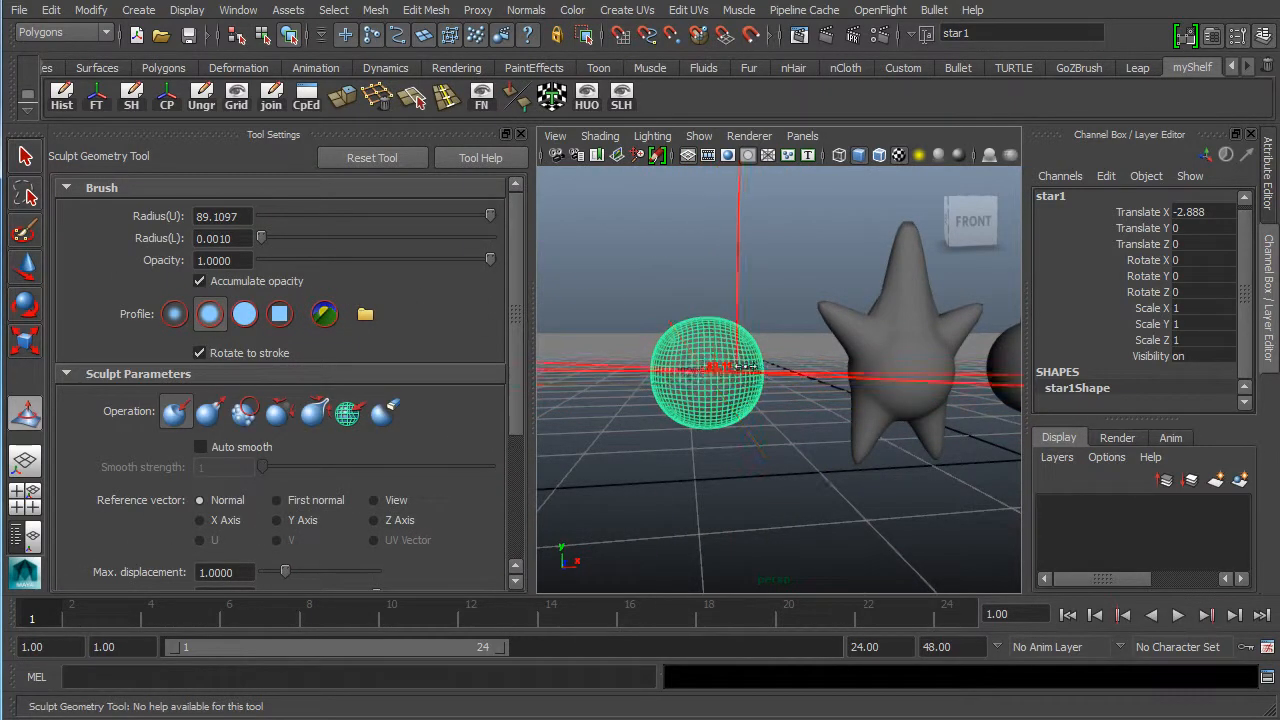
left_click_drag(684, 374, 545, 396)
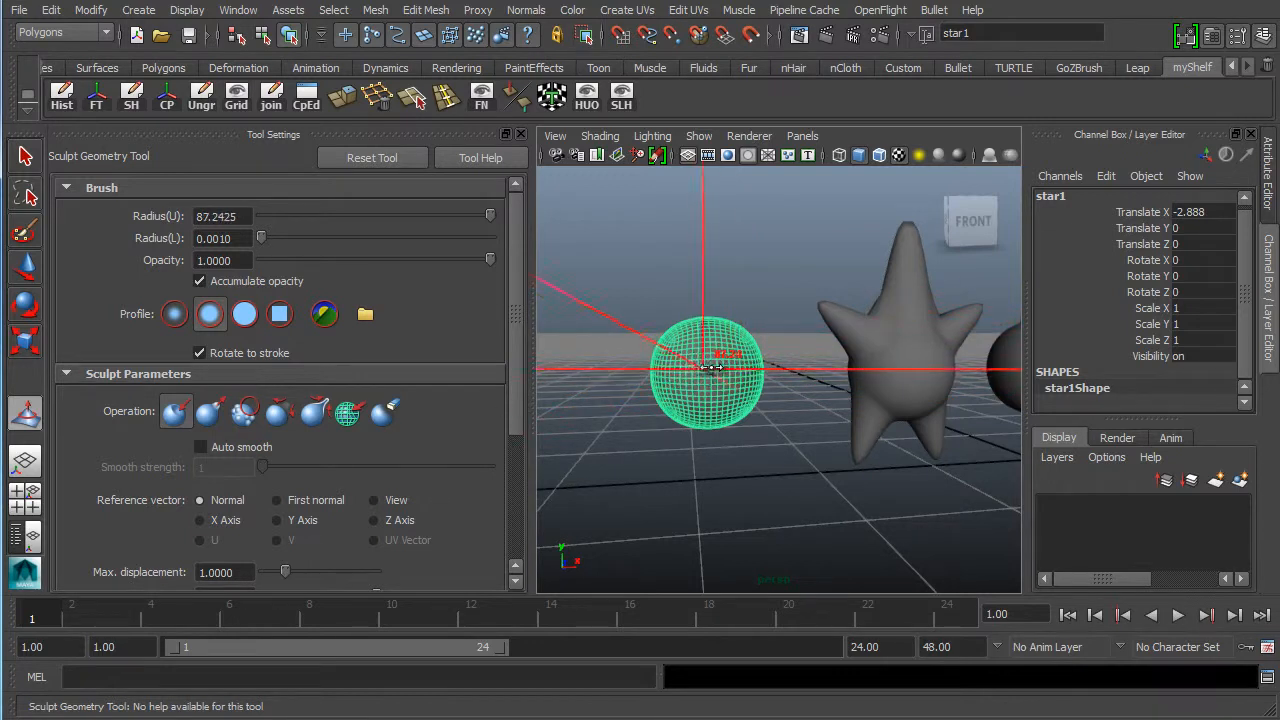
left_click_drag(373, 396, 210, 402)
left_click_drag(704, 357, 60, 410)
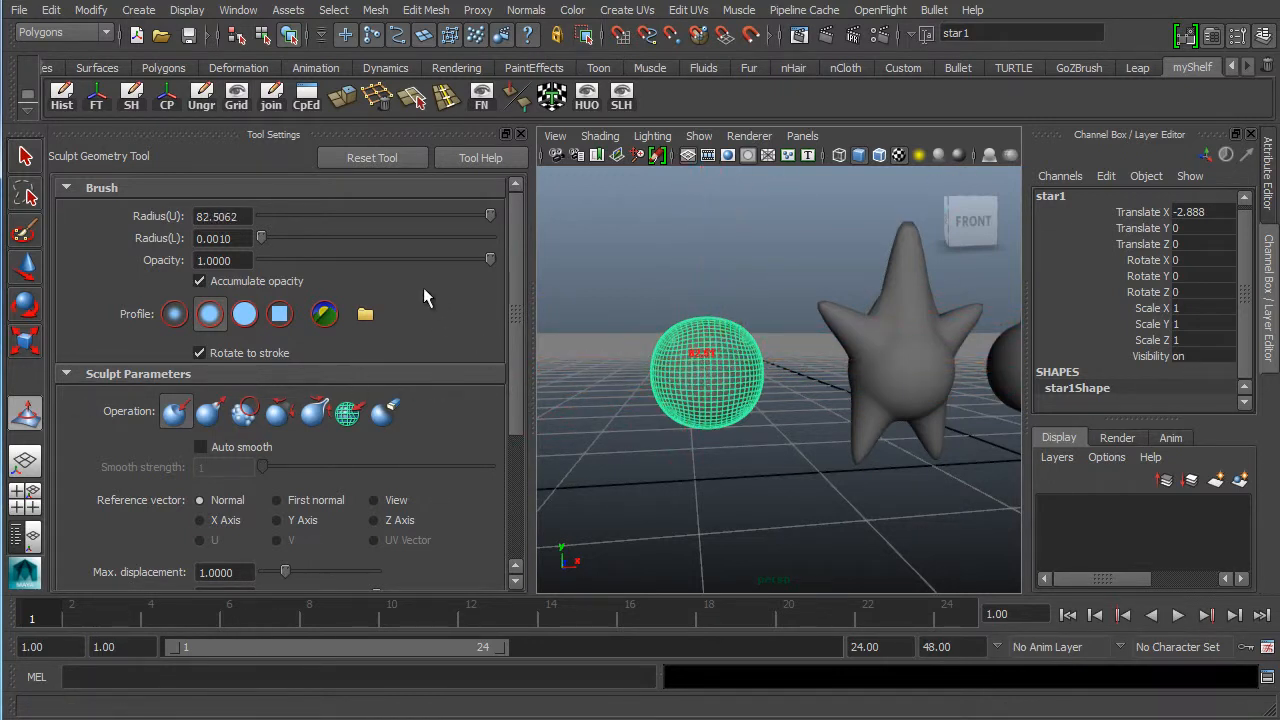
type("1")
key("Return")
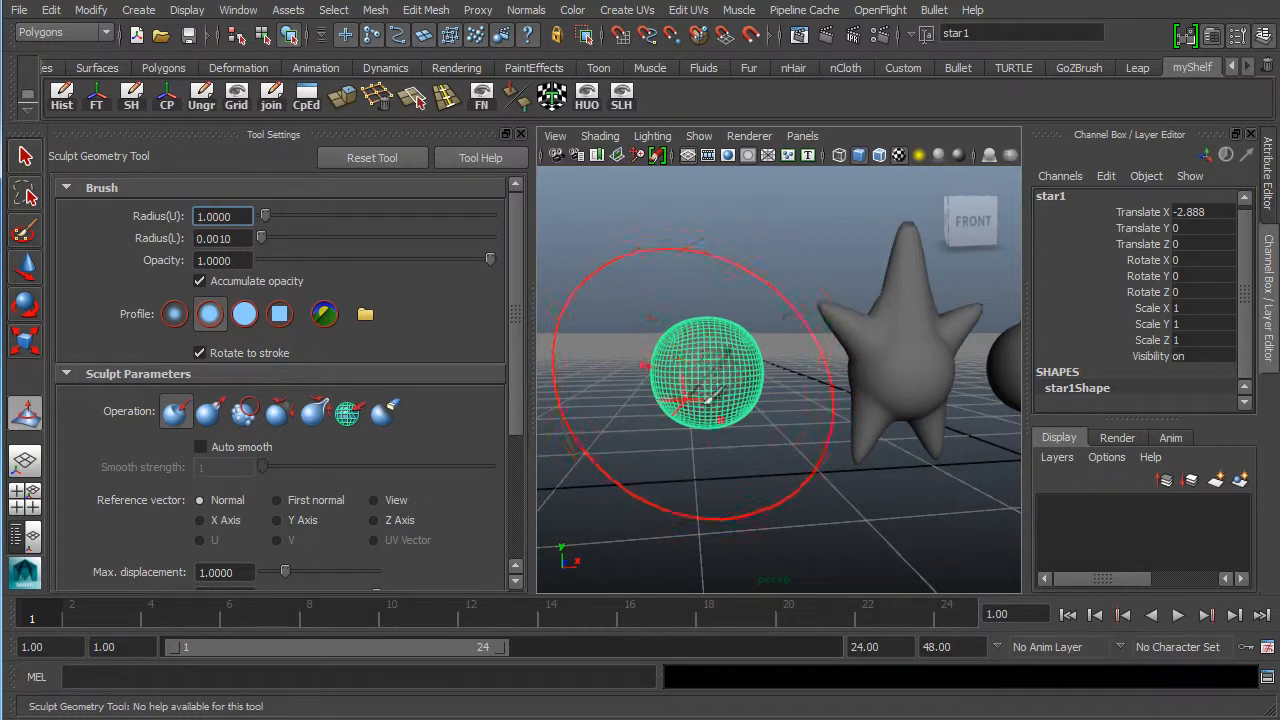
left_click_drag(706, 384, 722, 385)
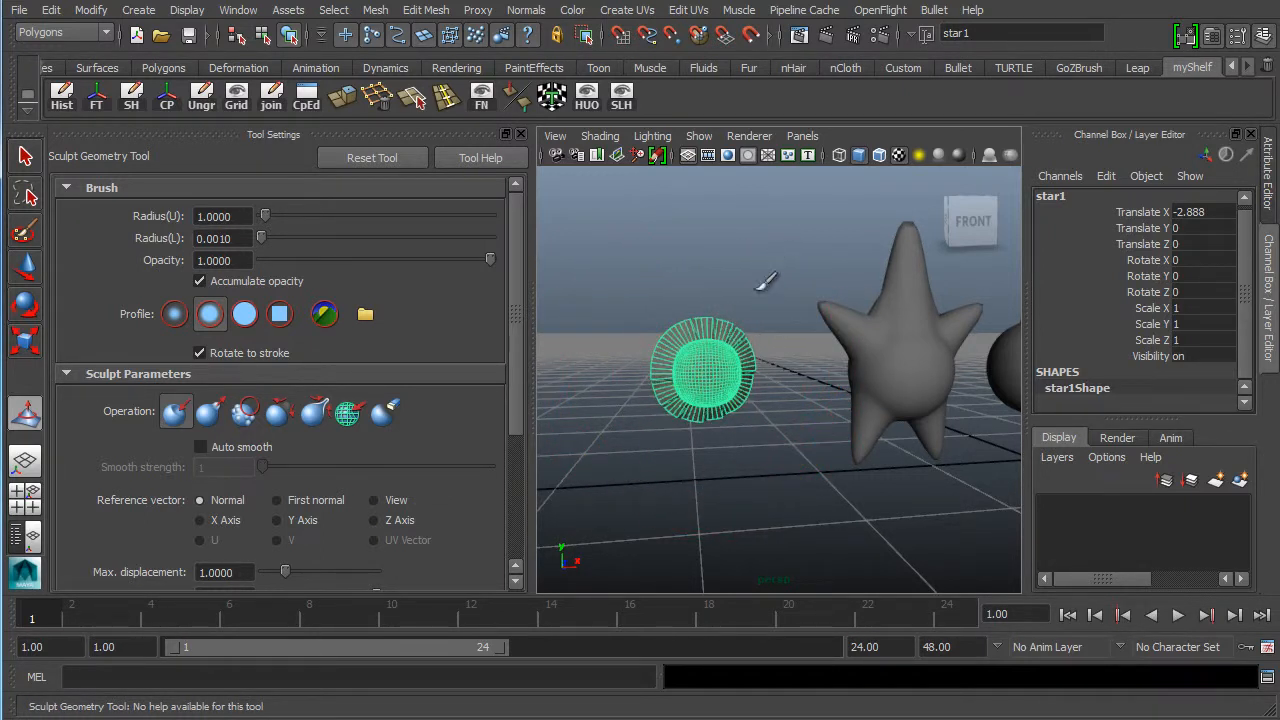
key("ctrl+z")
- Shrink the sculpt brush's upper radius to about 0.1323 and frame star1 closely
key("b")
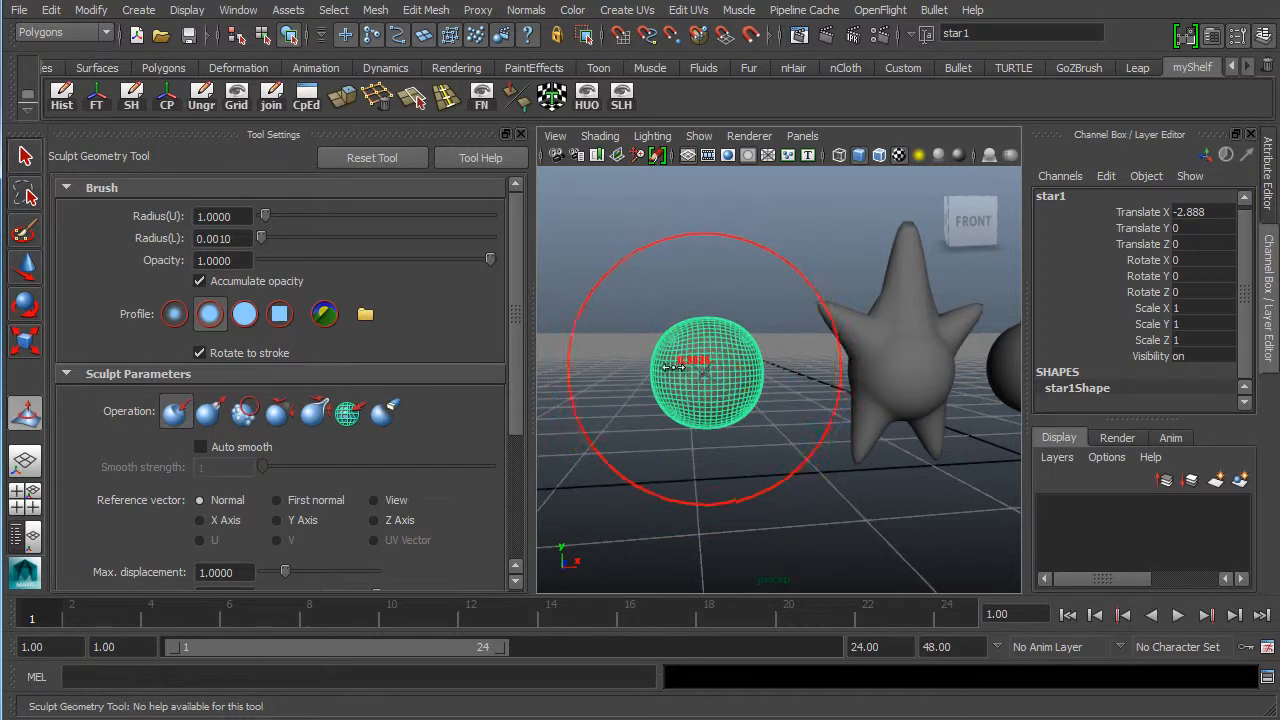
left_click_drag(673, 367, 535, 375)
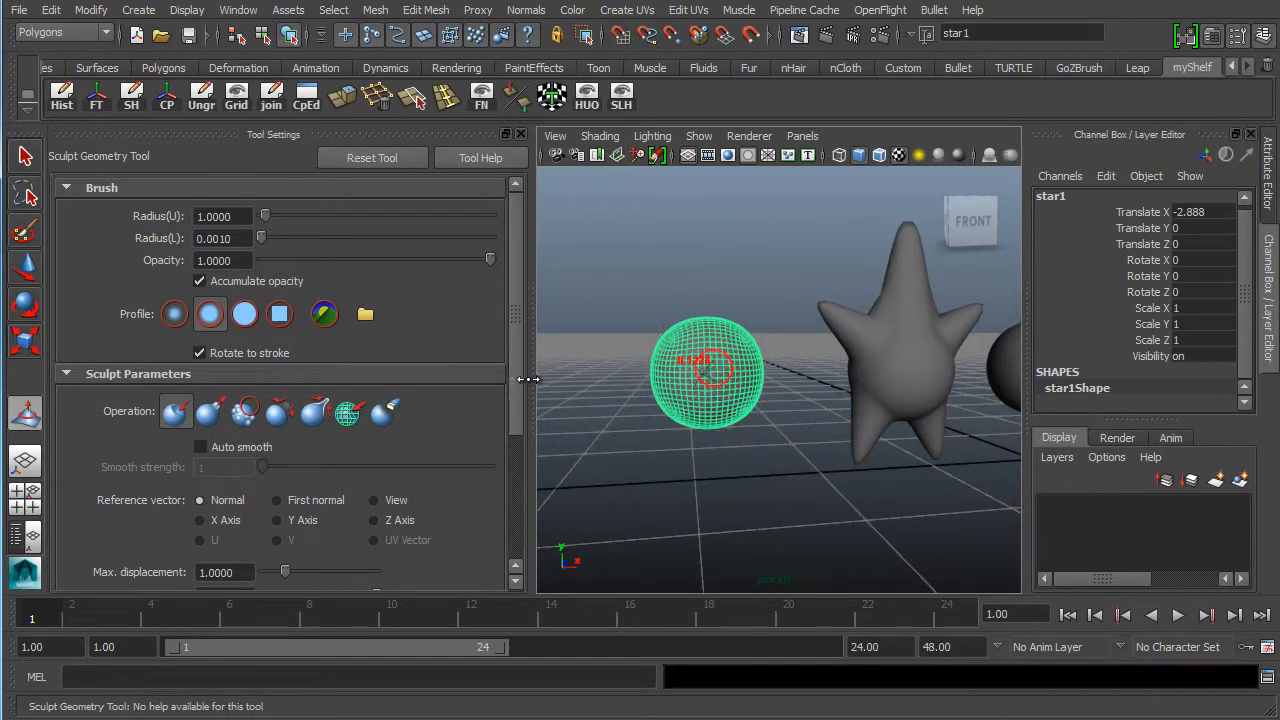
scroll(680, 394, "up", 8)
scroll(791, 354, "down", 6)
middle_click_drag(735, 383, 754, 398, "alt")
scroll(754, 392, "up", 3)
key("f")
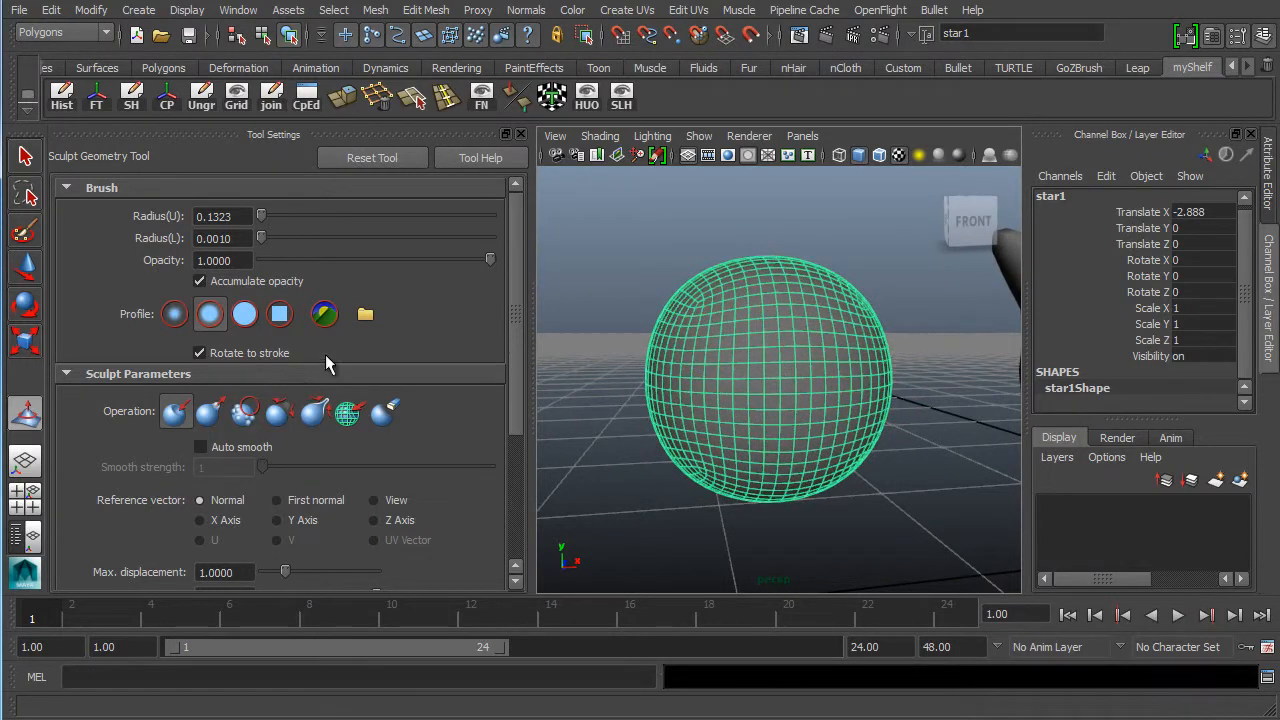
- Enable Reflection across the X axis in the Sculpt Geometry Tool's Stroke settings
left_click_drag(508, 353, 516, 490)
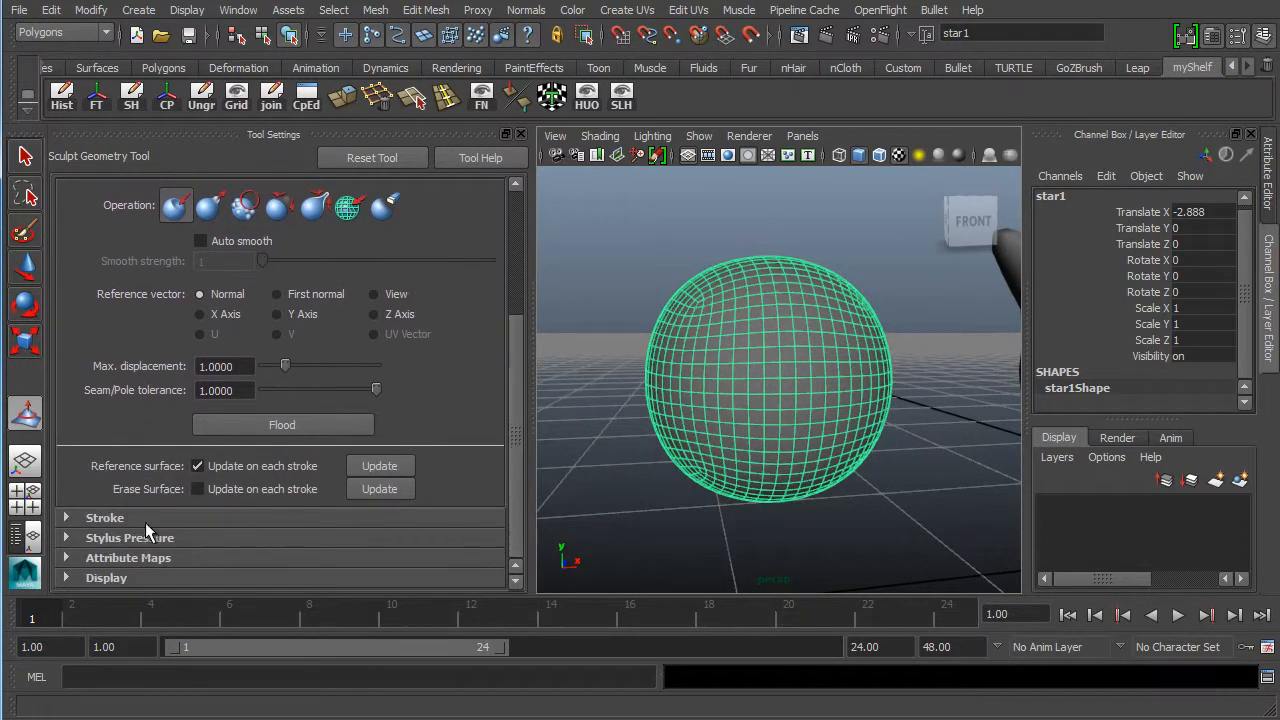
left_click(125, 518)
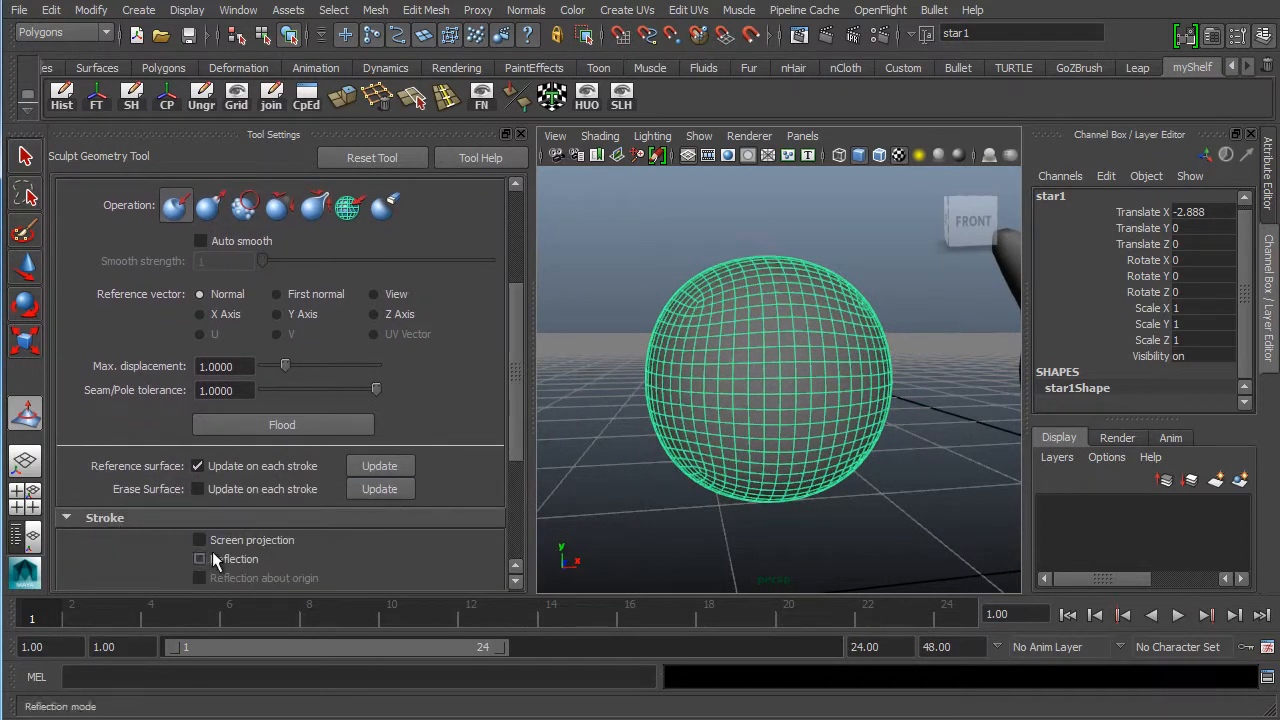
scroll(501, 420, "down", 3)
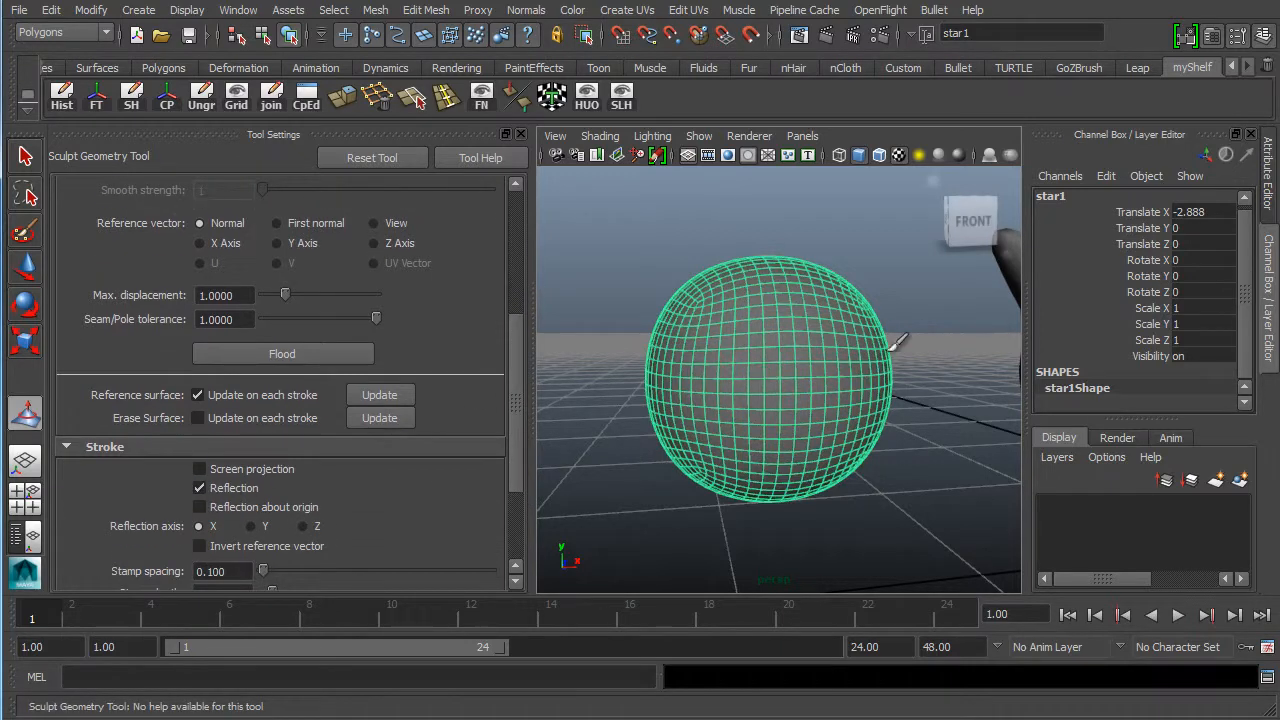
middle_click_drag(766, 382, 664, 402, "alt")
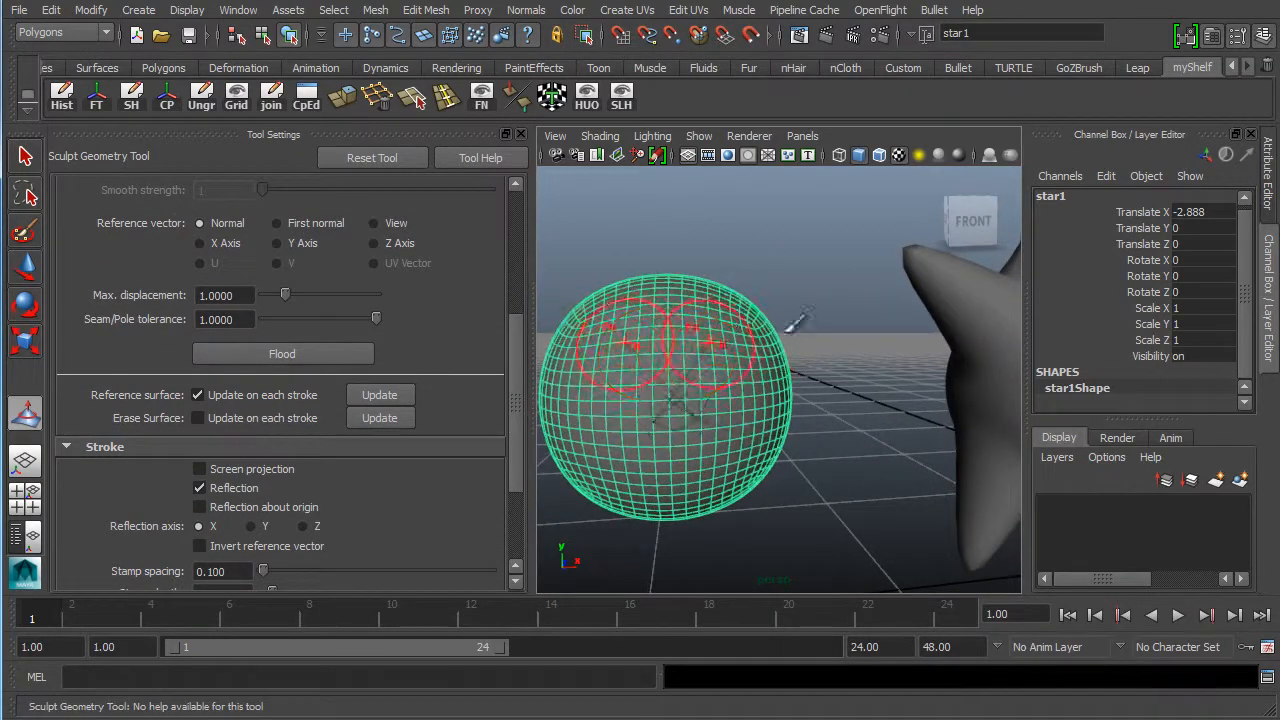
left_click_drag(513, 401, 506, 276)
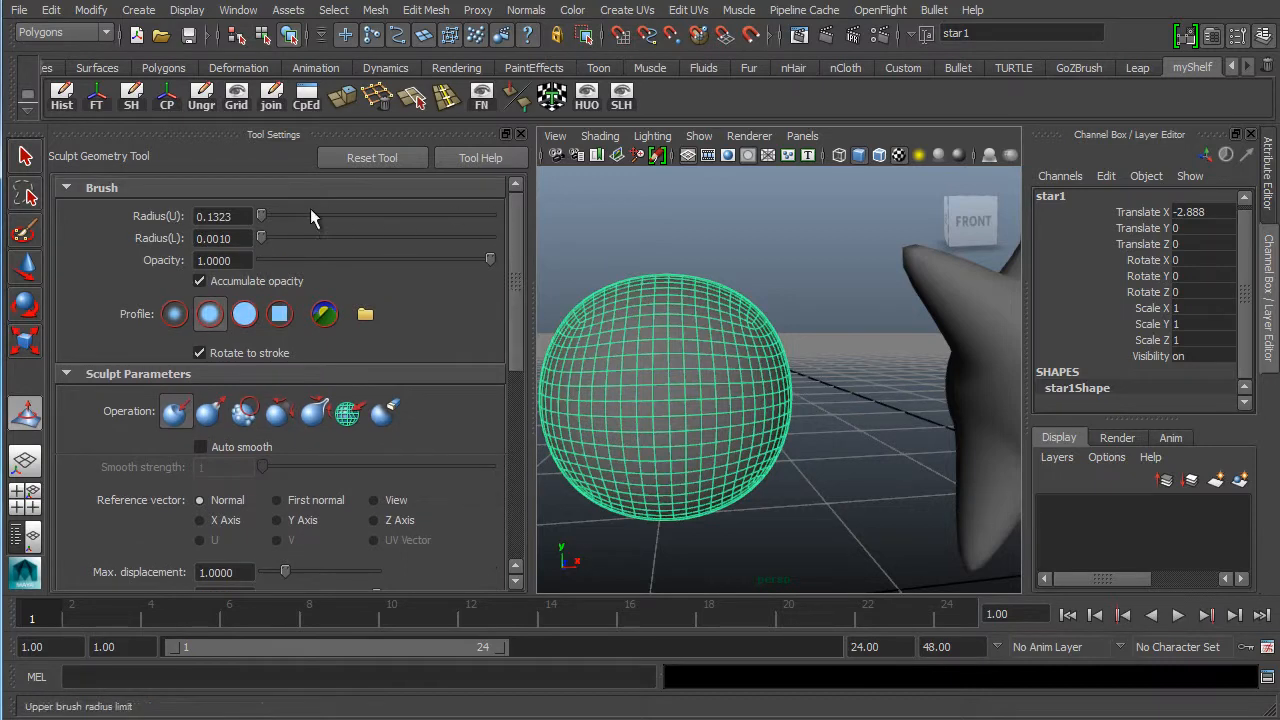
- Undo a trial push stroke and, with brush opacity set to 0.1, push mirrored eye sockets into the upper front of star1
left_click_drag(716, 366, 740, 369)
key("ctrl+z")
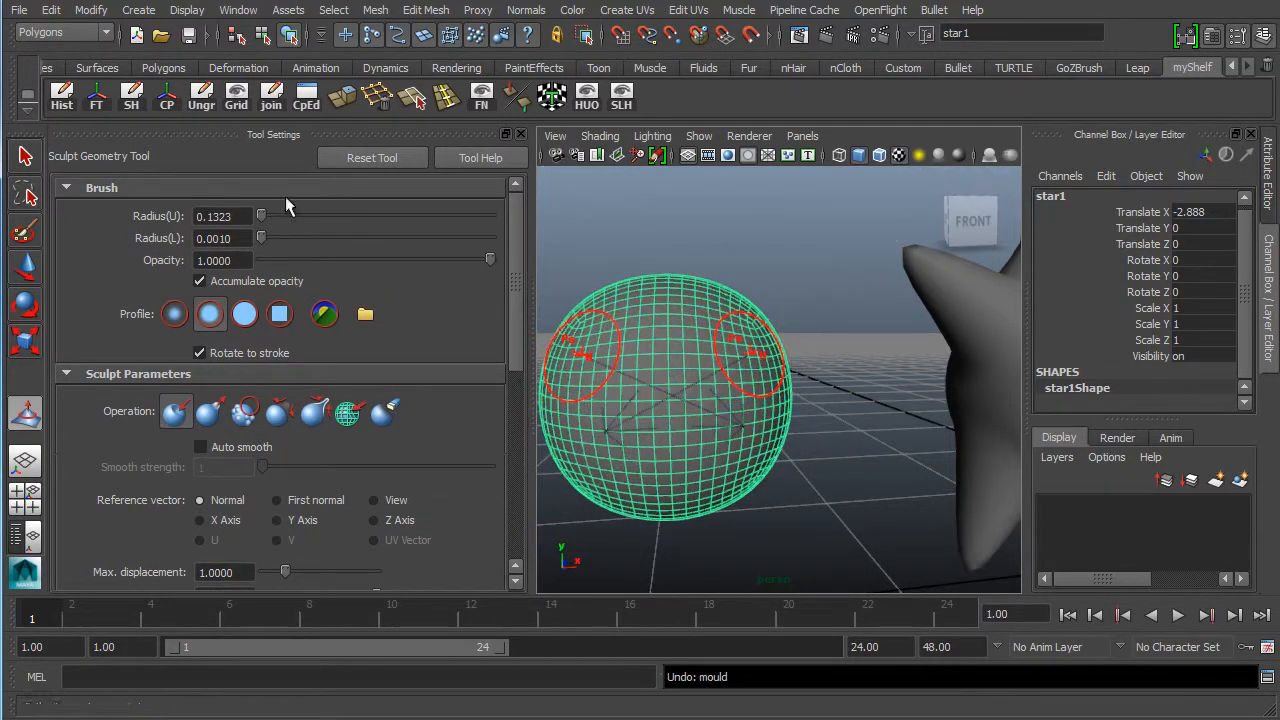
left_click(248, 260)
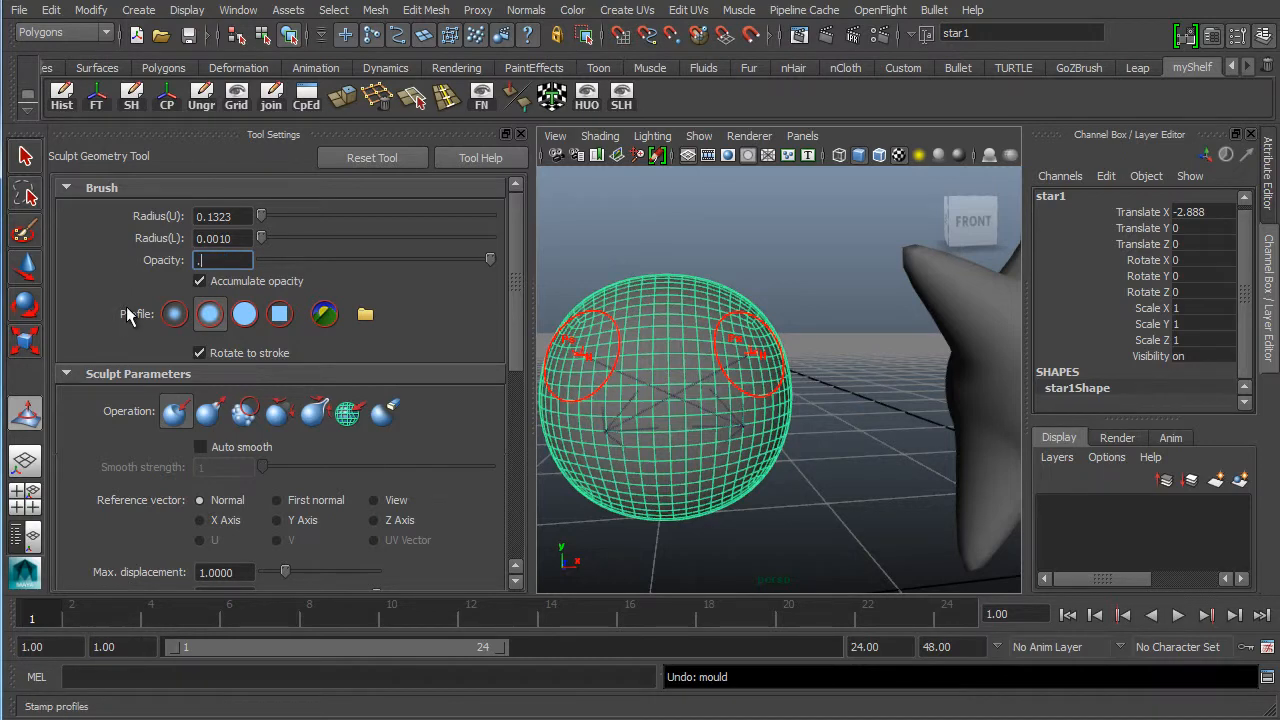
type(".1")
key("Return")
left_click_drag(725, 352, 721, 354)
mouse_move(674, 446)
left_mouse_down("alt")
mouse_move(649, 434)
mouse_move(657, 350)
mouse_move(553, 368)
mouse_move(651, 409)
mouse_move(609, 437)
mouse_move(640, 434)
left_mouse_up("alt")
- Switch the sculpt operation to Pull, try pulling out the lower centre of star1's face and undo the stroke
left_click(209, 411)
middle_click_drag(640, 434, 797, 418, "alt")
left_click_drag(803, 412, 864, 432, "alt")
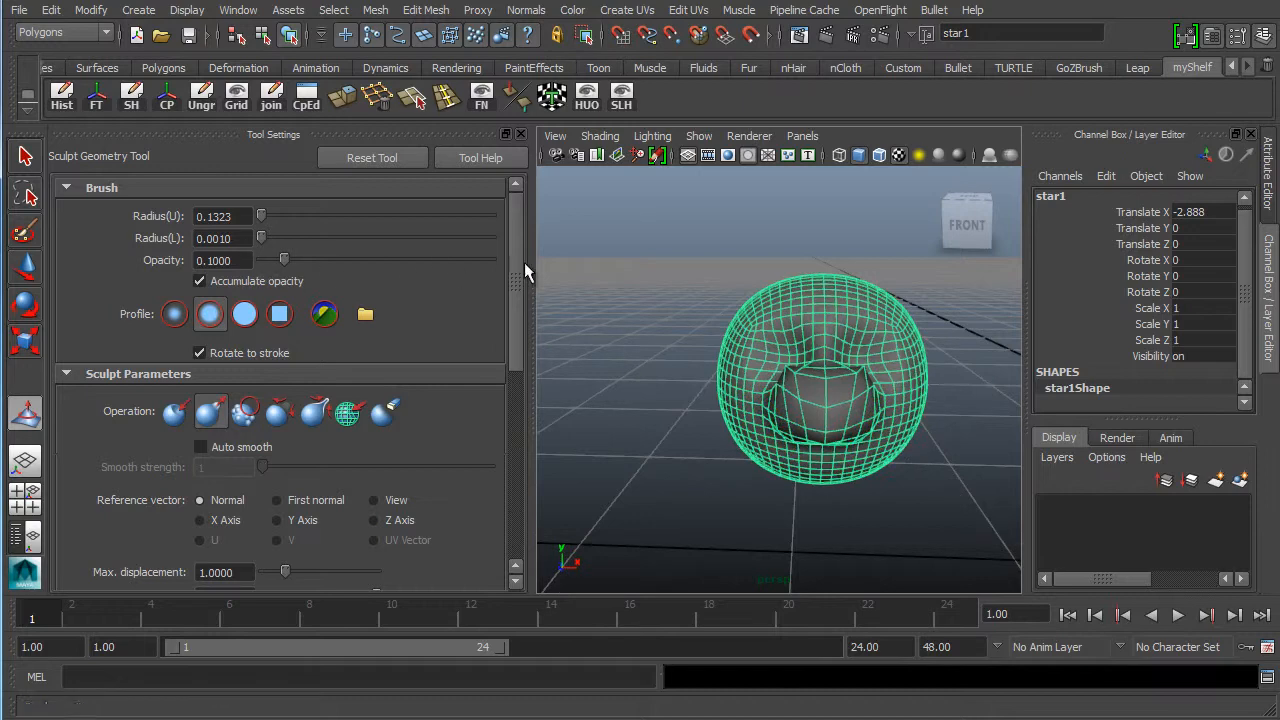
key("ctrl+z")
- Lower the brush opacity to 0.01, try a pull stroke below the eye sockets and undo it
double_click(240, 261)
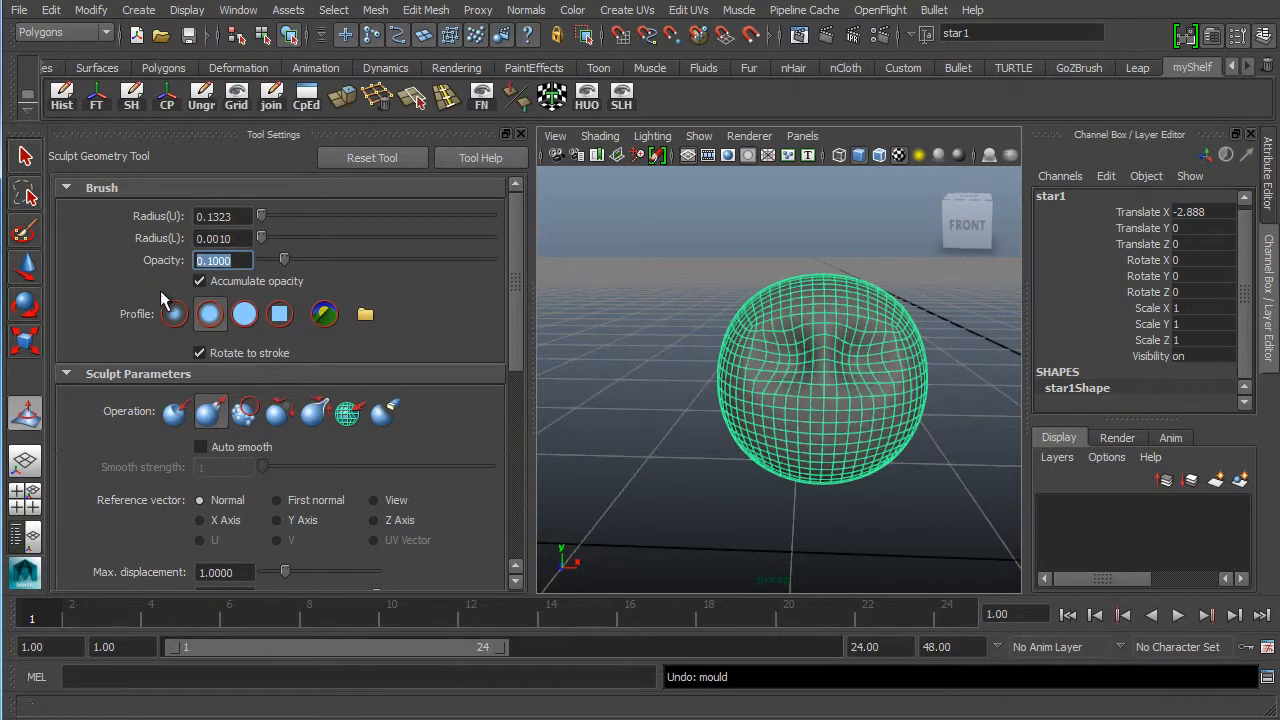
type("0.01")
key("Return")
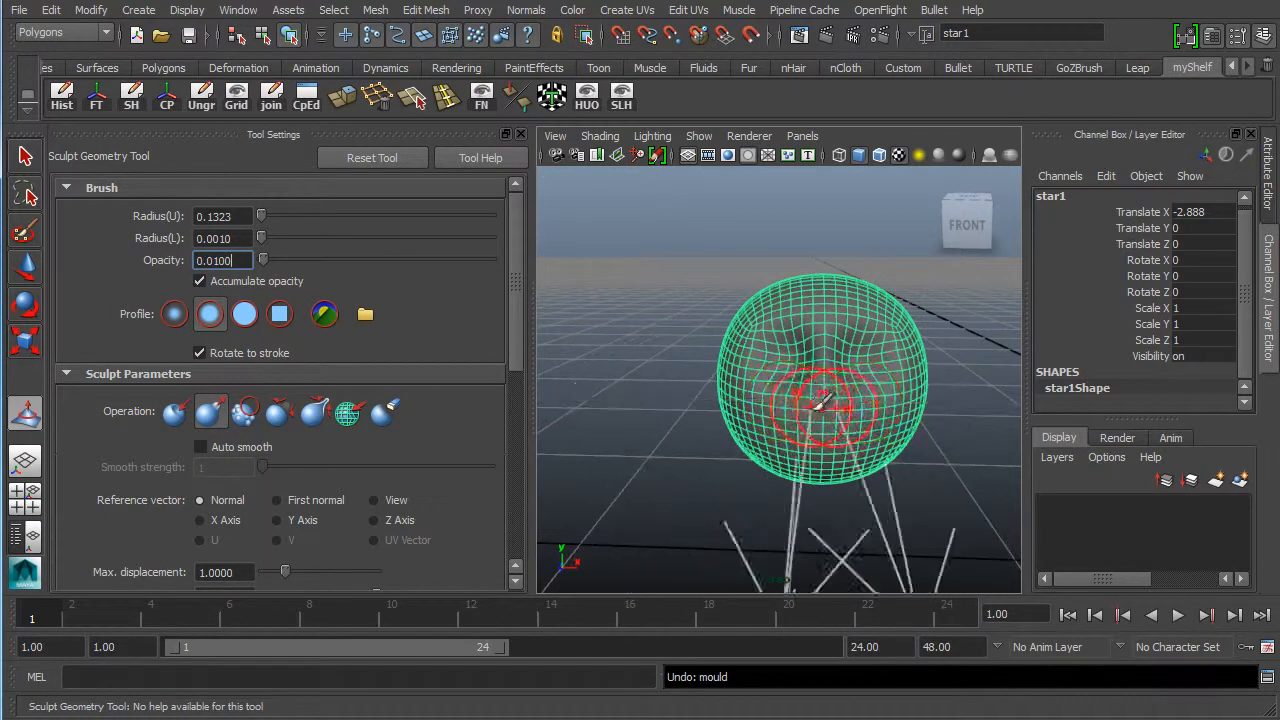
left_click_drag(827, 410, 826, 419)
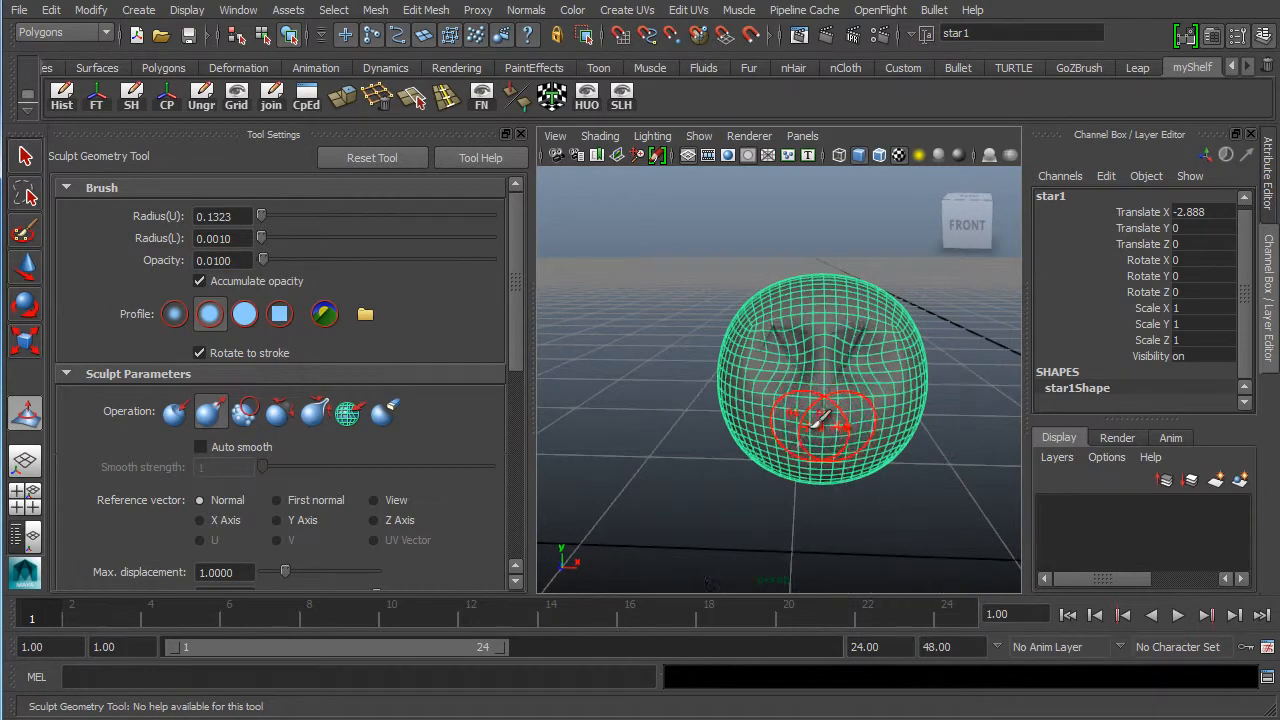
key("ctrl+z")
- Reduce the upper brush radius to 0.0807 and pull out a nose in the centre of star1's face
key("m")
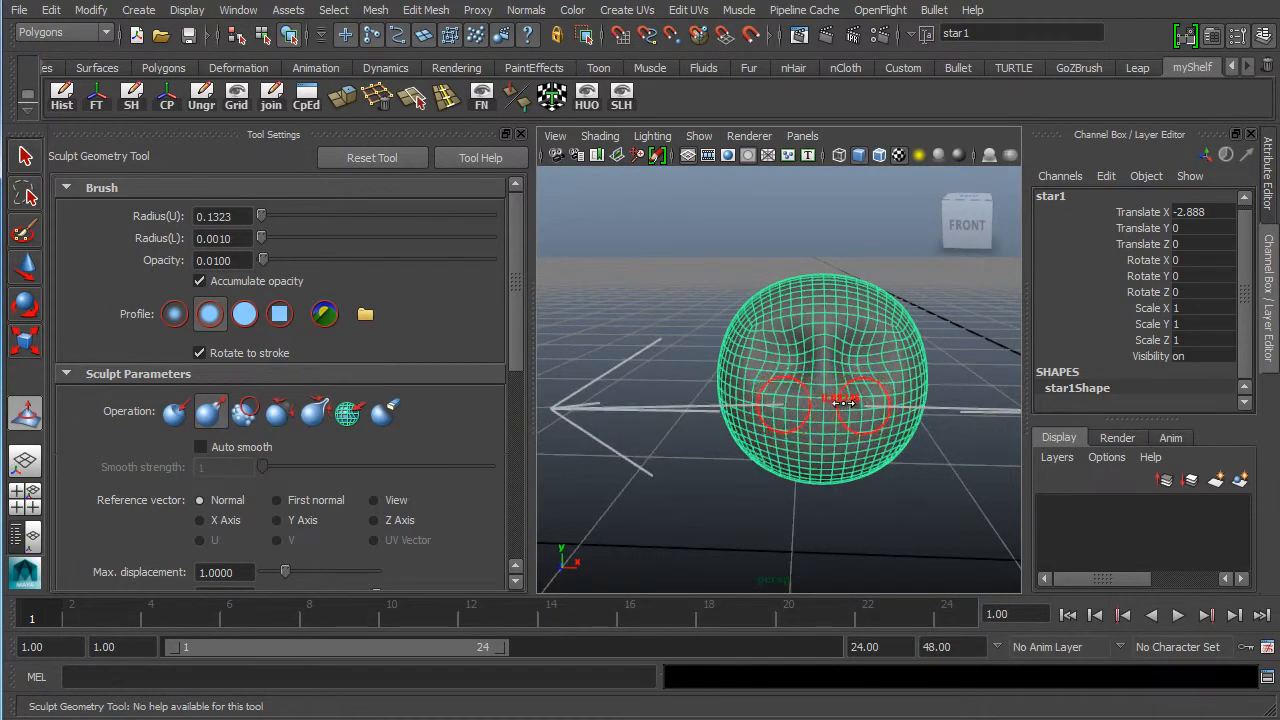
mouse_move(843, 402)
left_mouse_down()
mouse_move(814, 409)
mouse_move(820, 388)
left_mouse_up()
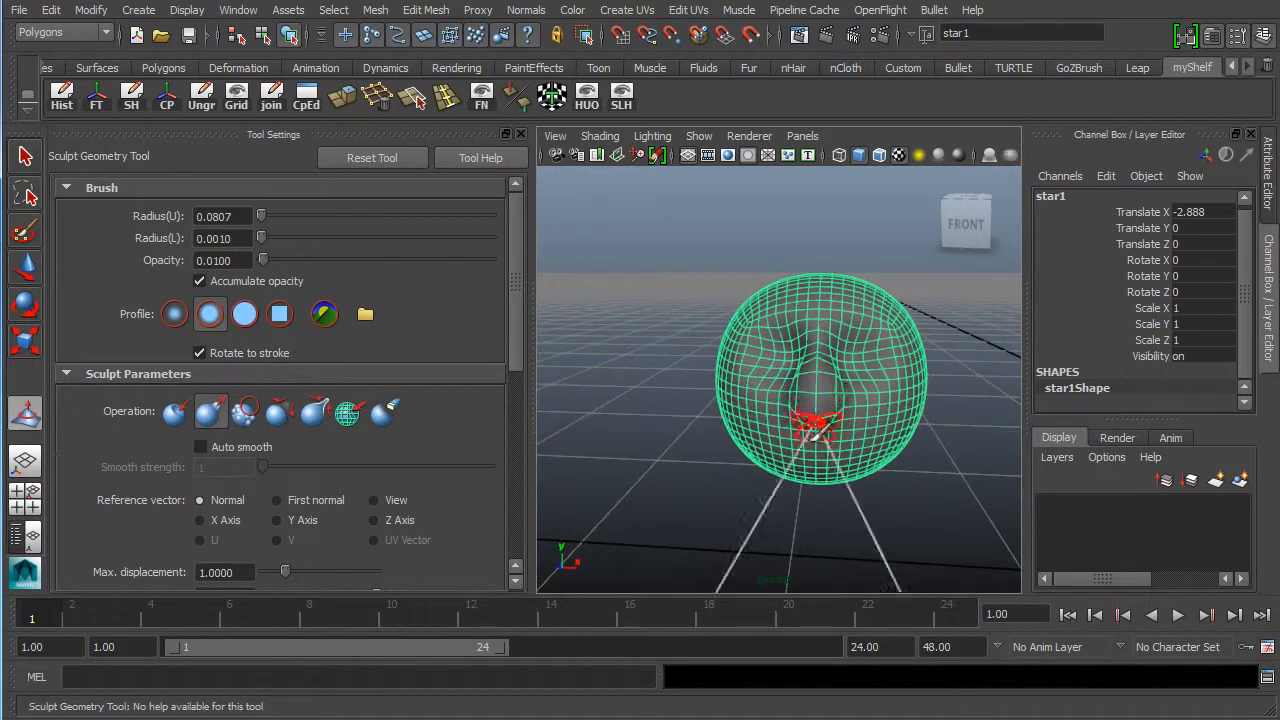
left_click_drag(806, 429, 777, 374, "alt")
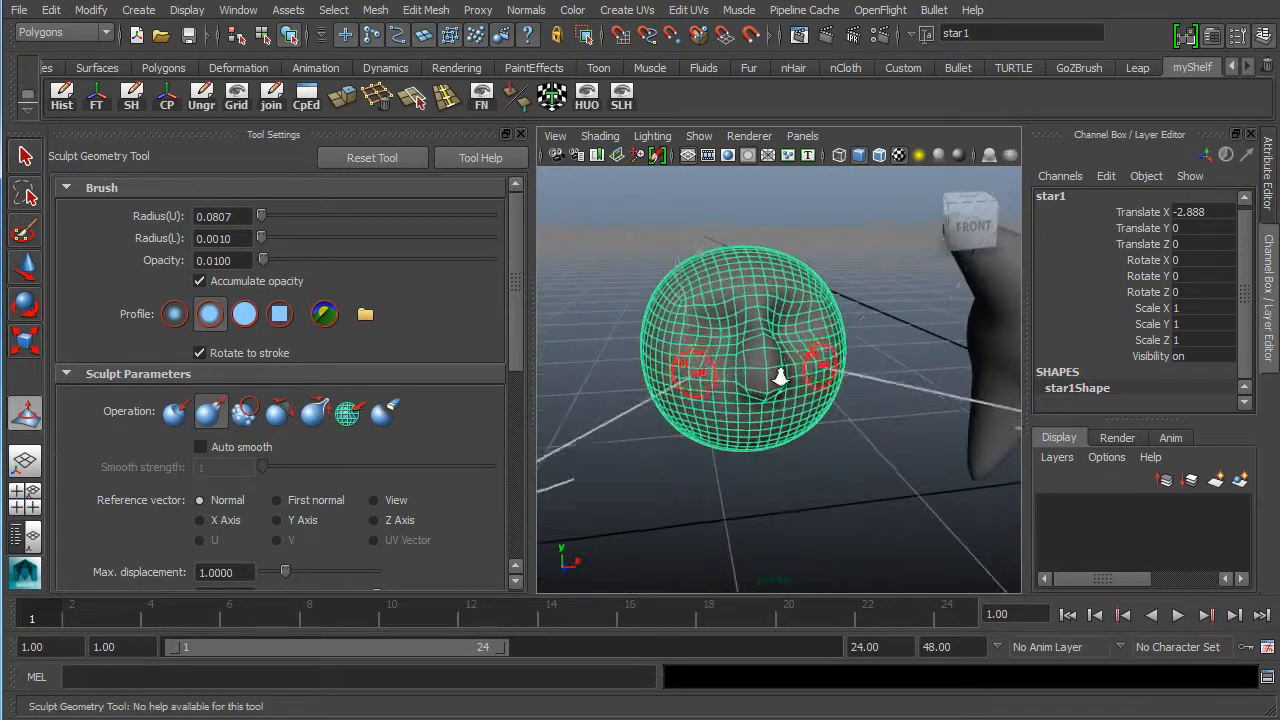
scroll(777, 374, "up", 3)
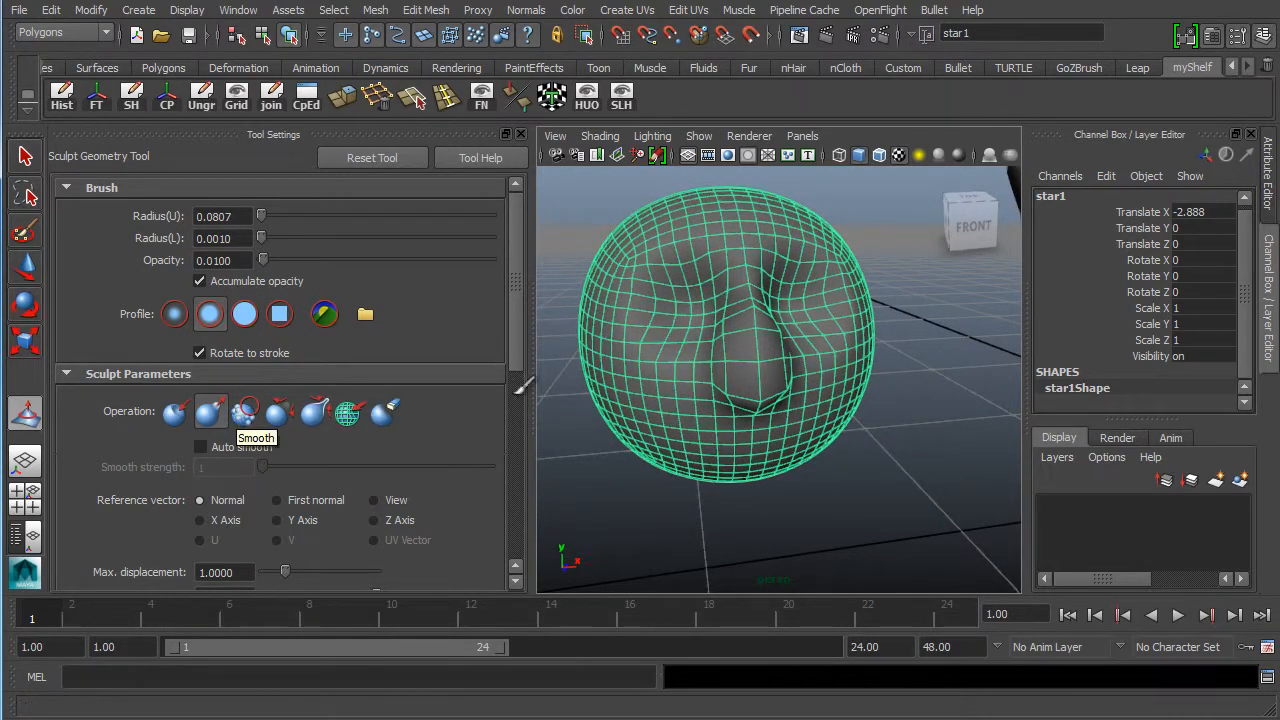
- Switch the sculpt operation to Smooth and soften the nose on star1's face
left_click(250, 446)
left_click(246, 413)
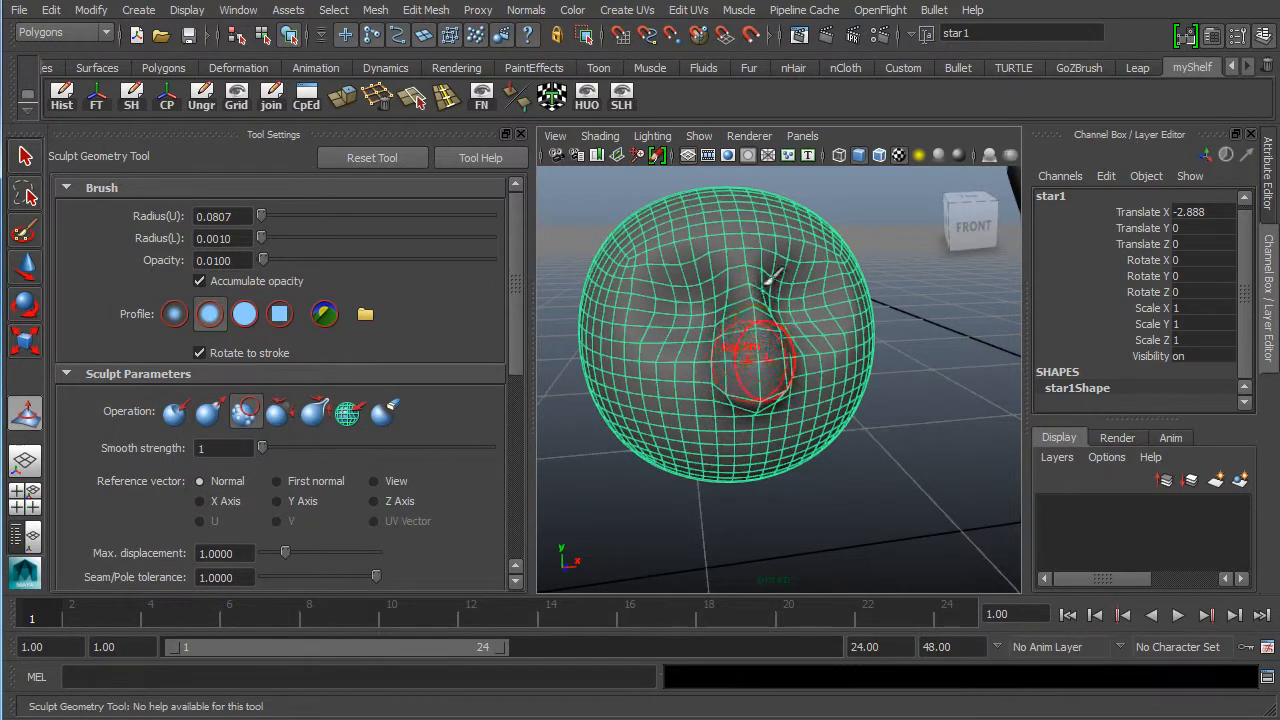
left_click_drag(763, 356, 736, 311, "alt")
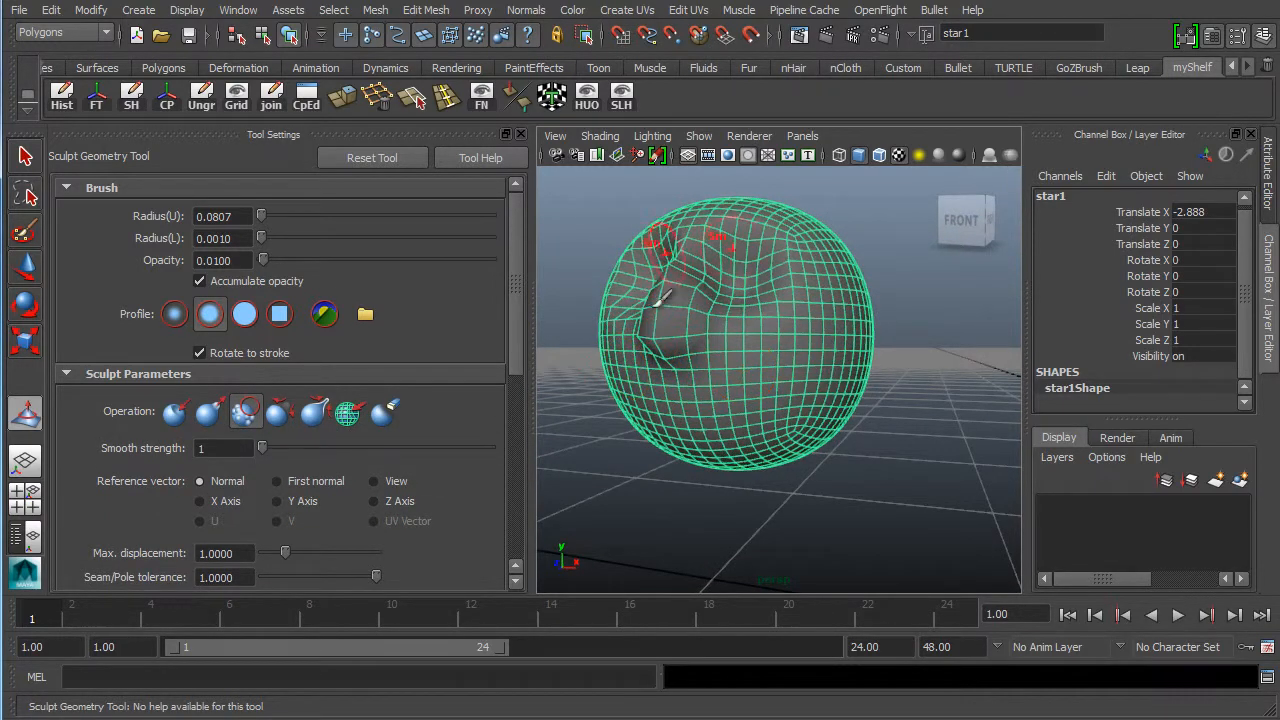
mouse_move(691, 369)
left_mouse_down("alt")
mouse_move(709, 406)
mouse_move(668, 284)
left_mouse_up("alt")
left_click_drag(713, 410, 766, 271, "alt")
mouse_move(700, 370)
left_mouse_down("alt")
mouse_move(660, 400)
mouse_move(648, 356)
mouse_move(636, 376)
mouse_move(777, 449)
mouse_move(812, 308)
left_mouse_up("alt")
left_click_drag(731, 447, 690, 440, "alt")
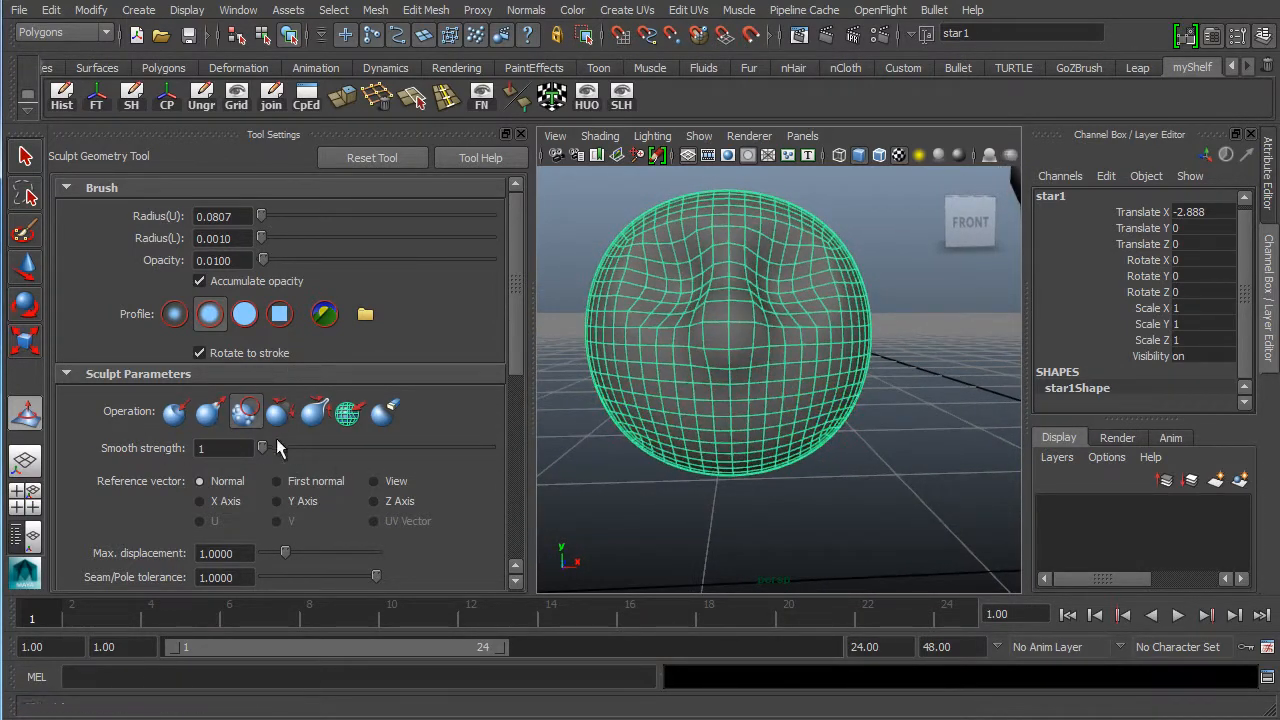
- Switch the sculpt operation to Pull, draw out a pointed chin and mirrored cheekbones on star1, and smooth them
left_click(205, 418)
mouse_move(729, 451)
left_mouse_down()
mouse_move(748, 443)
mouse_move(718, 486)
mouse_move(700, 448)
mouse_move(655, 435)
mouse_move(814, 300)
left_mouse_up()
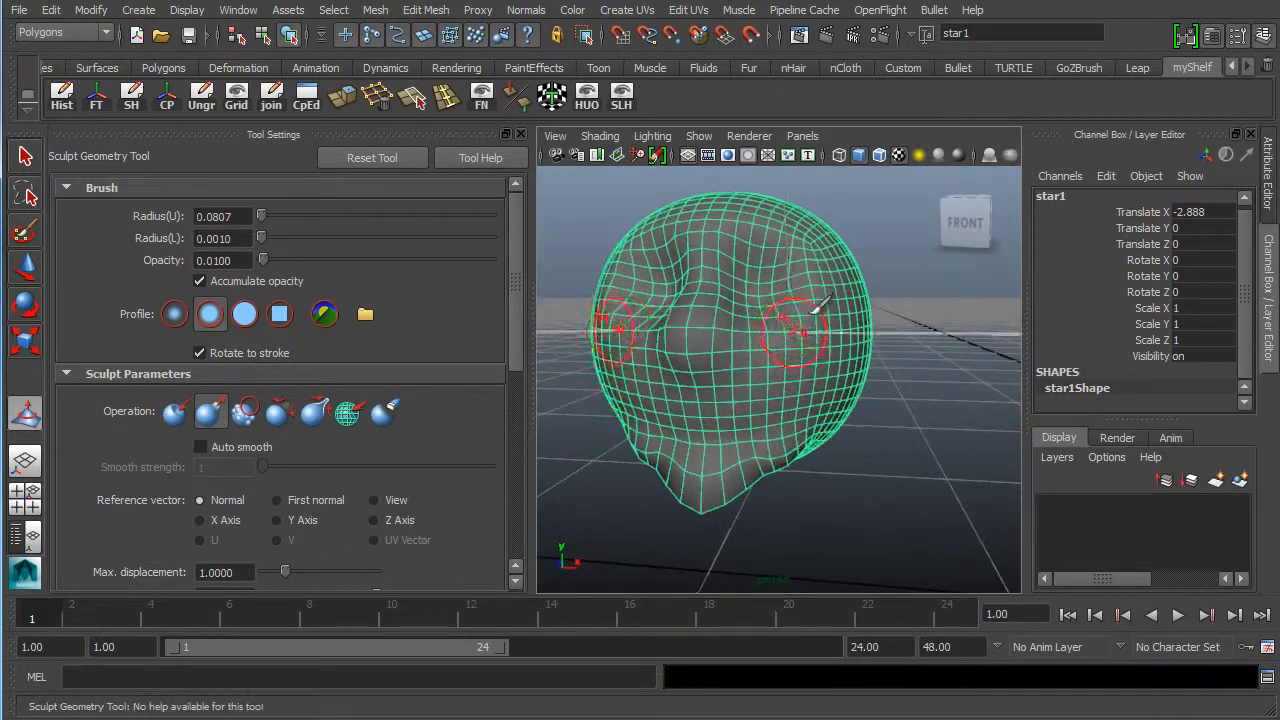
mouse_move(837, 357)
left_mouse_down("alt")
mouse_move(814, 386)
mouse_move(671, 457)
mouse_move(637, 455)
mouse_move(779, 440)
left_mouse_up("alt")
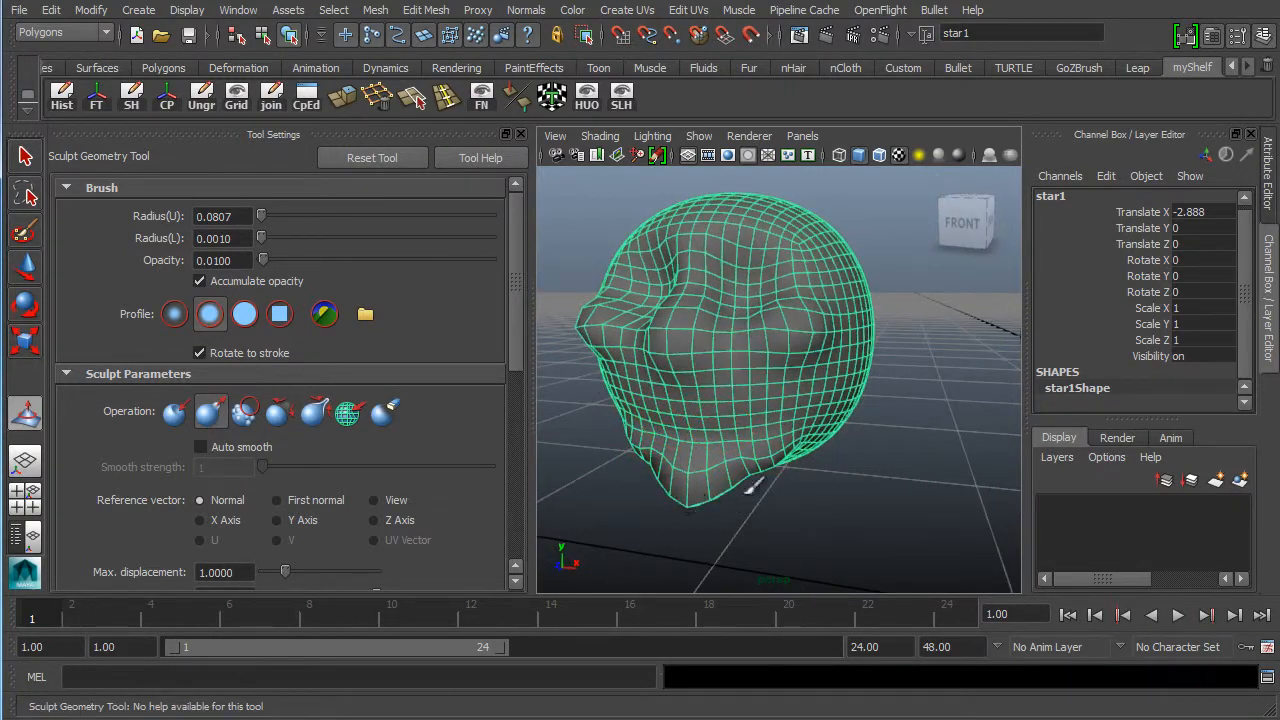
mouse_move(789, 367)
left_mouse_down("shift")
mouse_move(684, 298)
mouse_move(683, 385)
left_mouse_up("shift")
left_click_drag(668, 513, 773, 474, "alt")
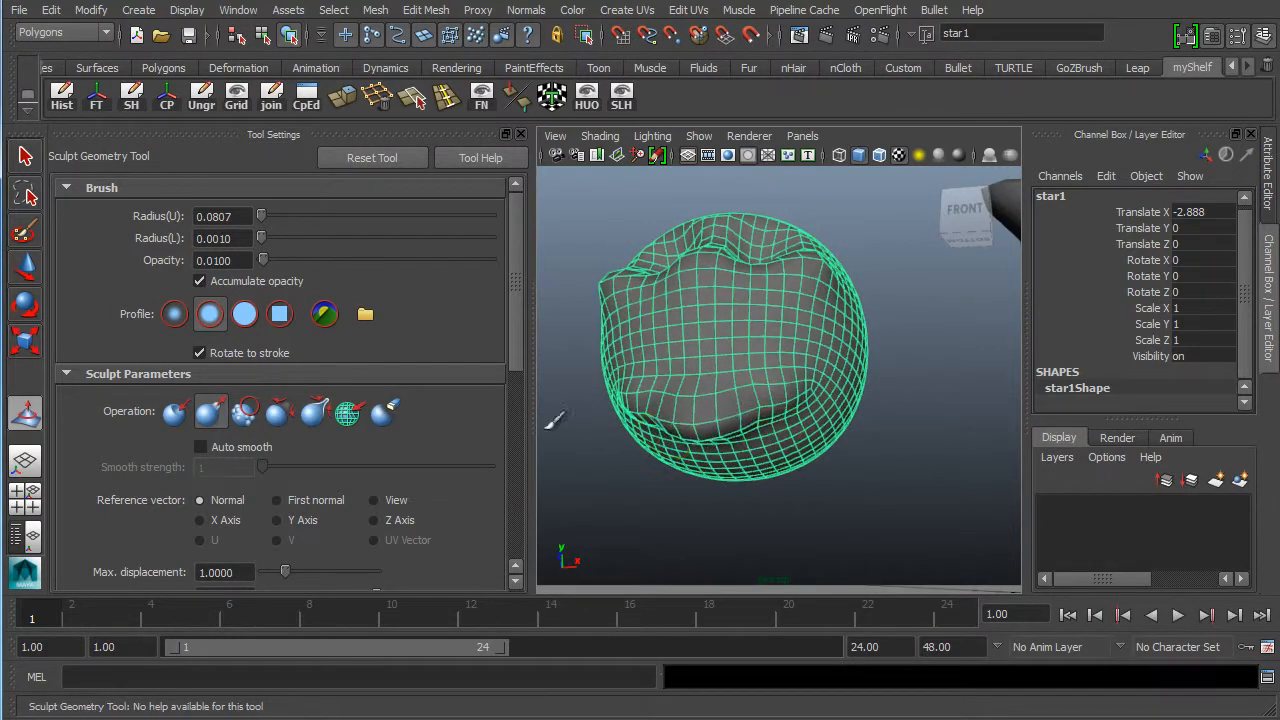
left_click_drag(604, 364, 627, 428, "alt")
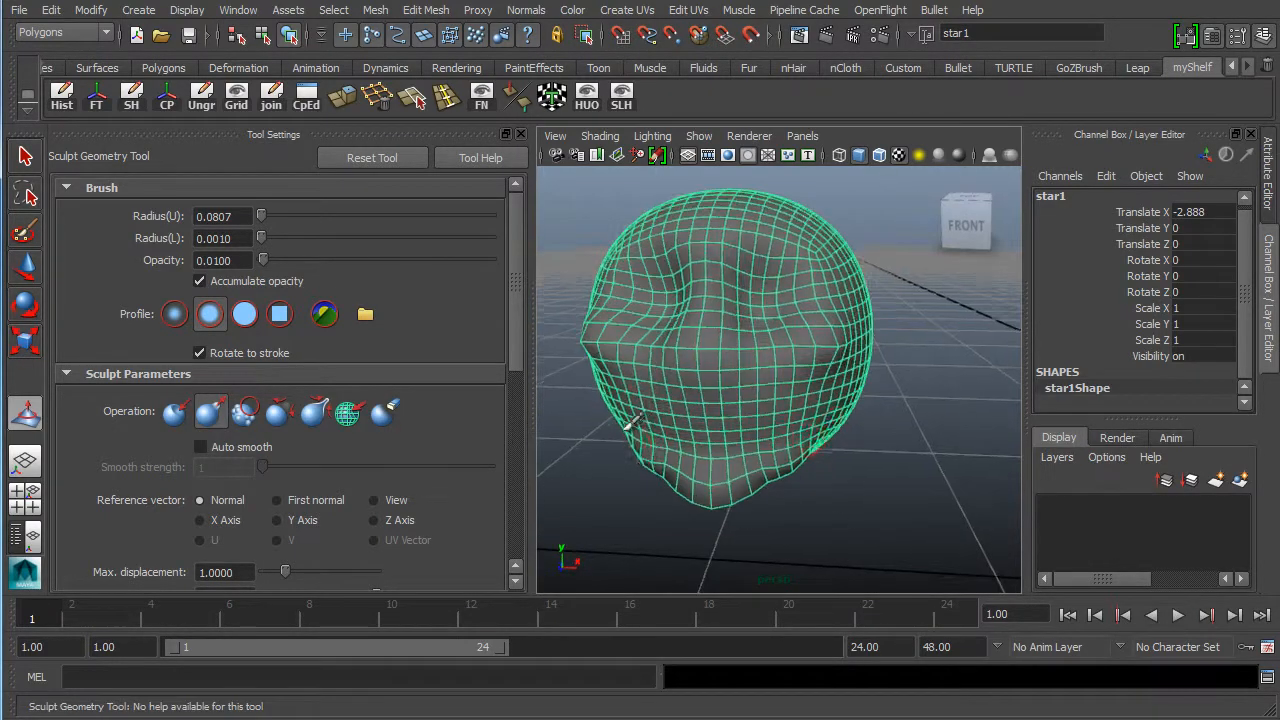
- Refine star1's chin and cheeks from the front and side with further mirrored pull strokes
right_click_drag(627, 428, 820, 460, "alt")
middle_click_drag(738, 497, 900, 382, "alt")
right_click_drag(900, 382, 850, 344, "alt")
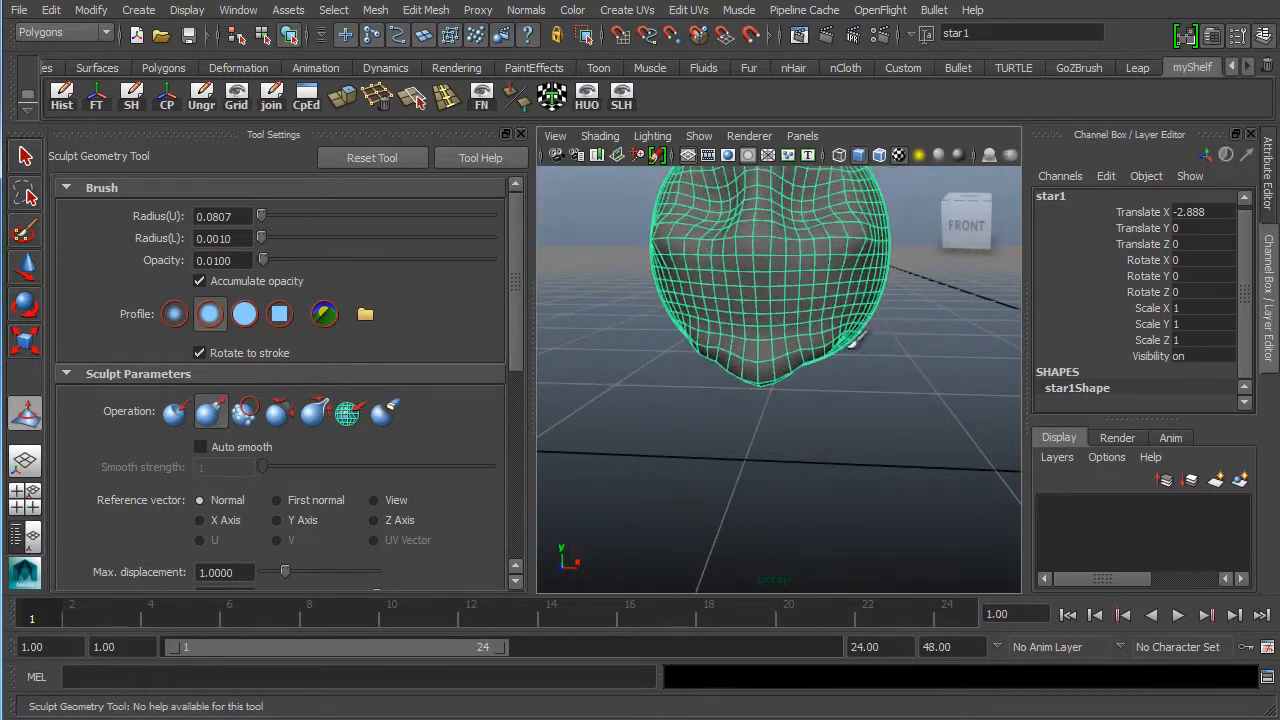
mouse_move(883, 386)
left_mouse_down("alt")
mouse_move(806, 374)
mouse_move(672, 430)
mouse_move(700, 397)
mouse_move(758, 400)
mouse_move(749, 371)
mouse_move(770, 322)
mouse_move(757, 349)
mouse_move(800, 370)
mouse_move(714, 414)
mouse_move(686, 406)
left_mouse_up("alt")
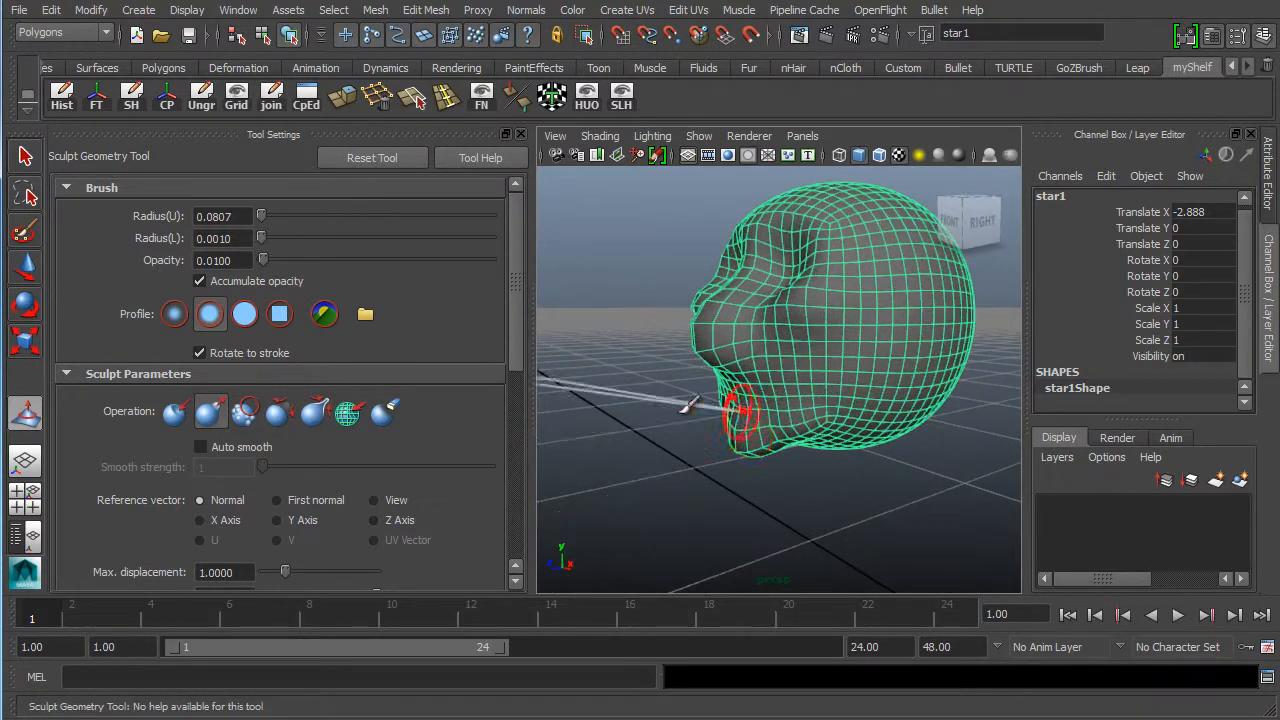
middle_click_drag(768, 398, 932, 398, "alt")
left_click_drag(826, 426, 900, 436, "alt")
middle_click_drag(871, 377, 802, 368, "alt")
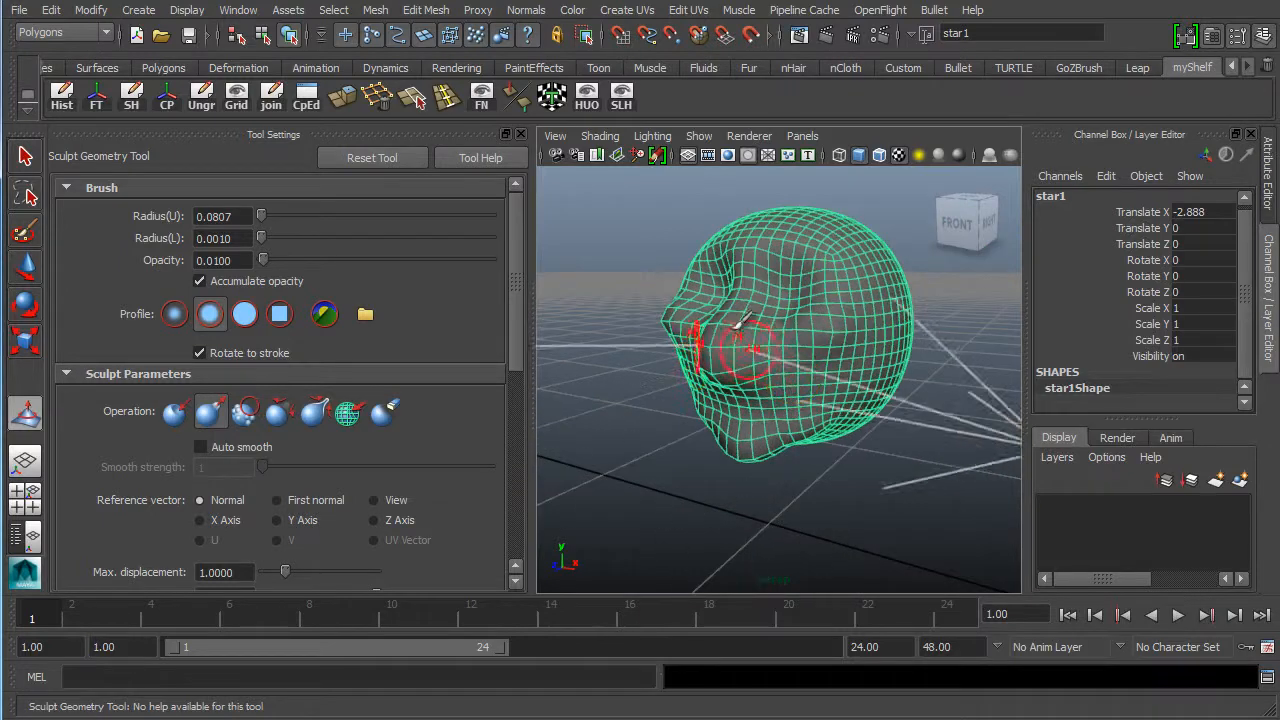
left_click_drag(742, 327, 764, 329)
left_click_drag(865, 382, 934, 402, "alt")
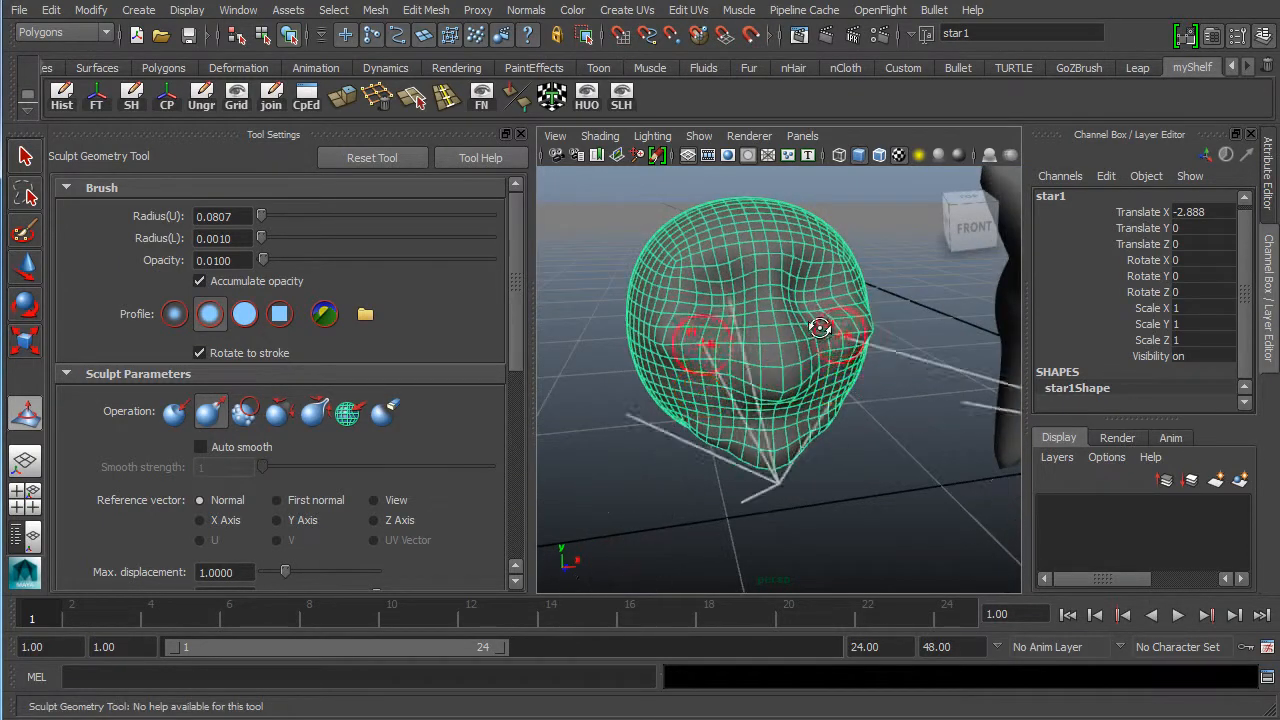
- Pull out a mirrored brow ridge above the eye sockets of star1's face
left_click_drag(830, 330, 800, 318, "alt")
mouse_move(785, 236)
left_mouse_down()
mouse_move(857, 253)
mouse_move(800, 236)
mouse_move(844, 240)
mouse_move(857, 275)
mouse_move(743, 337)
left_mouse_up()
mouse_move(743, 337)
right_mouse_down("alt")
mouse_move(774, 312)
mouse_move(833, 328)
mouse_move(774, 312)
right_mouse_up("alt")
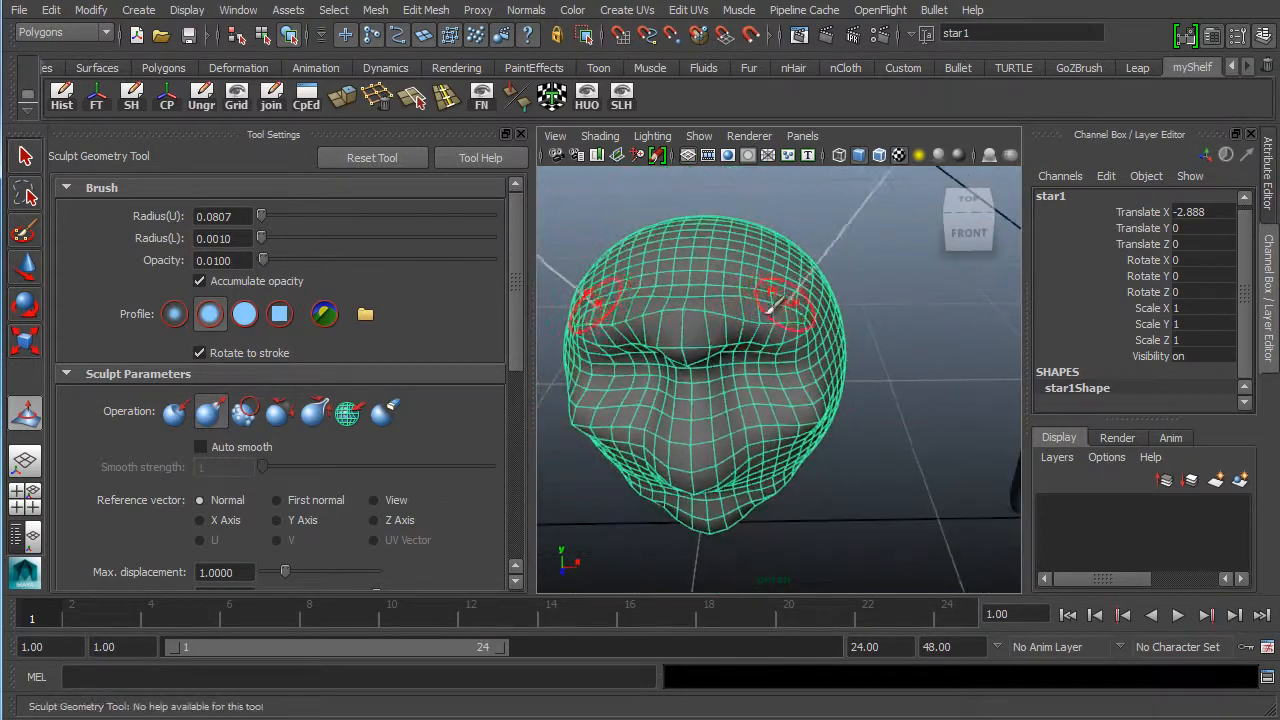
mouse_move(777, 302)
left_mouse_down()
mouse_move(740, 340)
mouse_move(766, 314)
mouse_move(747, 291)
mouse_move(780, 322)
mouse_move(735, 322)
mouse_move(738, 308)
left_mouse_up()
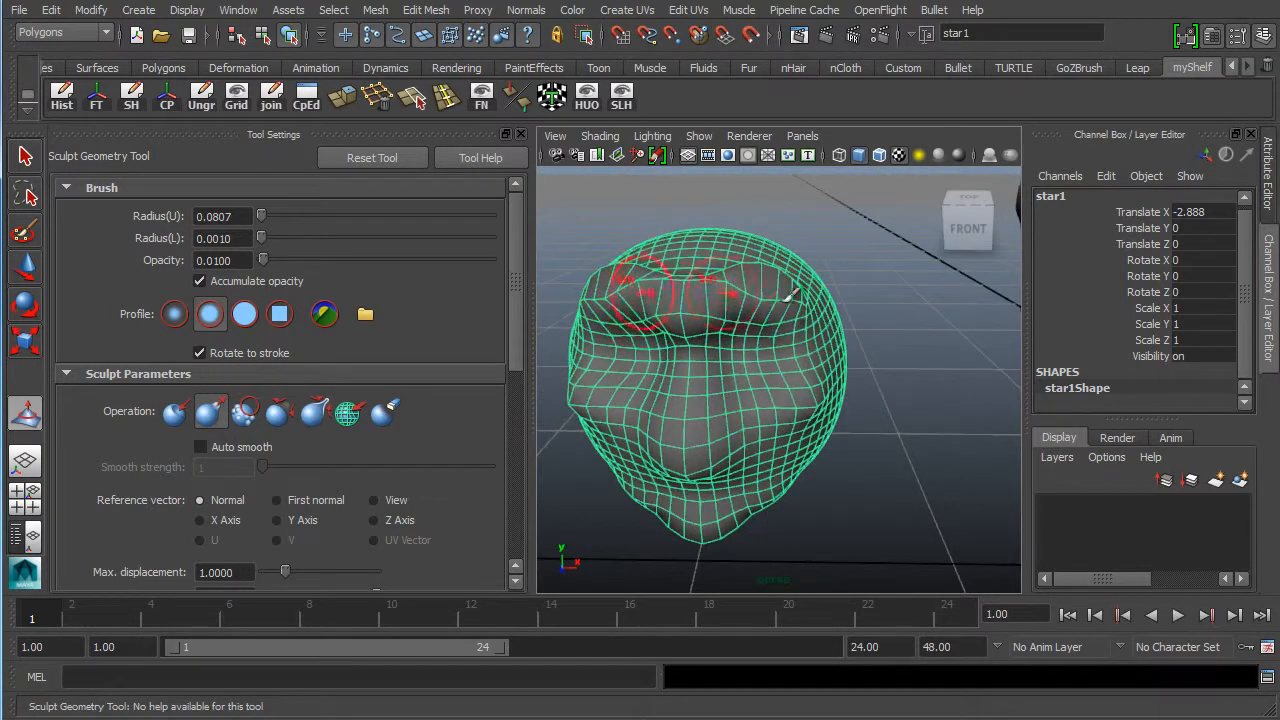
mouse_move(808, 272)
left_mouse_down("alt")
mouse_move(752, 332)
mouse_move(834, 322)
left_mouse_up("alt")
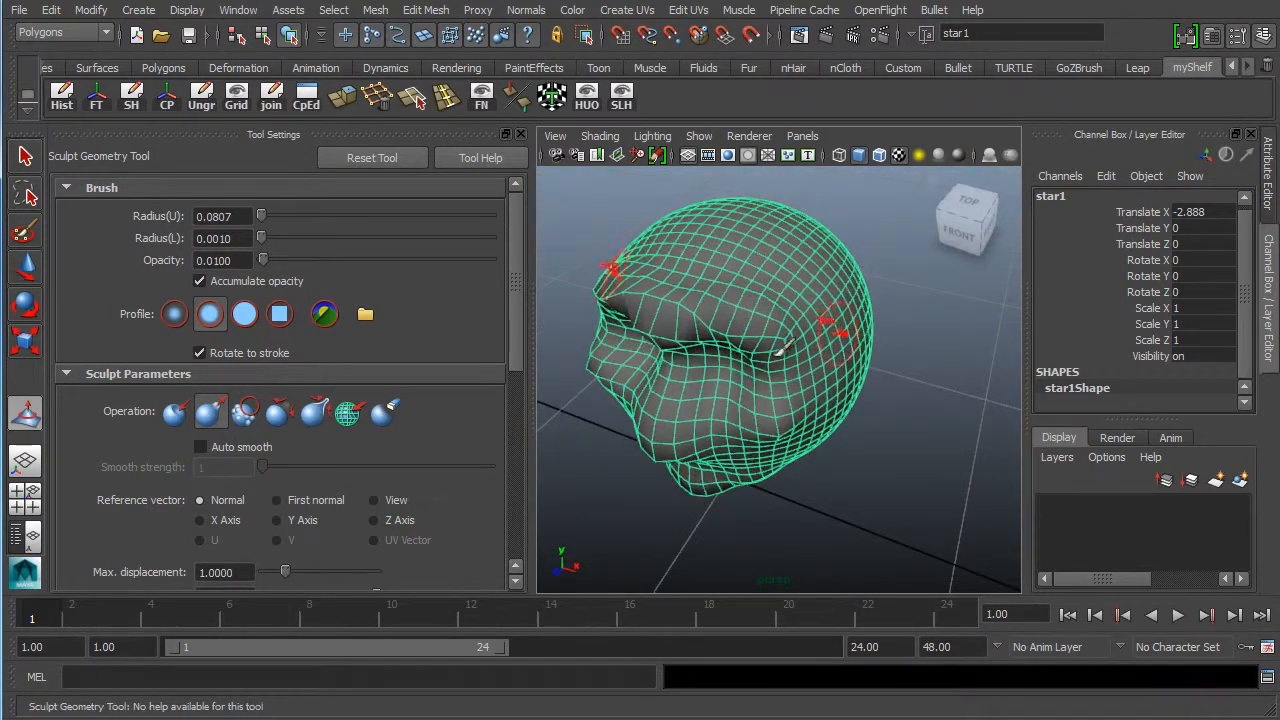
left_click_drag(728, 306, 833, 315, "alt")
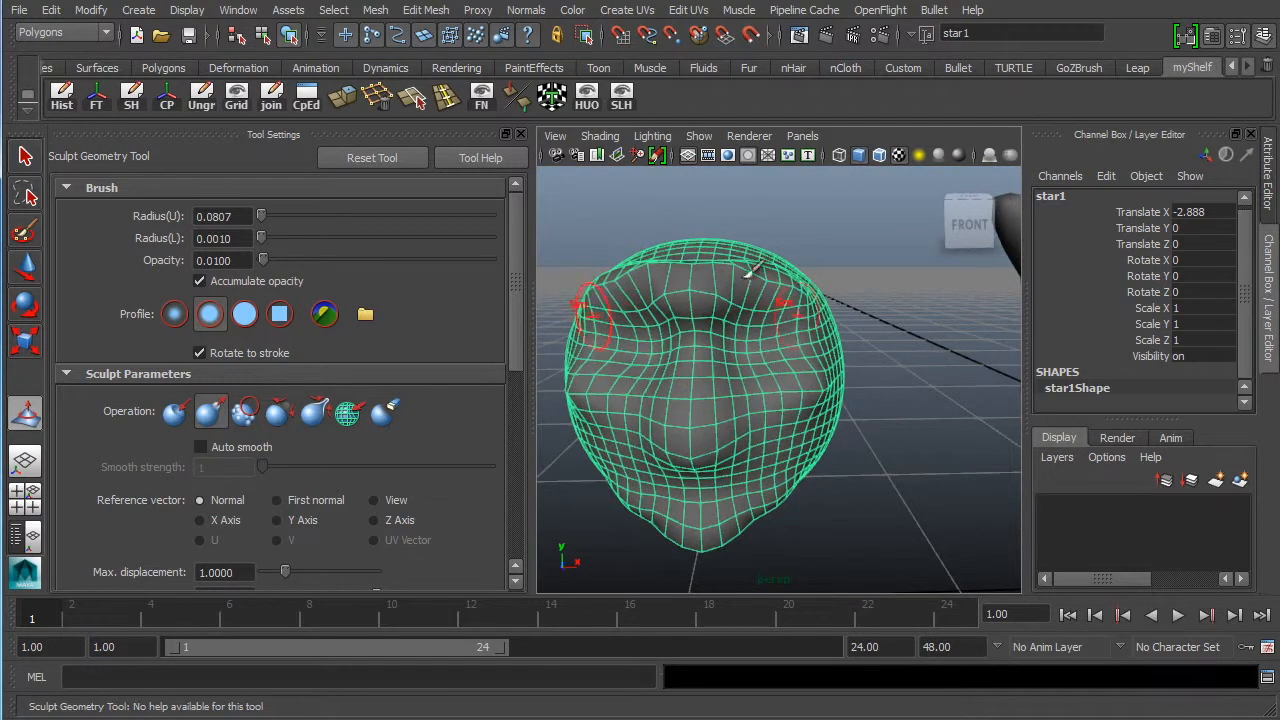
- Leave the sculpt tool, close its settings and rename star1 to creepyFace
right_click_drag(868, 342, 716, 408, "alt")
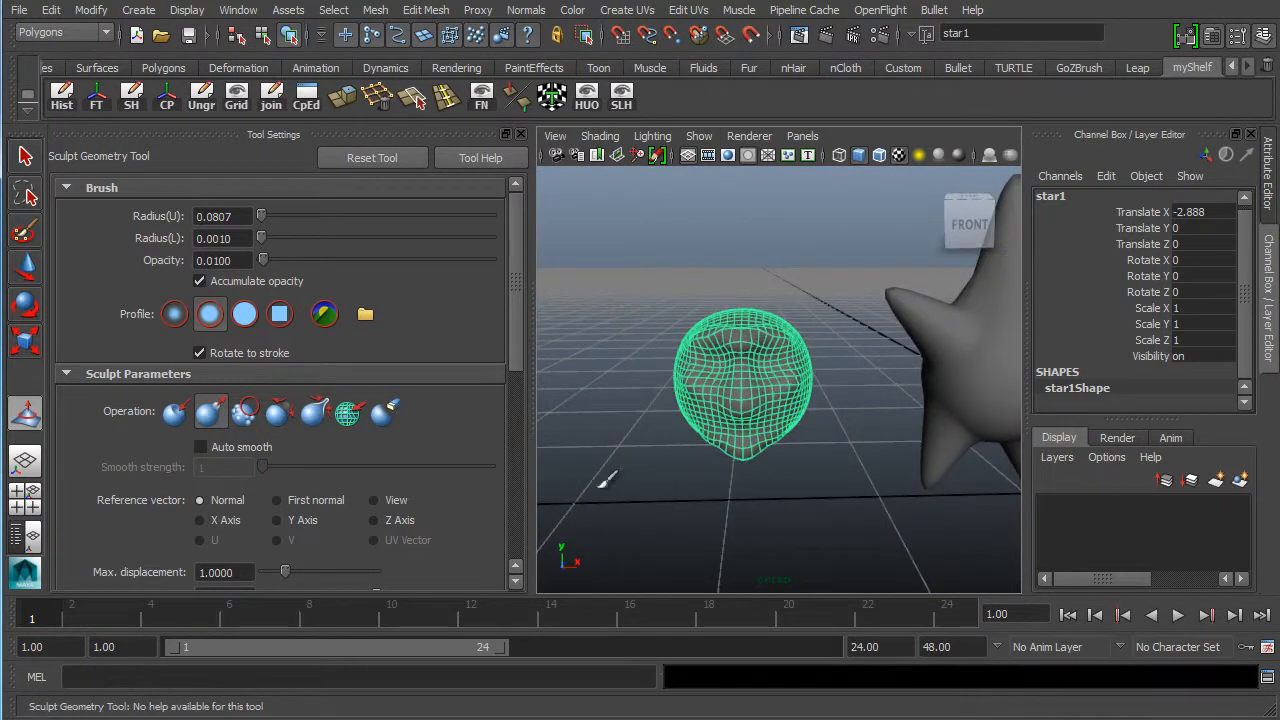
key("q")
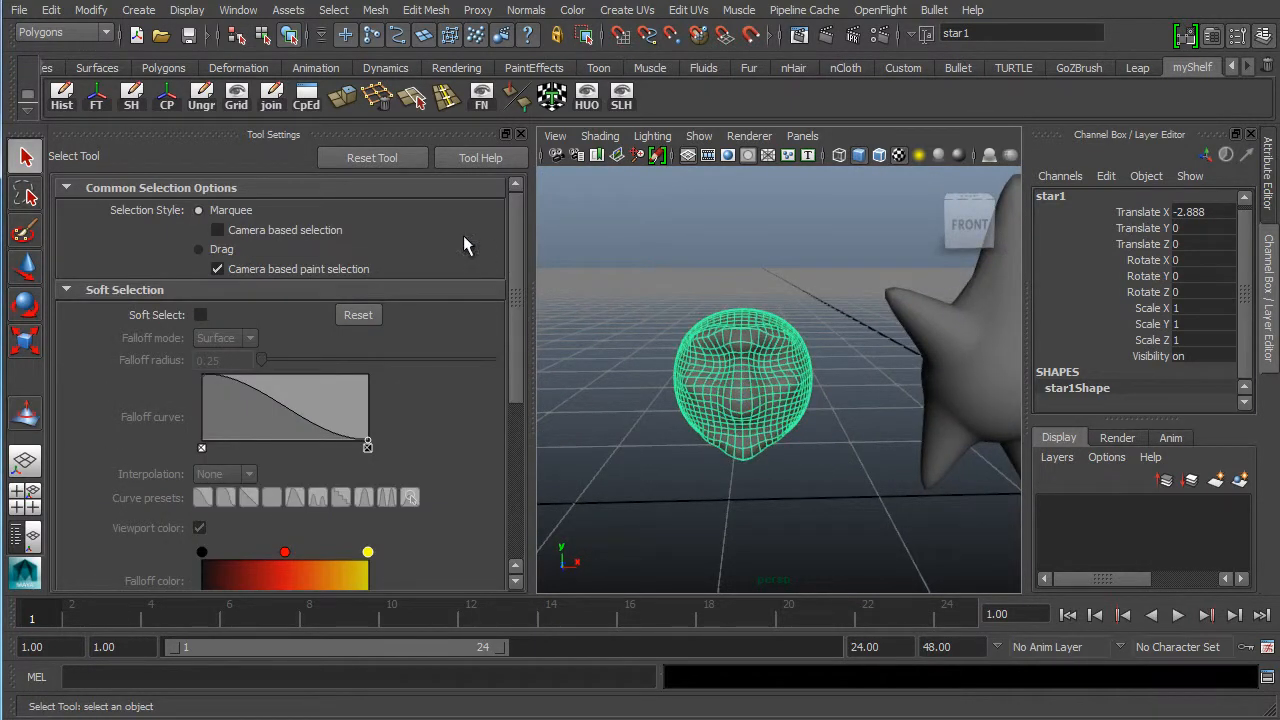
left_click(520, 138)
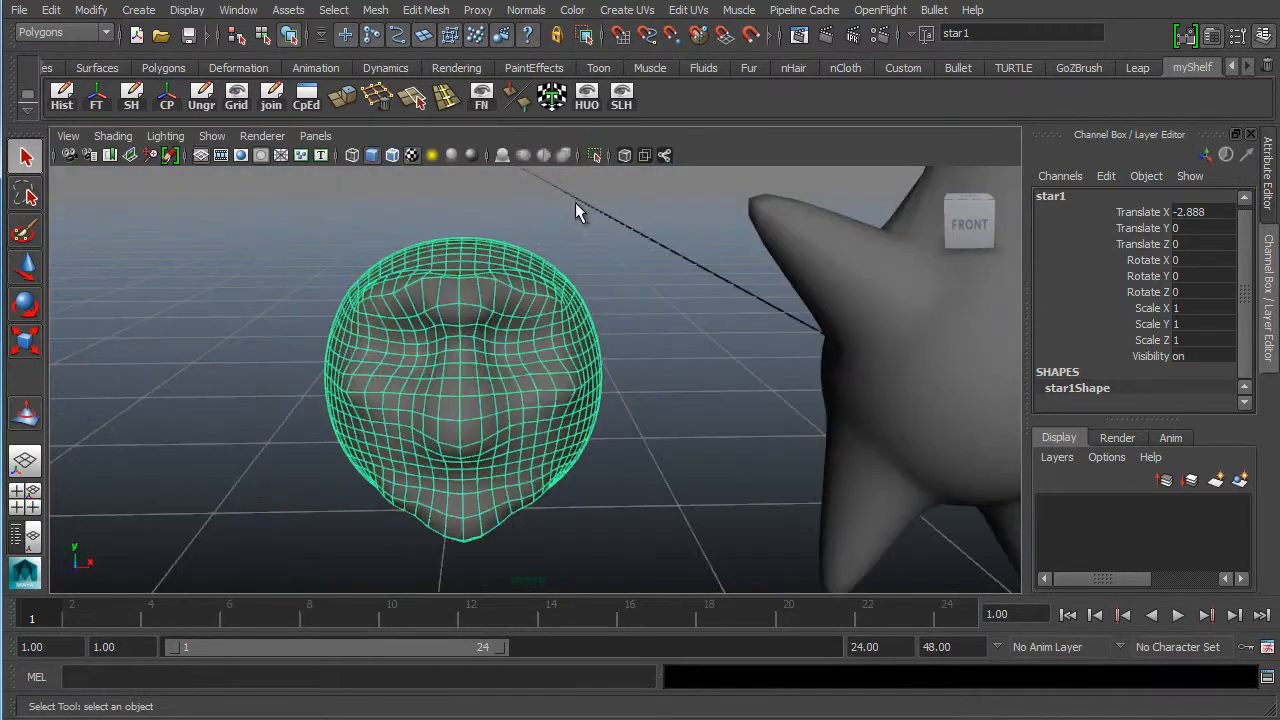
key("a")
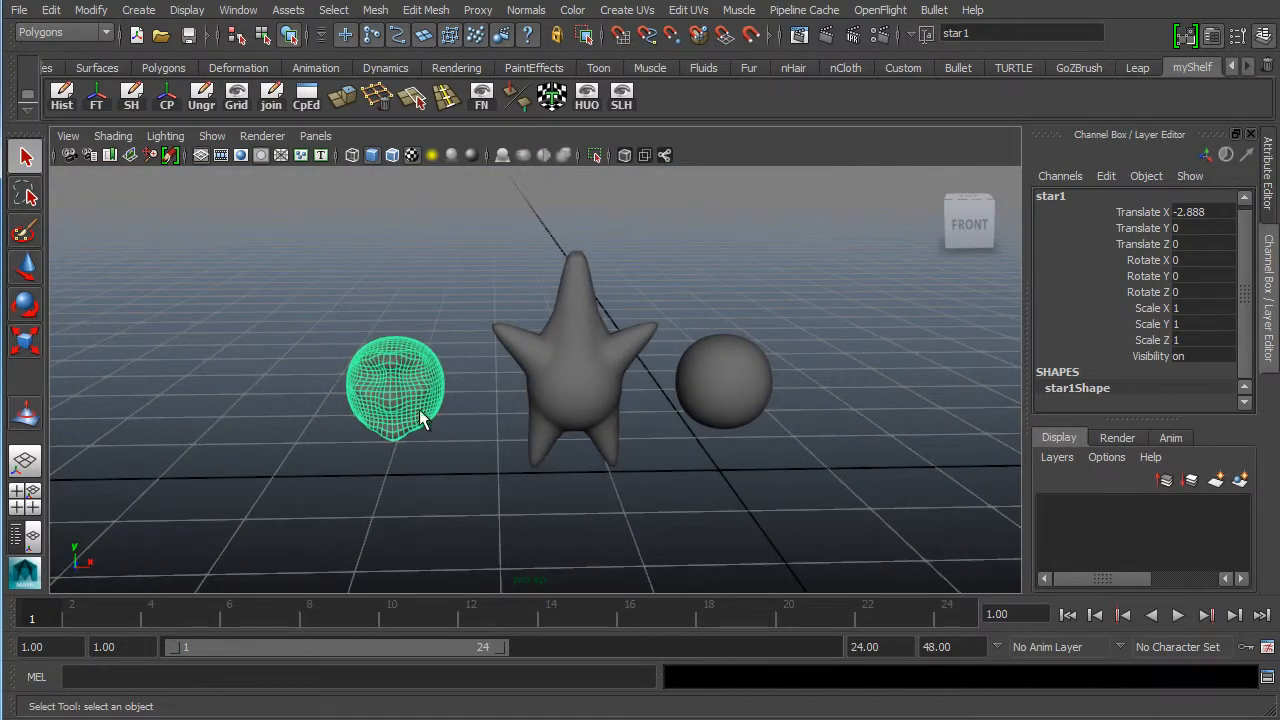
double_click(1050, 196)
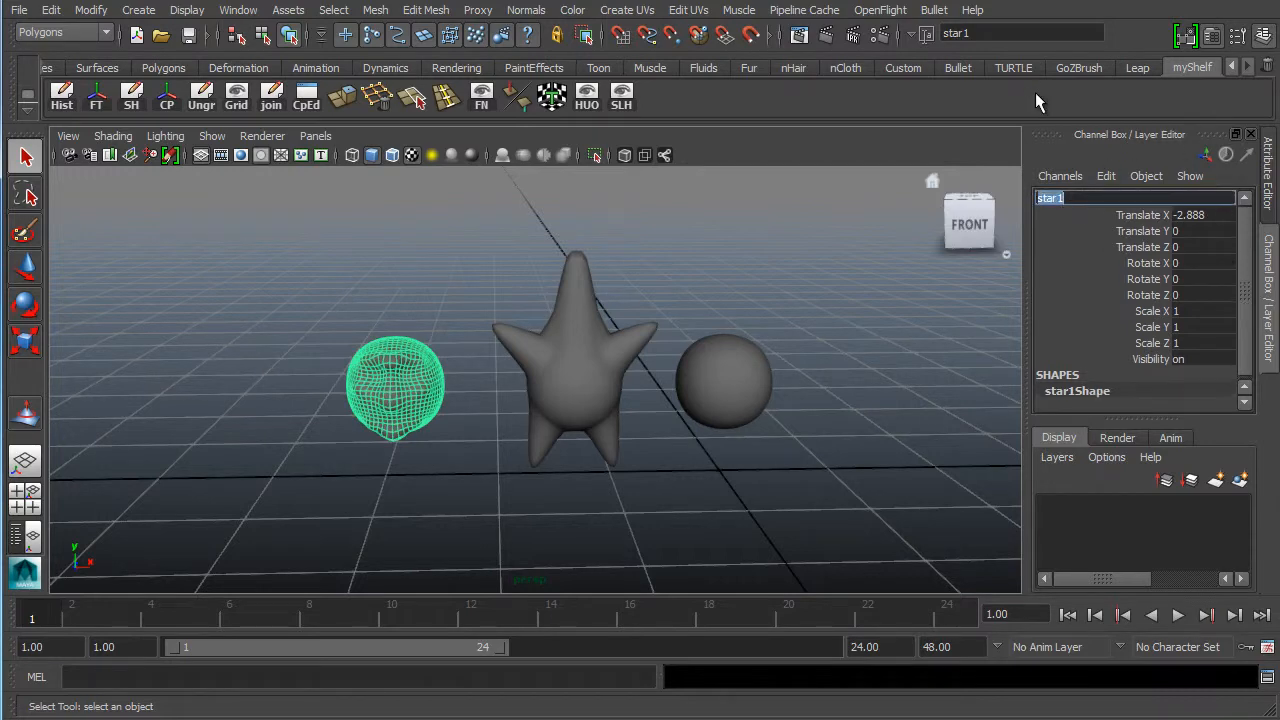
type("creepyFace")
key("Return")
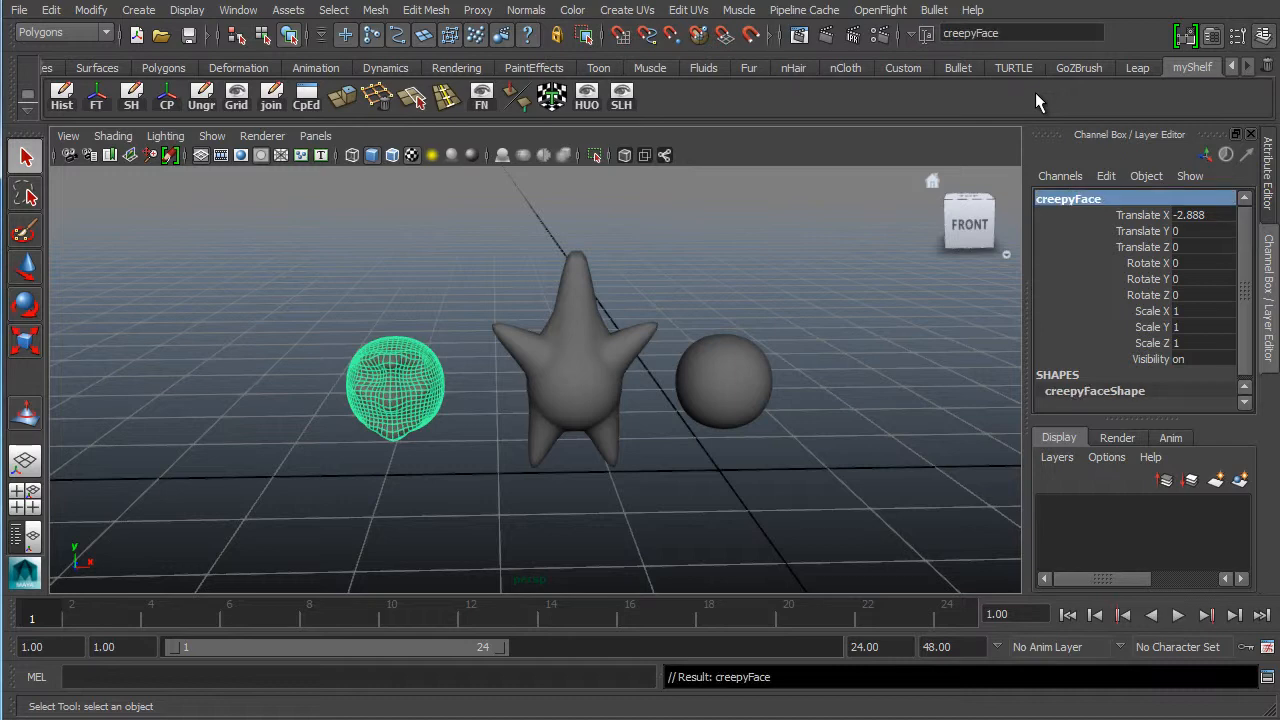
- With creepyFace selected first and the star sphere last, use the Animation menu set's Blend Shape Add to add creepyFace as a target
right_click_drag(598, 414, 740, 416, "alt")
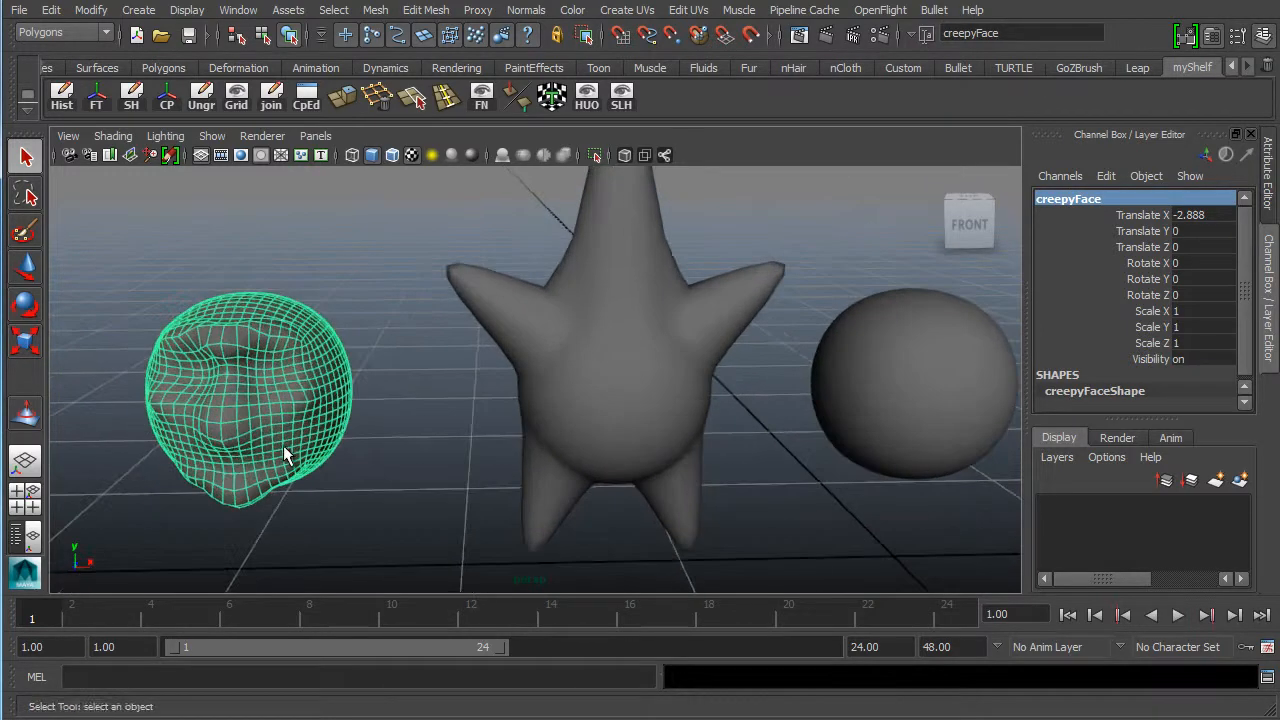
middle_click_drag(262, 448, 432, 418, "alt")
left_click_drag(651, 366, 729, 380, "alt")
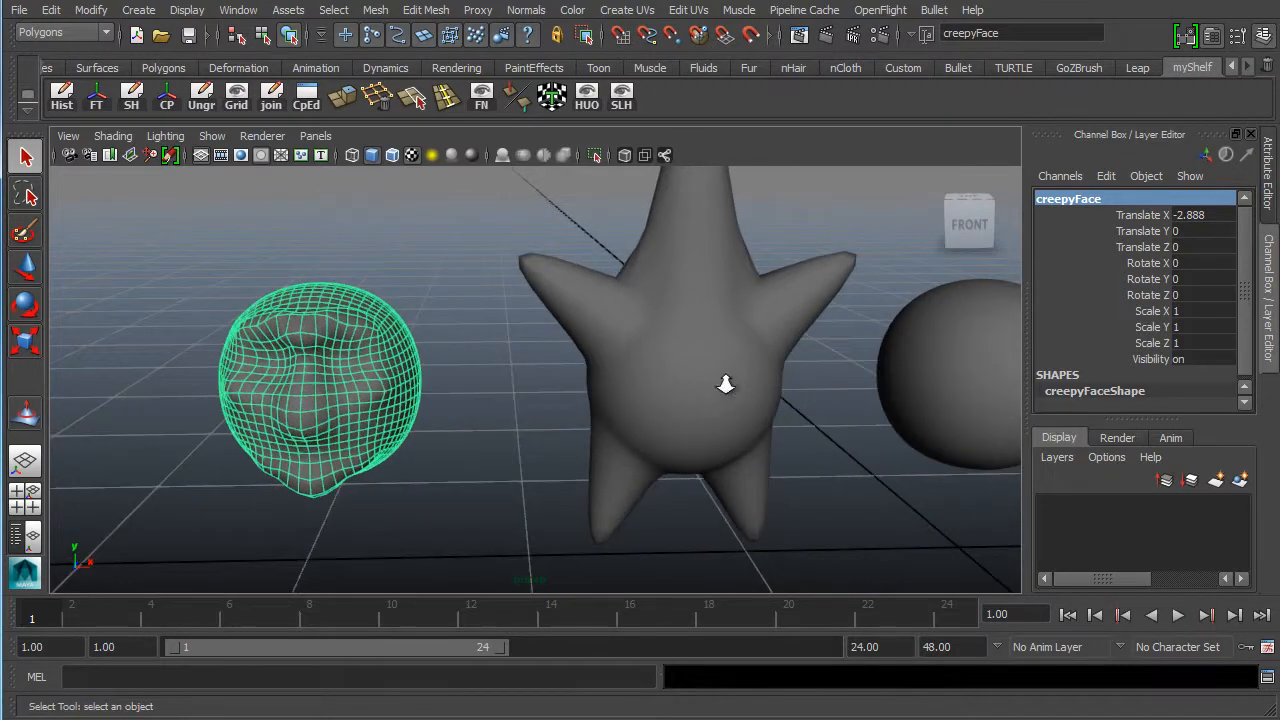
right_click_drag(729, 380, 478, 384, "alt")
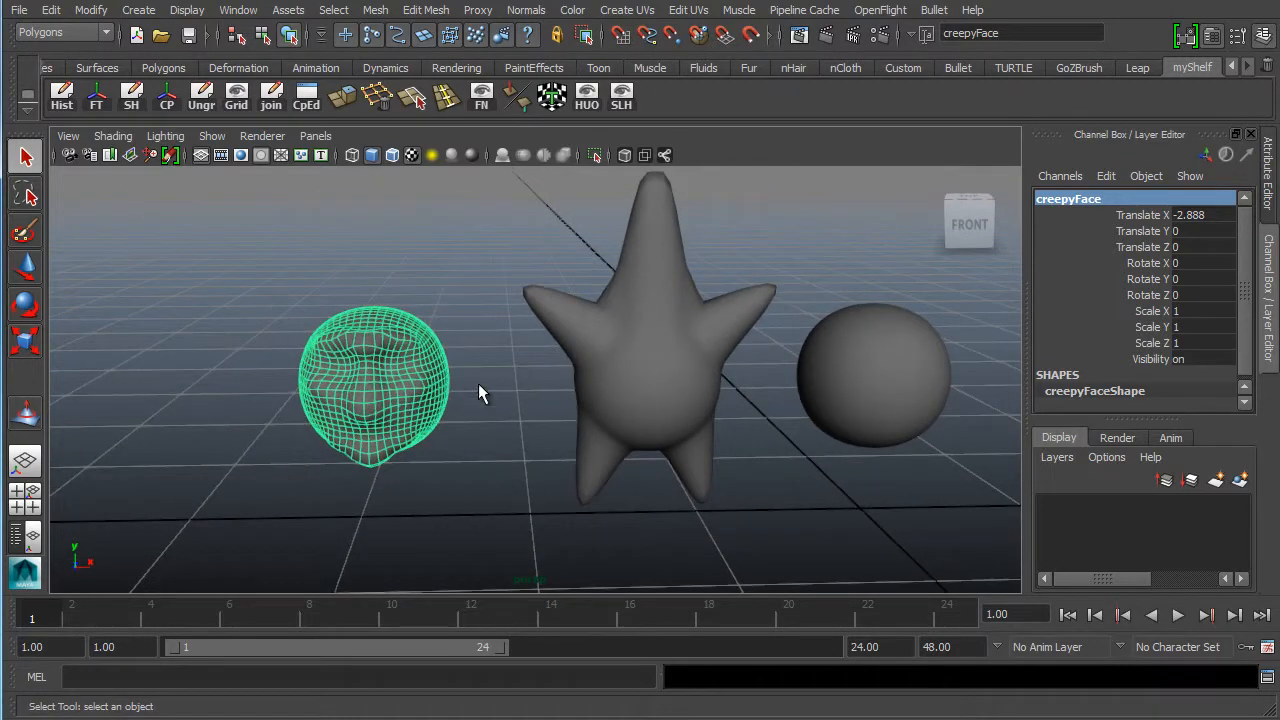
left_click(826, 418, "shift")
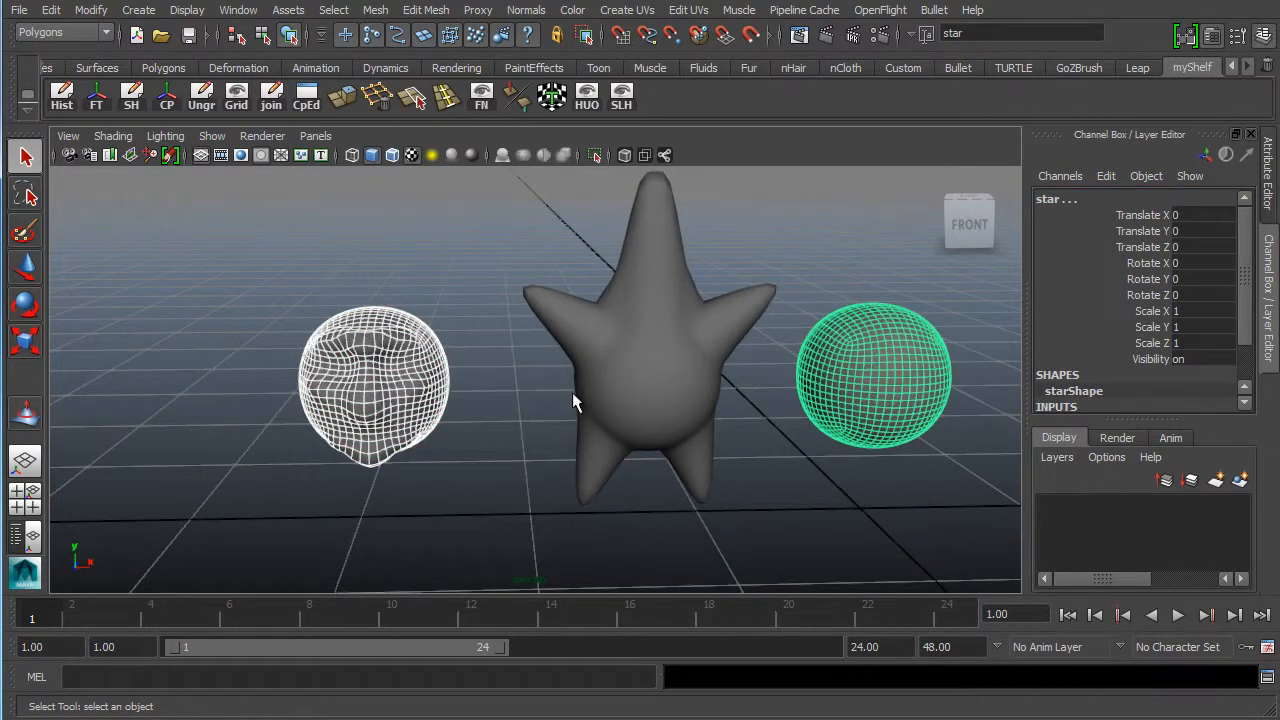
left_click(70, 35)
left_click(60, 43)
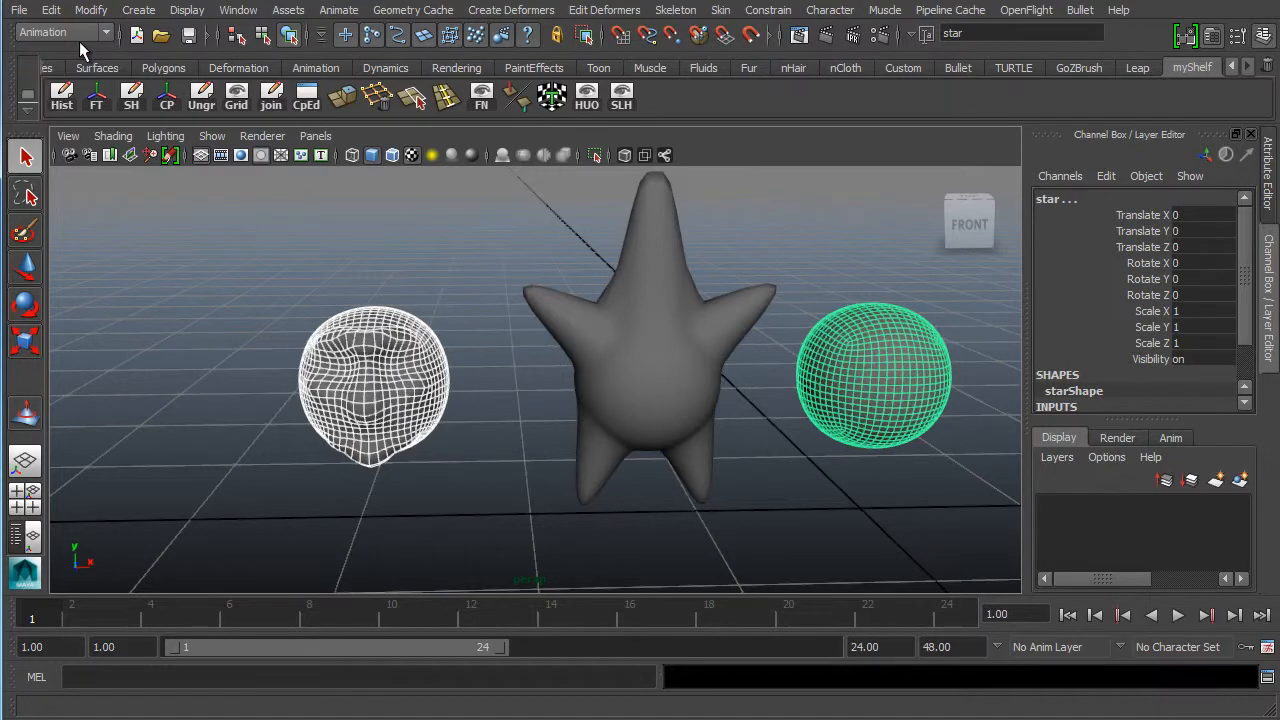
left_click(511, 11)
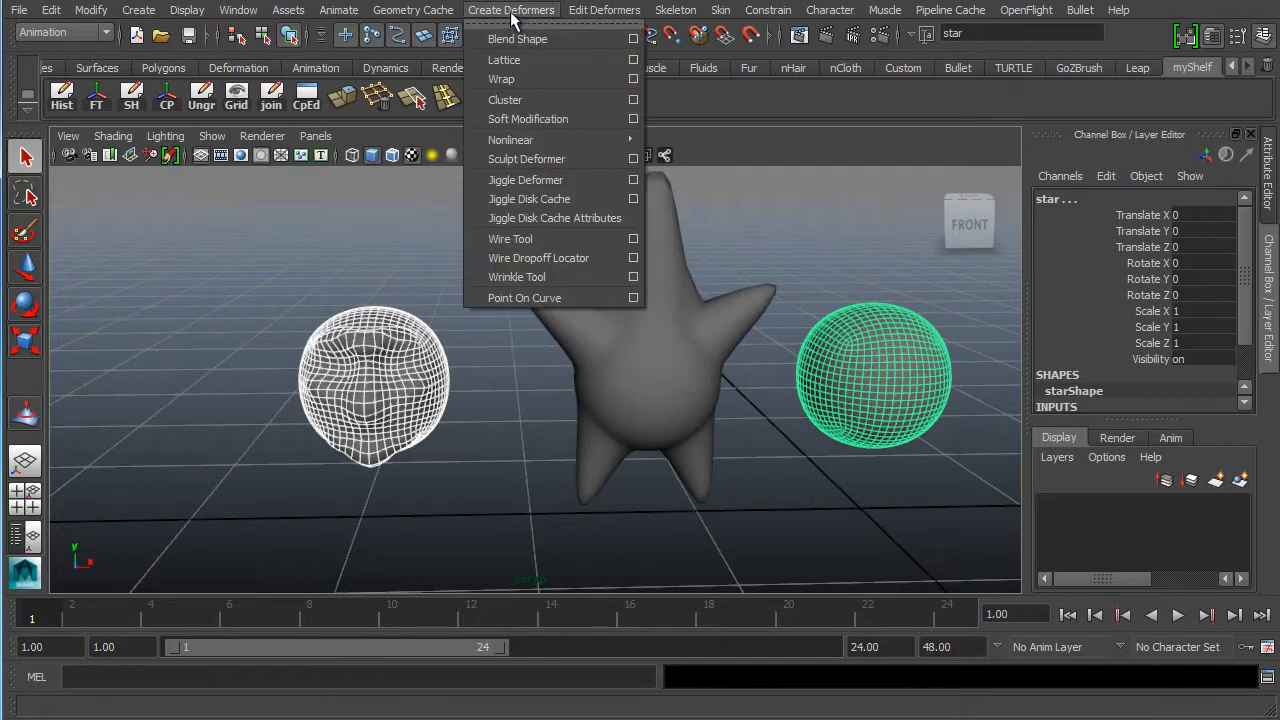
mouse_move(603, 12)
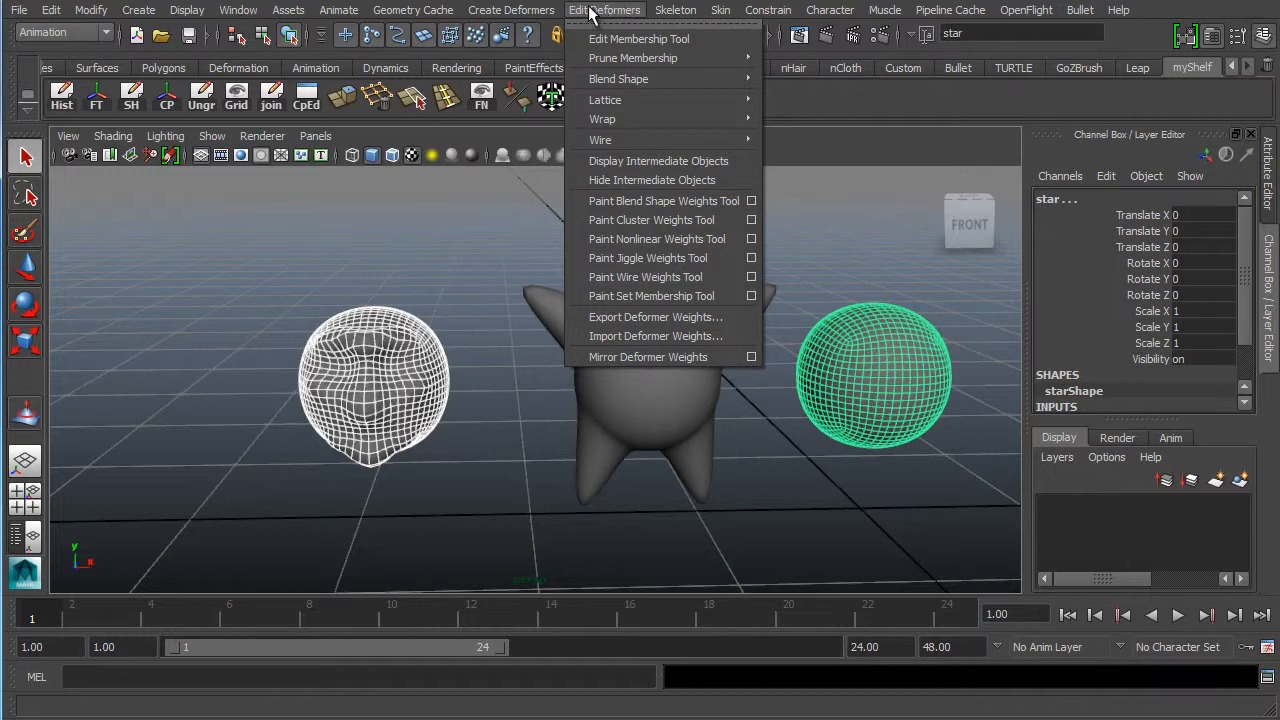
mouse_move(620, 82)
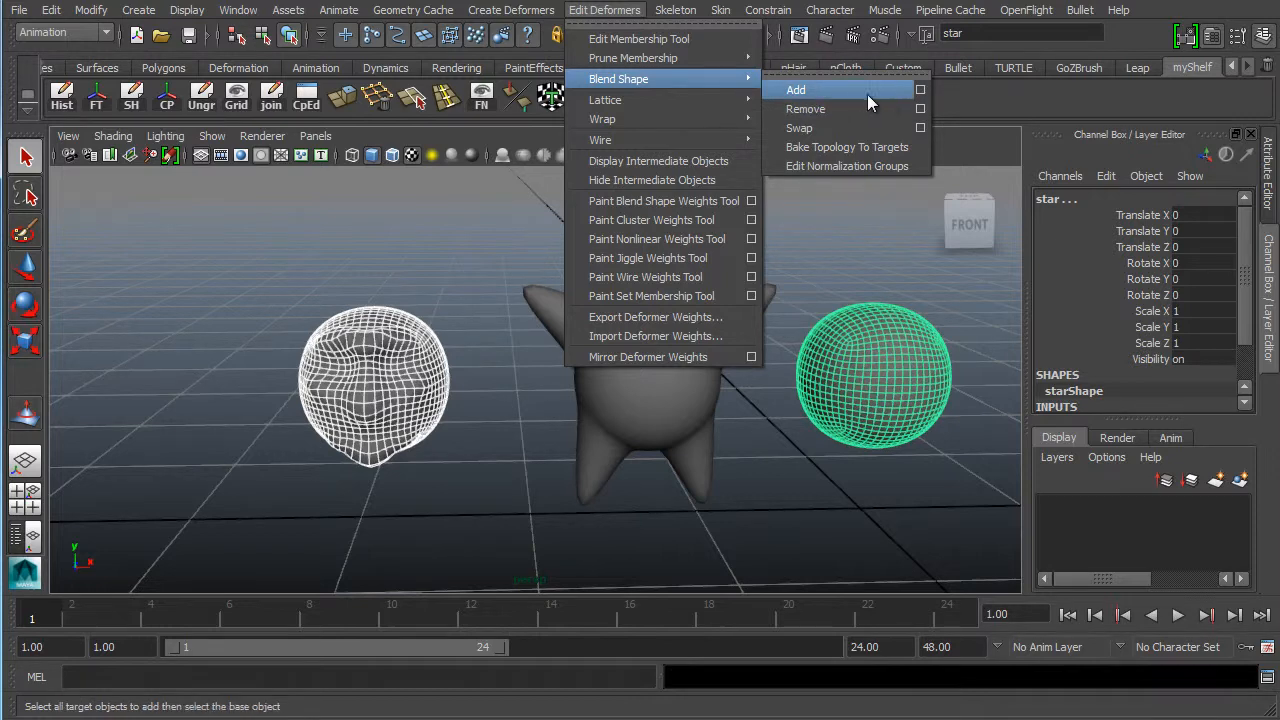
left_click(841, 89)
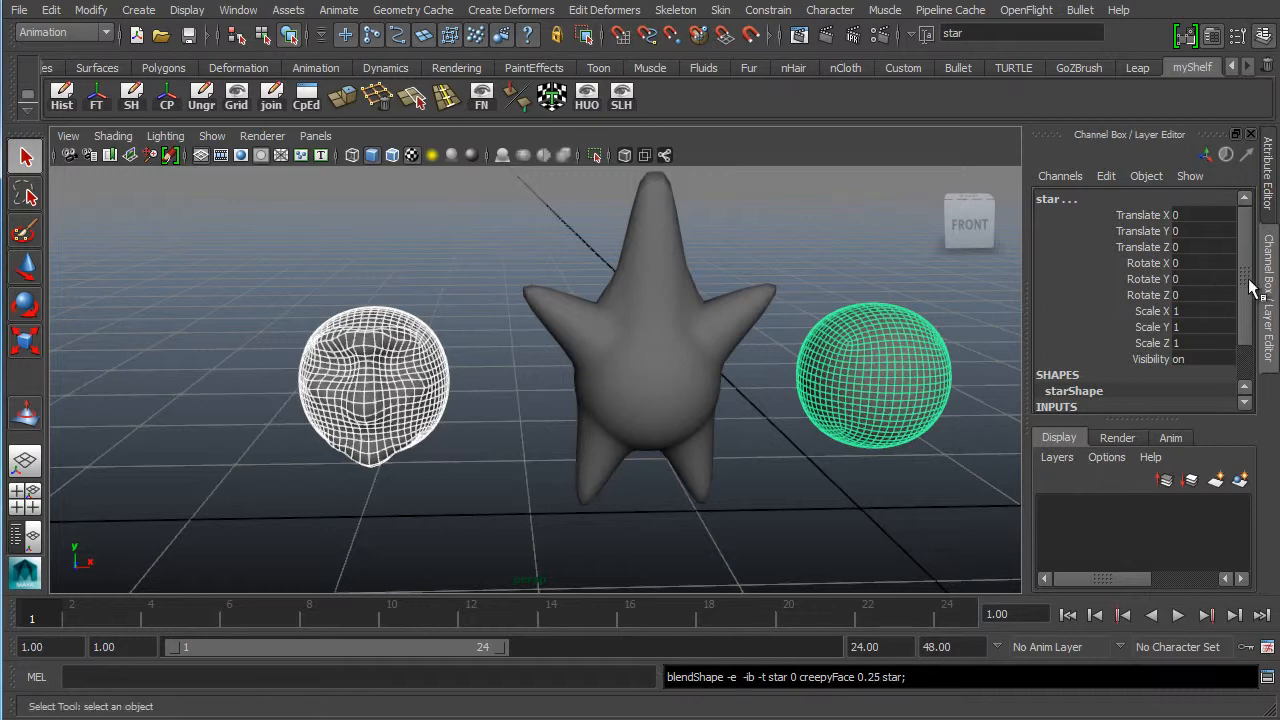
- Expand blendShape1 on the star sphere, look for a creepyFace target among its channels and probe the intoStar weight
left_click_drag(1249, 287, 1237, 345)
left_click(1078, 371)
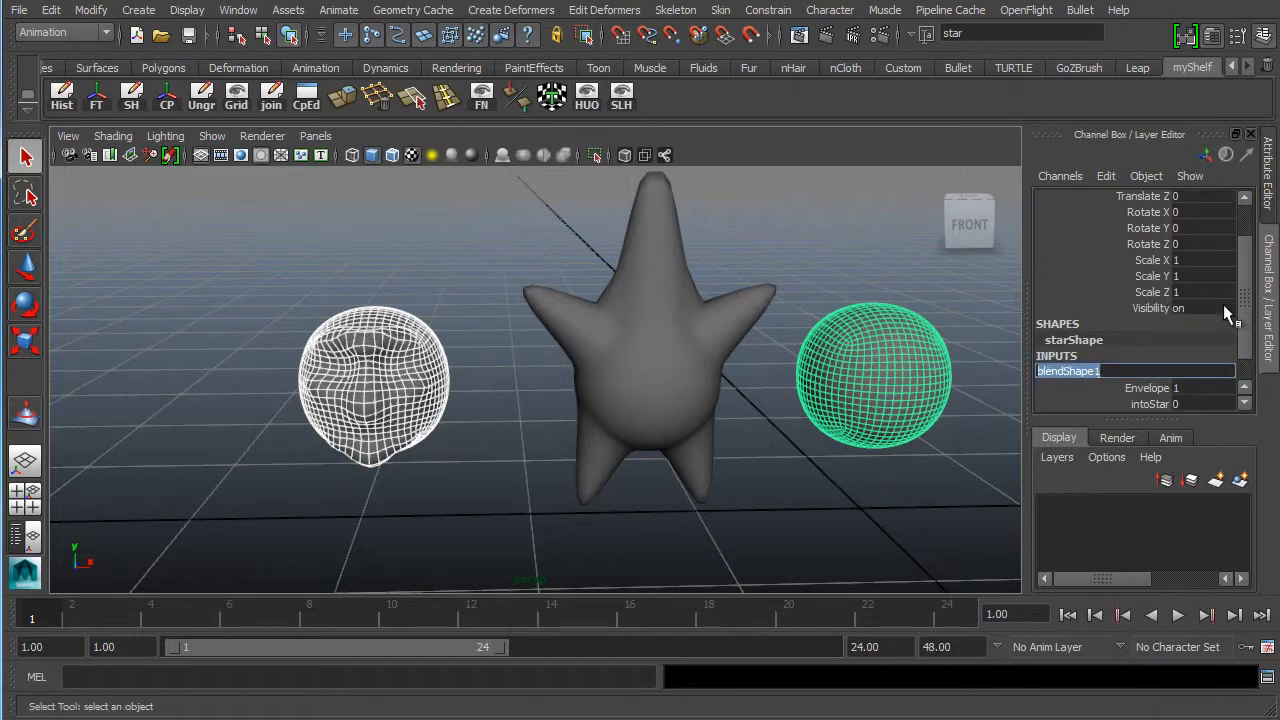
scroll(1232, 340, "down", 1)
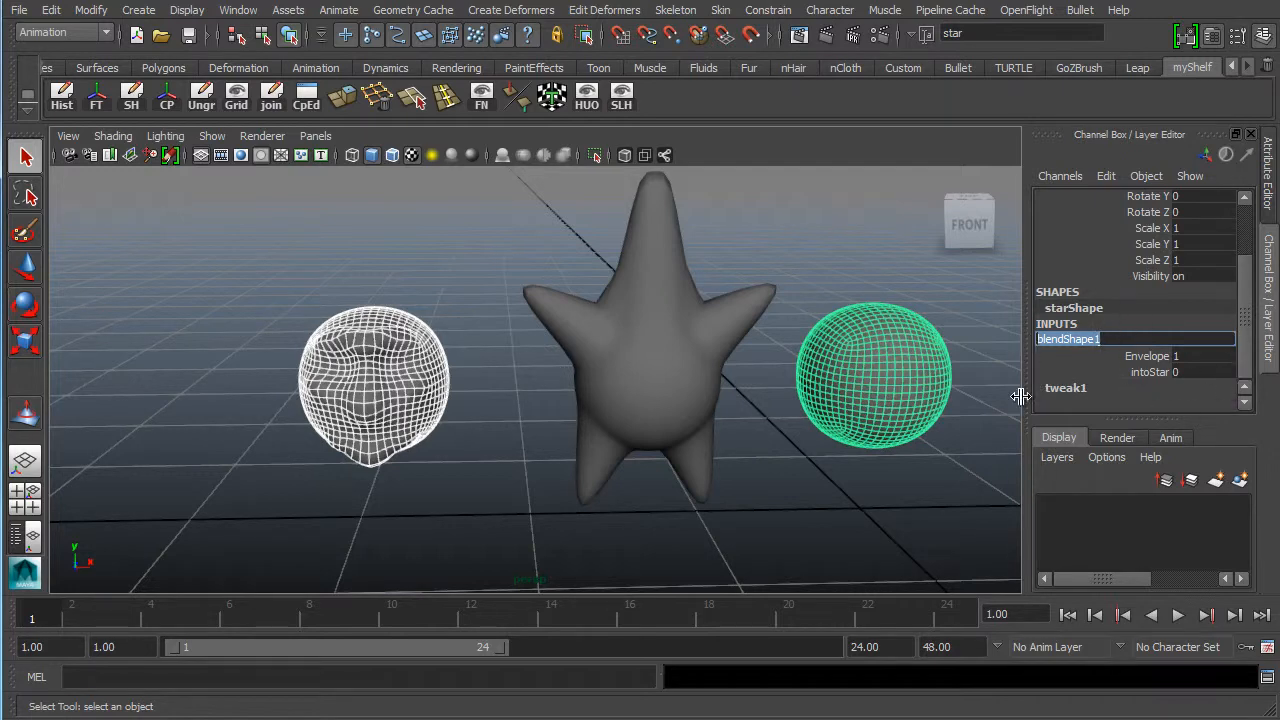
left_click_drag(1247, 347, 1251, 378)
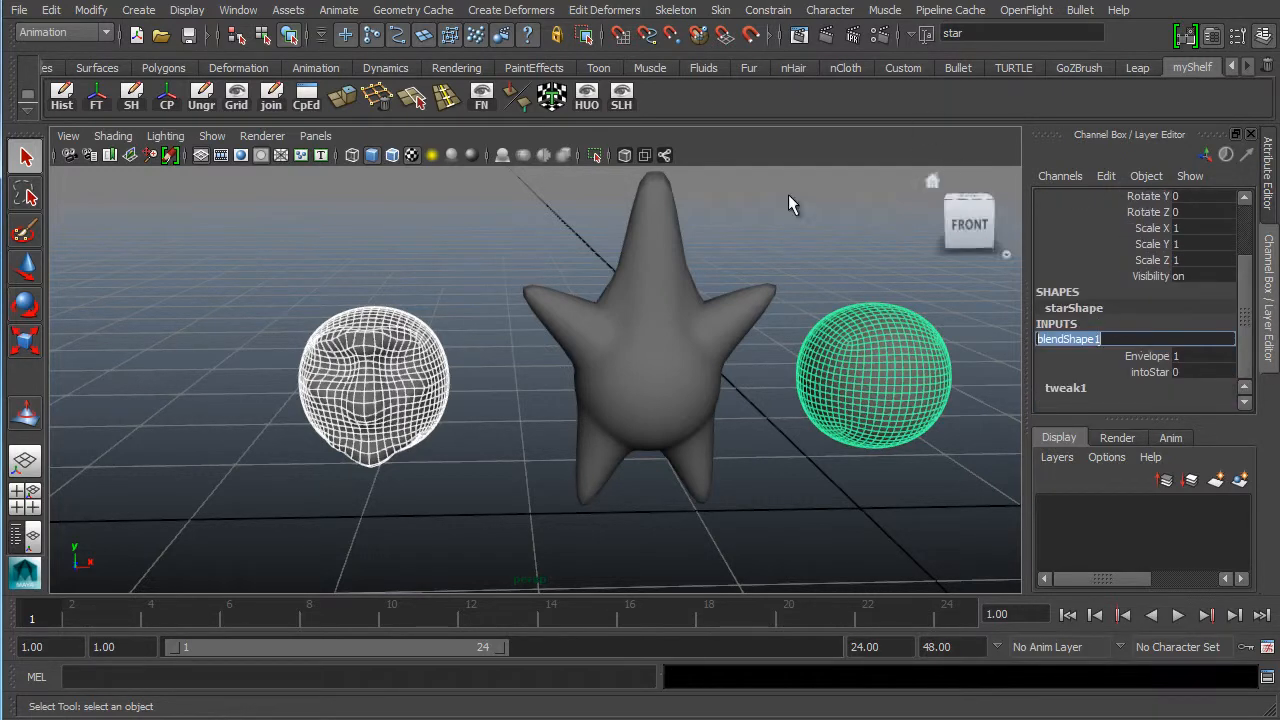
left_click(938, 376)
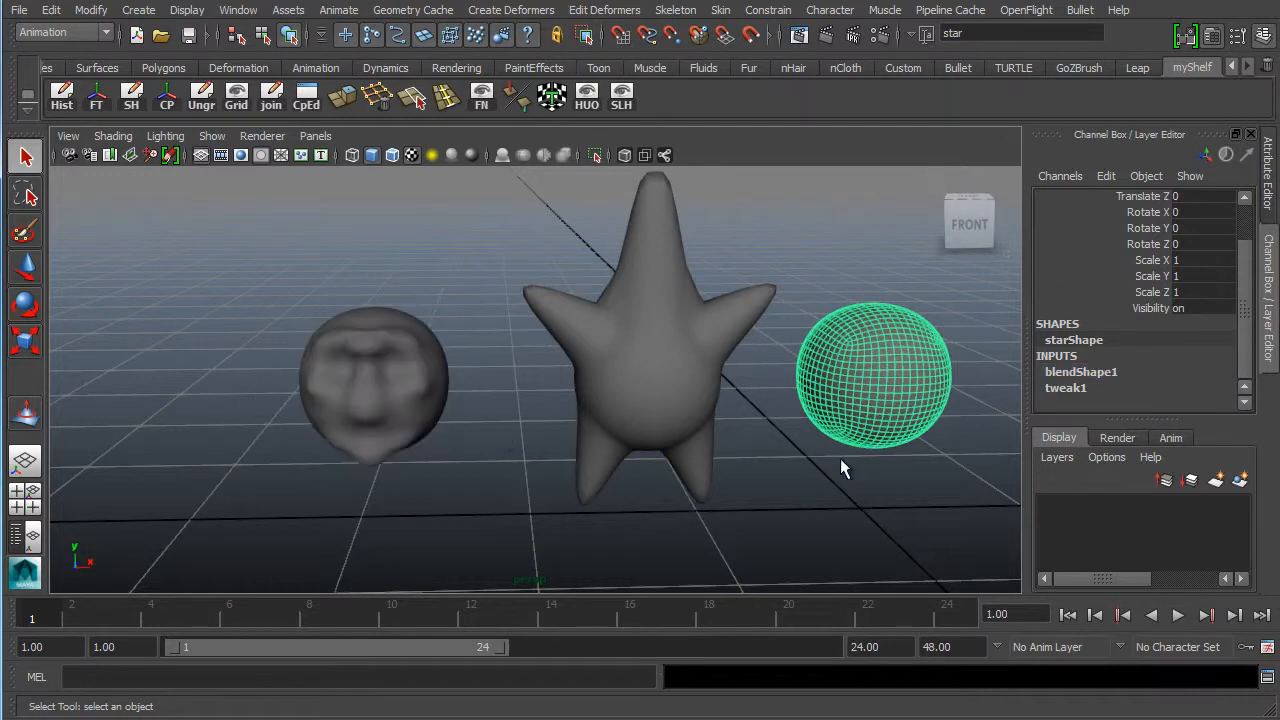
left_click(1080, 372)
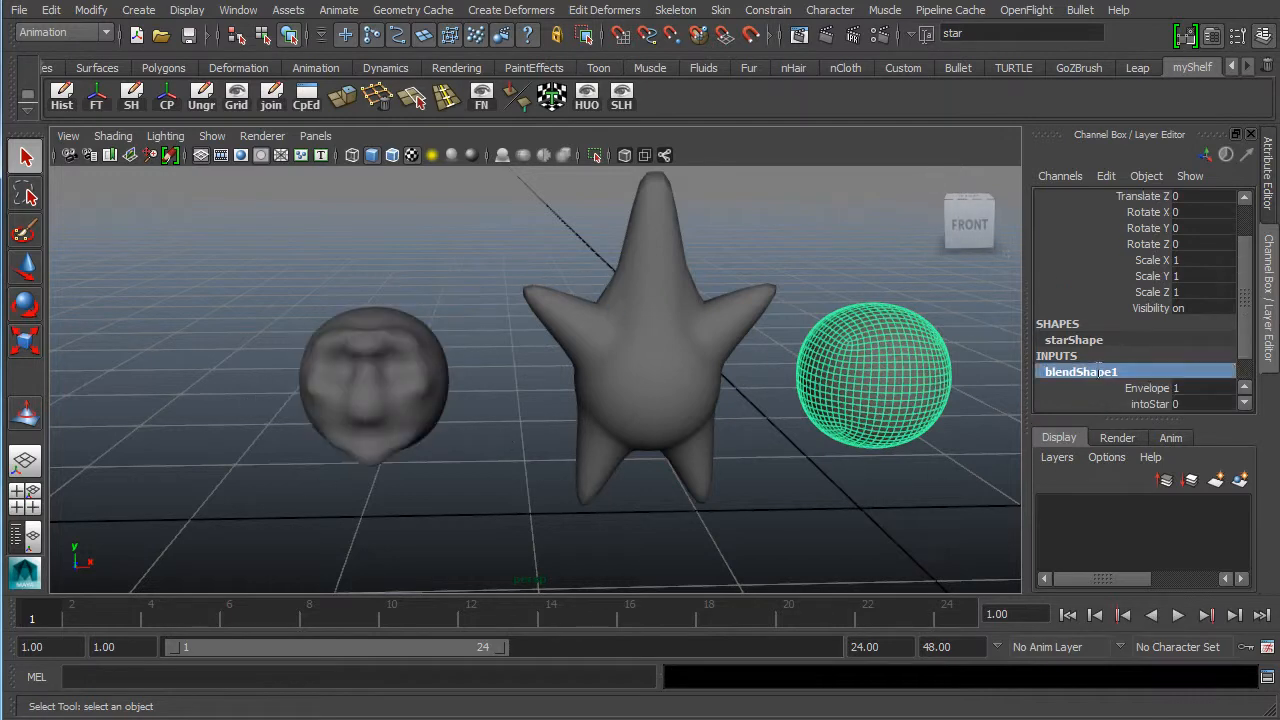
left_click(1080, 372)
scroll(1246, 350, "down", 1)
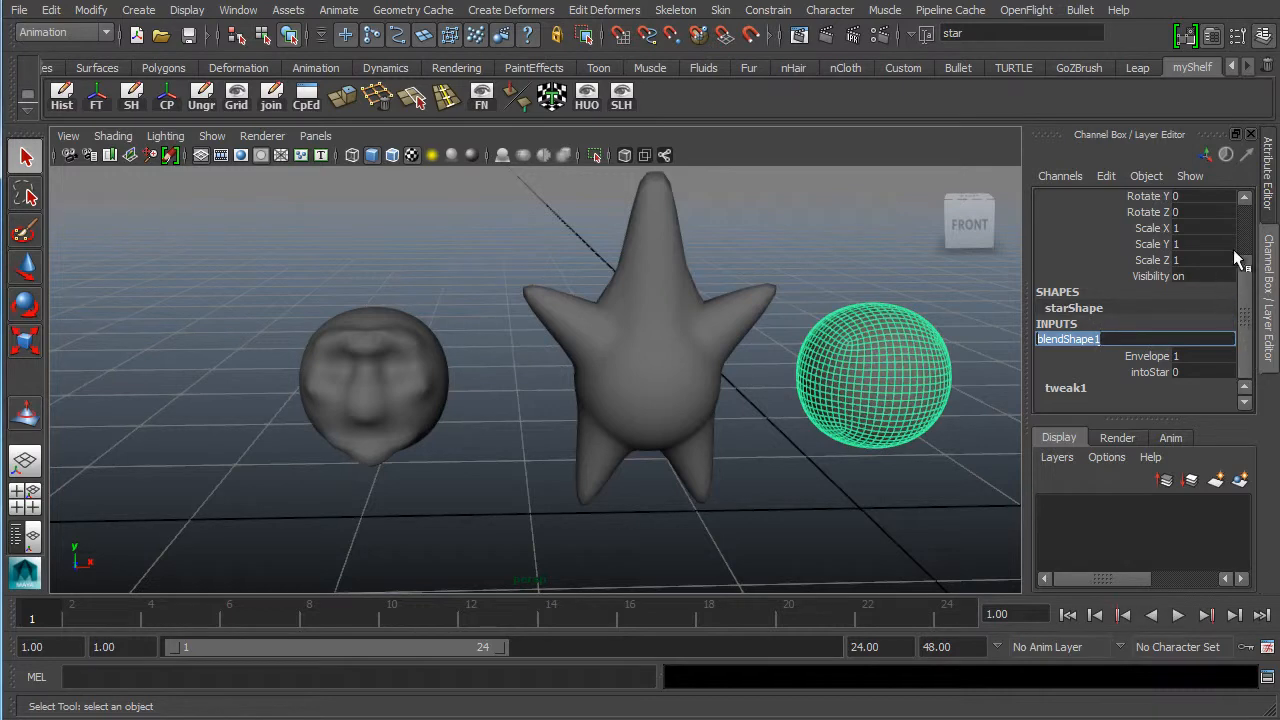
left_click(1150, 372)
middle_click_drag(692, 370, 757, 323)
scroll(1245, 345, "up", 2)
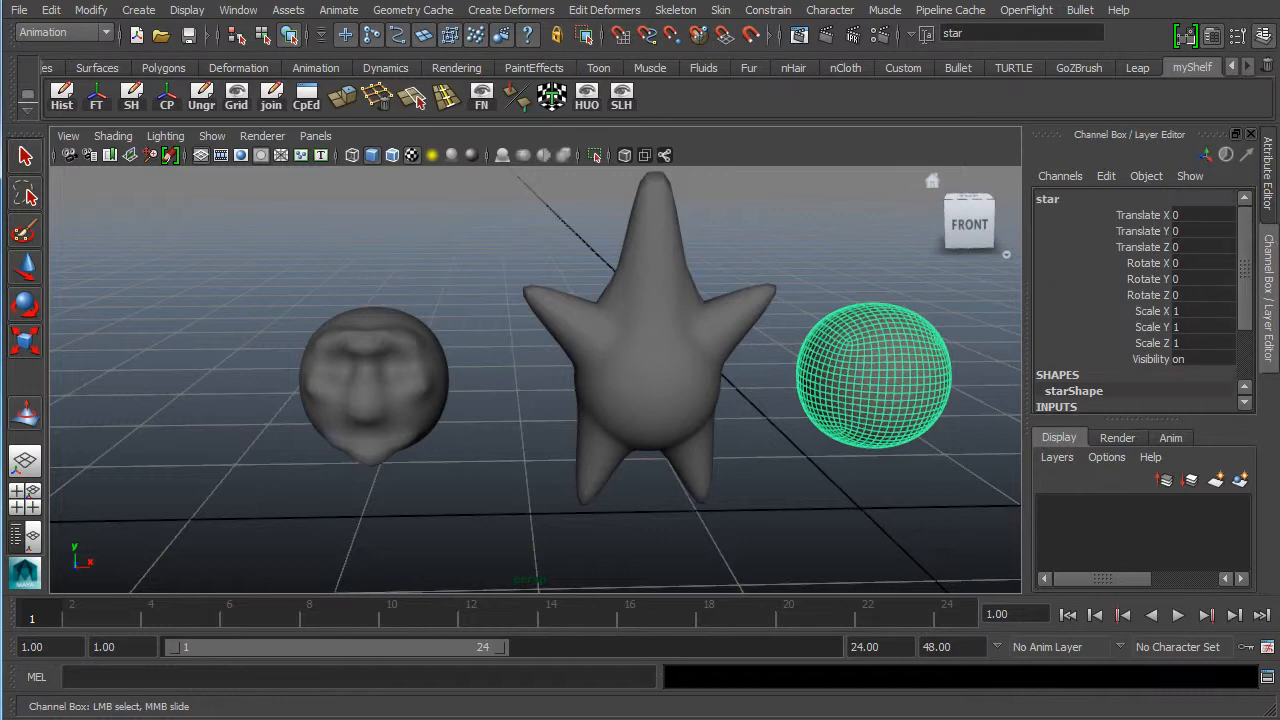
- Undo the recent selections and the Add Blend Shape operation that added creepyFace to the star sphere
left_click(337, 414)
left_click(912, 392, "shift")
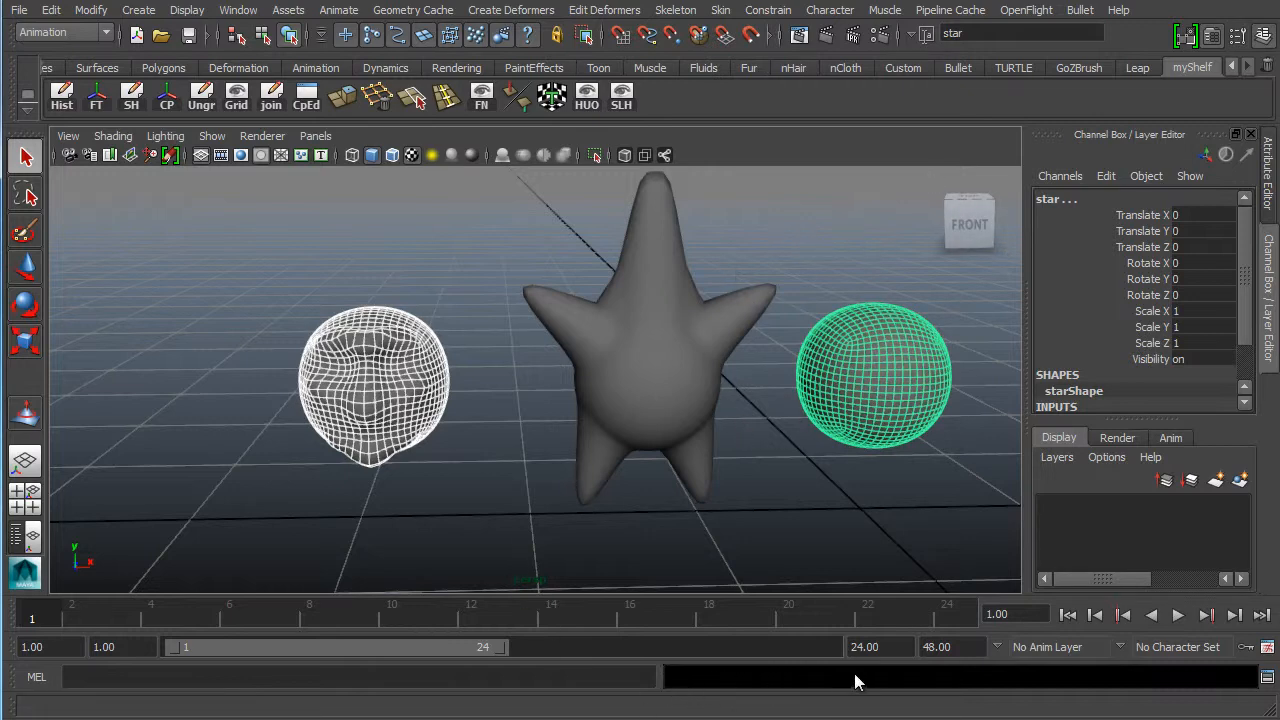
key("ctrl+z")
key("ctrl+z")
key("ctrl+z")
key("ctrl+z")
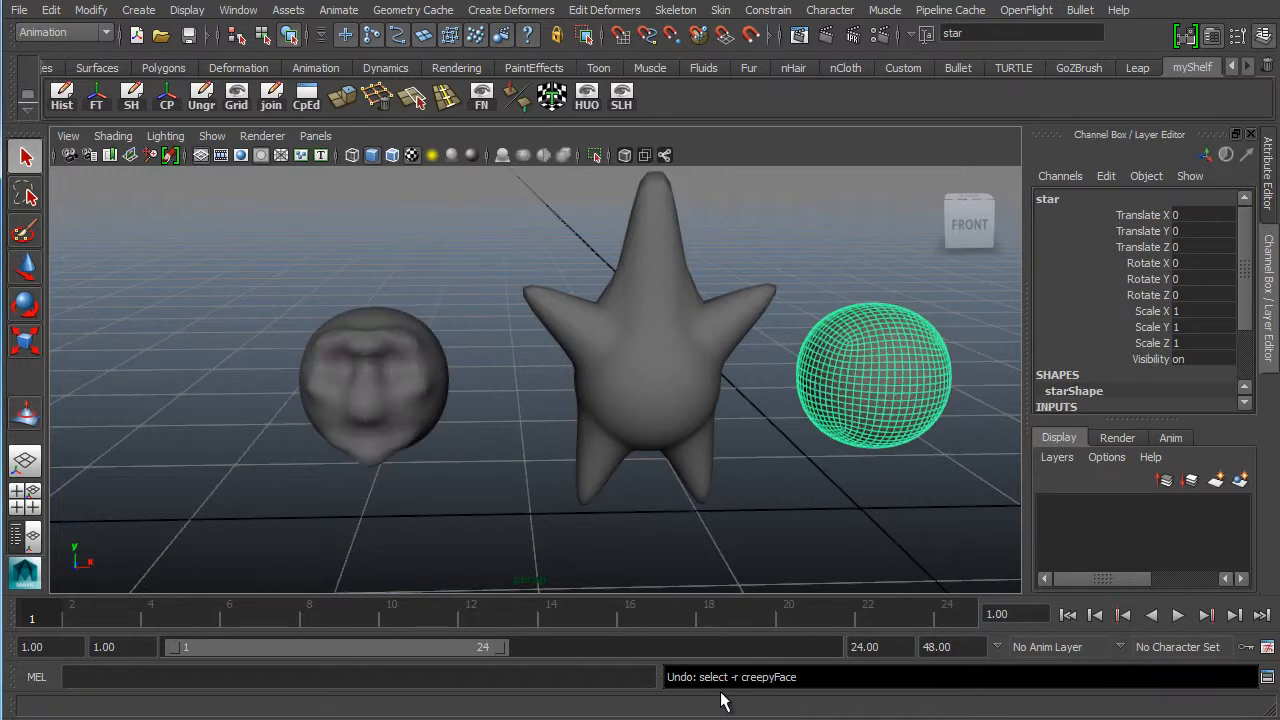
key("ctrl+z")
key("ctrl+z")
key("ctrl+z")
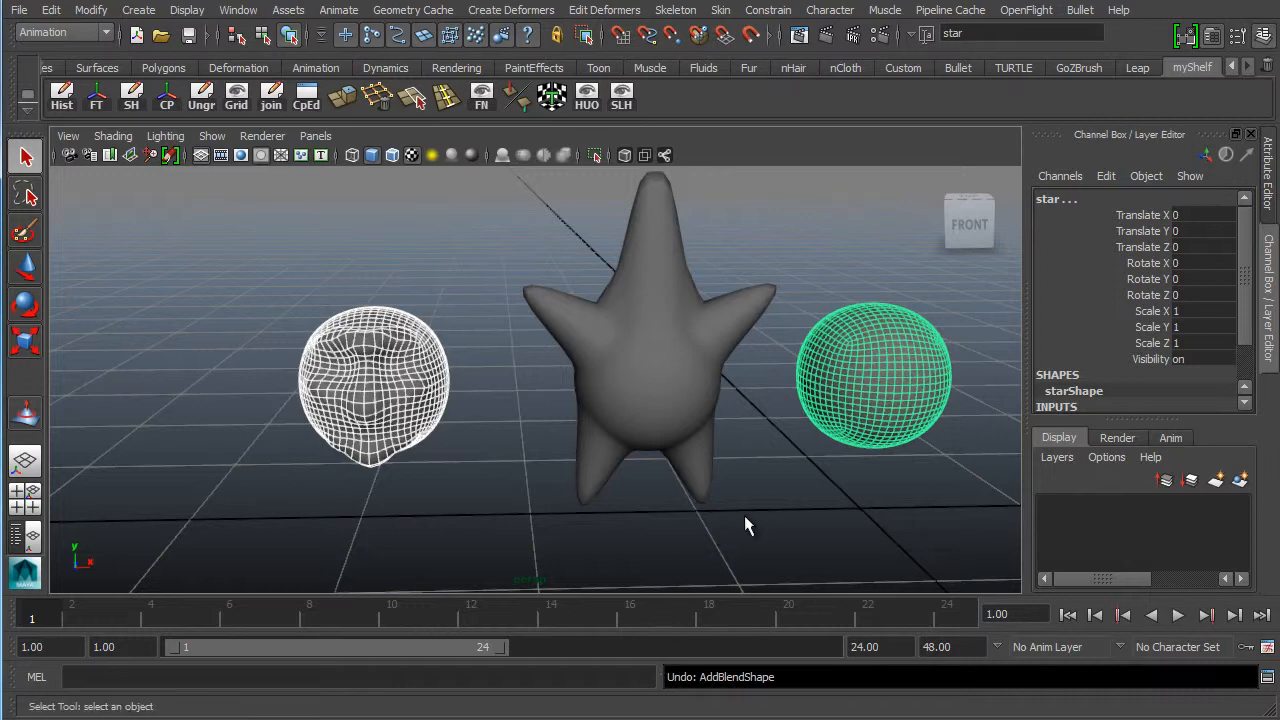
- Select creepyFace, then the star sphere, open the Add Blend Shape Target options and reset them to defaults, with in-between target off
left_click(391, 417)
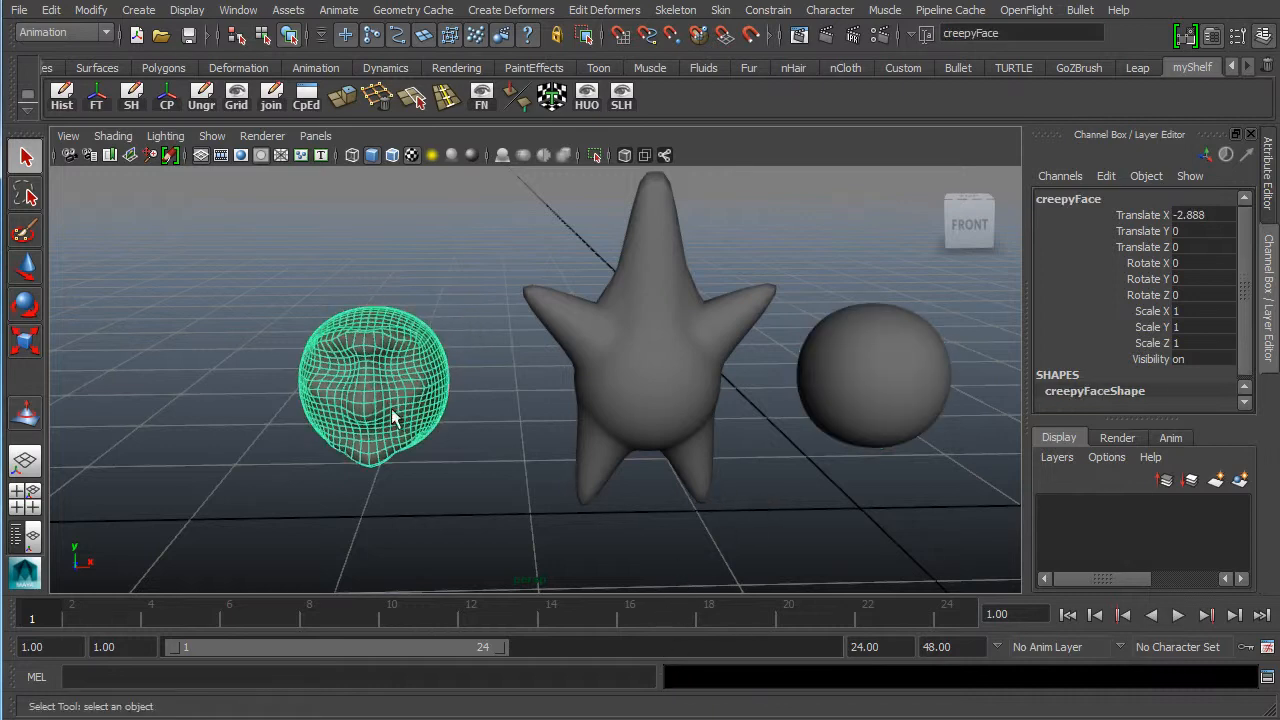
left_click(873, 380, "shift")
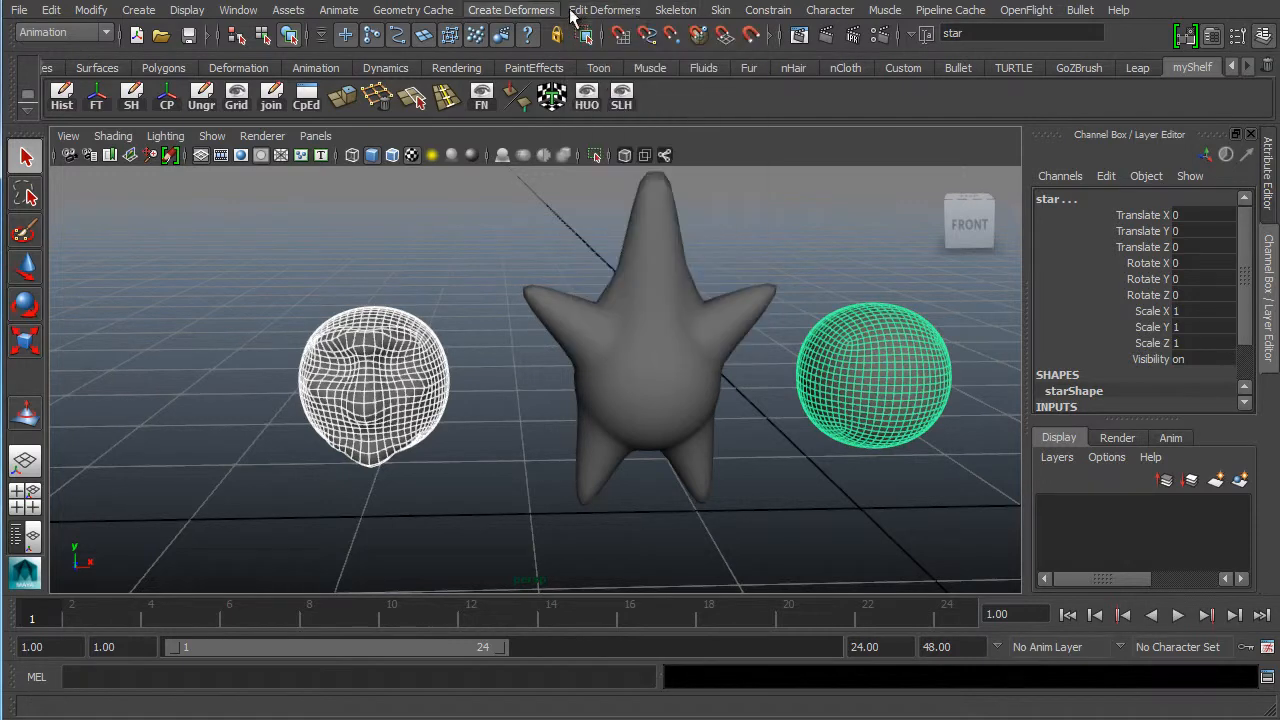
left_click(675, 10)
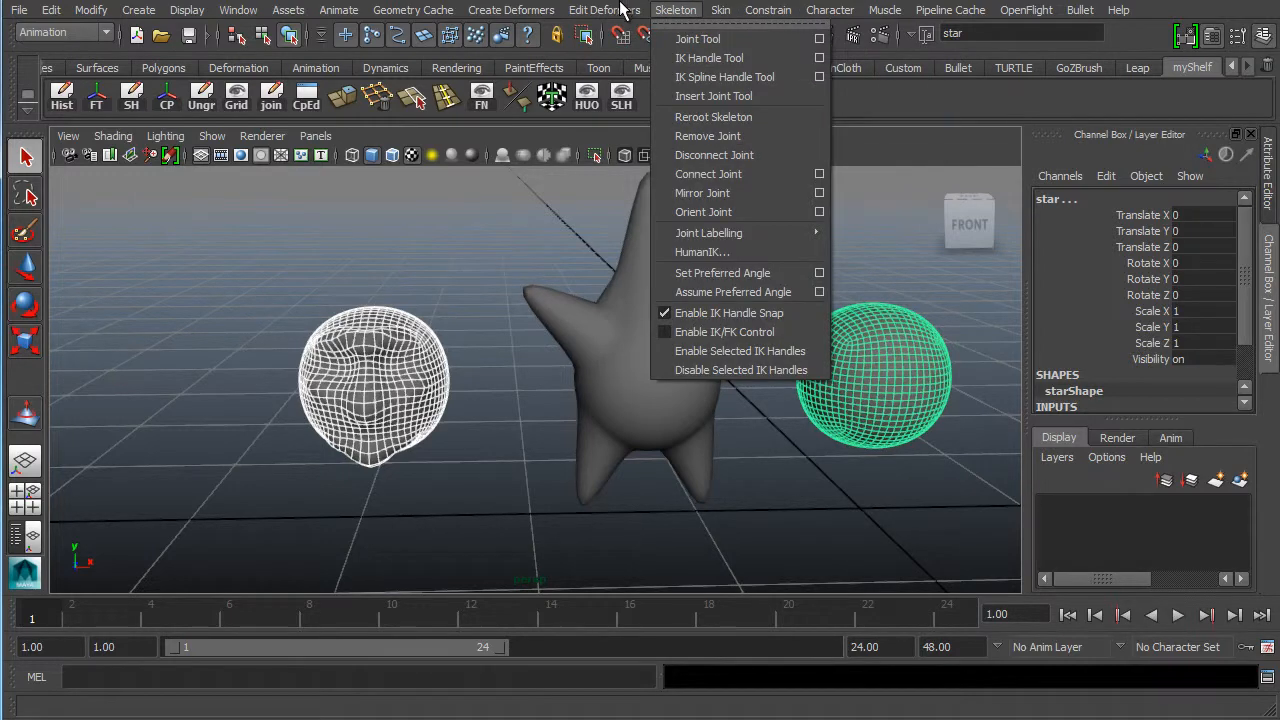
mouse_move(600, 12)
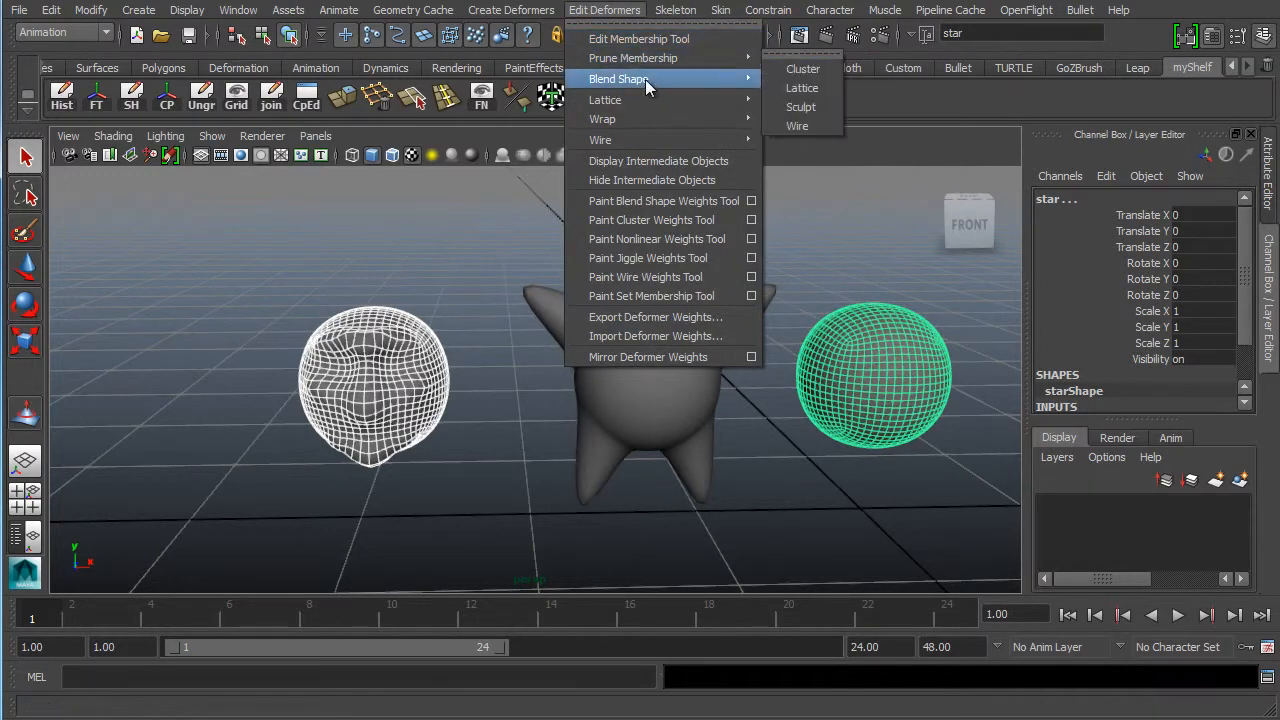
mouse_move(650, 57)
mouse_move(641, 84)
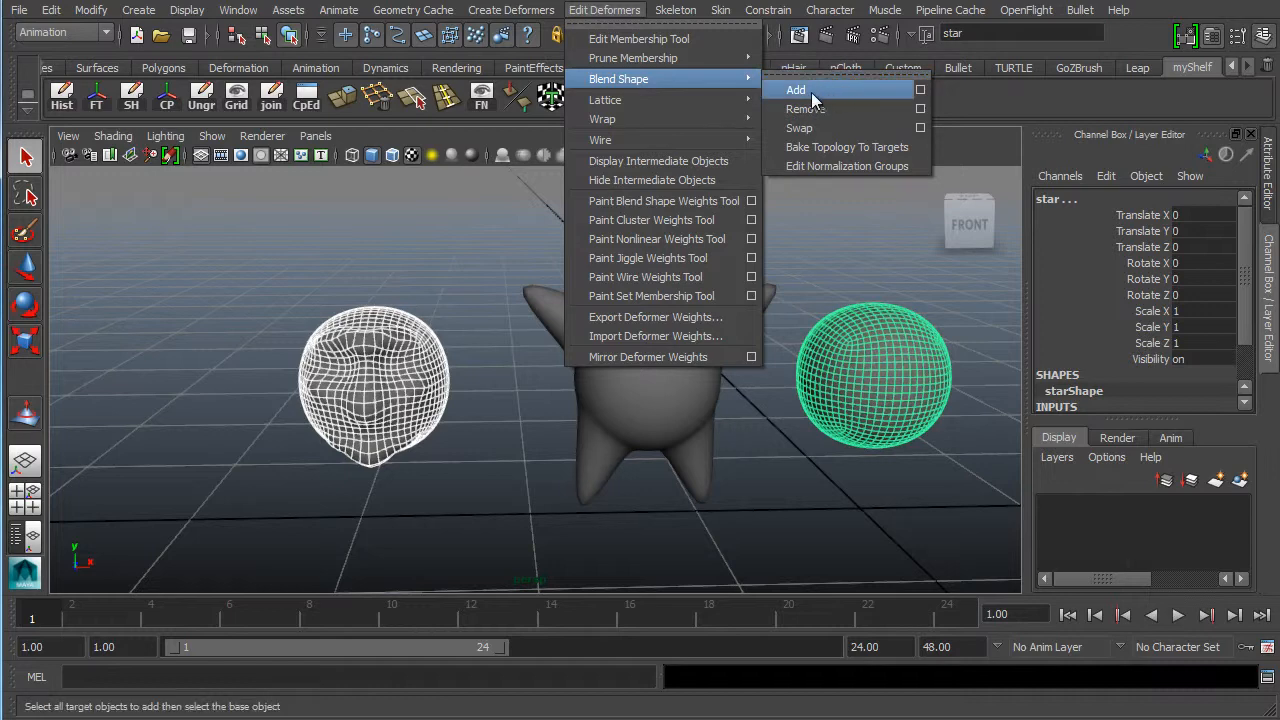
left_click(922, 89)
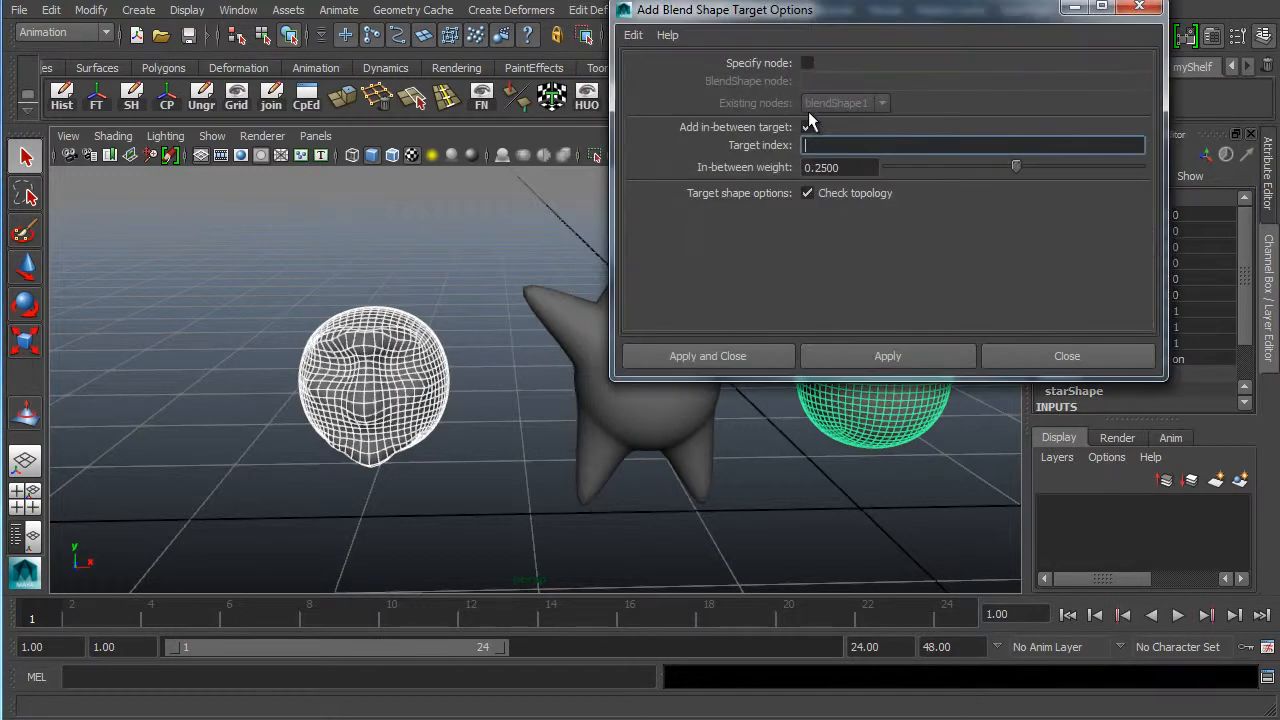
left_click(633, 34)
left_click(665, 78)
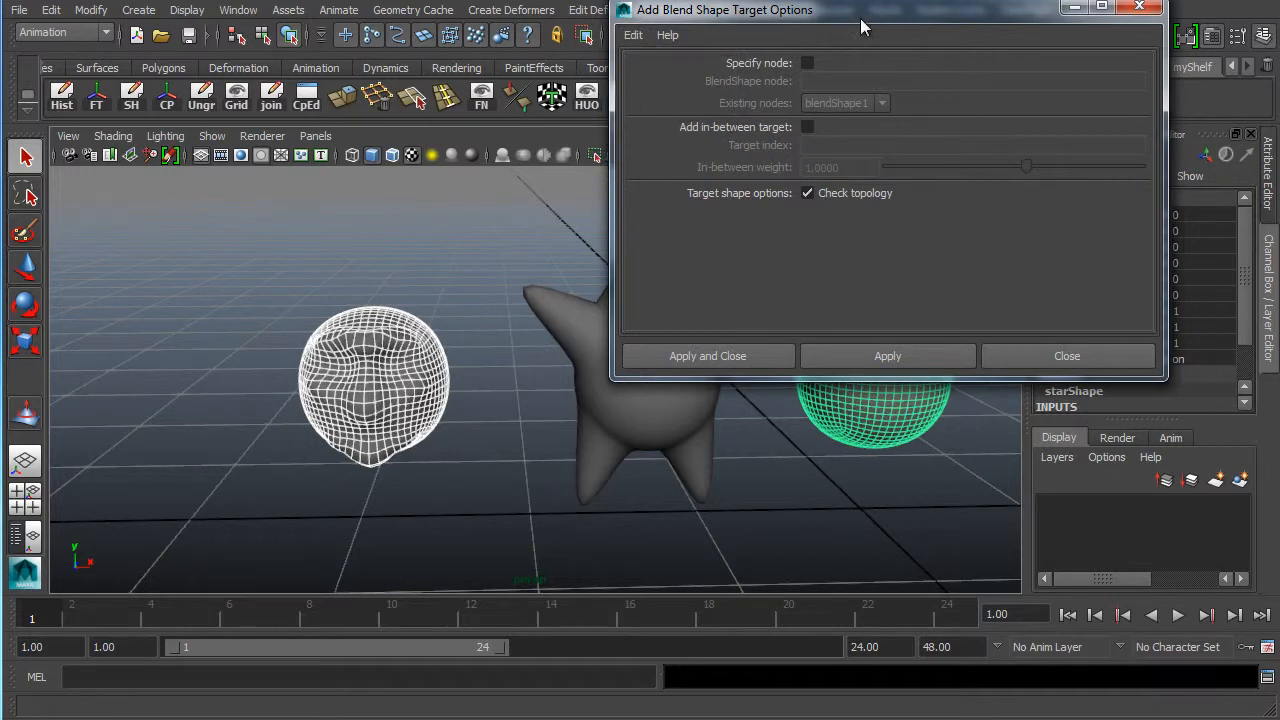
left_click_drag(863, 20, 406, 16)
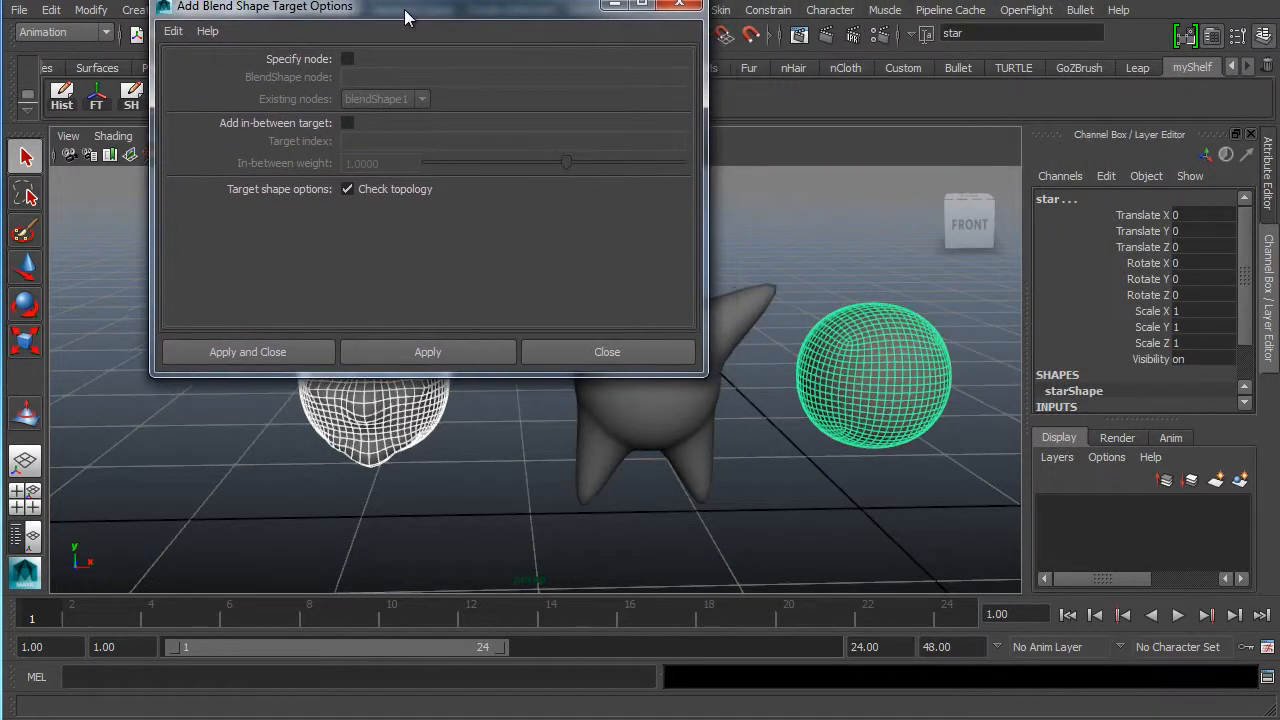
- Turn on Specify node with blendShape1 as the node and add creepyFace as a target
left_click(347, 59)
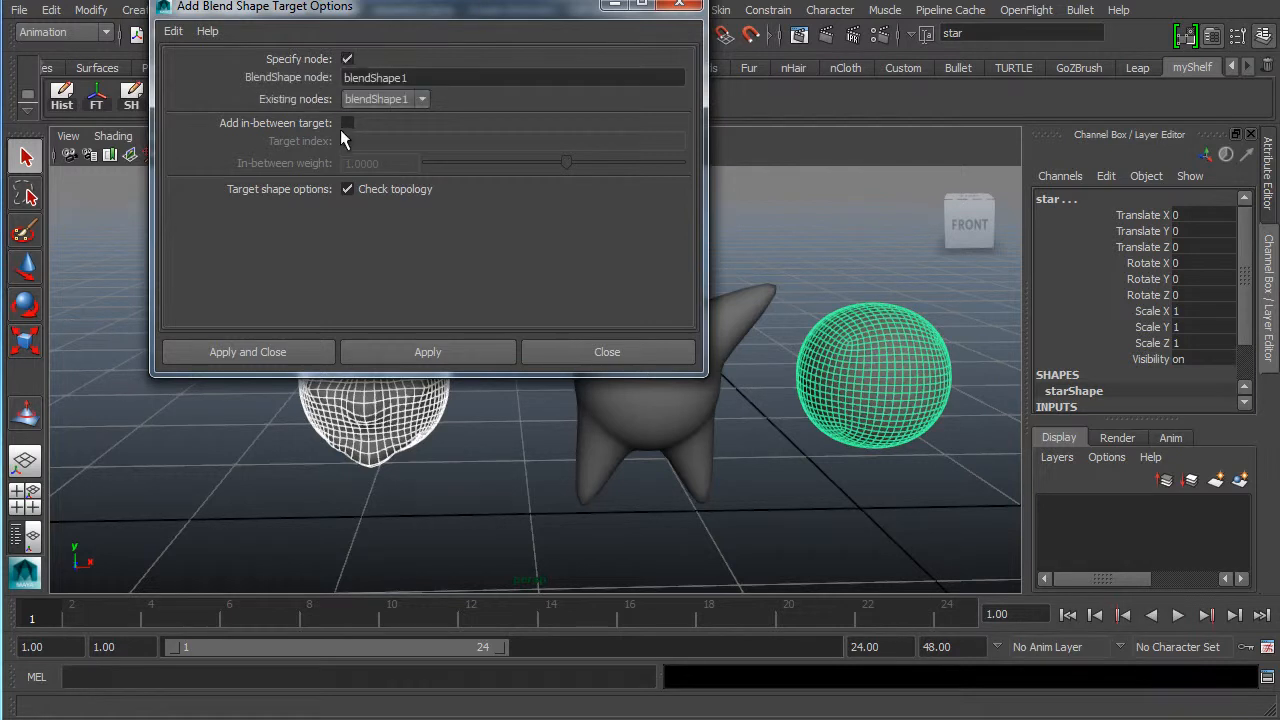
double_click(420, 77)
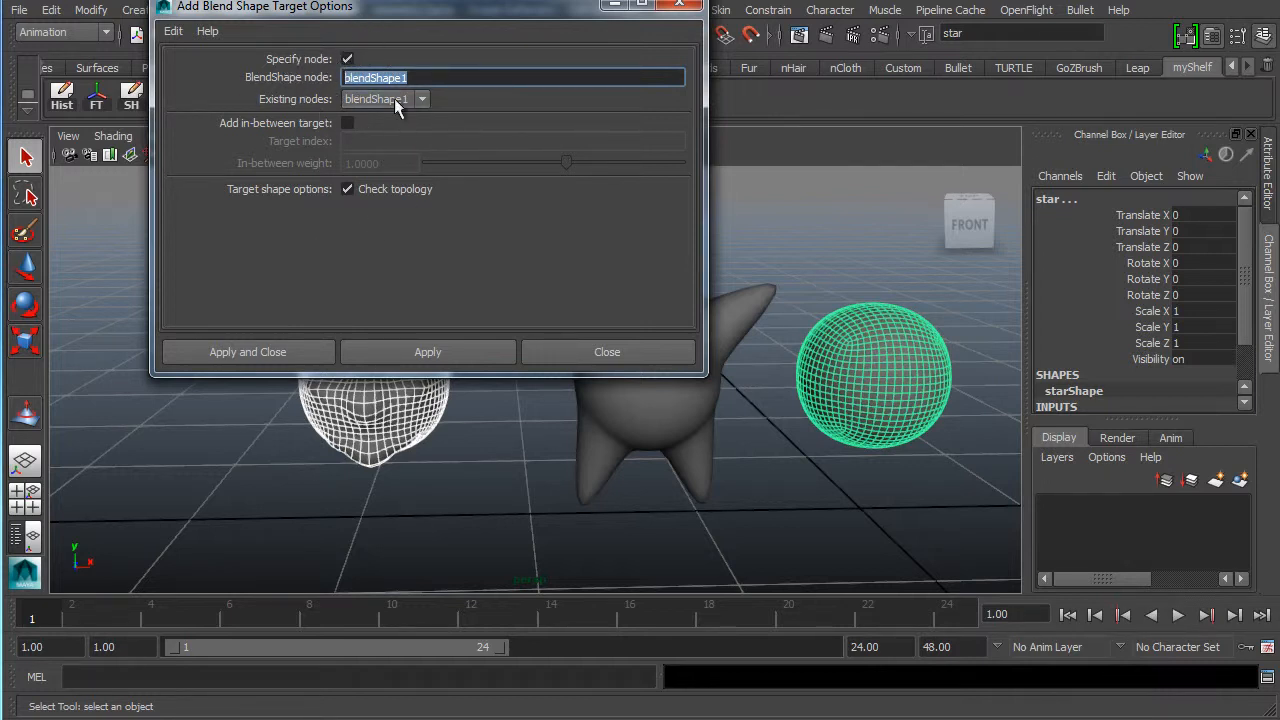
left_click(250, 352)
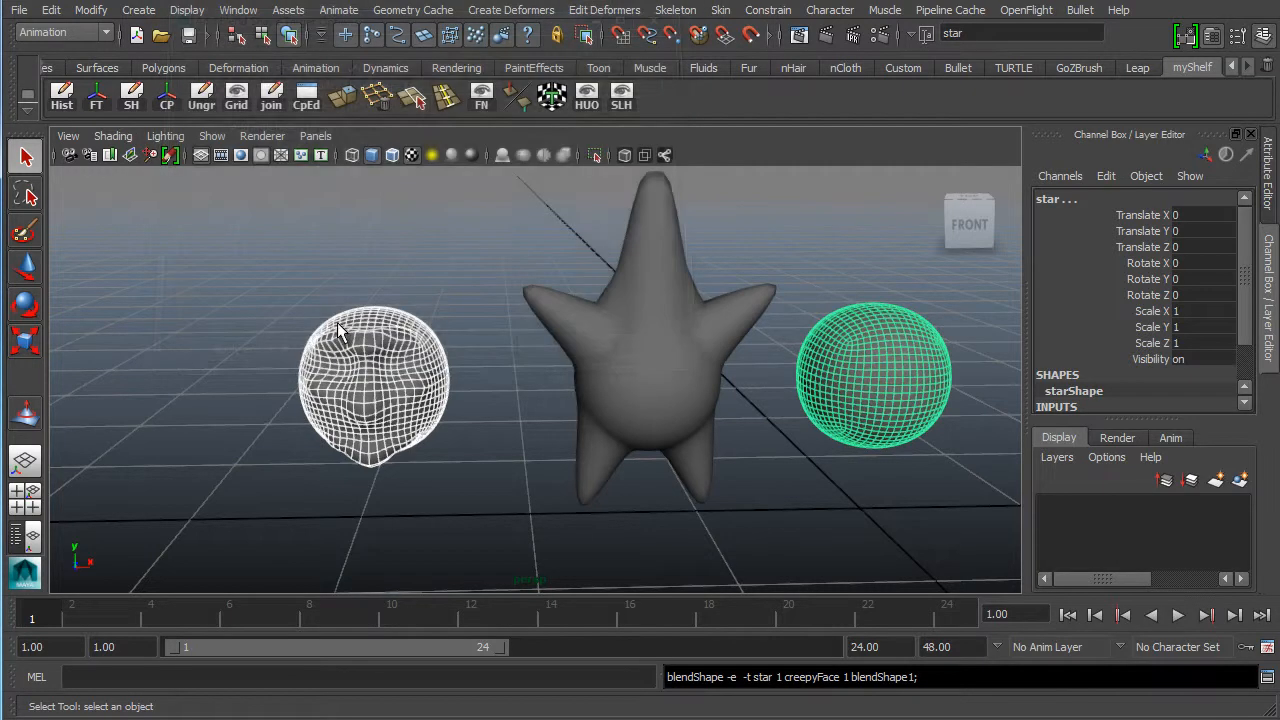
- Select only the star sphere, expand blendShape1 and raise its creepyFace weight to 1, inspecting the morphed face
left_click(882, 403)
scroll(1180, 340, "down", 2)
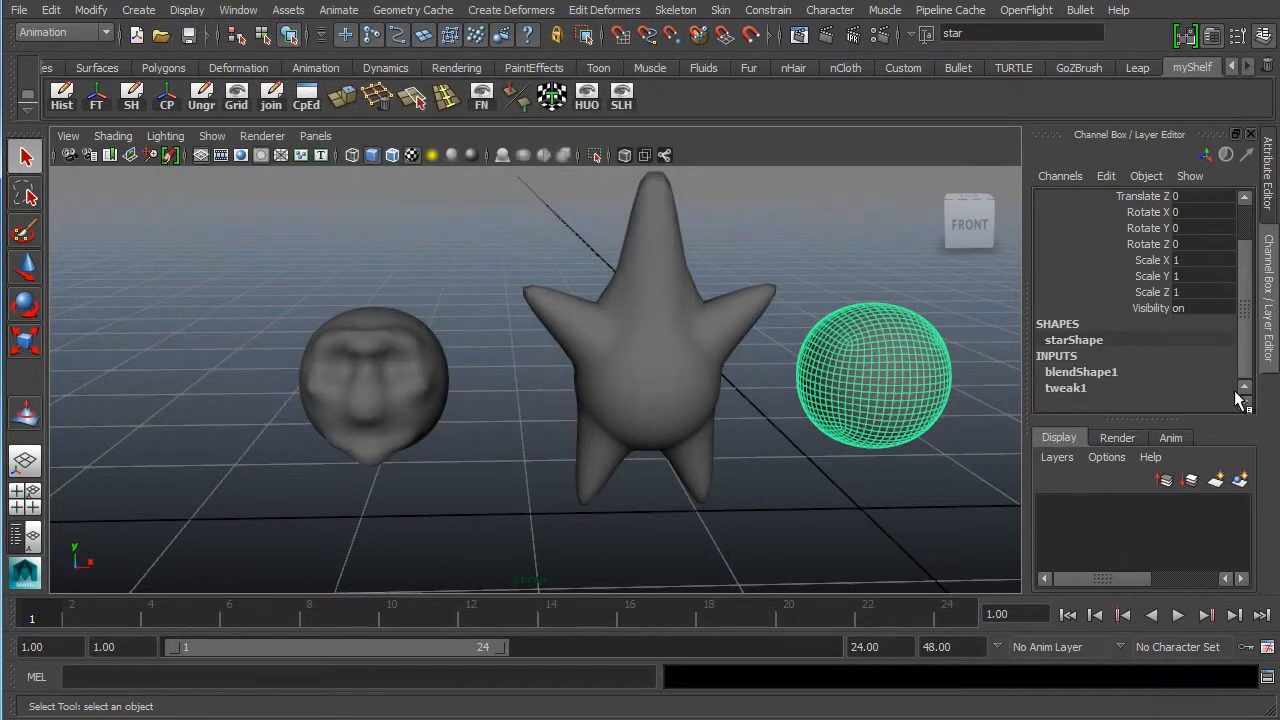
double_click(1090, 372)
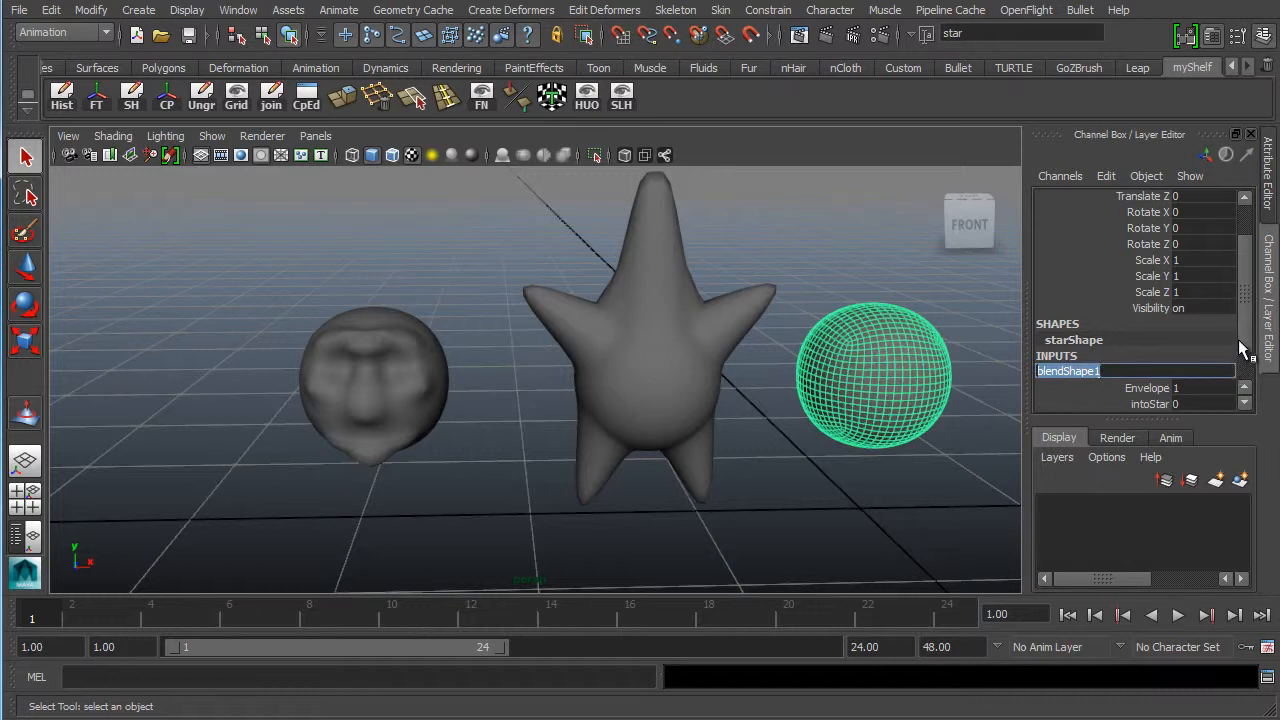
scroll(1243, 350, "down", 2)
left_click(1144, 370)
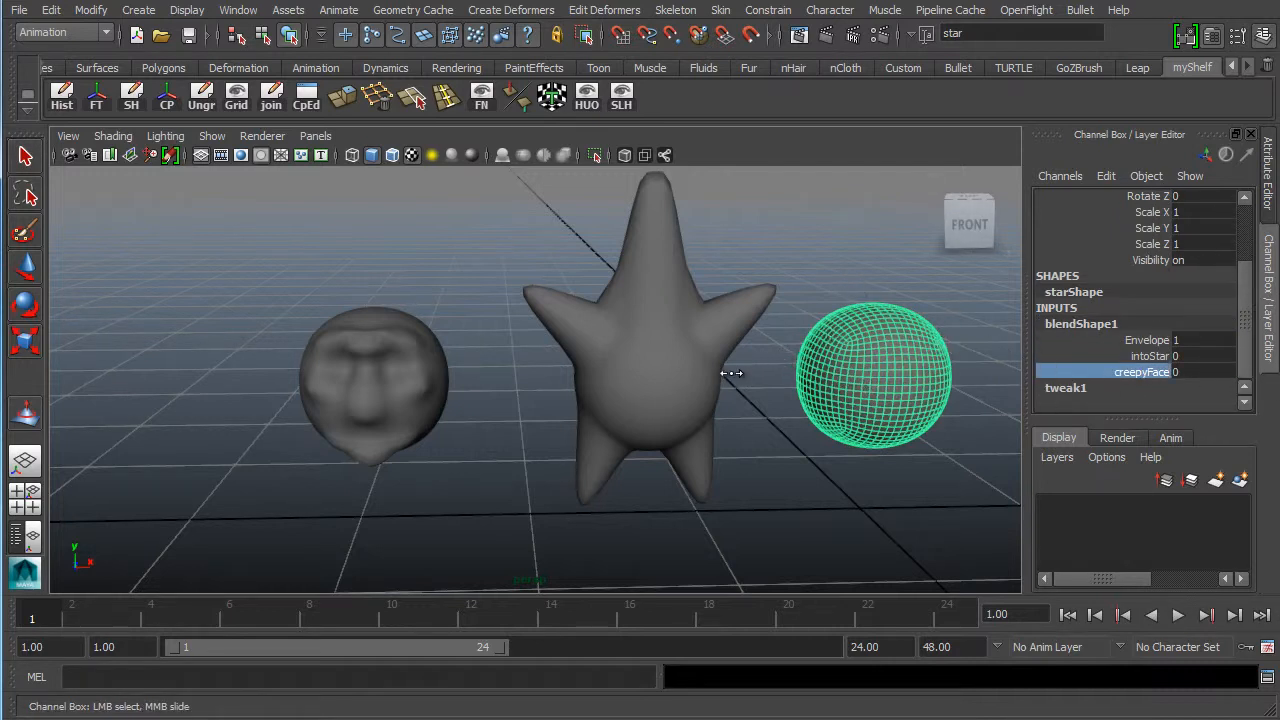
middle_click_drag(730, 374, 978, 378)
left_click_drag(742, 378, 682, 368, "alt")
middle_click_drag(640, 332, 530, 322, "alt")
left_click_drag(592, 378, 616, 383, "alt")
middle_click_drag(655, 376, 585, 333, "alt")
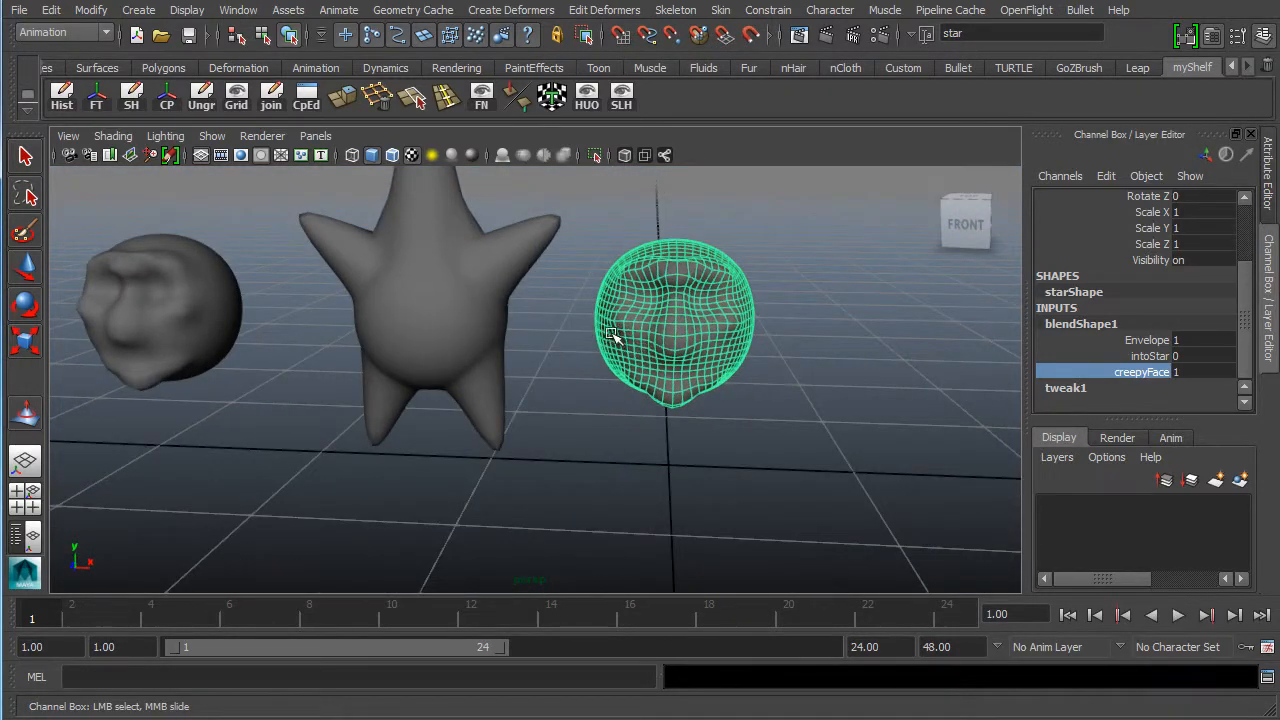
- Raise the intoStar weight to 1 to combine it with creepyFace, and inspect the blended star from an angle
left_click(1147, 357)
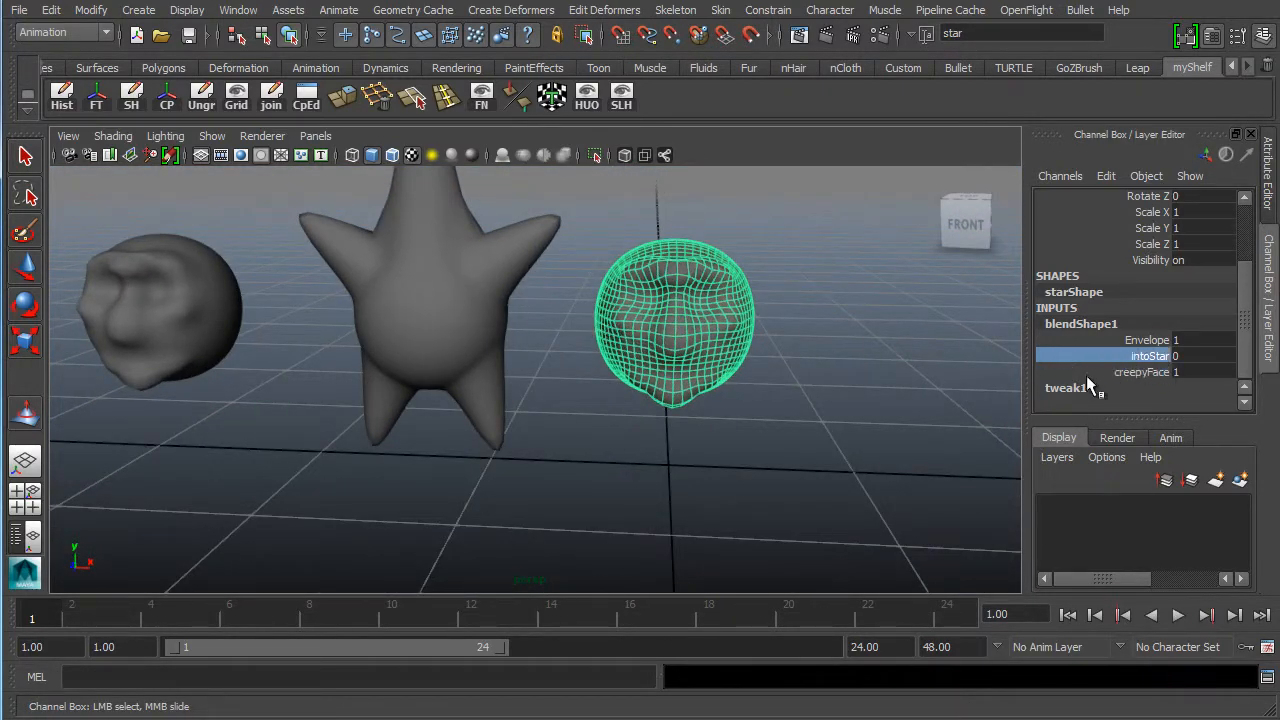
middle_click_drag(600, 275, 551, 325, "alt")
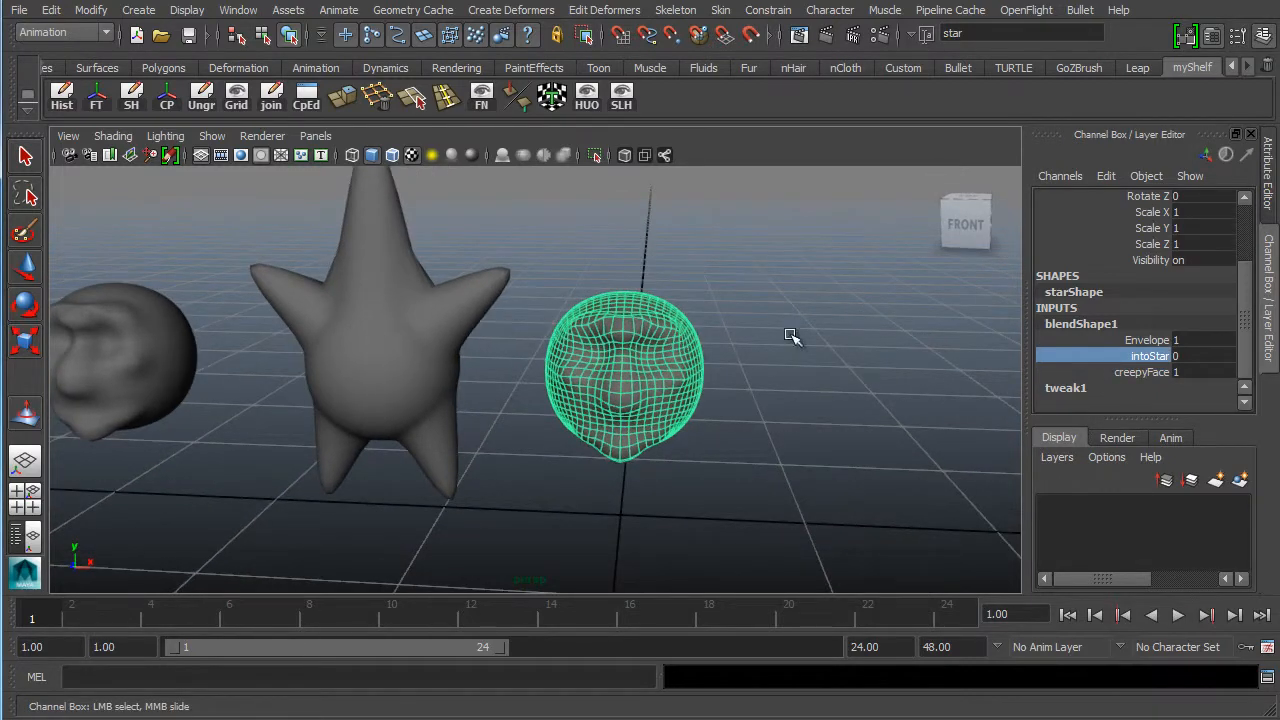
middle_click_drag(822, 361, 878, 374)
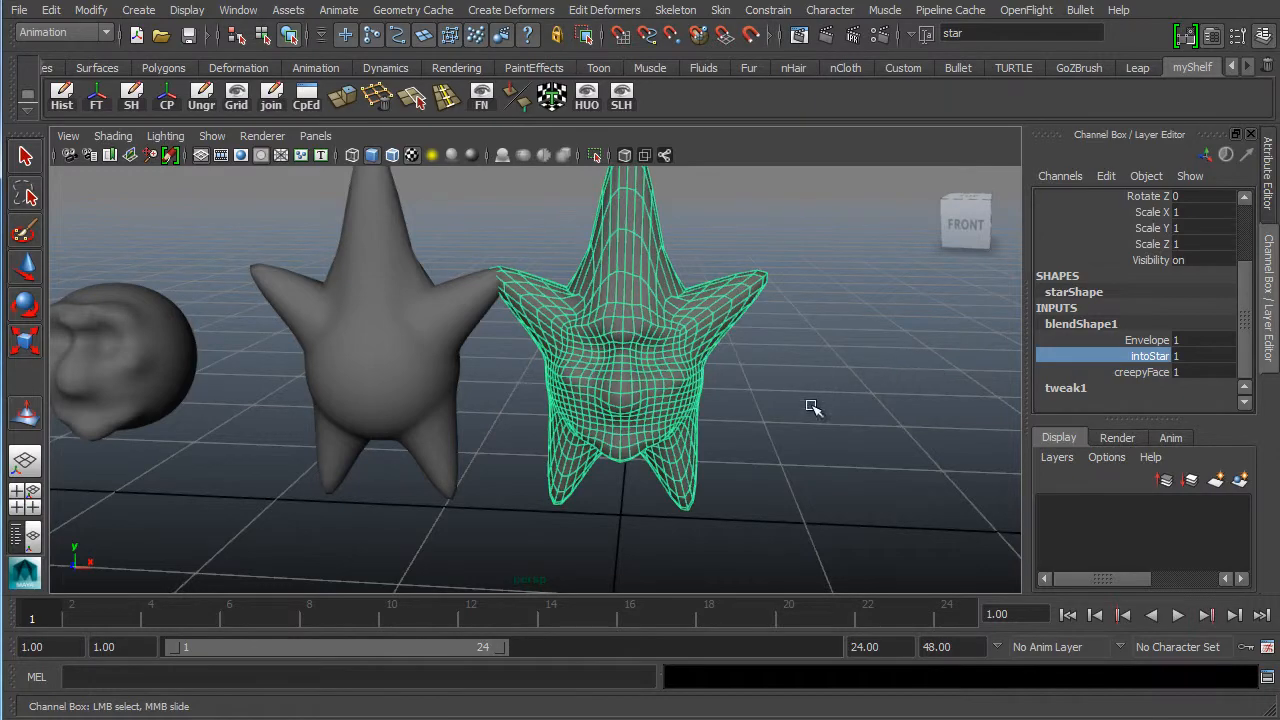
left_click_drag(809, 409, 709, 354, "alt")
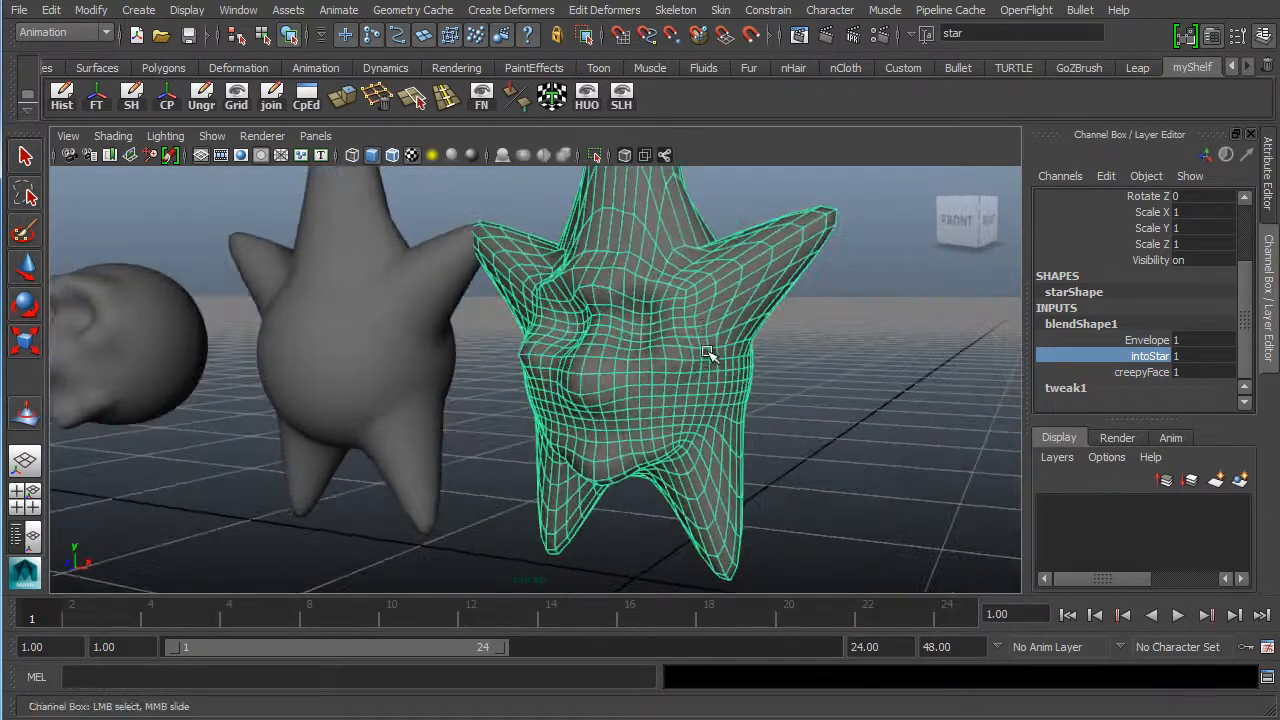
right_click_drag(781, 308, 663, 341, "alt")
middle_click_drag(663, 341, 663, 377, "alt")
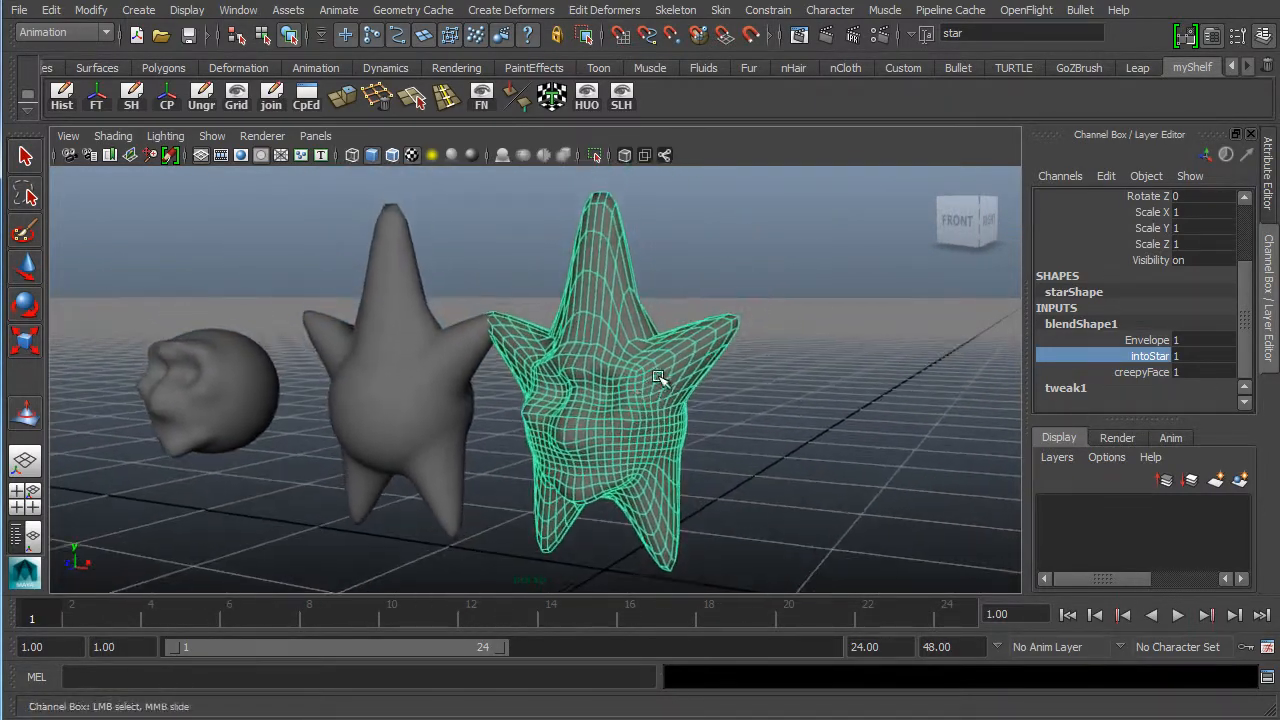
- Test the creepyFace weight between 0 and 1 with intoStar at 1, ending at 1, and inspect the star's face
left_click(1141, 372)
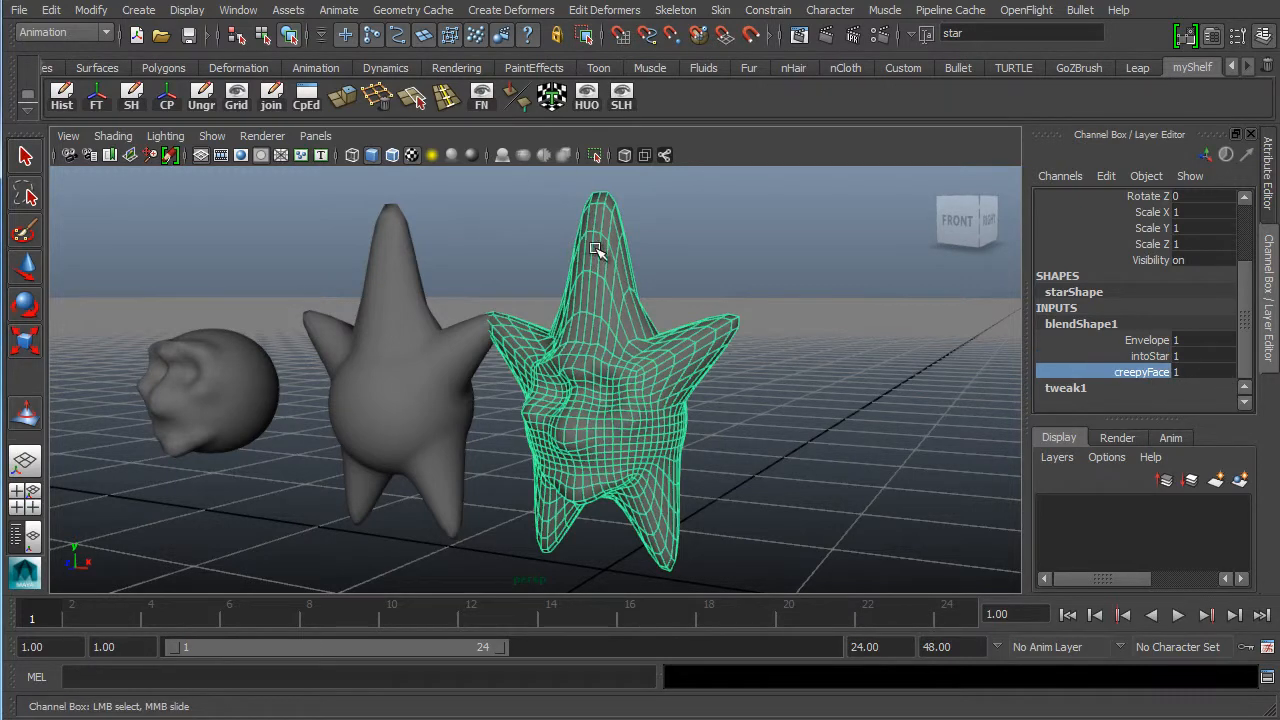
middle_click_drag(600, 252, 668, 334)
middle_click_drag(636, 367, 831, 363)
middle_click_drag(710, 360, 858, 384)
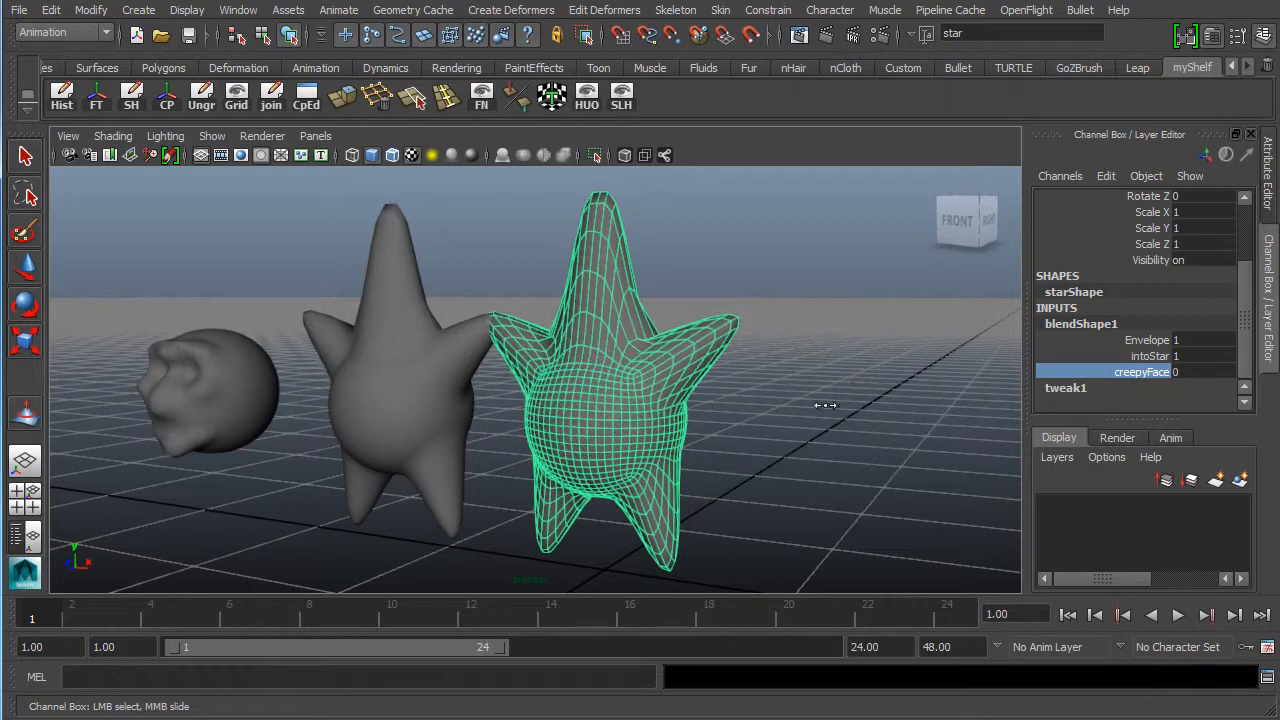
middle_click_drag(688, 401, 349, 401)
right_click_drag(614, 384, 490, 384, "alt")
left_click_drag(440, 404, 486, 432, "alt")
middle_click_drag(540, 400, 662, 385)
left_click_drag(526, 437, 590, 400, "alt")
right_click_drag(740, 410, 960, 404, "alt")
mouse_move(515, 436)
left_mouse_down("alt")
mouse_move(568, 416)
mouse_move(540, 437)
left_mouse_up("alt")
middle_click_drag(643, 385, 743, 389, "alt")
right_click_drag(740, 389, 580, 370, "alt")
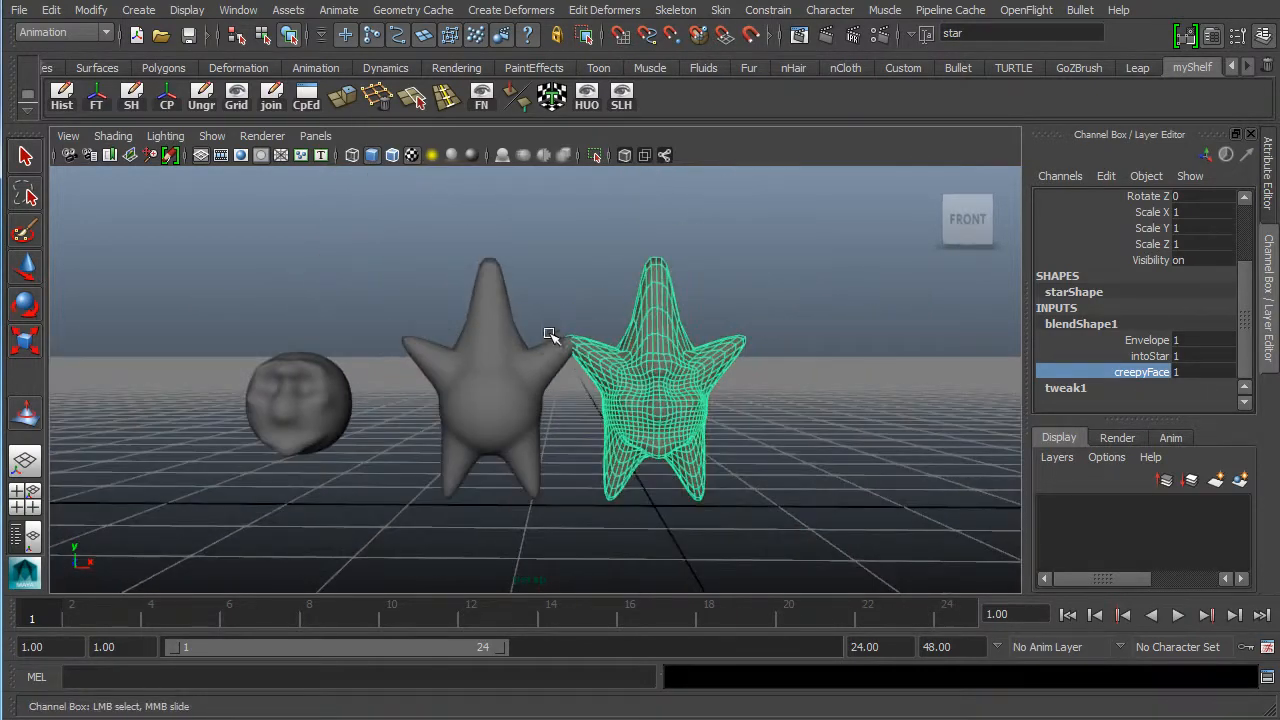
- Select the creepyFace and intoStar target meshes, create a display layer from them and hide it
middle_click_drag(545, 345, 697, 391, "alt")
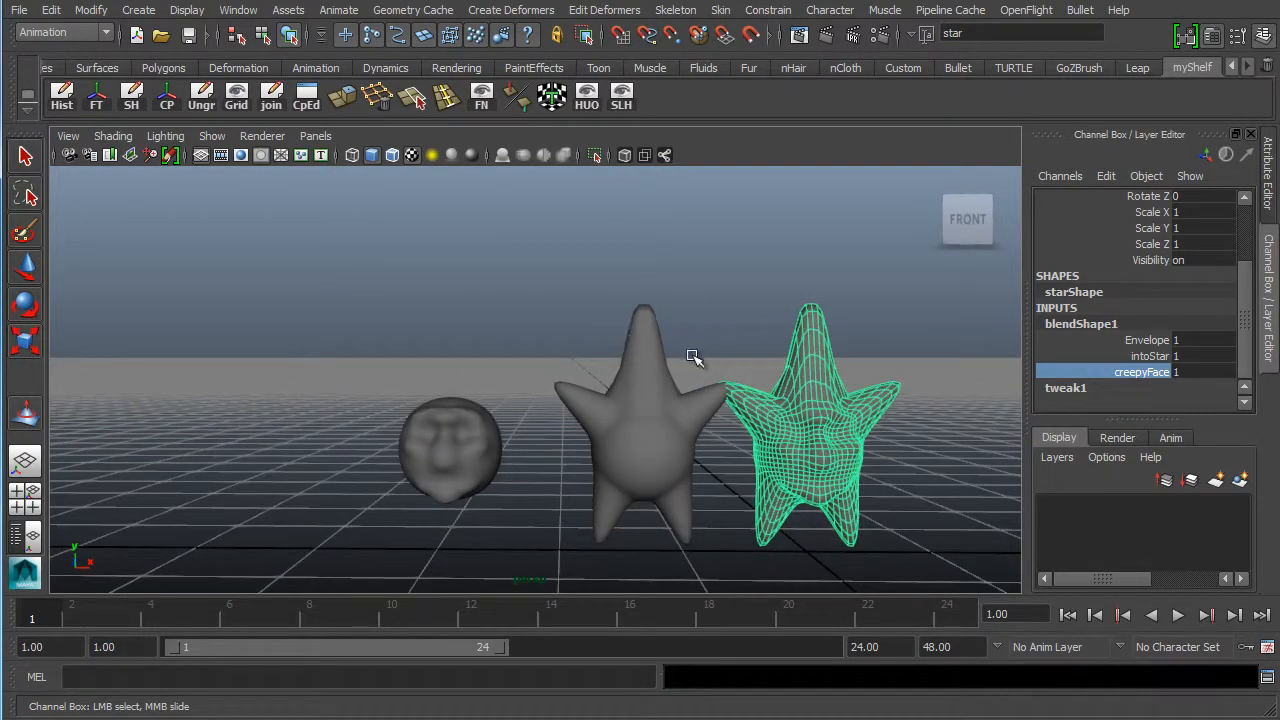
left_click(445, 465)
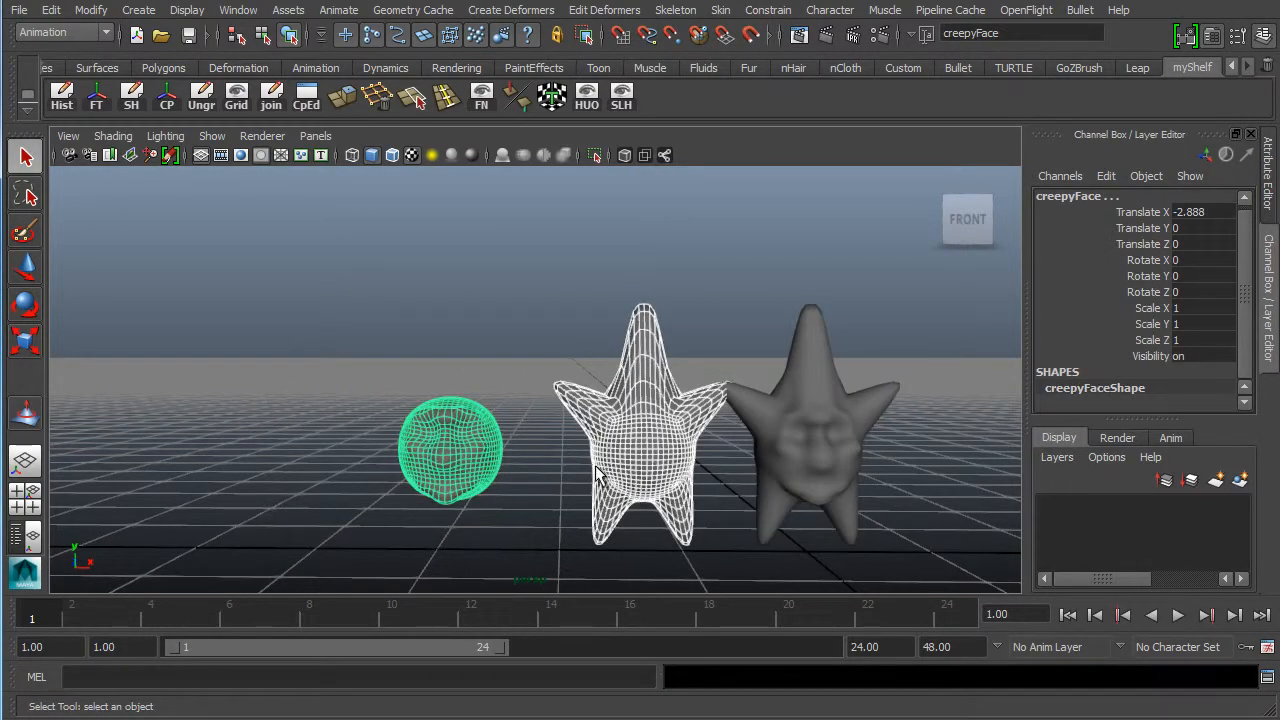
left_click(1240, 482)
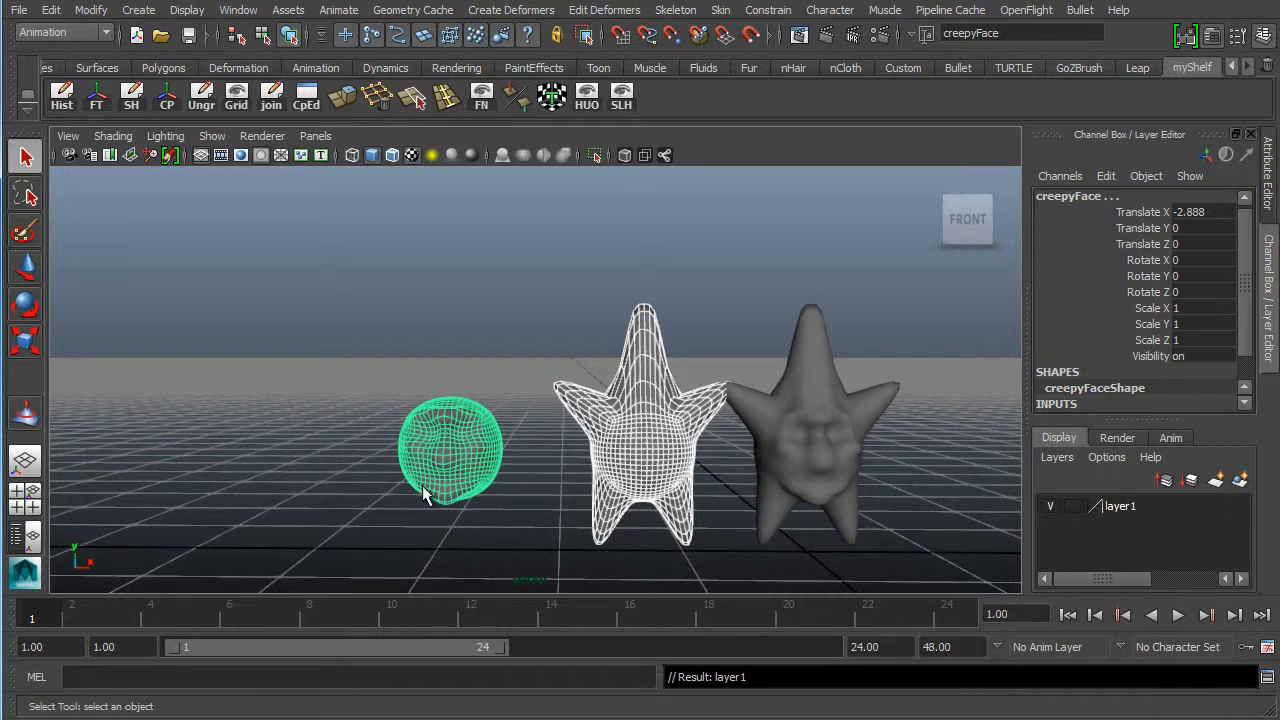
left_click(1051, 507)
left_click(1121, 508)
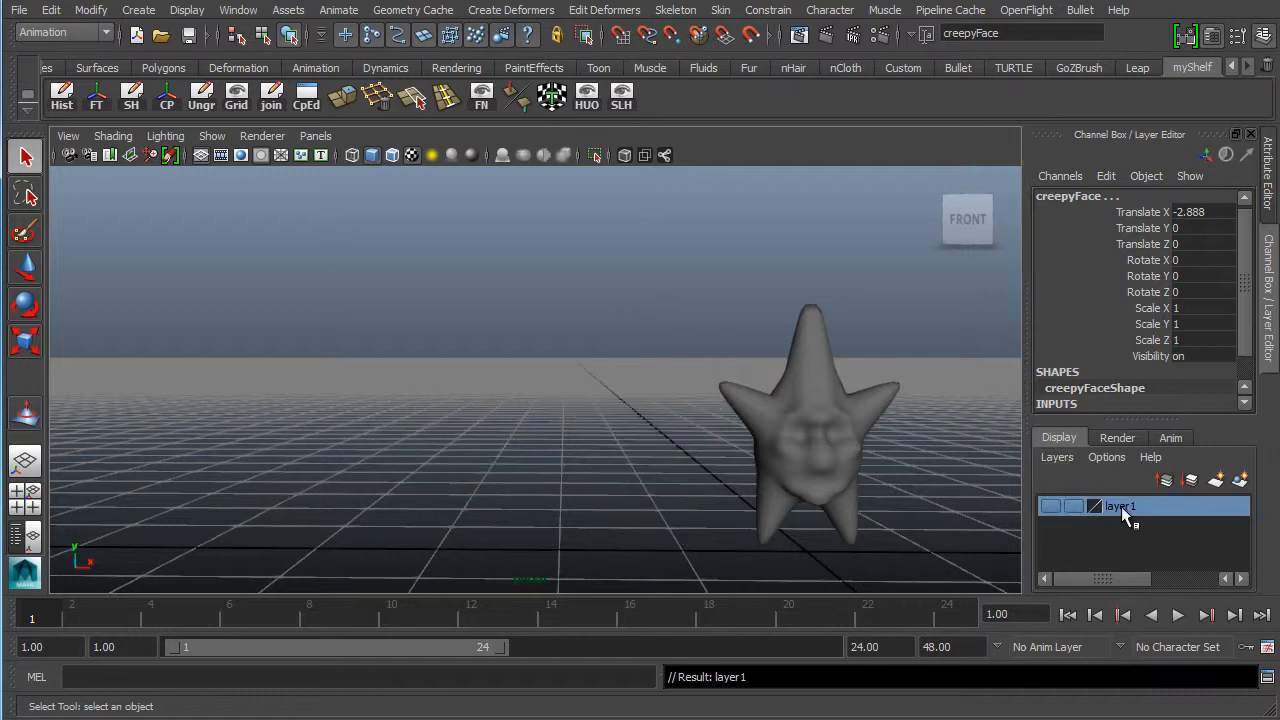
- Rename the display layer to blendshapes and set it to reference mode
double_click(1121, 506)
left_click_drag(198, 380, 394, 327)
left_click_drag(345, 362, 103, 226)
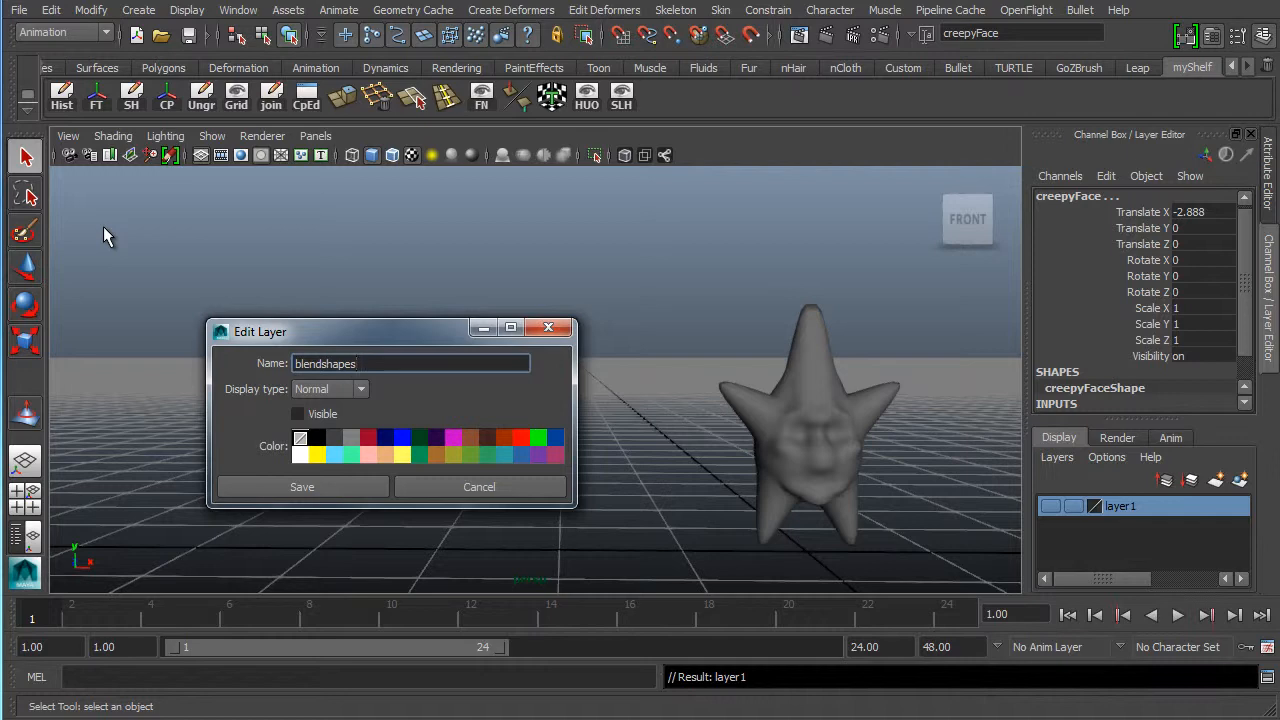
left_click(308, 487)
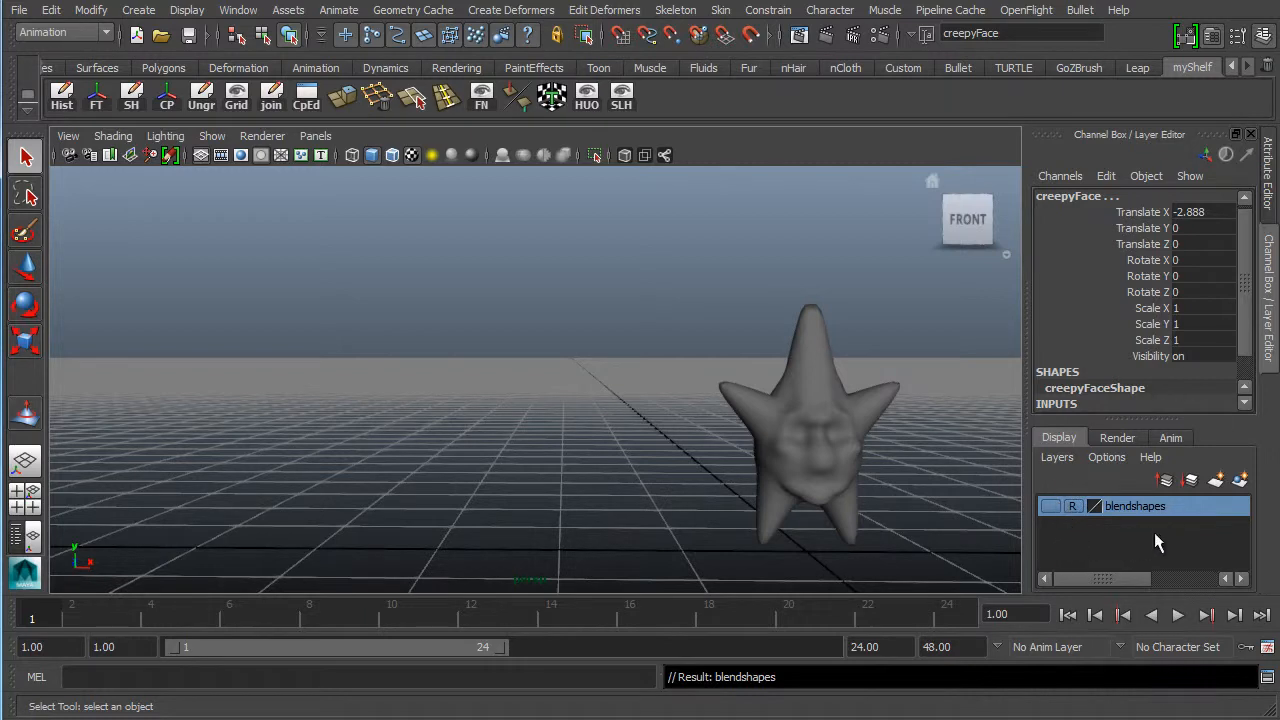
- Show the blendshapes layer again and test whether its referenced meshes can be selected
left_click(1049, 506)
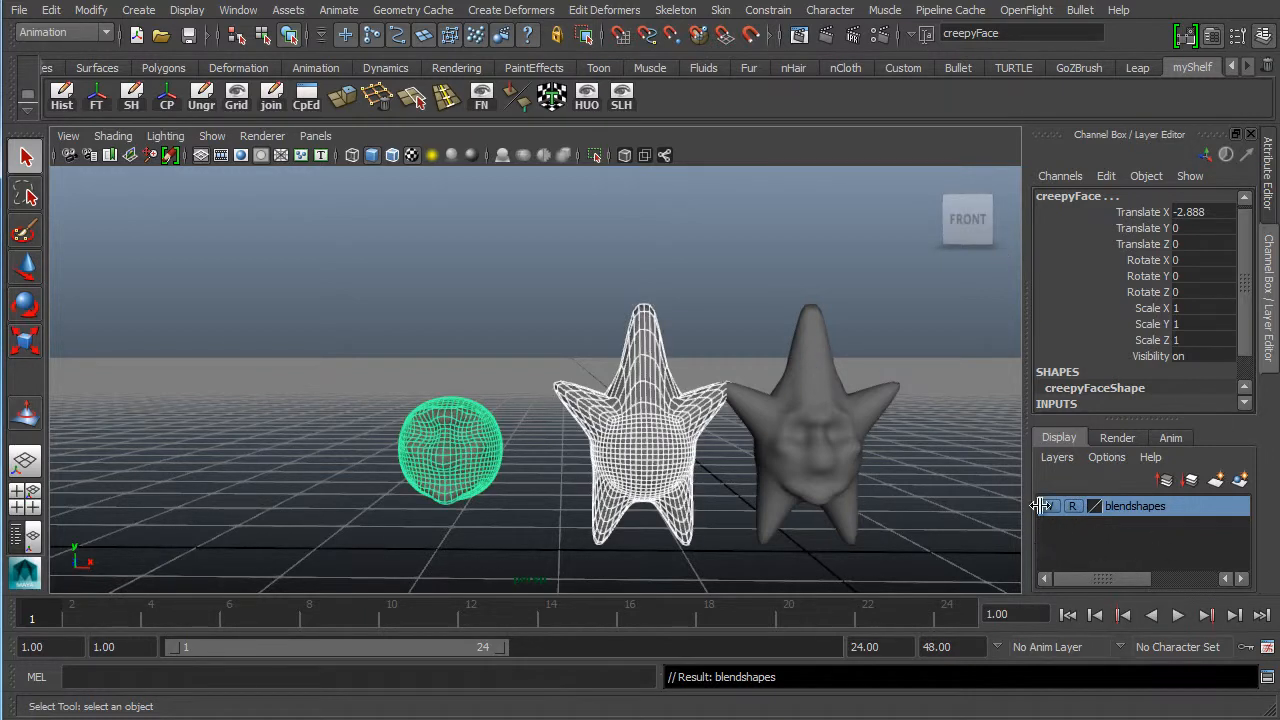
left_click(637, 404)
left_click_drag(657, 479, 471, 358)
left_click_drag(640, 442, 403, 368)
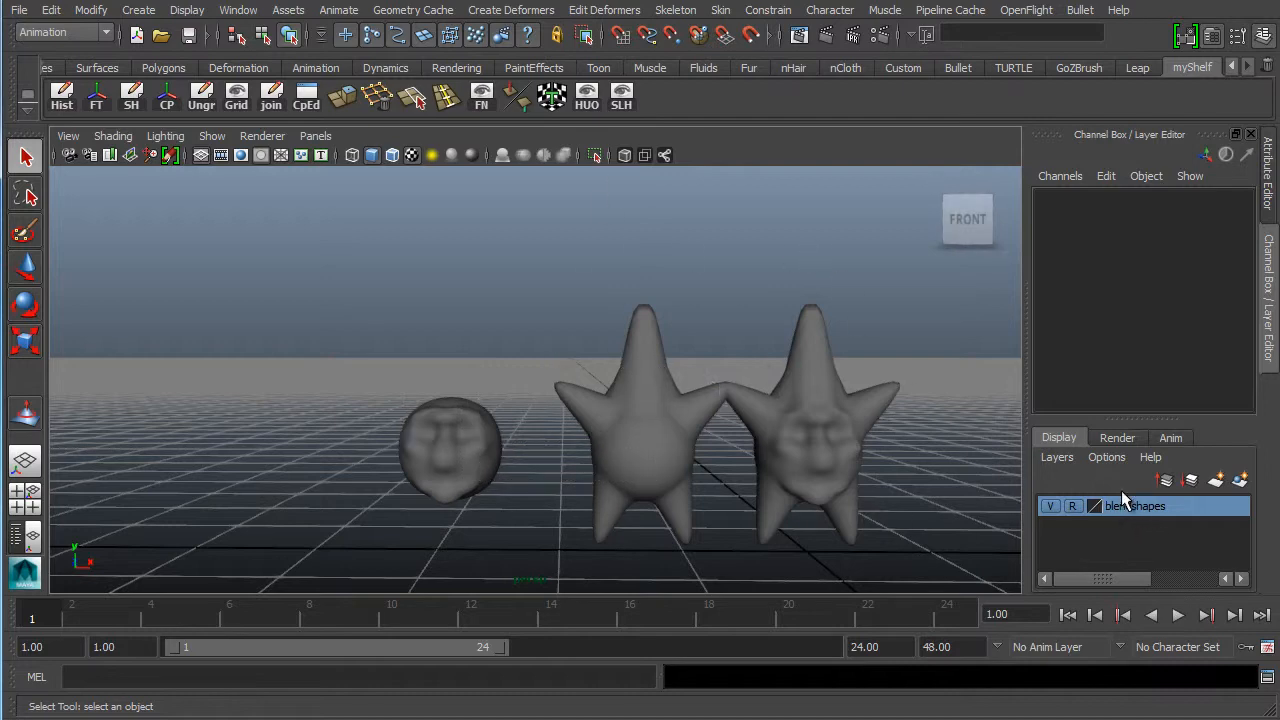
- Turn off reference mode for the blendshapes layer, select creepyFace and bring its back side into view
left_click_drag(520, 335, 500, 375, "alt")
right_click_drag(480, 385, 535, 400, "alt")
middle_click_drag(475, 388, 382, 337, "alt")
right_click_drag(382, 337, 338, 332, "alt")
middle_click_drag(338, 332, 374, 336, "alt")
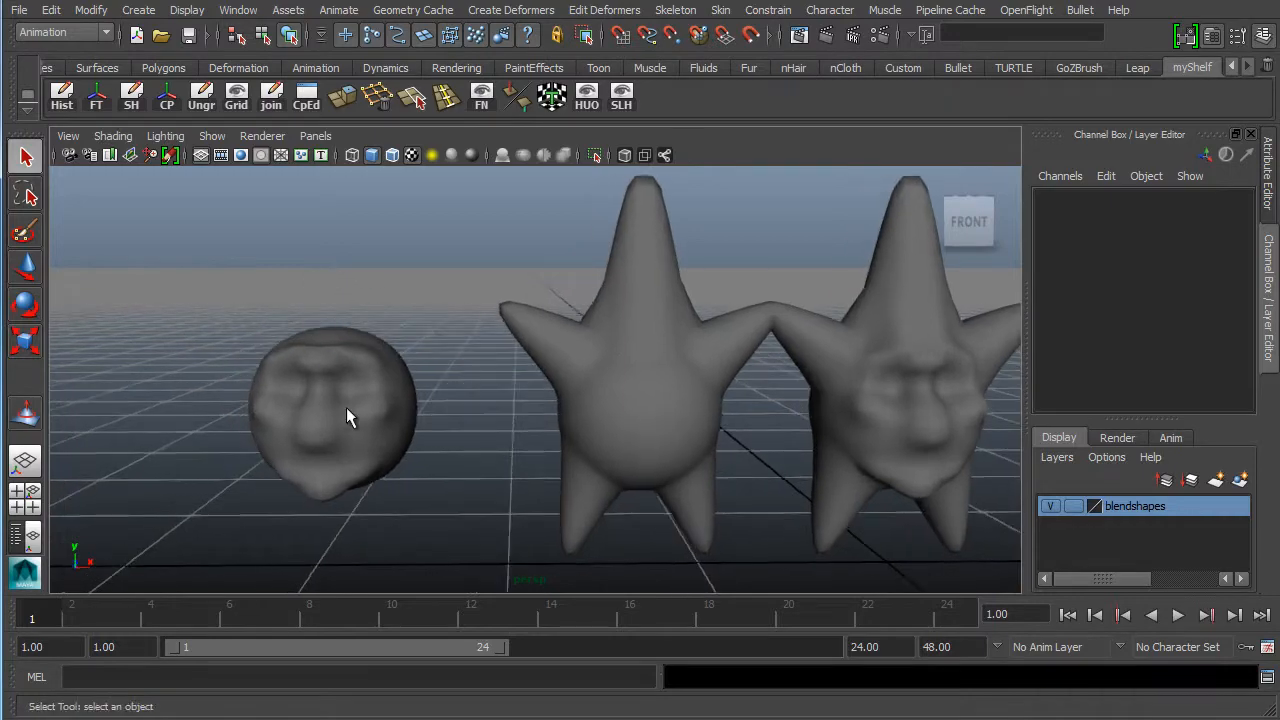
left_click(346, 407)
middle_click_drag(388, 439, 404, 438, "alt")
left_click_drag(405, 447, 751, 359, "alt")
left_click_drag(612, 358, 469, 437, "alt")
left_click_drag(652, 395, 265, 373, "alt")
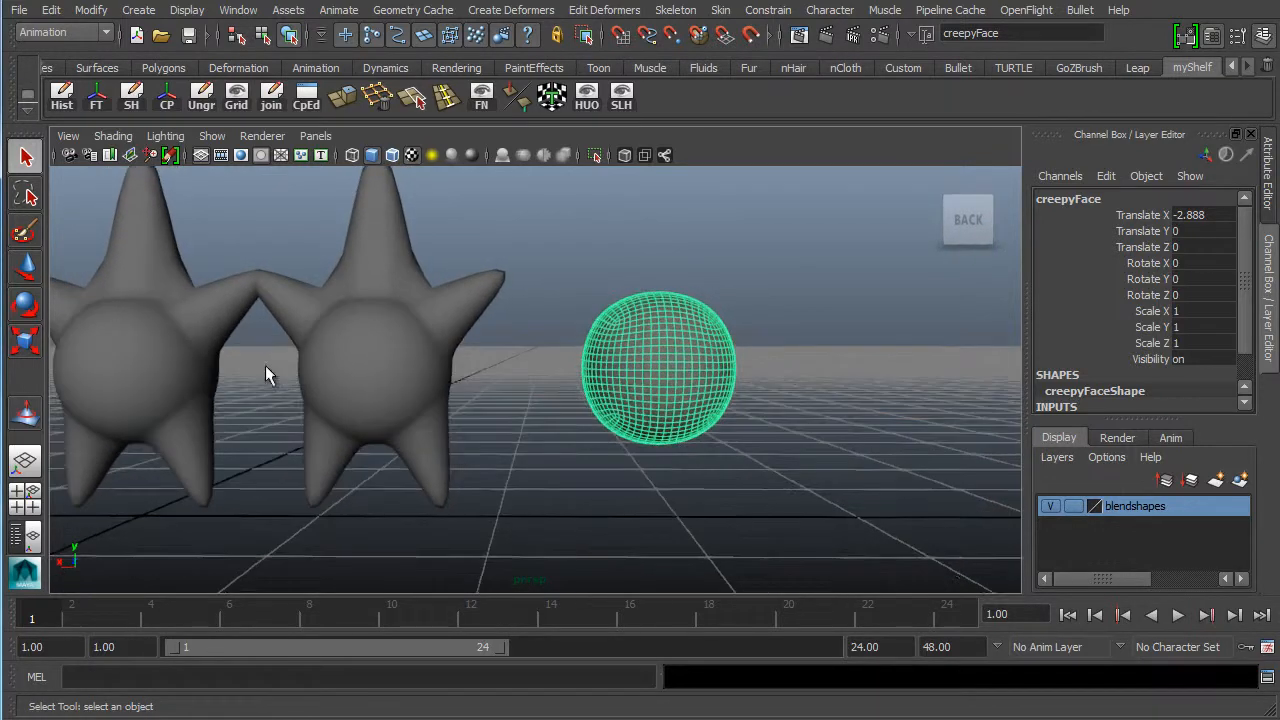
- Adjust the Sculpt Geometry Tool's brush and sculpt two mirrored bulges on the lower back of creepyFace
left_click(25, 410)
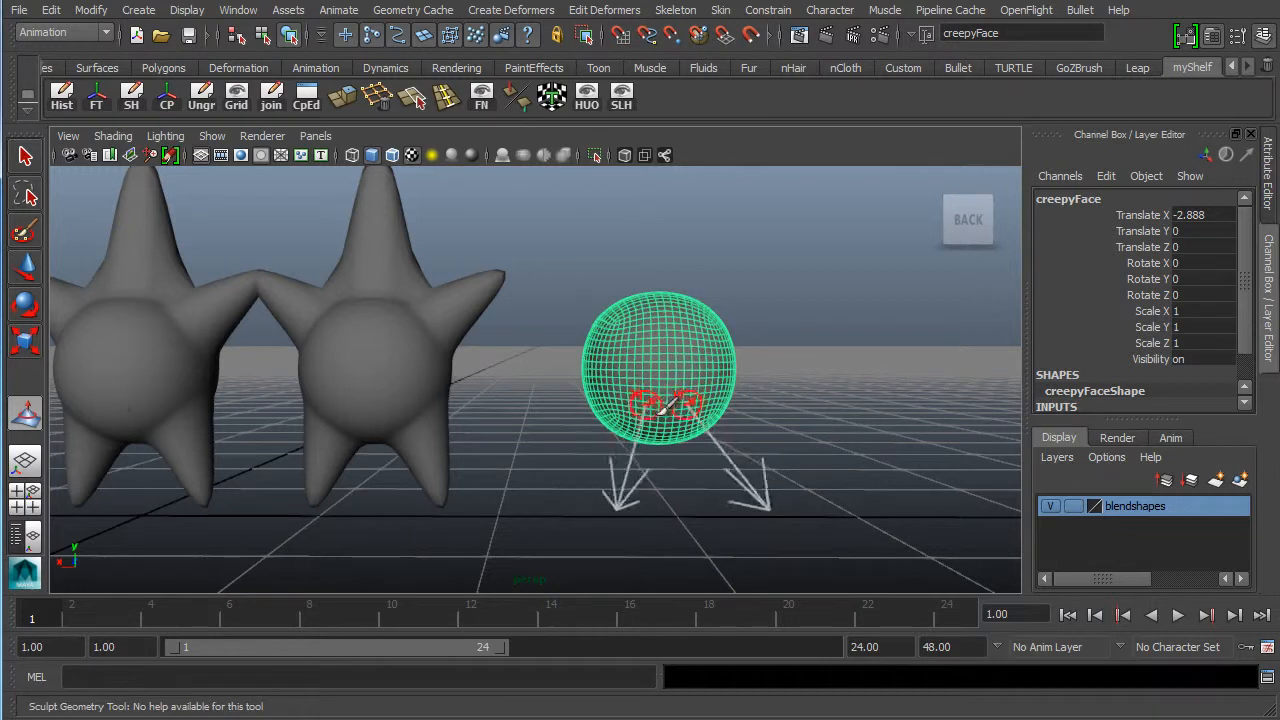
mouse_move(668, 424)
left_mouse_down("ctrl")
mouse_move(675, 388)
mouse_move(674, 423)
mouse_move(655, 409)
mouse_move(663, 386)
mouse_move(661, 442)
mouse_move(666, 374)
mouse_move(706, 366)
mouse_move(674, 437)
mouse_move(677, 369)
mouse_move(690, 428)
left_mouse_up("ctrl")
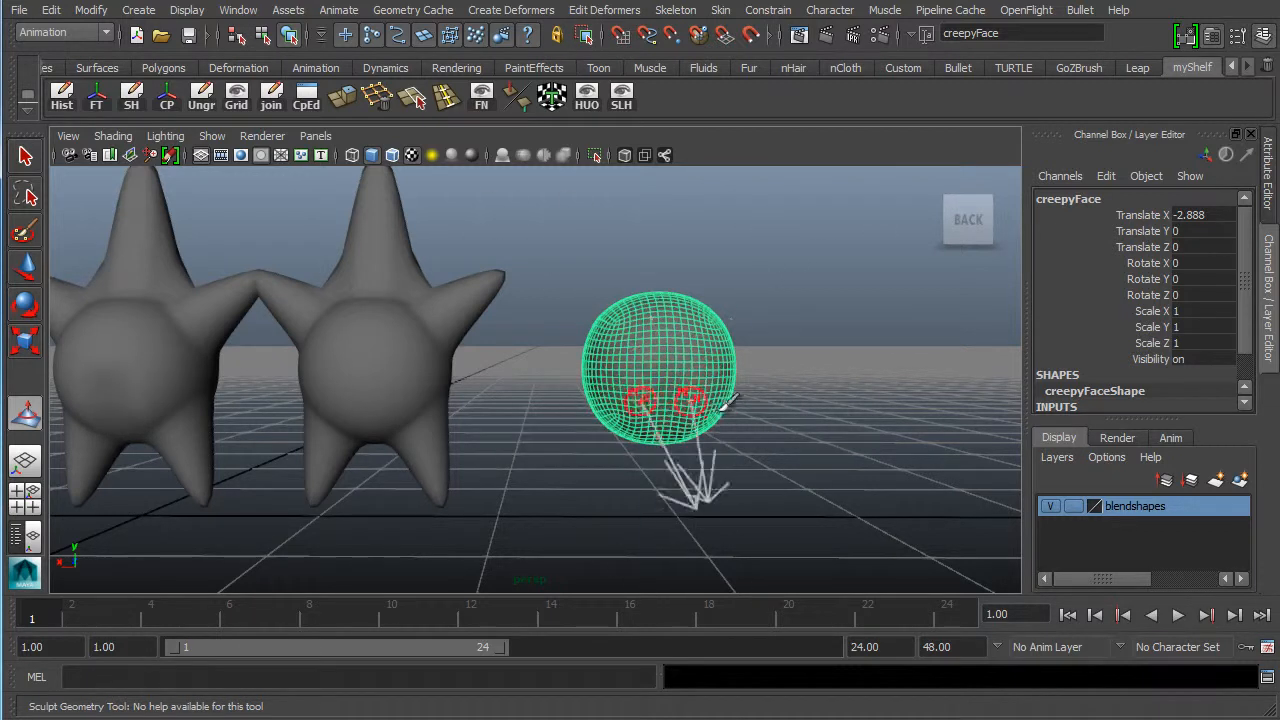
mouse_move(722, 406)
left_mouse_down()
mouse_move(635, 427)
mouse_move(693, 349)
mouse_move(657, 386)
mouse_move(591, 366)
left_mouse_up()
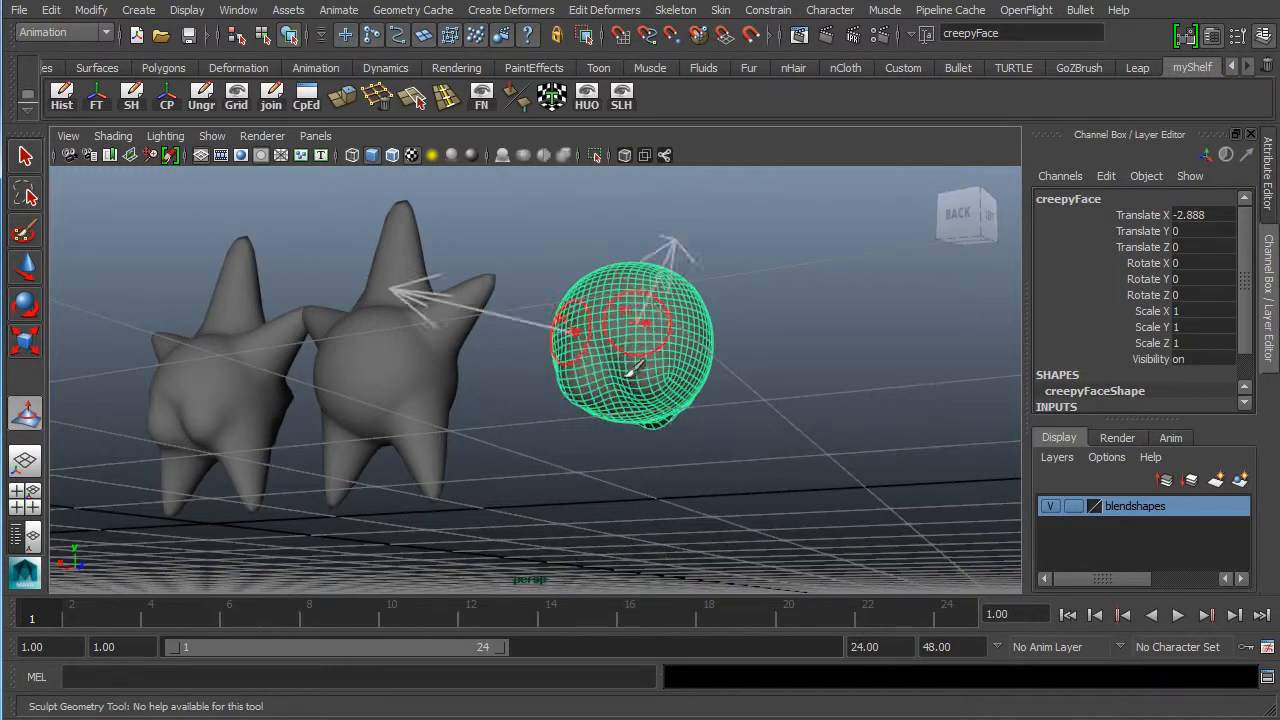
mouse_move(630, 400)
left_mouse_down("alt")
mouse_move(645, 378)
mouse_move(623, 368)
mouse_move(651, 380)
mouse_move(663, 424)
mouse_move(663, 394)
mouse_move(643, 386)
left_mouse_up("alt")
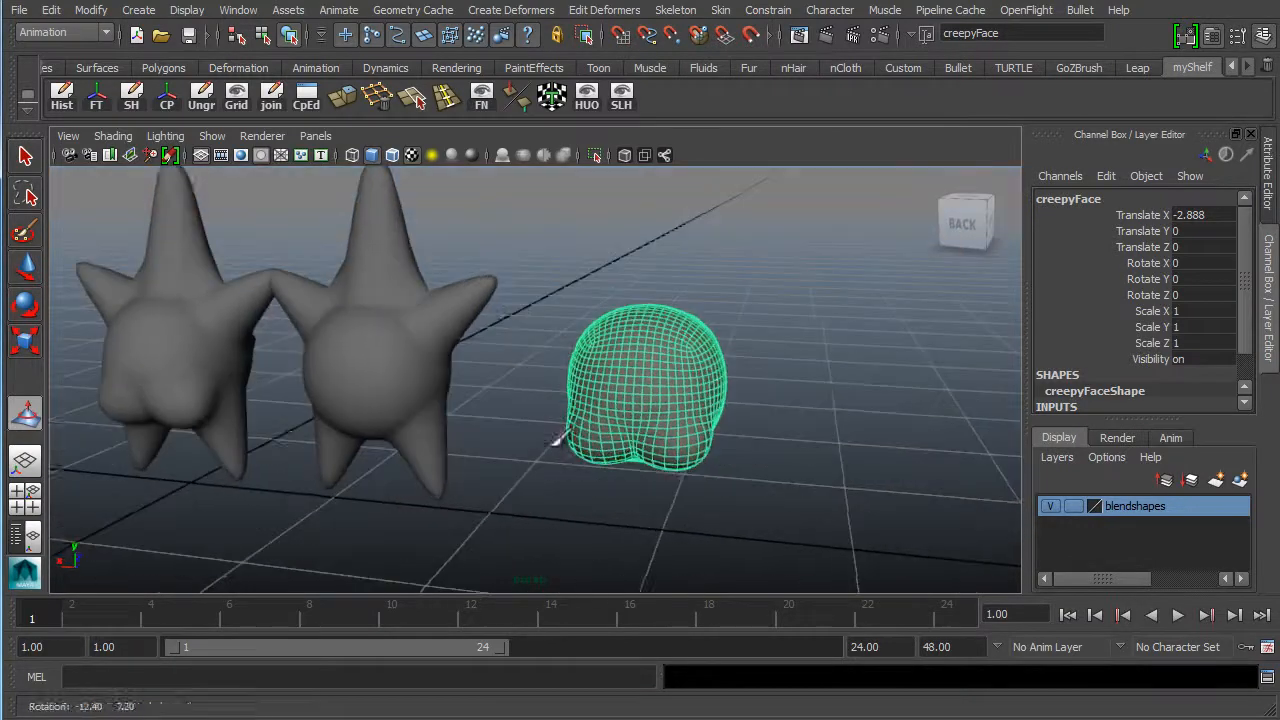
- Sculpt further changes into the forehead and cheeks on the front of creepyFace
left_click_drag(514, 430, 543, 528, "alt")
left_click_drag(240, 440, 383, 452, "alt")
right_click_drag(524, 400, 797, 430, "alt")
left_click_drag(797, 430, 608, 449, "alt")
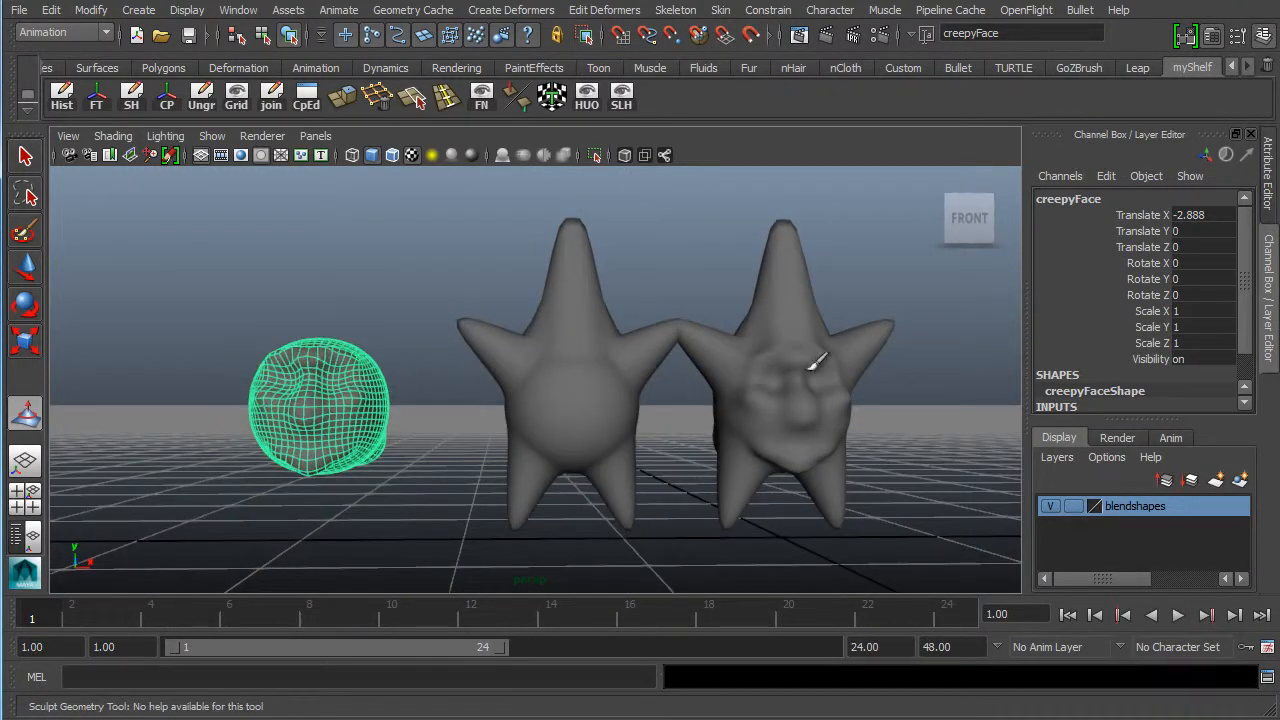
left_click_drag(392, 400, 302, 340, "alt")
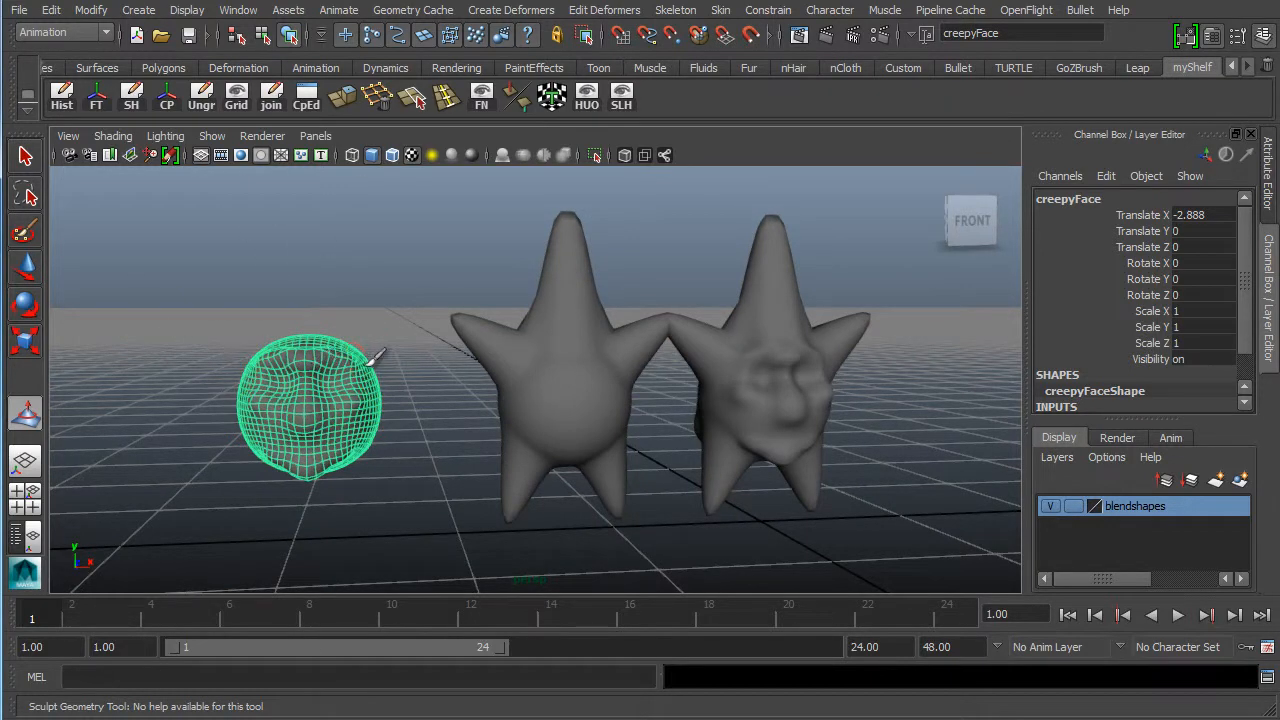
left_click_drag(406, 424, 408, 398, "alt")
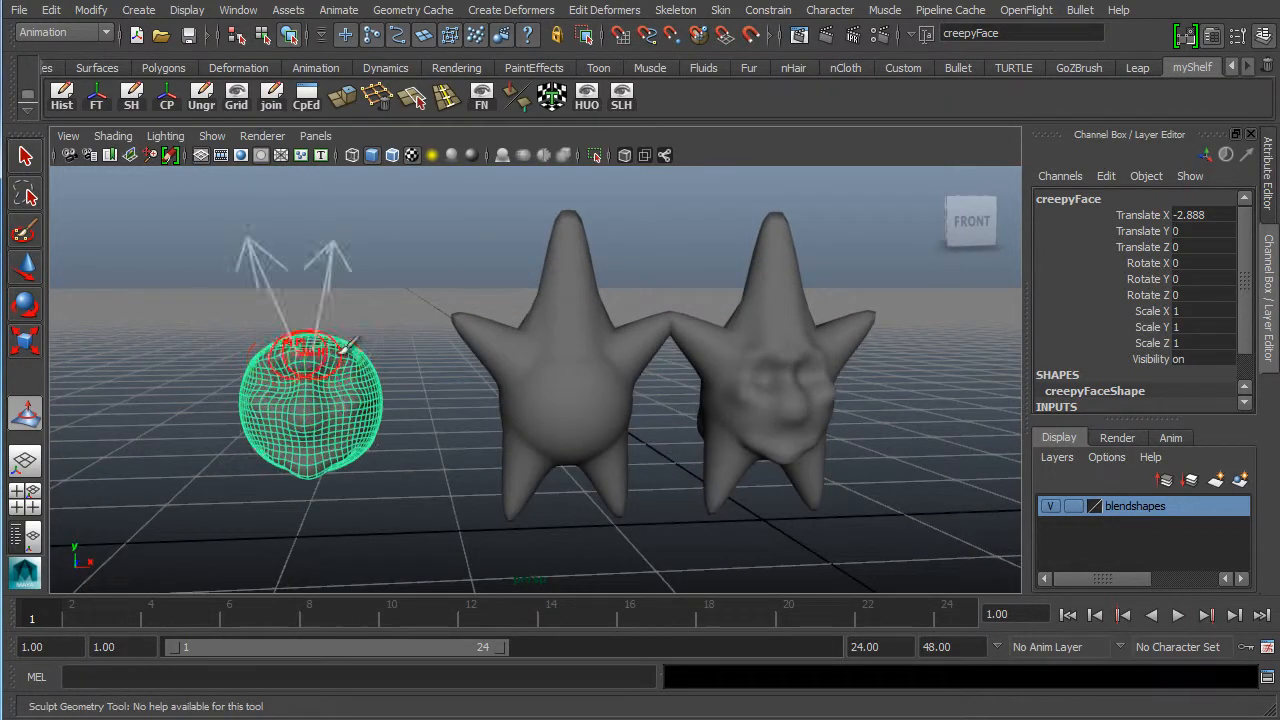
mouse_move(325, 362)
left_mouse_down()
mouse_move(358, 360)
mouse_move(377, 418)
left_mouse_up()
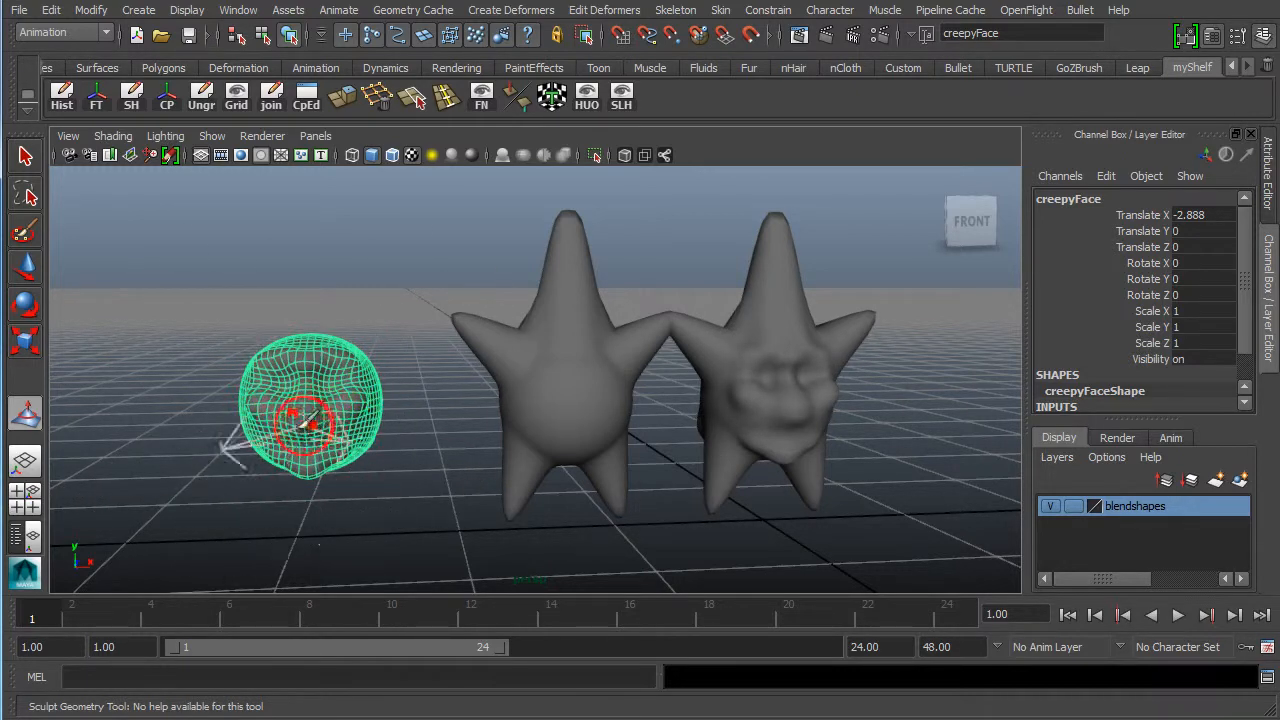
mouse_move(300, 420)
left_mouse_down("alt")
mouse_move(271, 451)
mouse_move(342, 444)
mouse_move(346, 399)
mouse_move(348, 453)
mouse_move(328, 475)
mouse_move(336, 465)
mouse_move(243, 477)
mouse_move(323, 486)
mouse_move(368, 446)
mouse_move(314, 486)
left_mouse_up("alt")
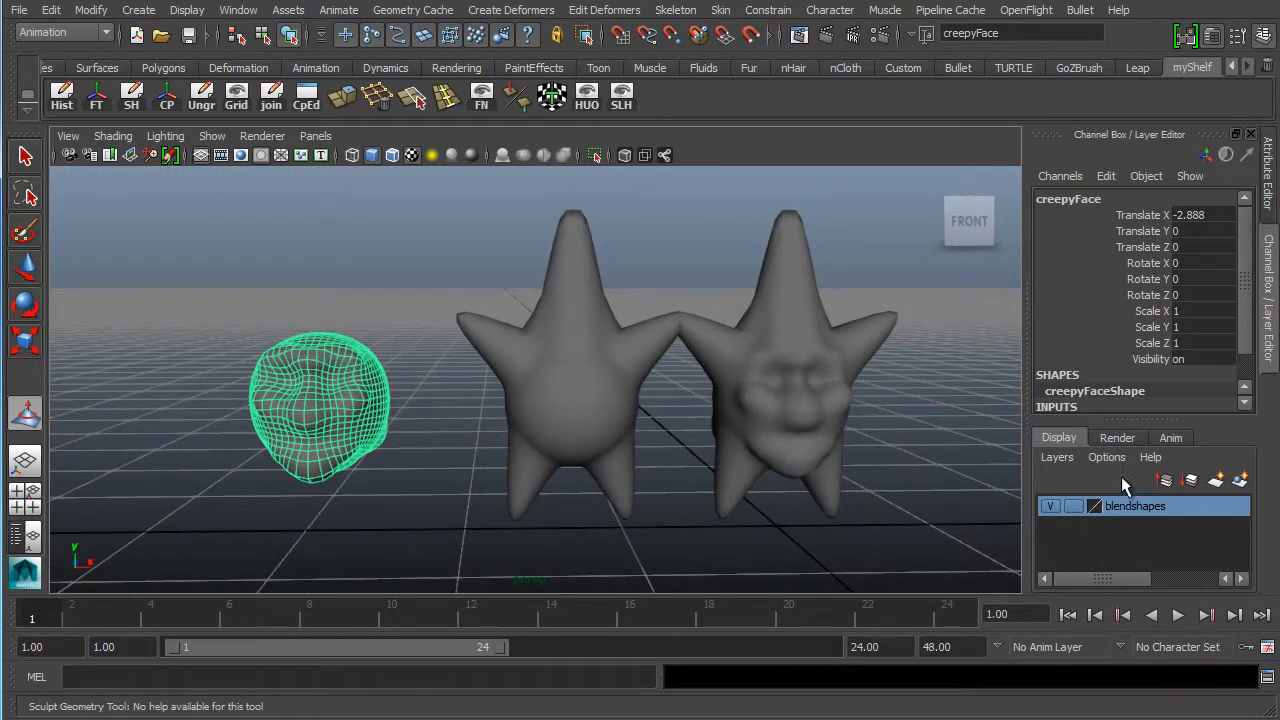
- Set the blendshapes layer to reference mode, hide it and leave the sculpting tool
left_click(1078, 508)
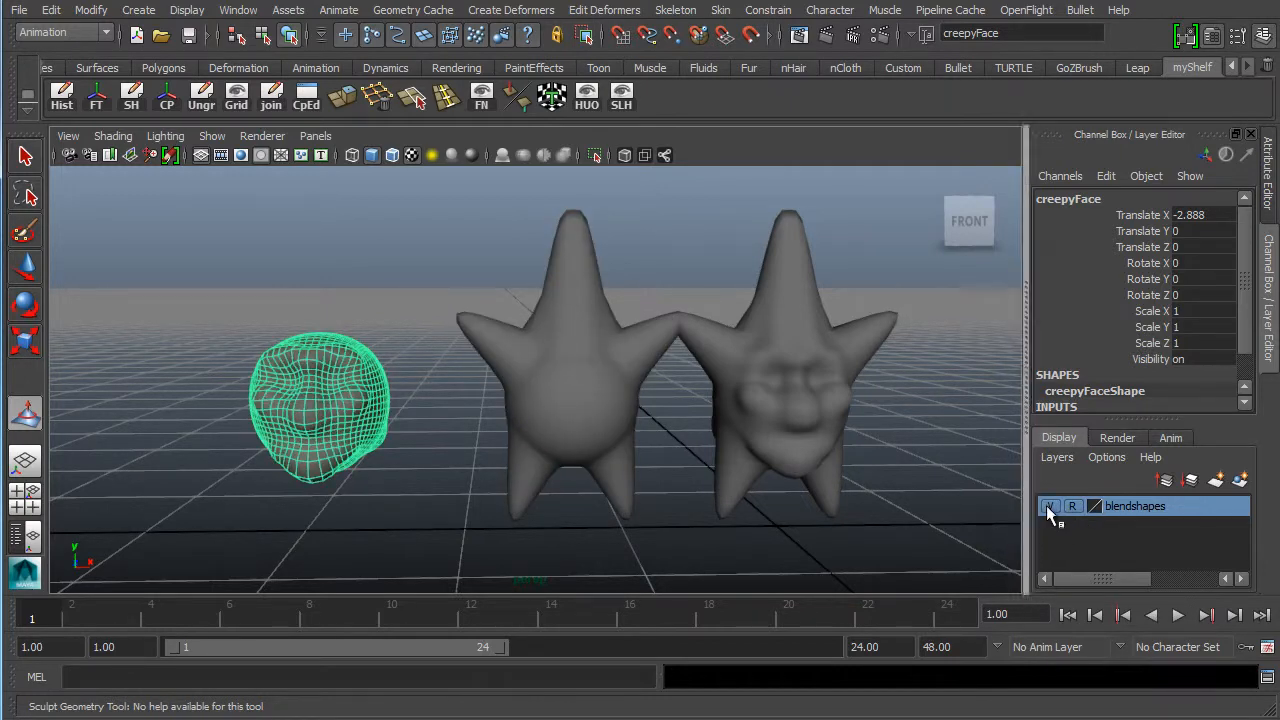
left_click(1051, 507)
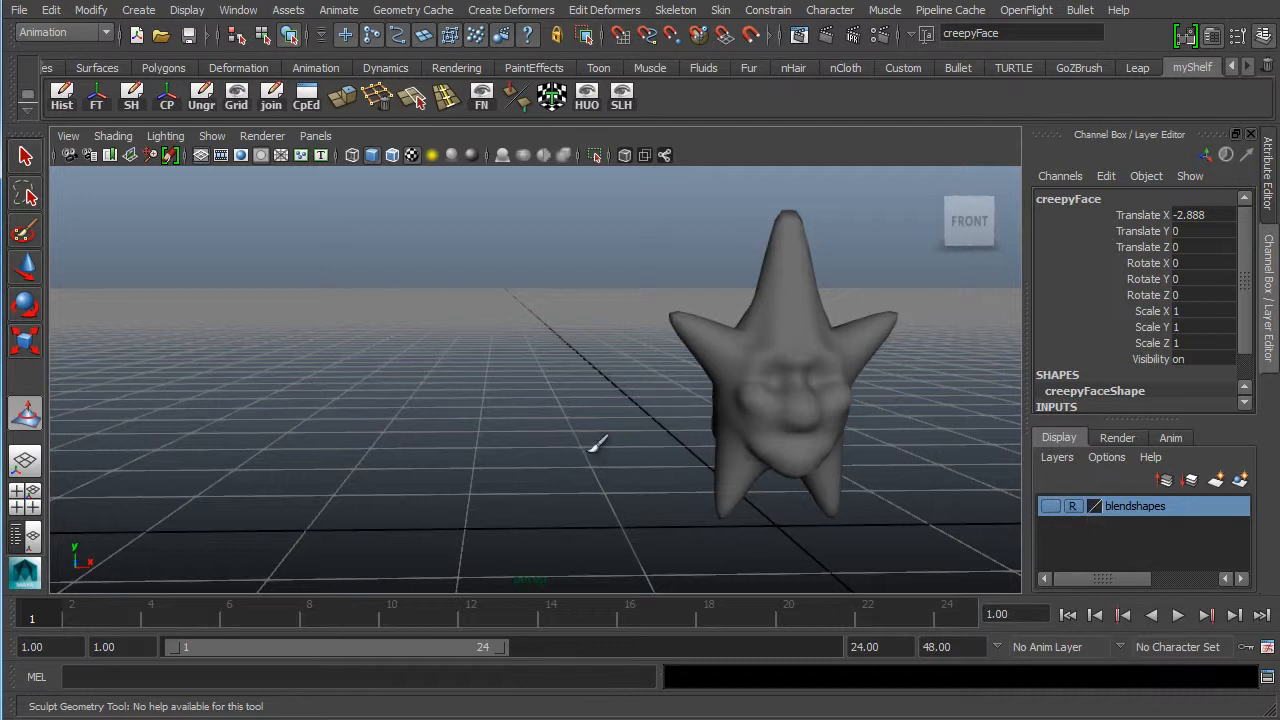
key("q")
- Clear the selection and inspect the remaining star with its resculpted face
left_click(762, 363)
right_click_drag(435, 366, 335, 395, "alt")
left_click(460, 414)
middle_click_drag(440, 372, 341, 374, "alt")
right_click_drag(341, 374, 491, 374, "alt")
middle_click_drag(491, 374, 398, 361, "alt")
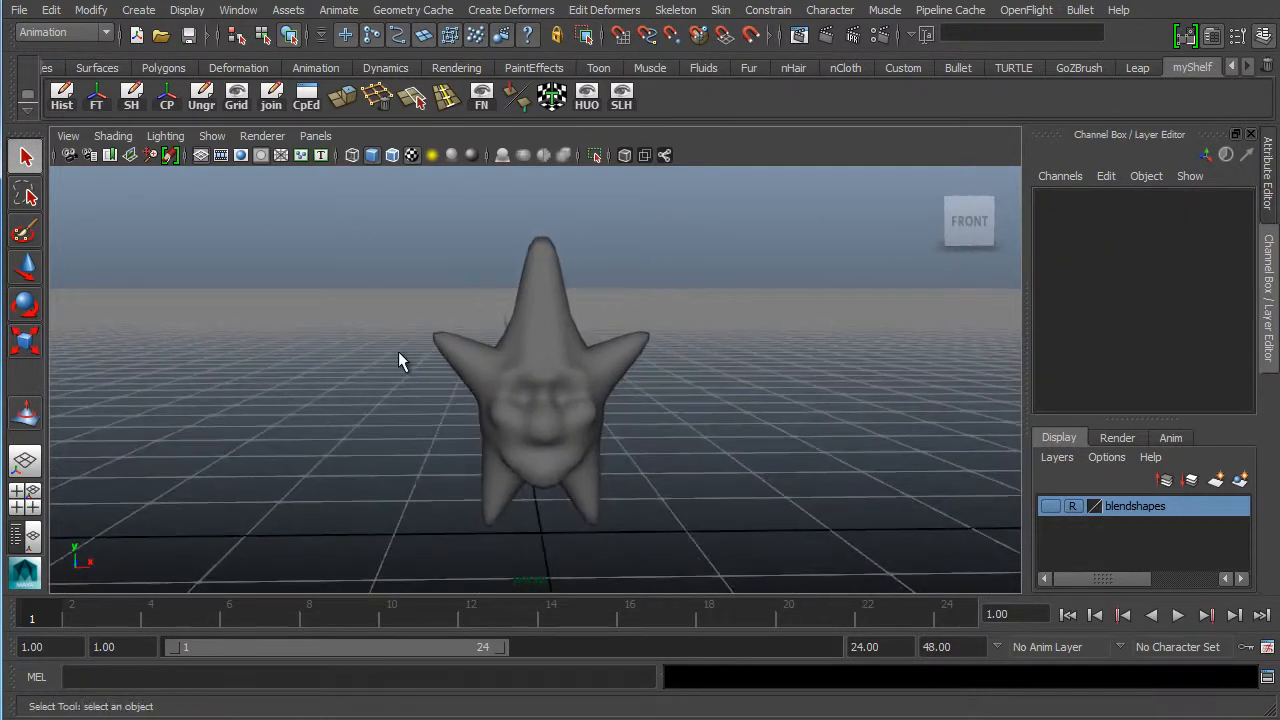
left_click_drag(233, 252, 548, 322, "alt")
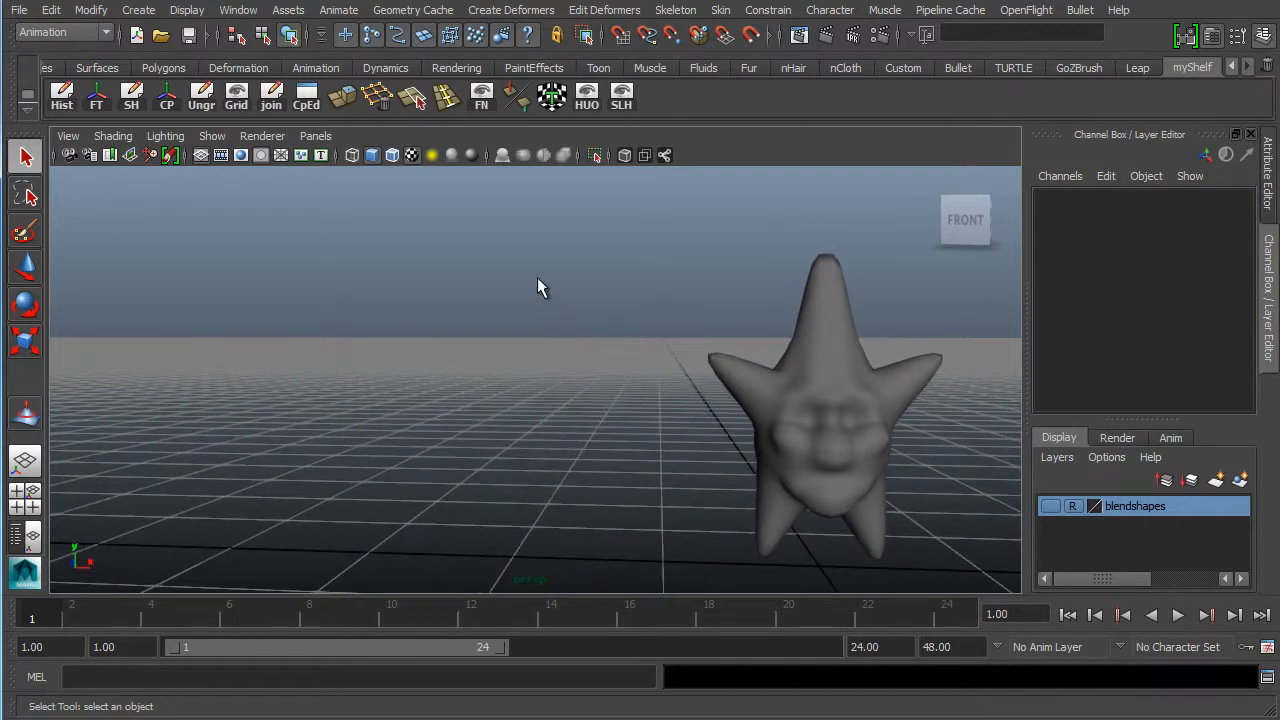
- Open the Blend Shape editor for blendShape1 and place it beside the star
left_click(234, 14)
mouse_move(294, 76)
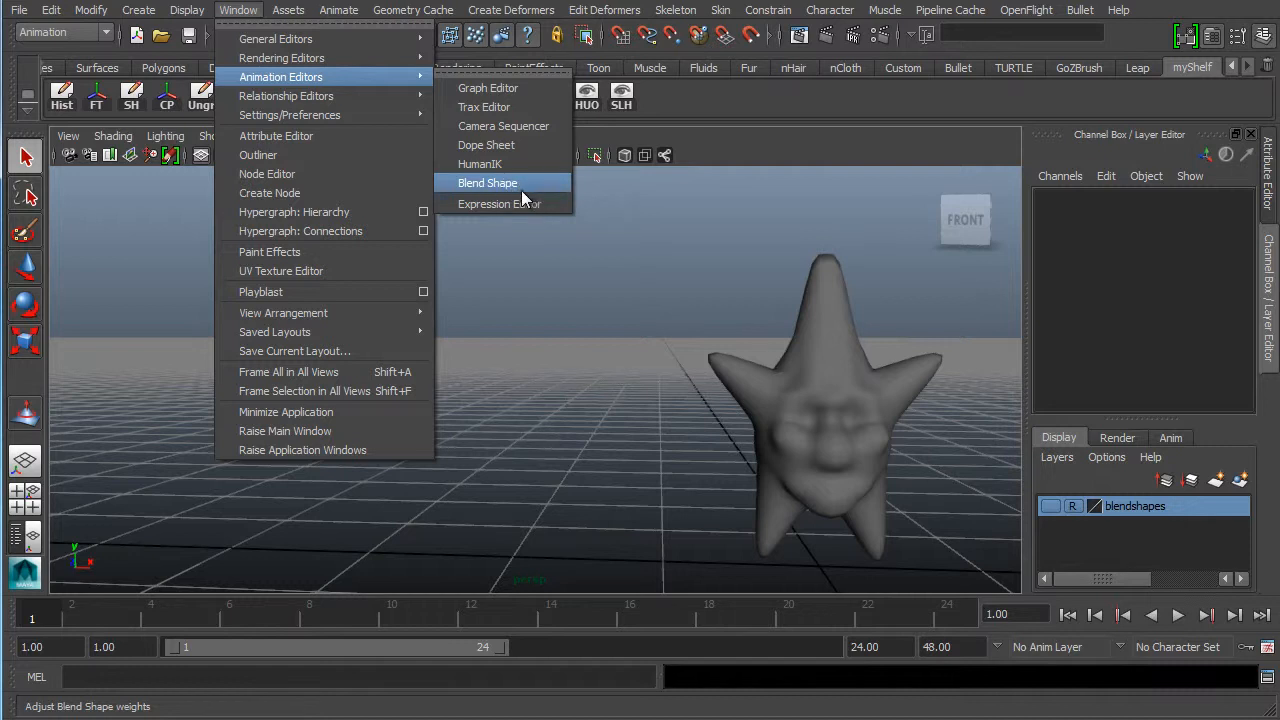
left_click(492, 185)
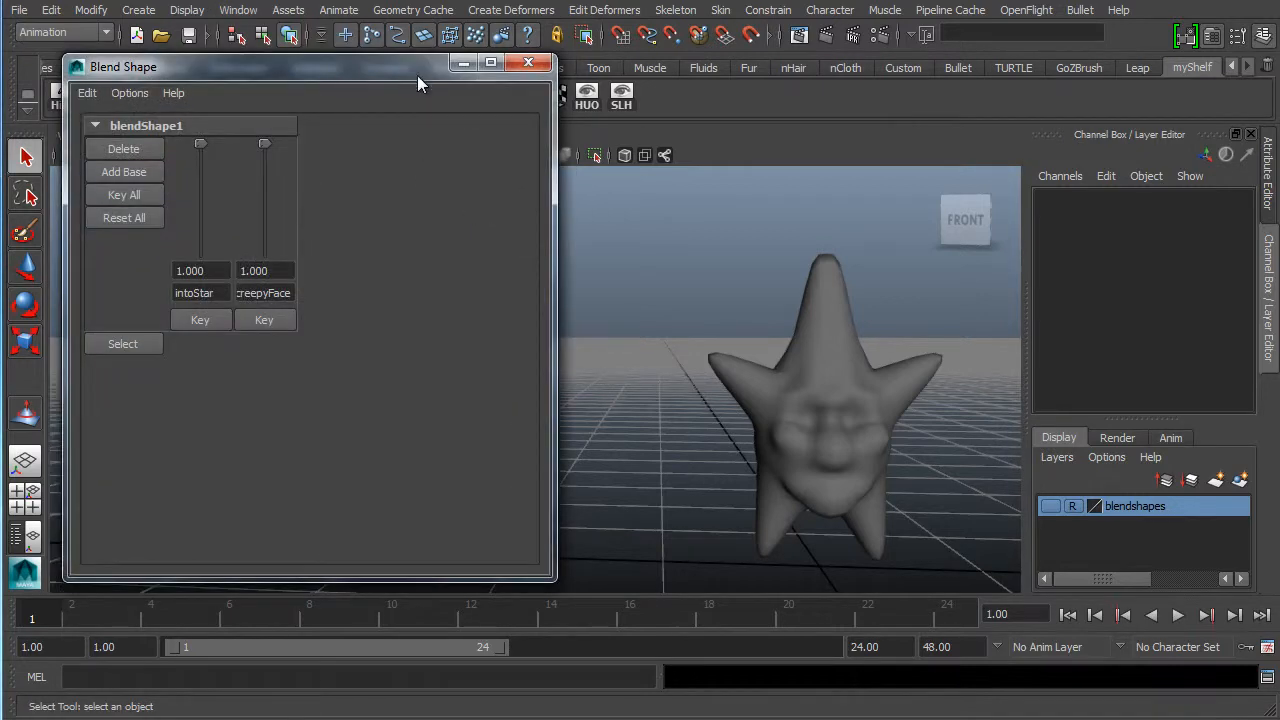
left_click_drag(418, 76, 491, 49)
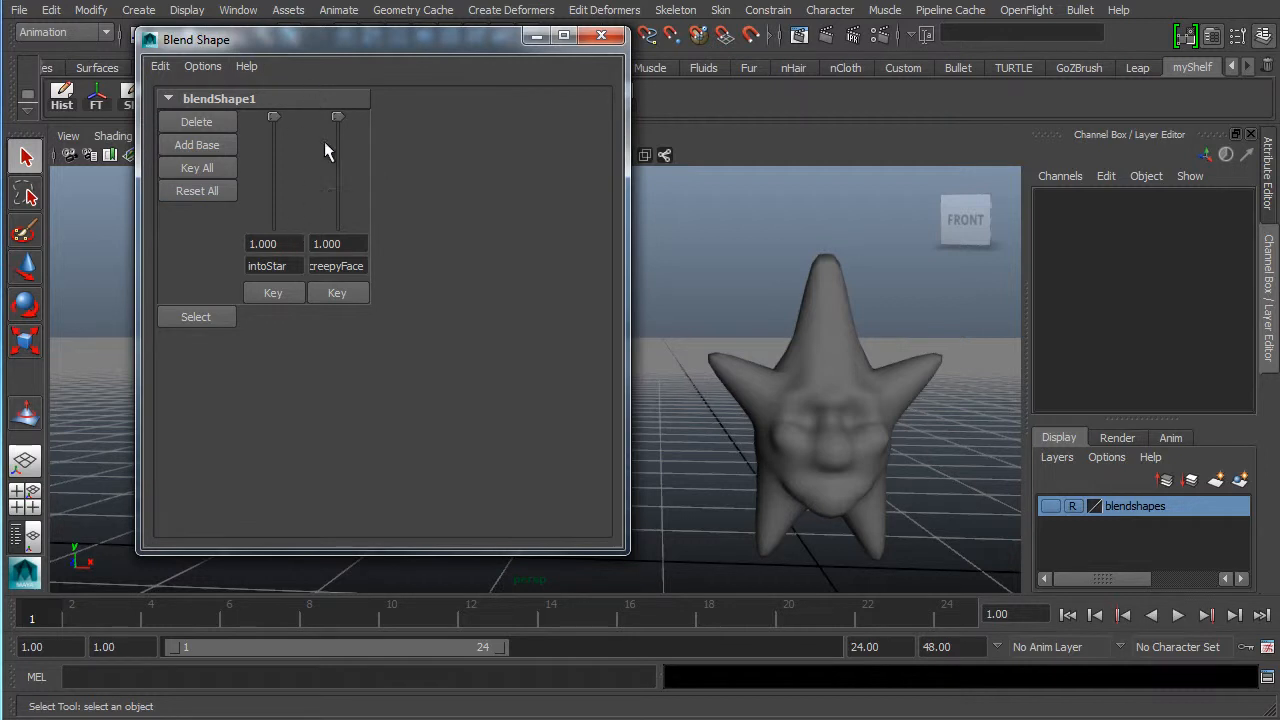
left_click_drag(365, 266, 60, 264)
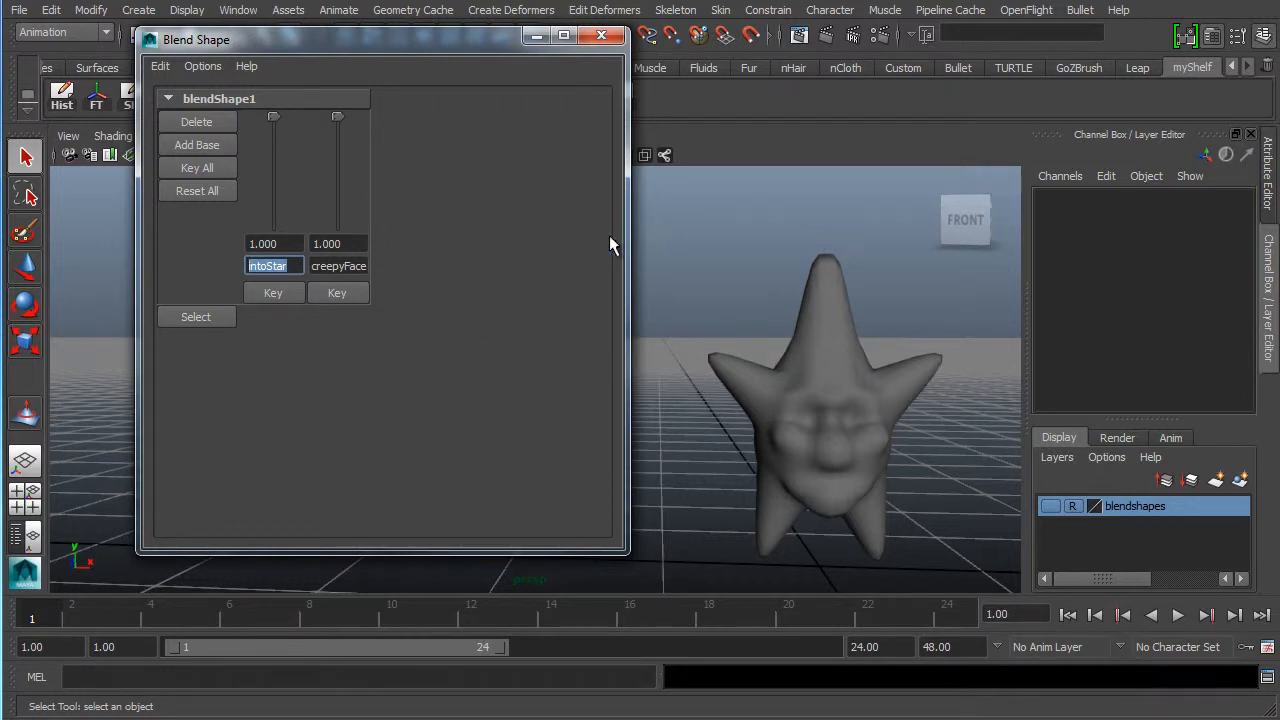
left_click_drag(481, 54, 484, 119)
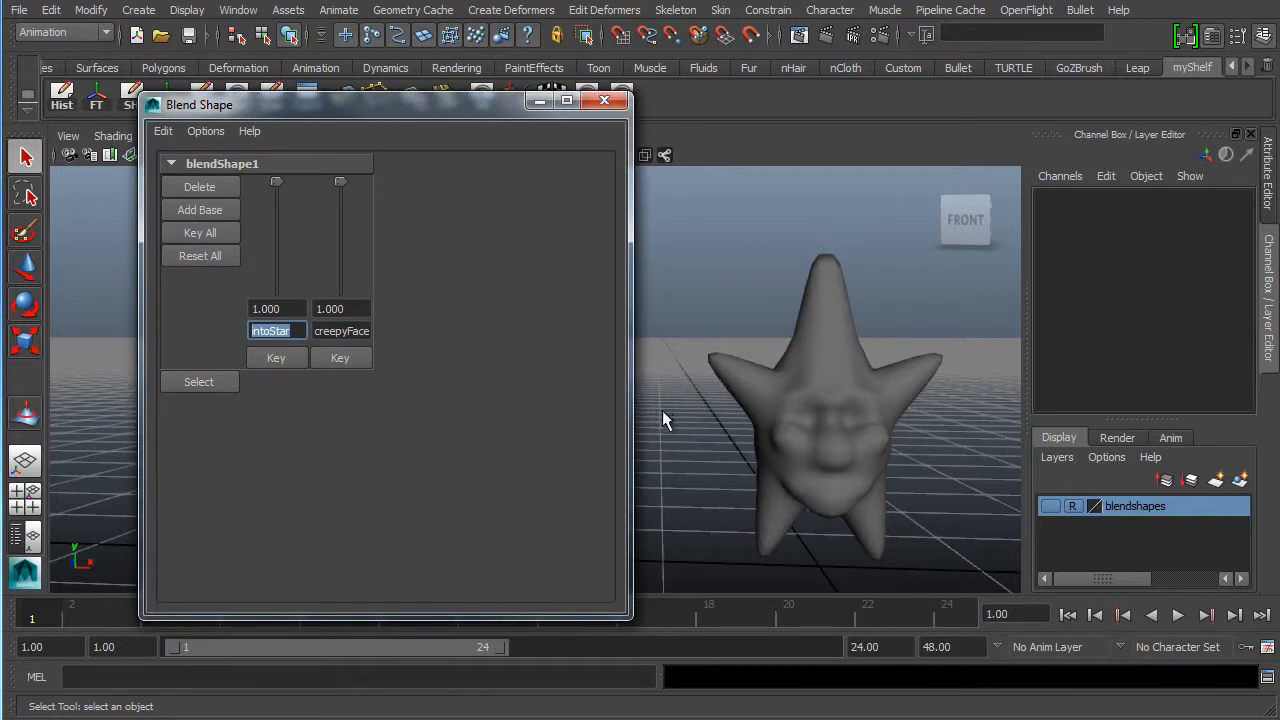
left_click(511, 10)
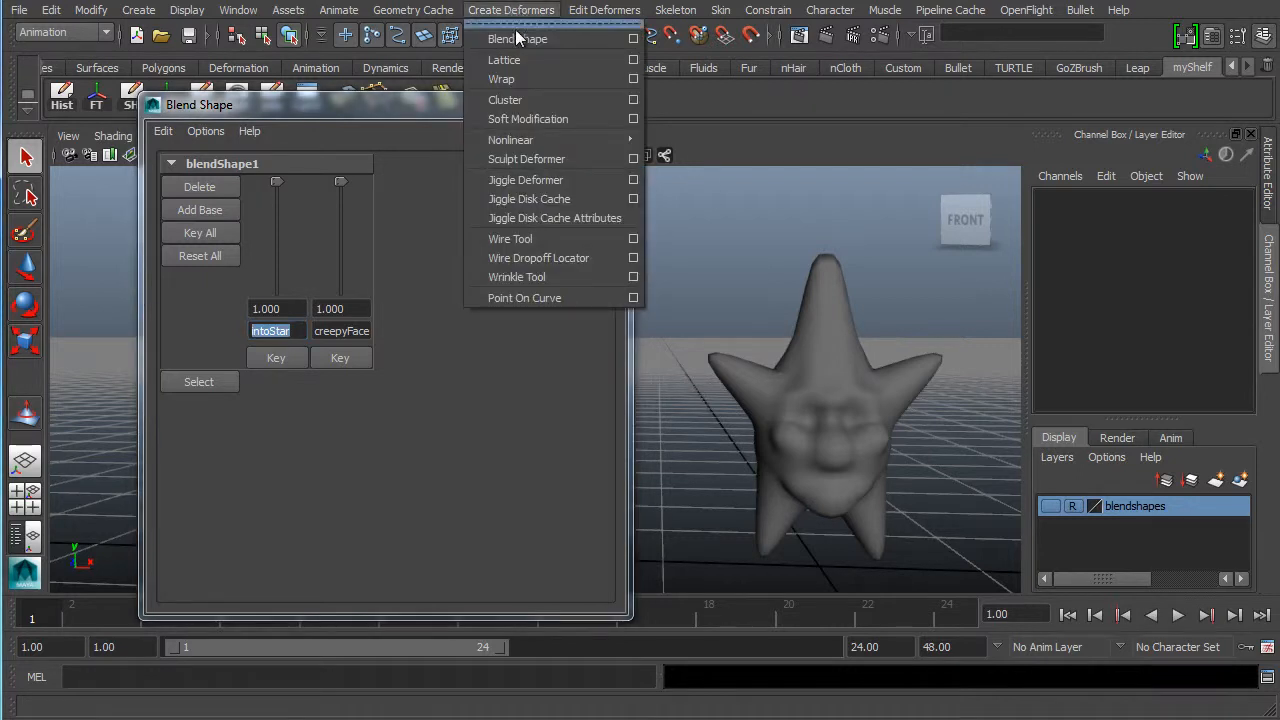
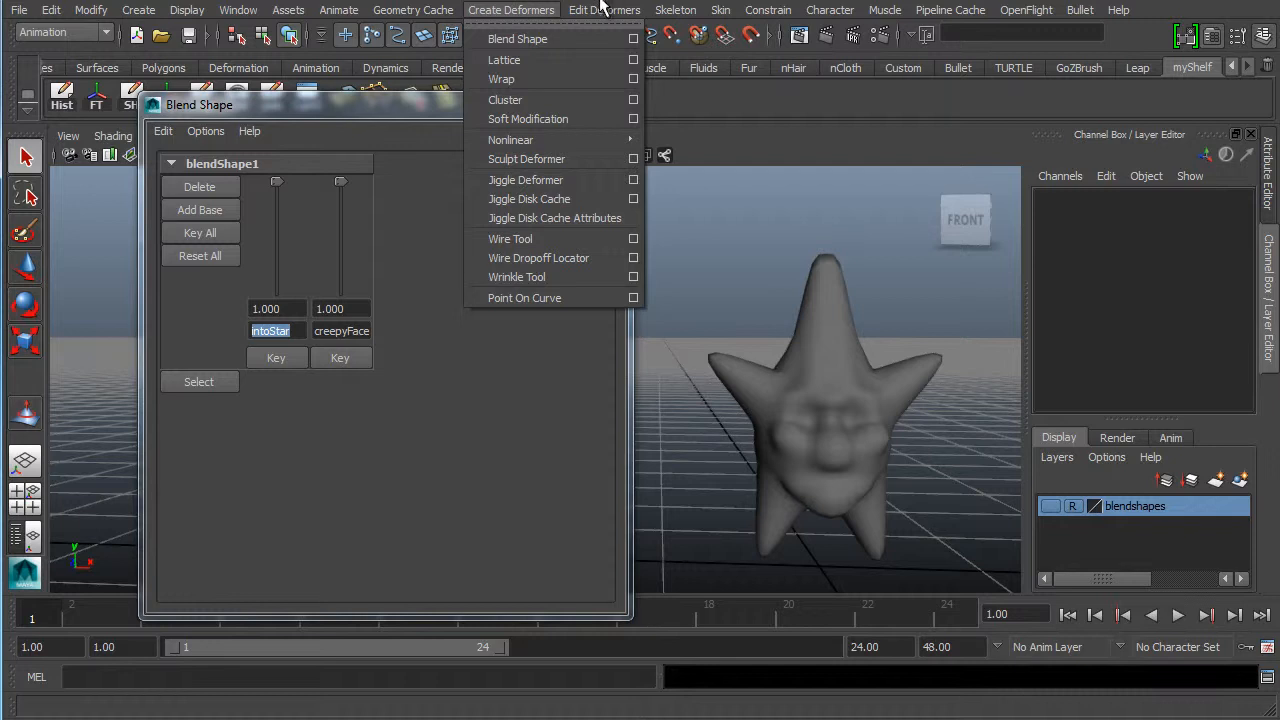
mouse_move(603, 9)
mouse_move(661, 80)
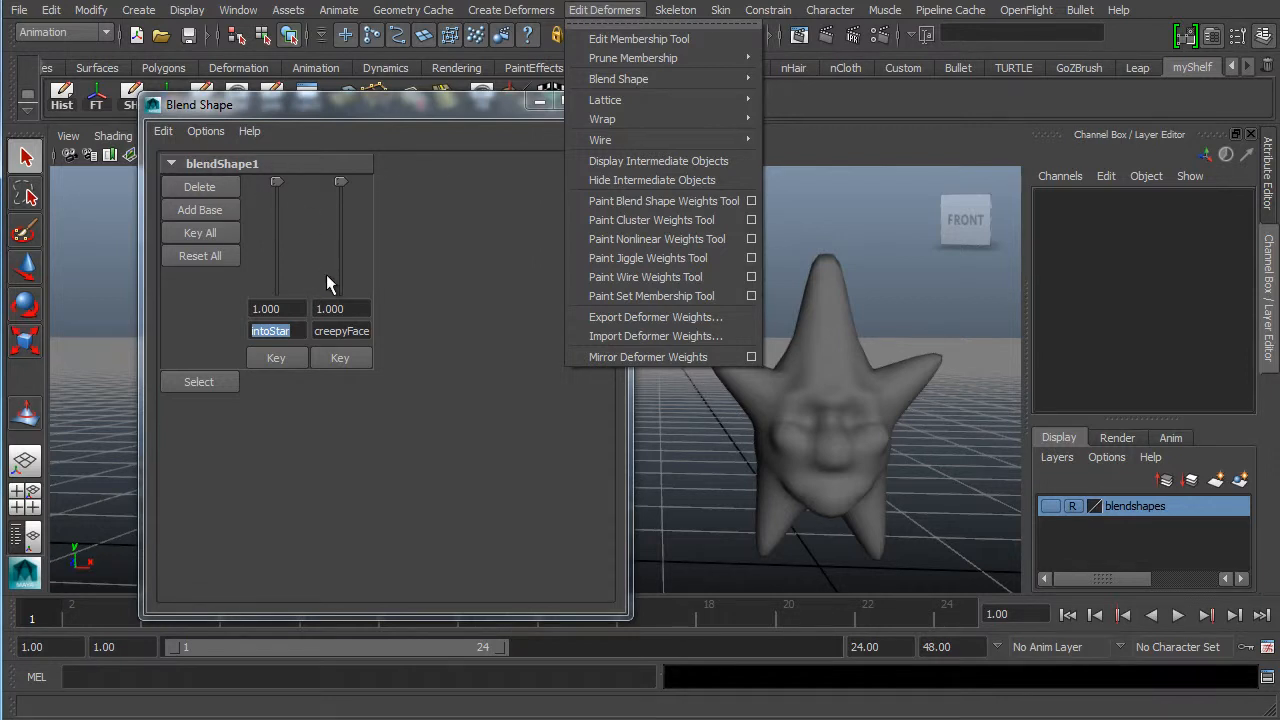
left_click(337, 474)
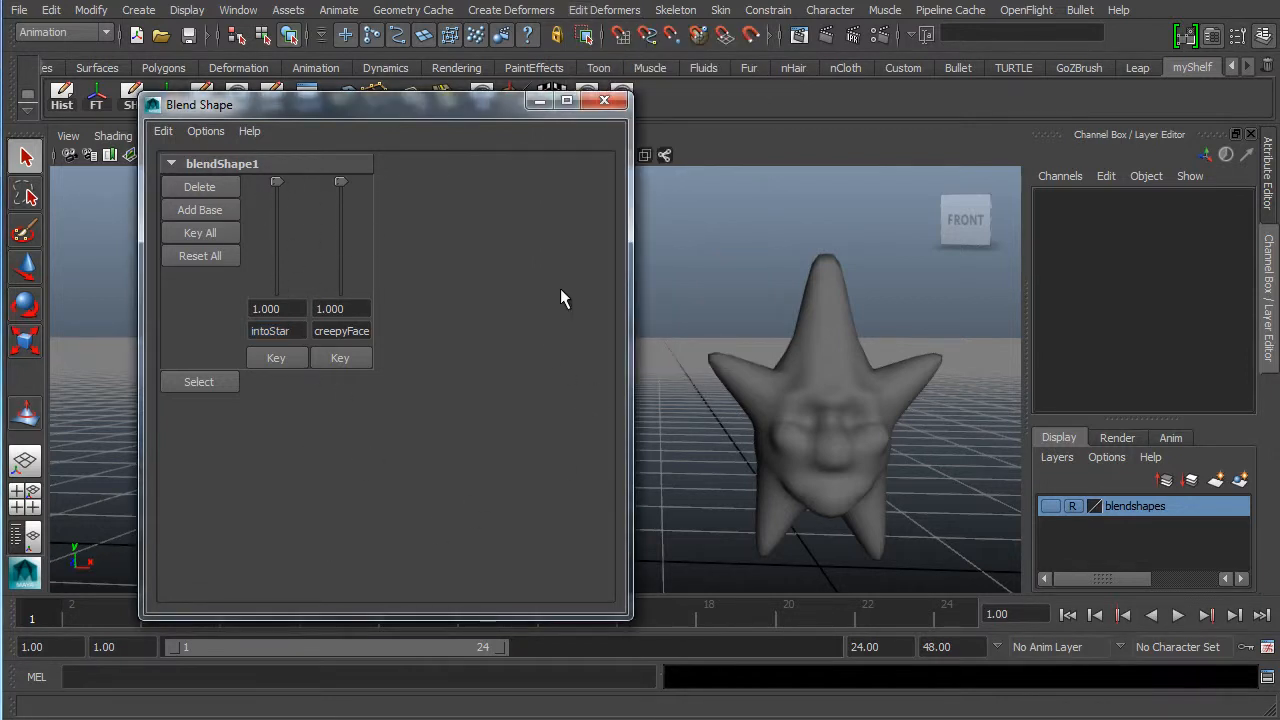
- Shorten the Blend Shape editor window and set both the intoStar and creepyFace weights to 0
left_click_drag(379, 619, 372, 542)
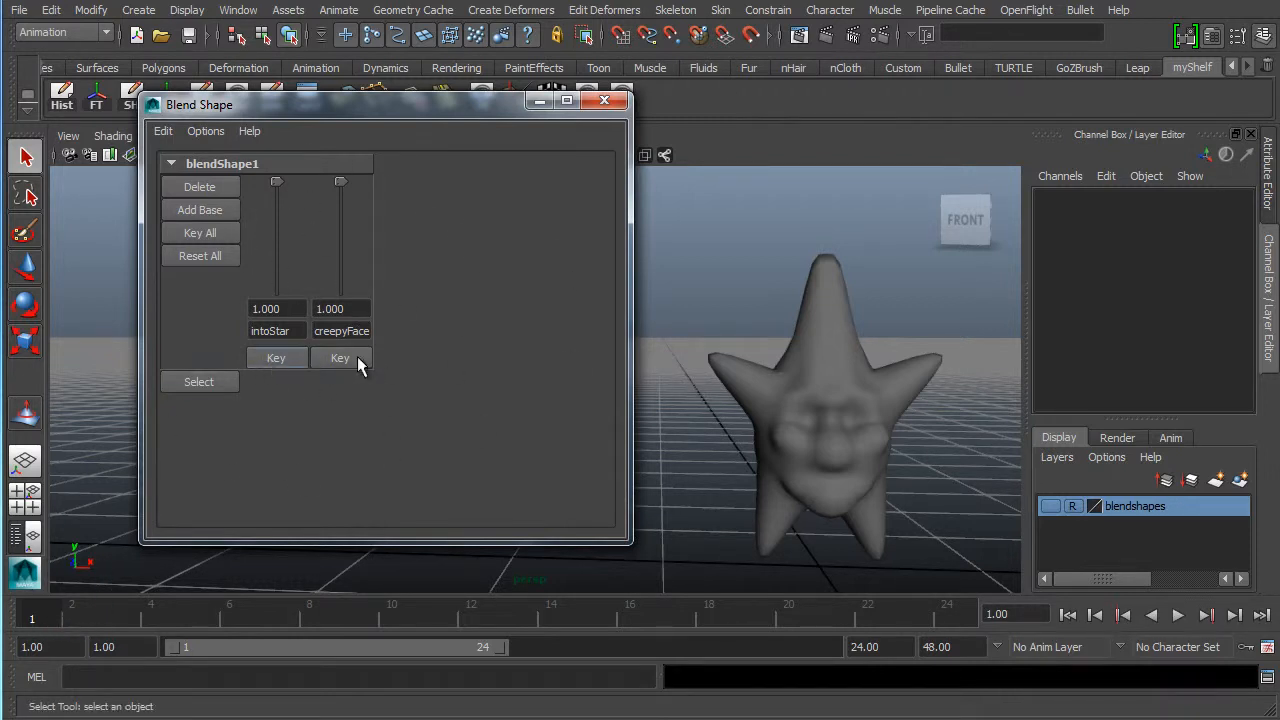
left_click_drag(276, 181, 301, 316)
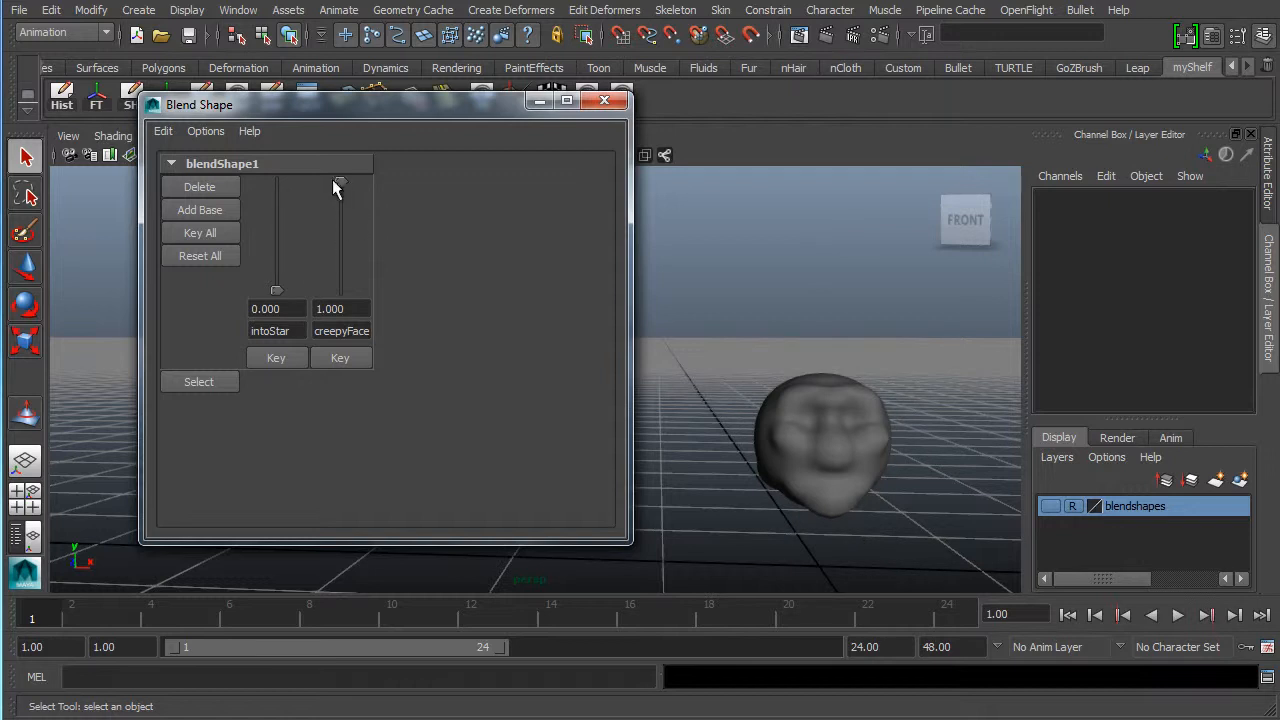
left_click_drag(336, 189, 296, 310)
left_click(279, 310)
key("Tab")
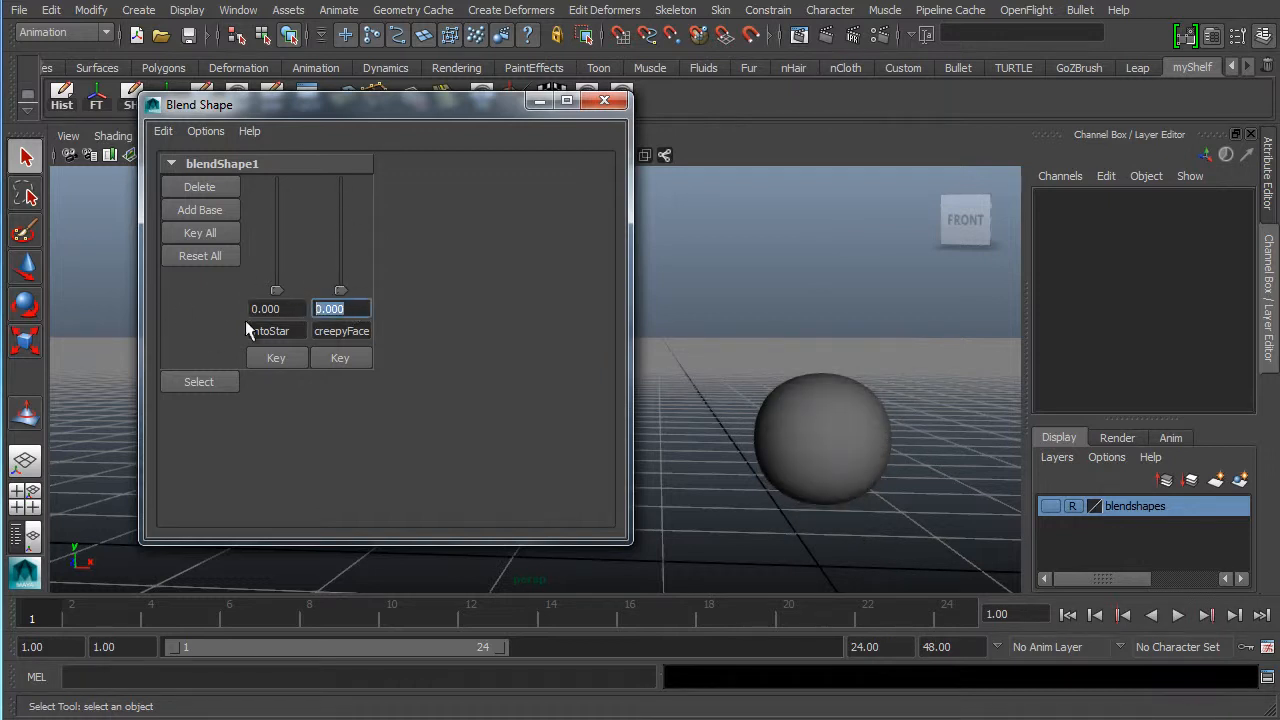
- Select the star and examine the intoStar and creepyFace channels under its blendShape1 input
left_click_drag(252, 309, 336, 312)
left_click(465, 330)
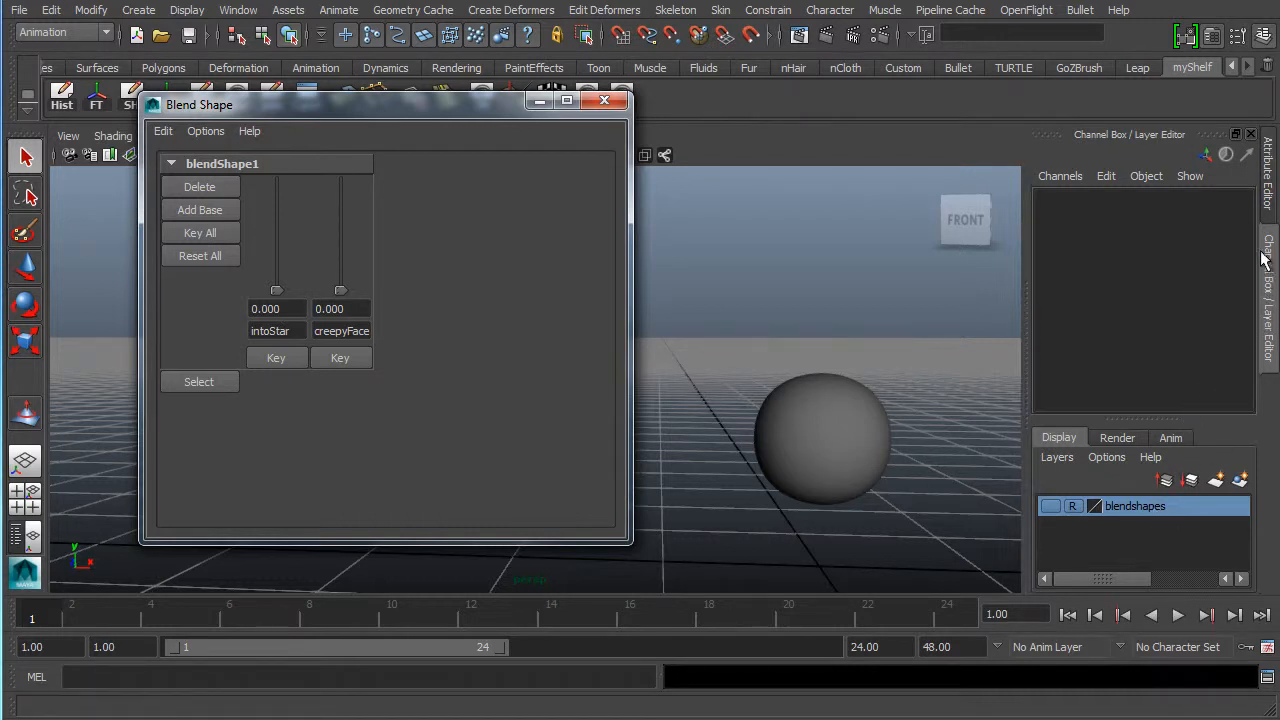
left_click(838, 420)
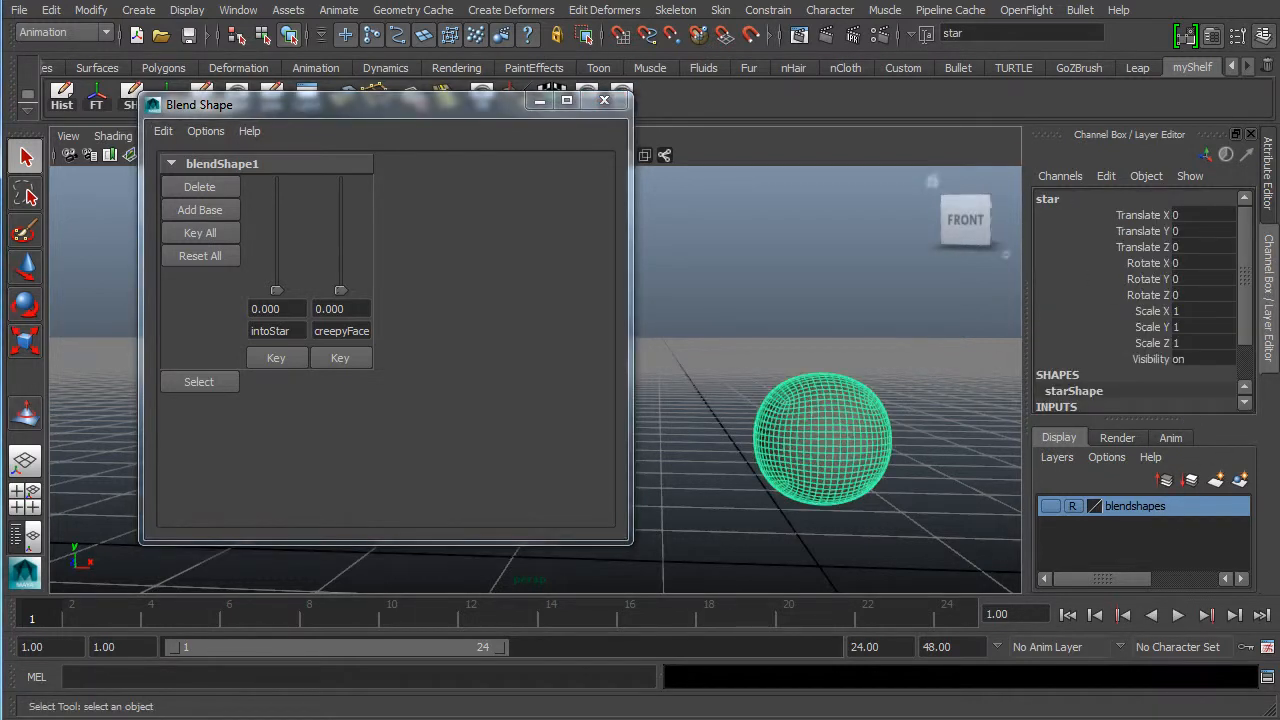
scroll(1242, 350, "down", 2)
left_click(1062, 372)
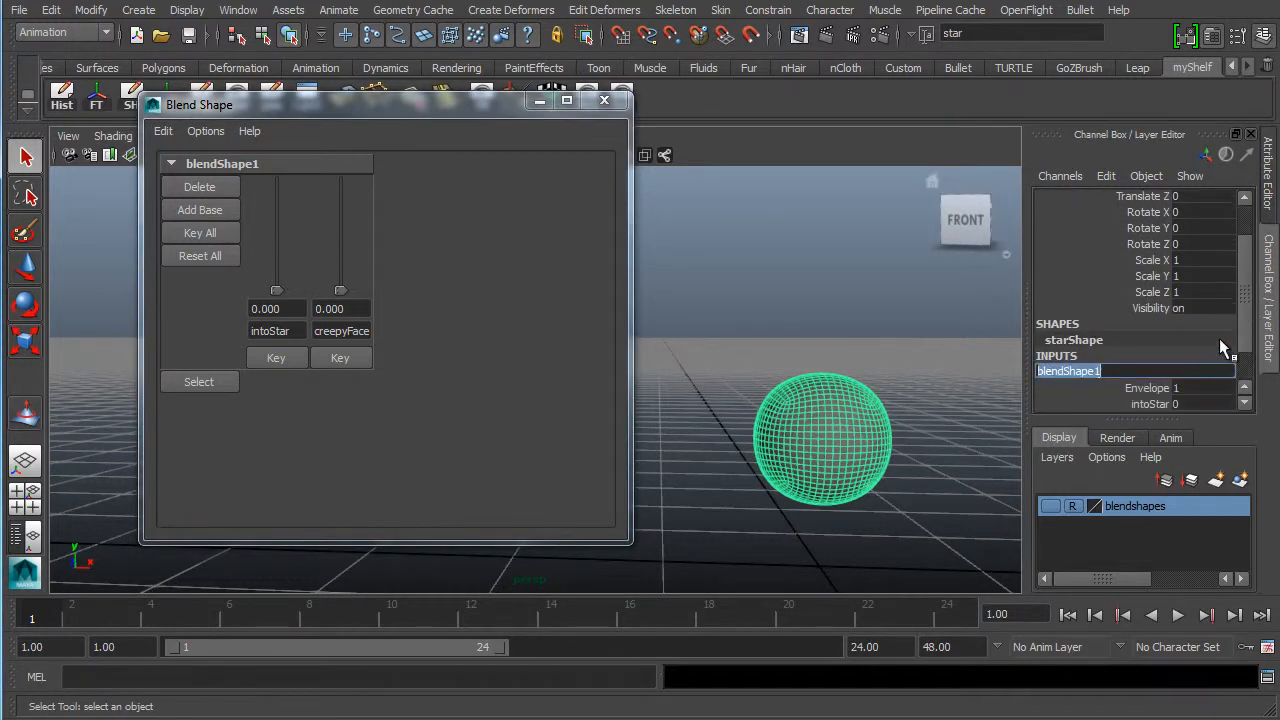
scroll(1240, 390, "down", 2)
left_click(1150, 357)
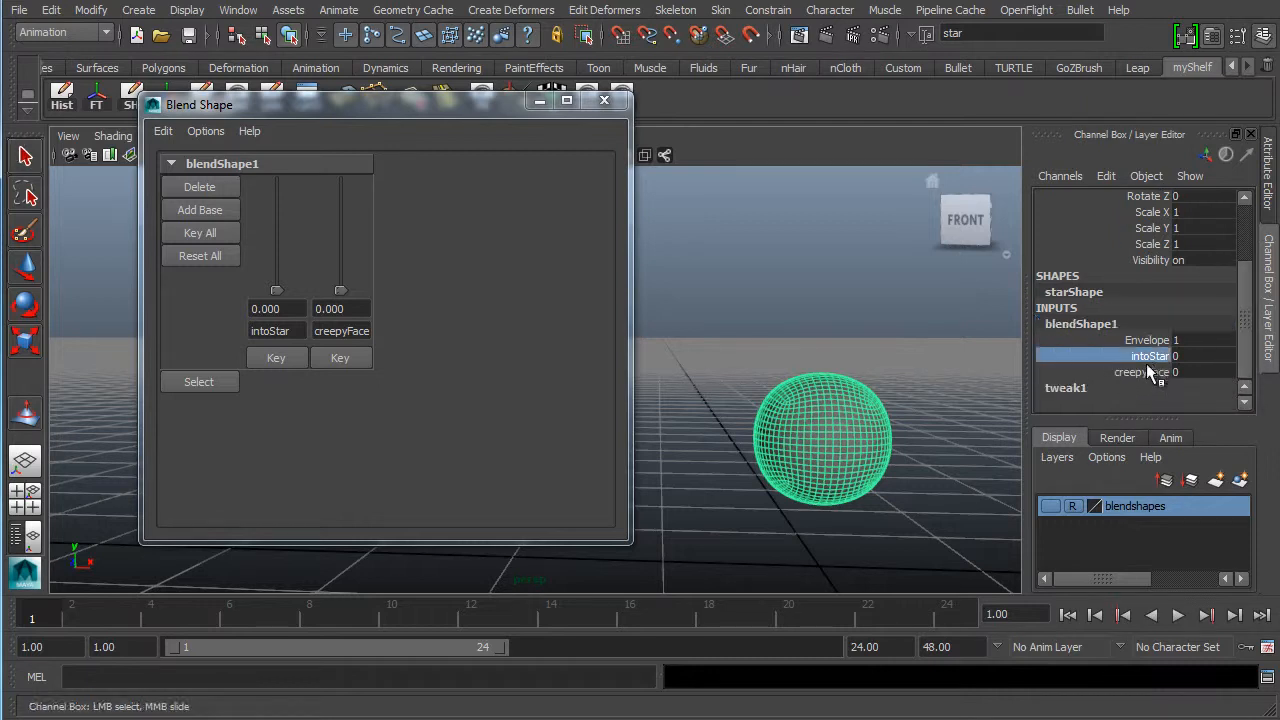
left_click(1143, 372)
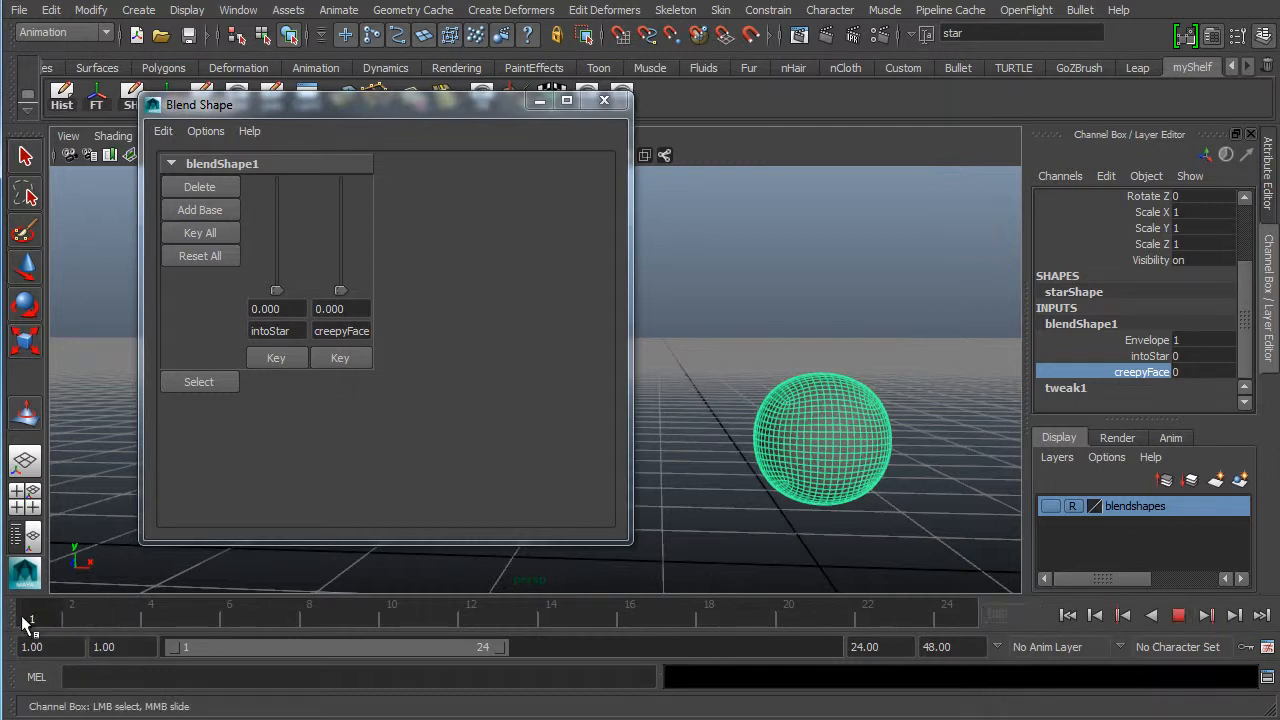
- Key both the intoStar and creepyFace weights at 0 on frame 1 and stop playback
left_click(278, 358)
left_click(340, 358)
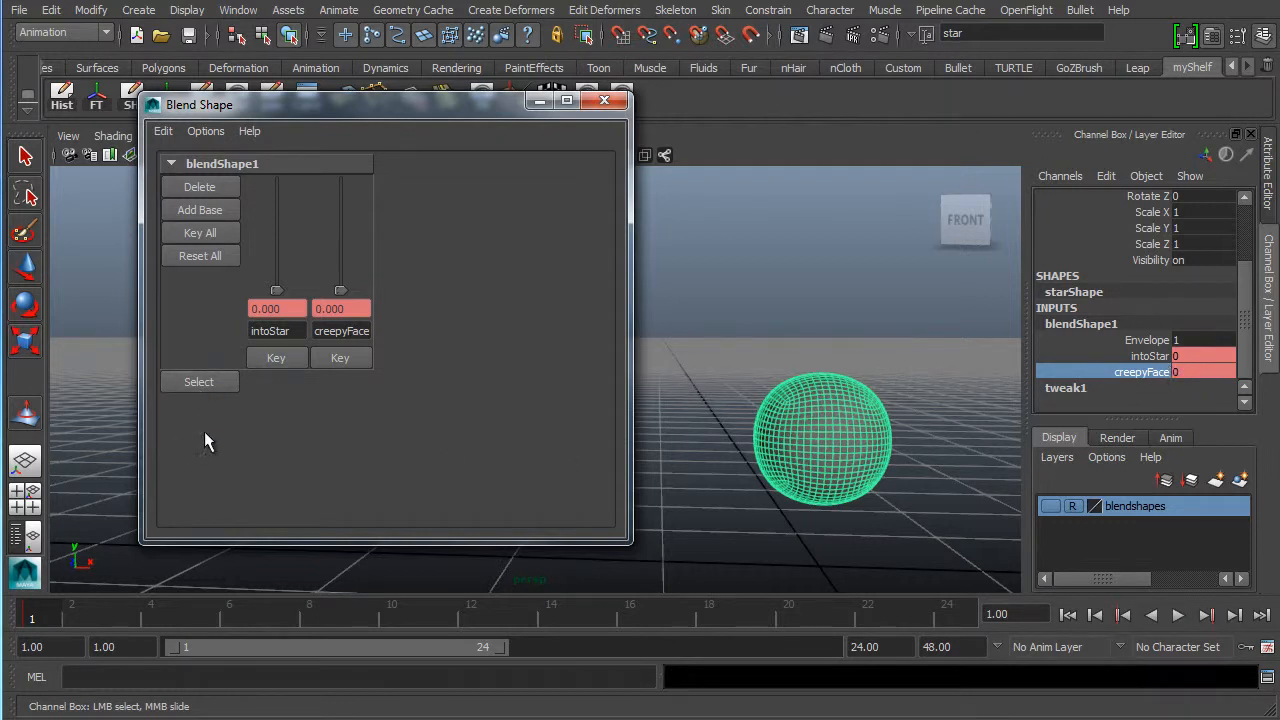
key("alt+v")
- Key the weights on frame 6 with intoStar at 1 and creepyFace at 0, and on frame 12 with both at 1
left_click(473, 618)
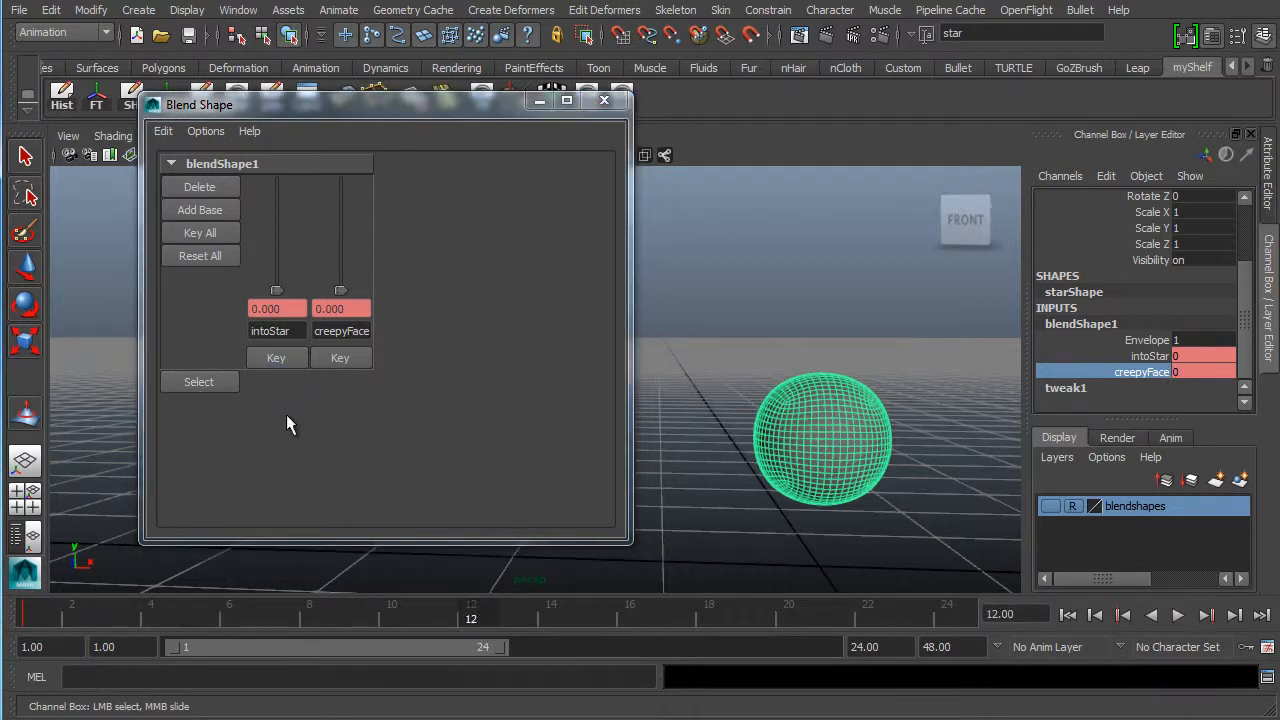
left_click(227, 616)
left_click_drag(278, 290, 312, 112)
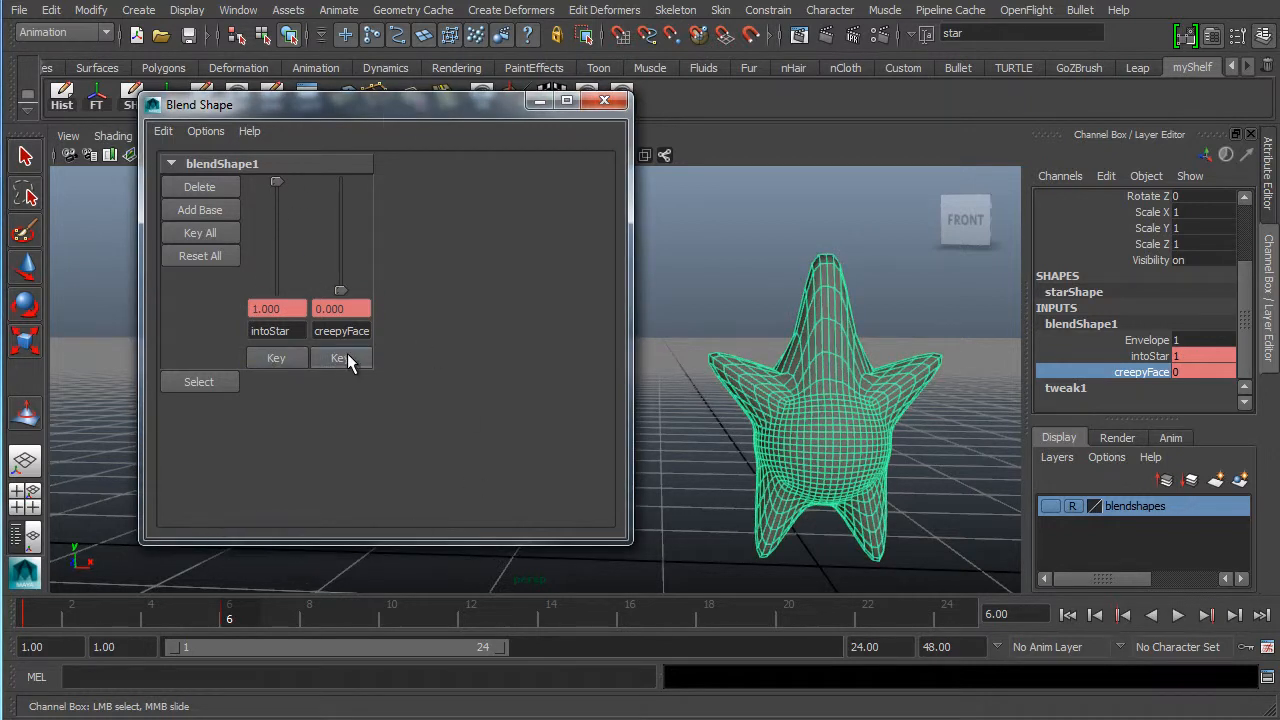
left_click(471, 617)
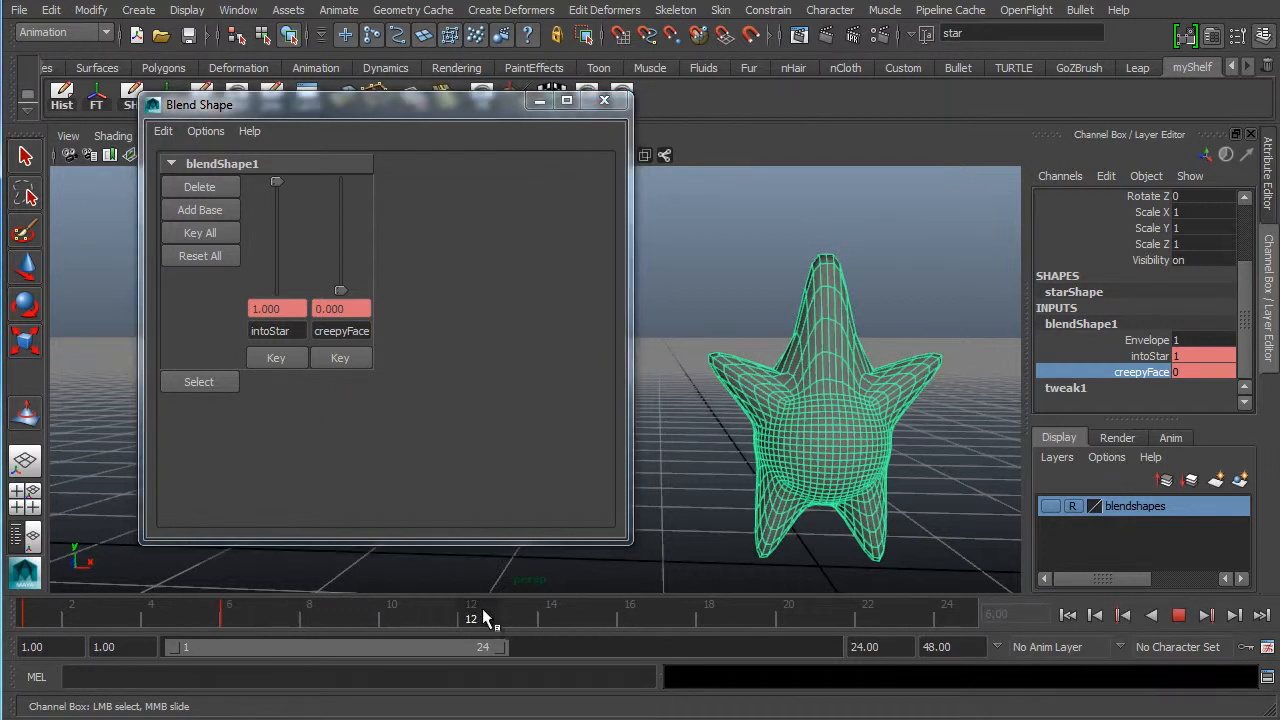
left_click_drag(346, 286, 342, 181)
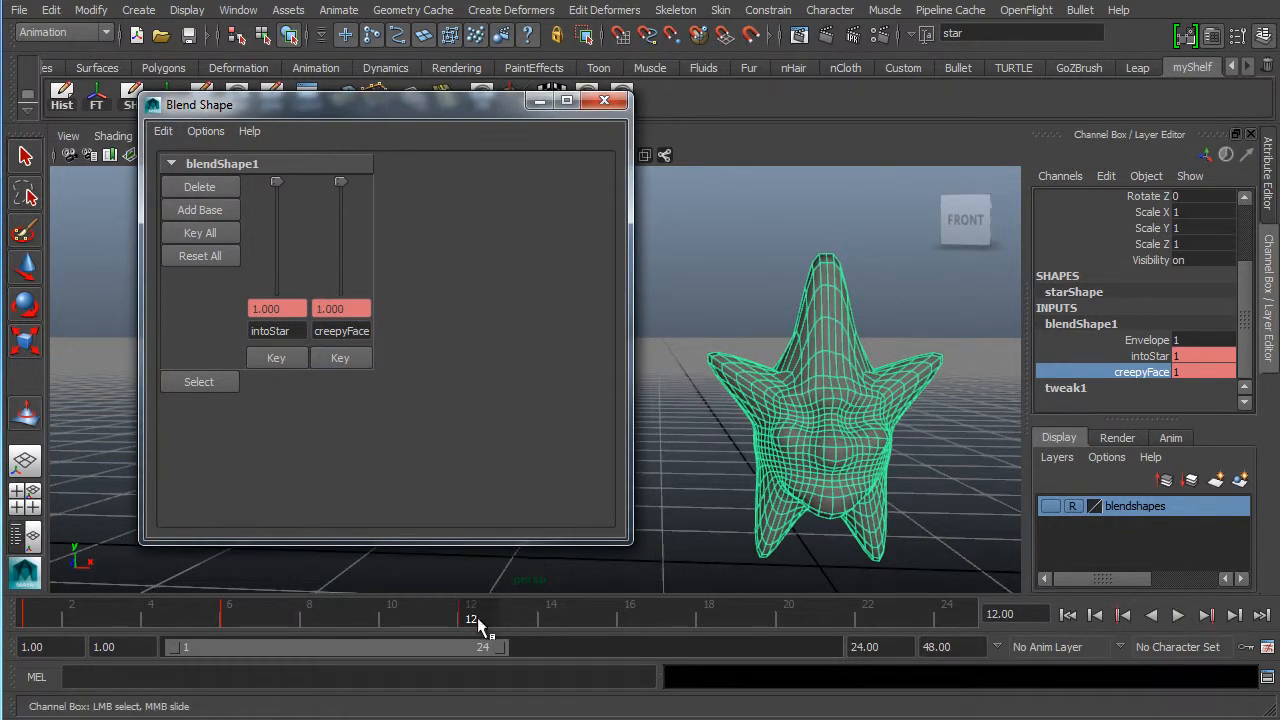
- Key the weights on frame 18 with intoStar at 0 and creepyFace at 1, and on frame 24 with both at 0
left_click(710, 618)
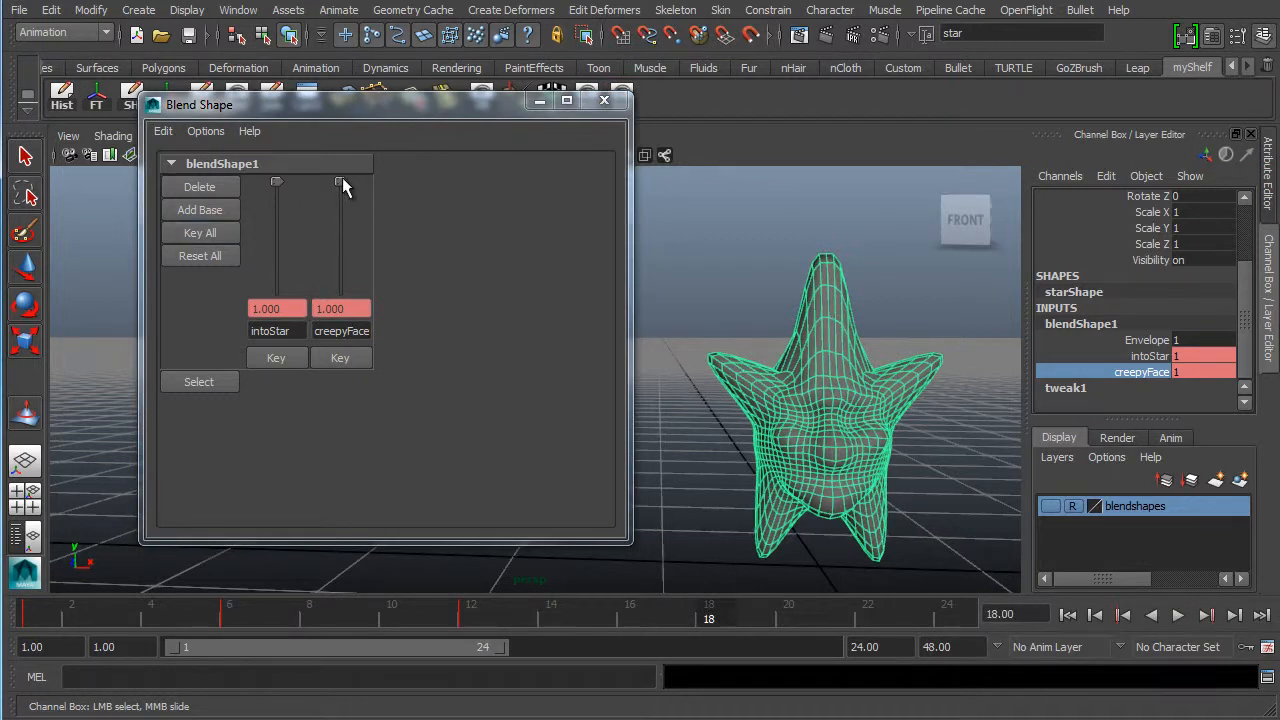
left_click_drag(276, 182, 278, 322)
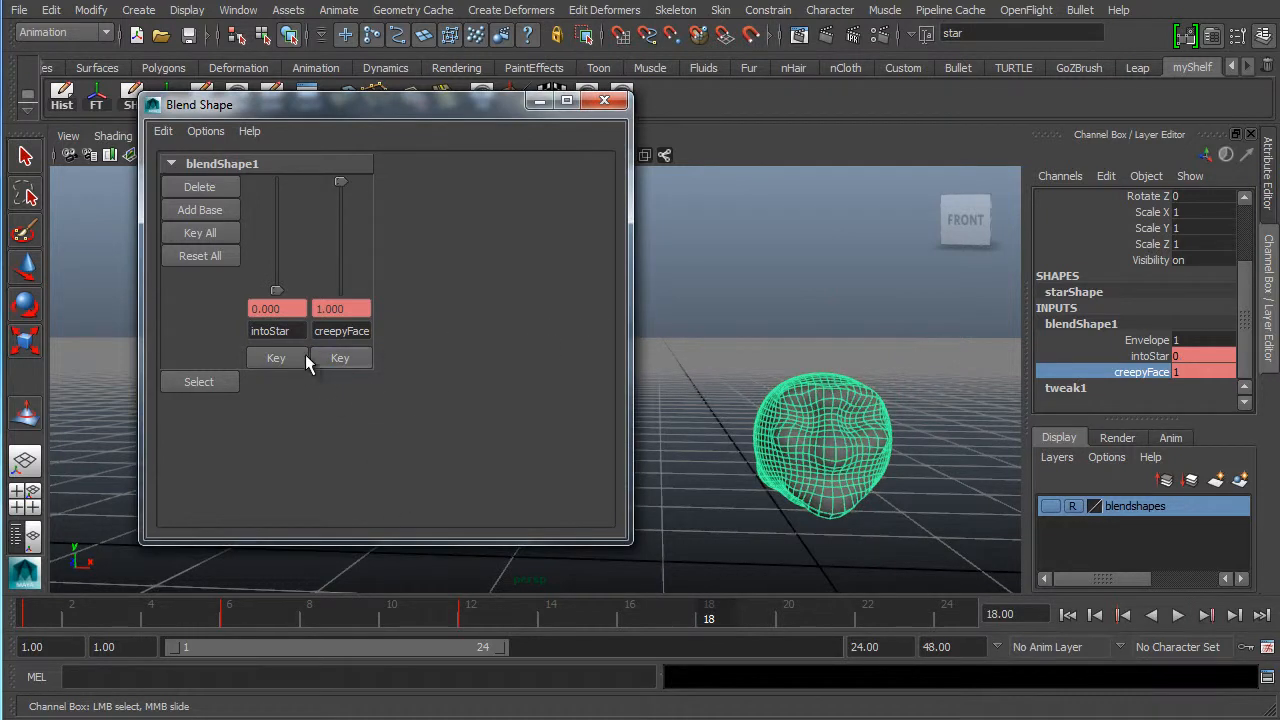
left_click(946, 610)
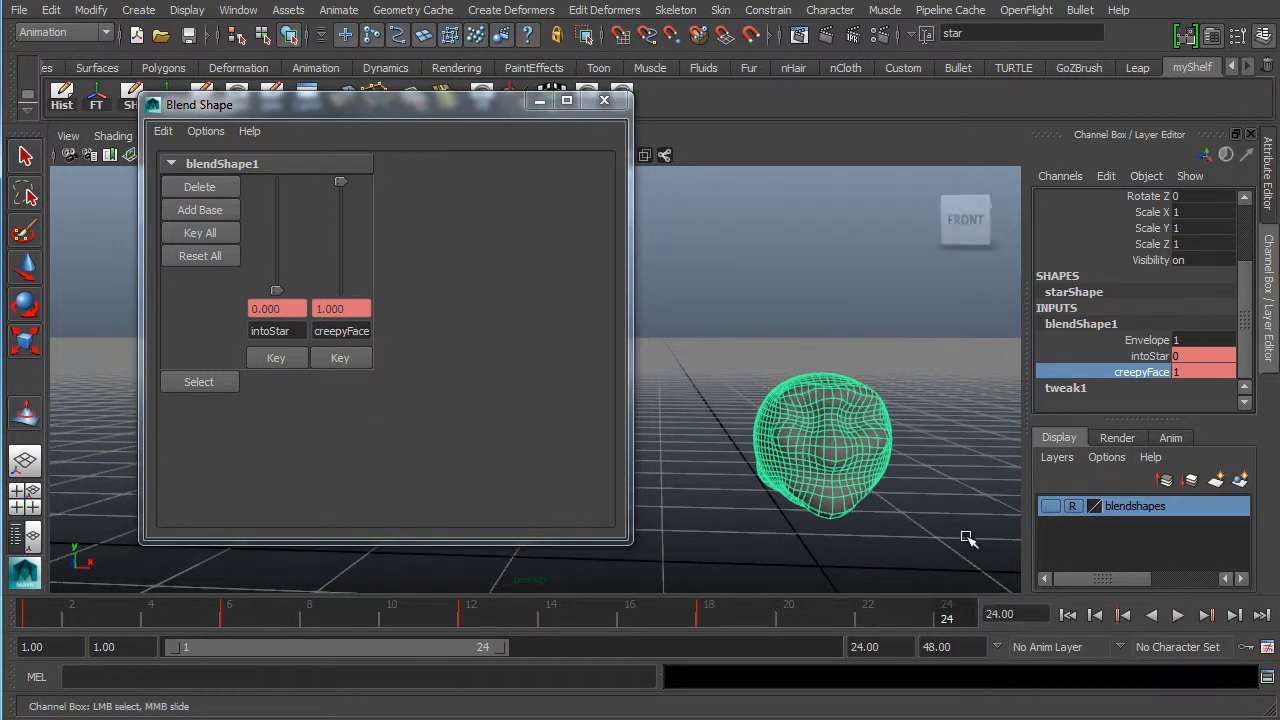
left_click_drag(339, 183, 345, 330)
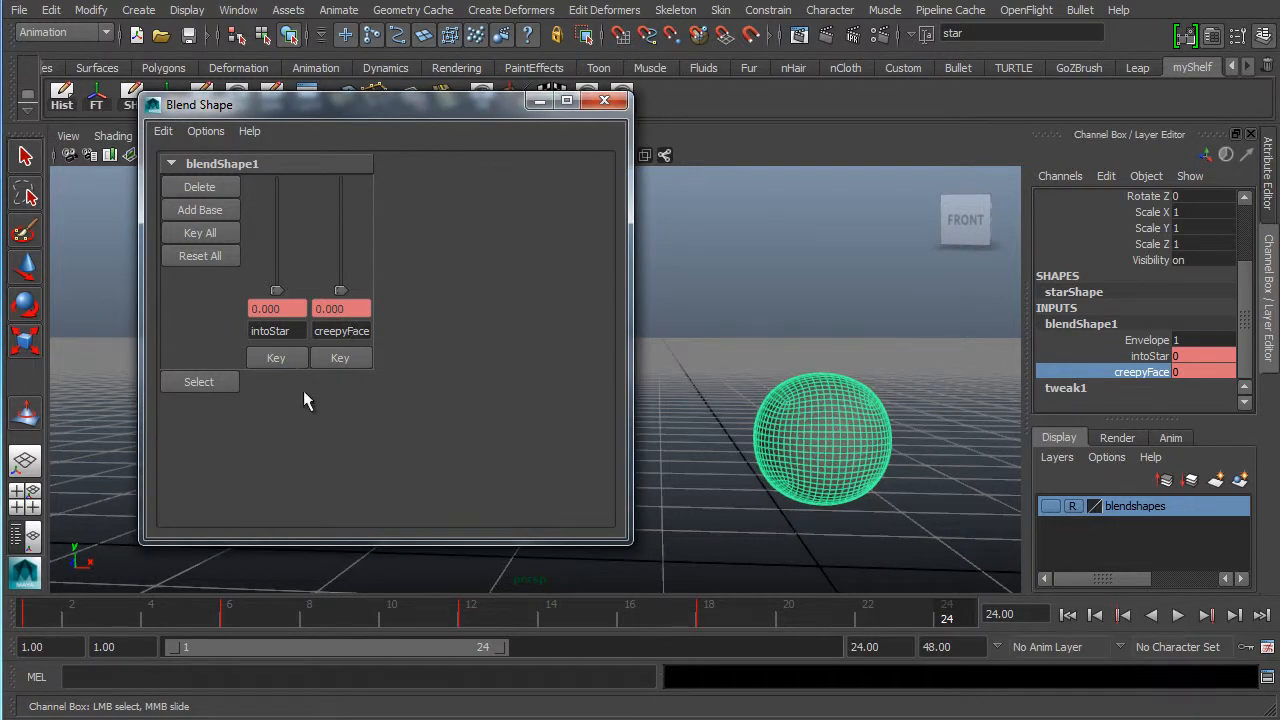
- Play the morph animation while examining the star's transform channels, and move the Blend Shape editor clear of the shelf
left_click(1178, 615)
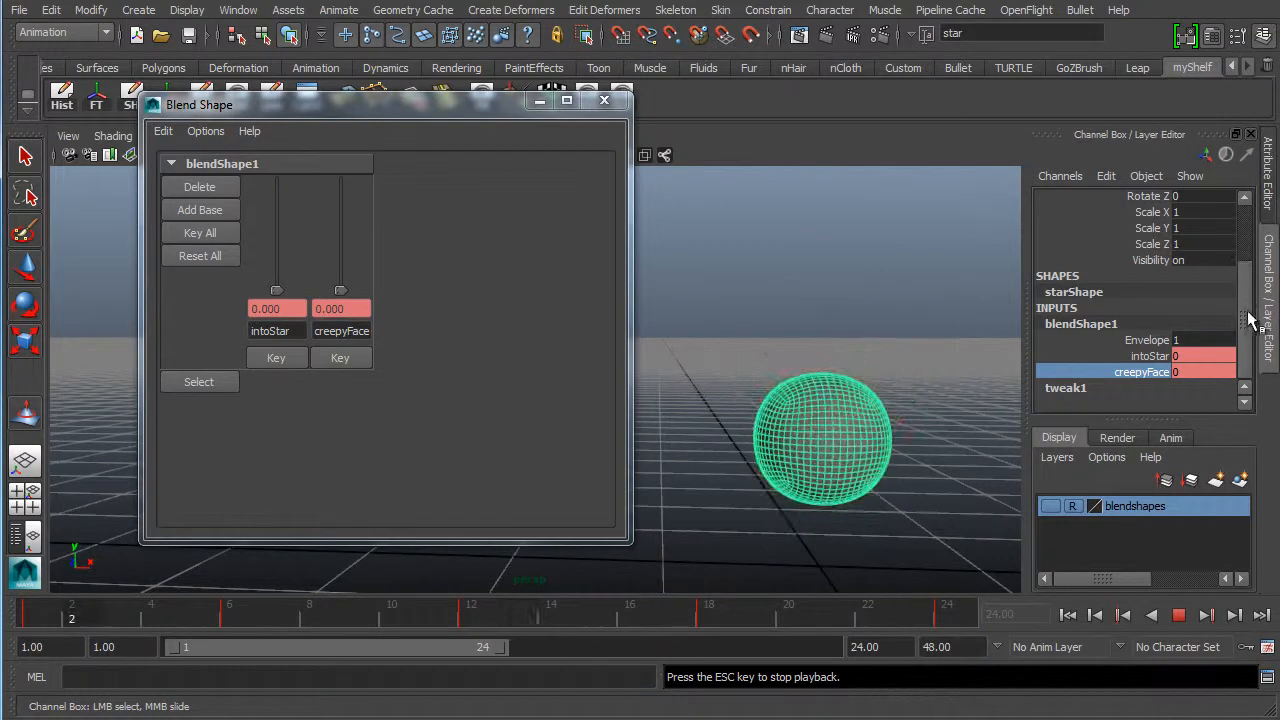
left_click_drag(1245, 312, 1251, 223)
left_click_drag(1150, 214, 1156, 344)
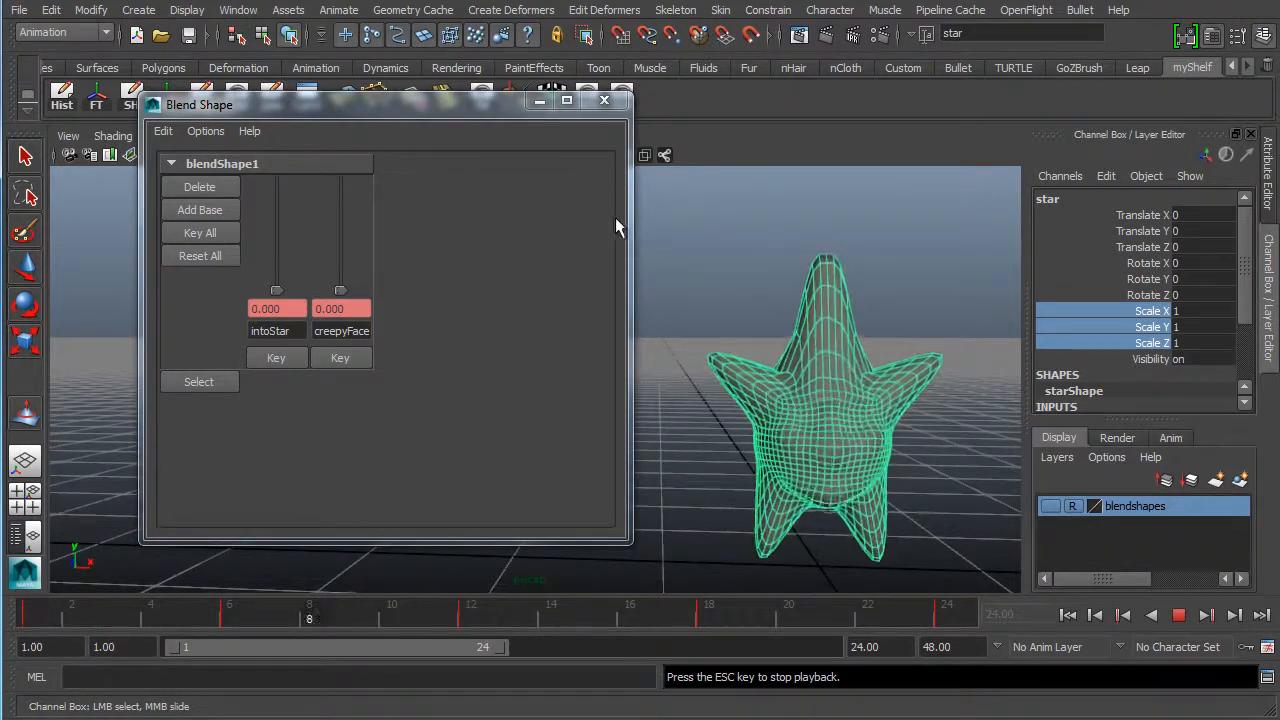
left_click_drag(467, 112, 463, 150)
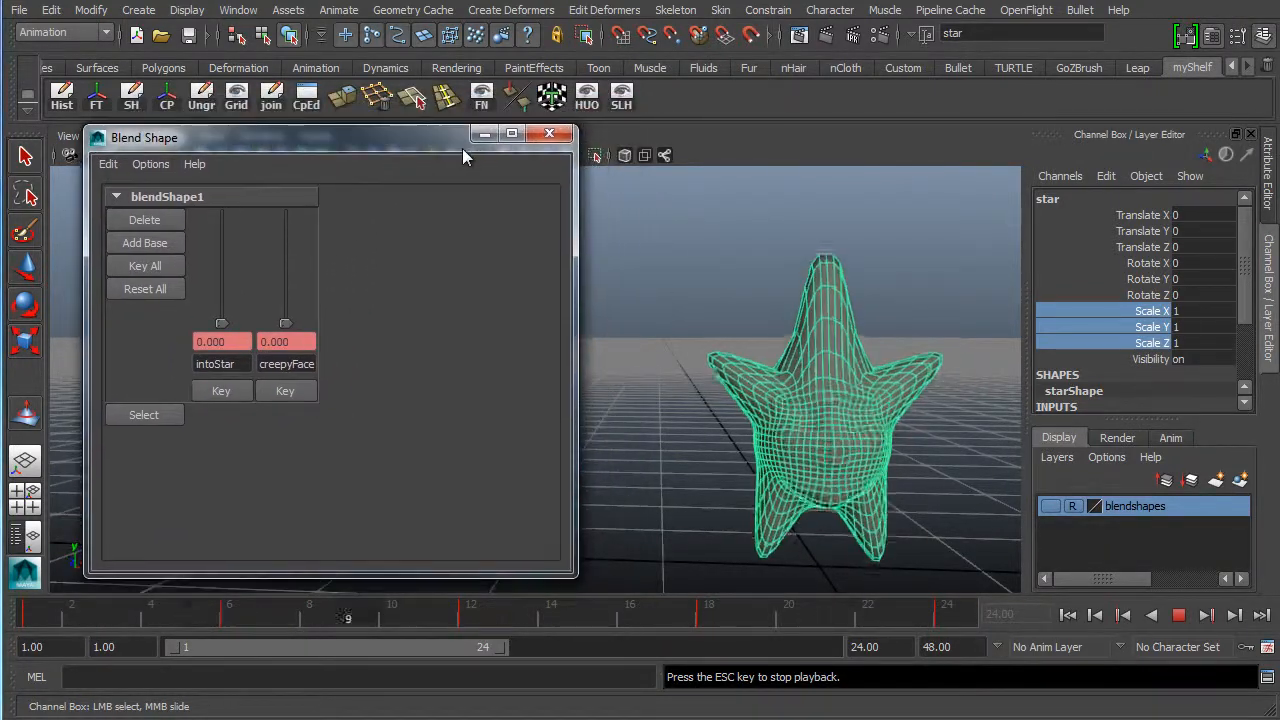